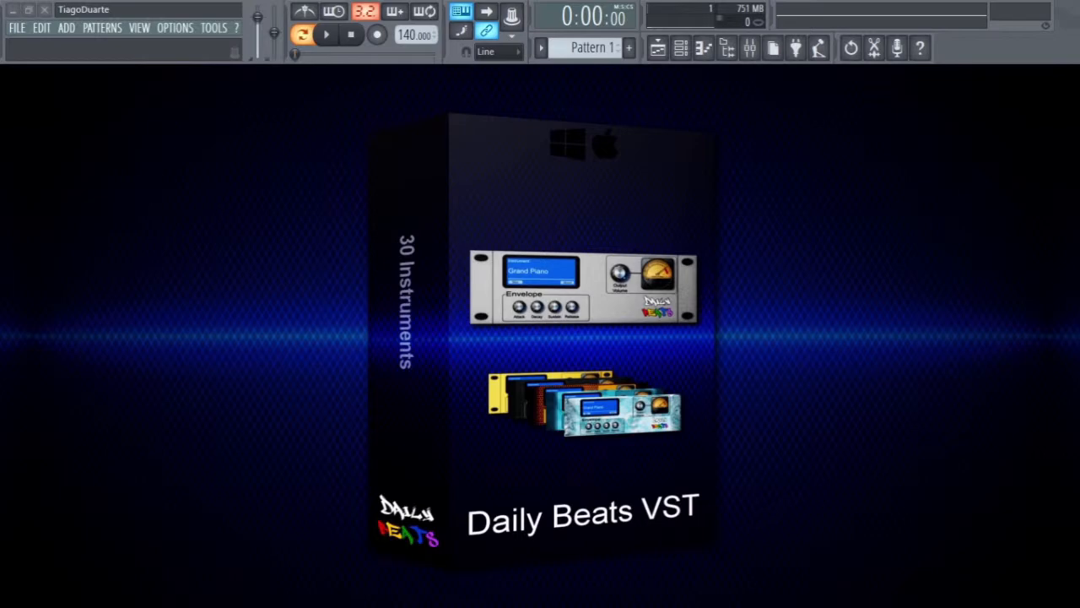
Show the browser and collapse its expanded folders
{"action": "left_click", "coordinate": [680, 48]}
{"action": "left_click", "coordinate": [680, 48]}
{"action": "left_click", "coordinate": [727, 48]}
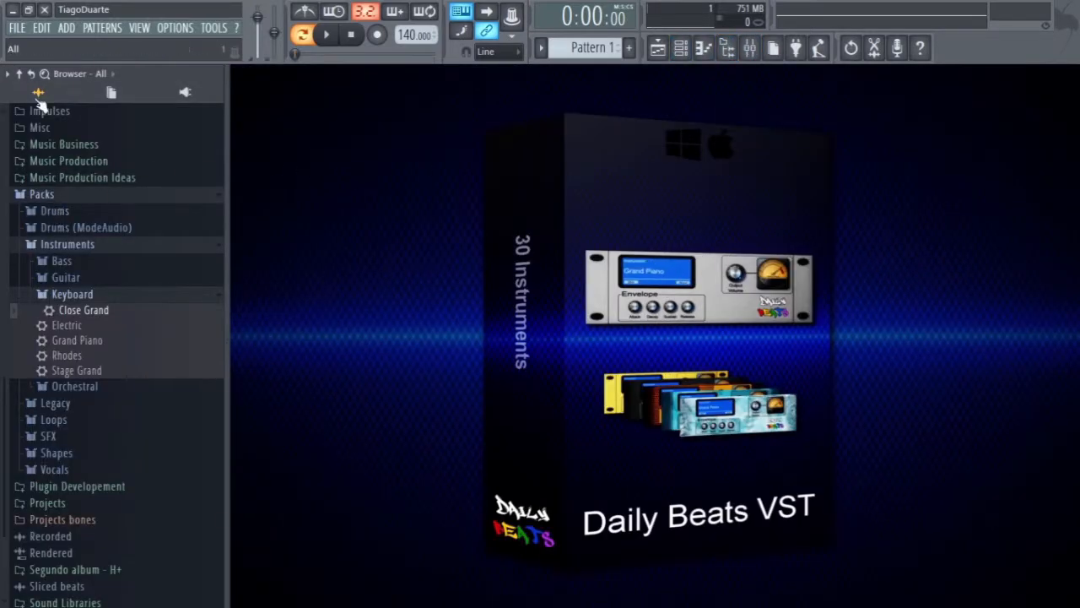
{"action": "left_click", "coordinate": [20, 75]}
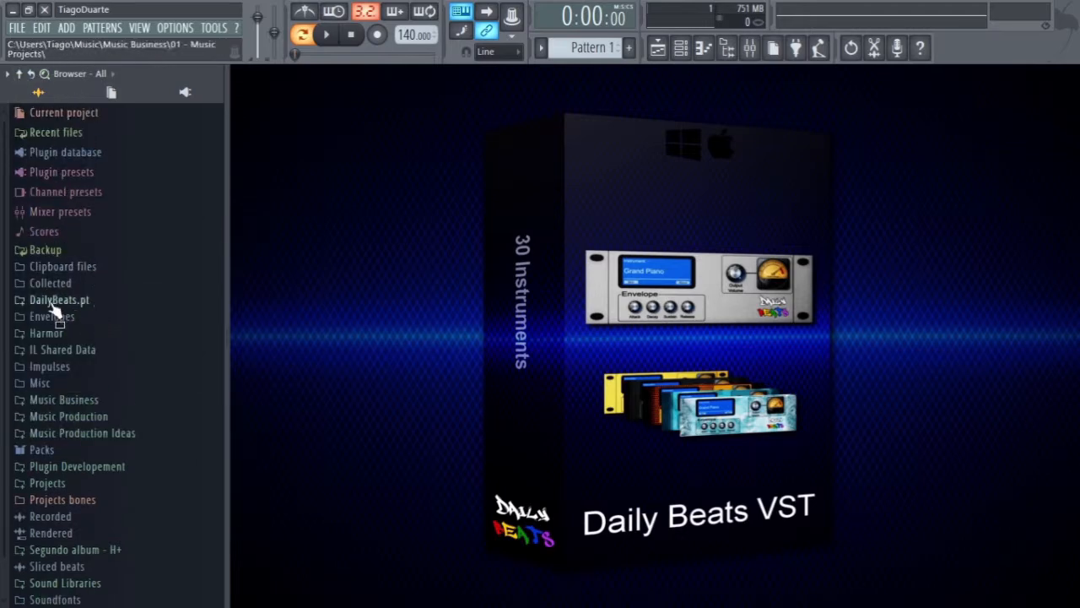
Open the Drum kit subfolder of "26 - Drum kit" inside the DailyBeats.pt folder
{"action": "left_click", "coordinate": [95, 304]}
{"action": "scroll", "coordinate": [113, 292], "scroll_direction": "down", "scroll_amount": 5}
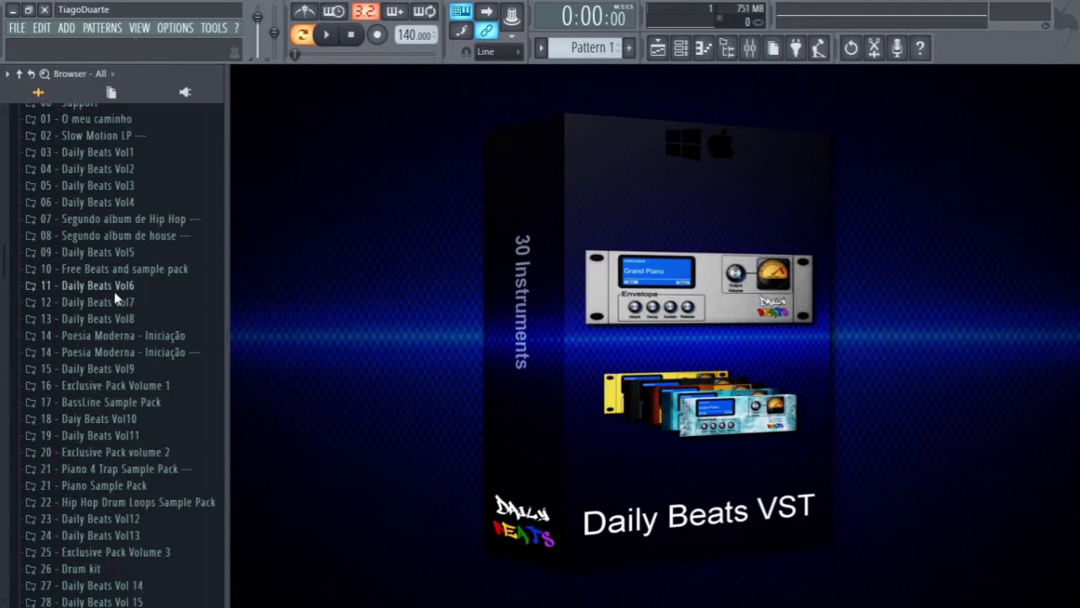
{"action": "scroll", "coordinate": [114, 291], "scroll_direction": "down", "scroll_amount": 3}
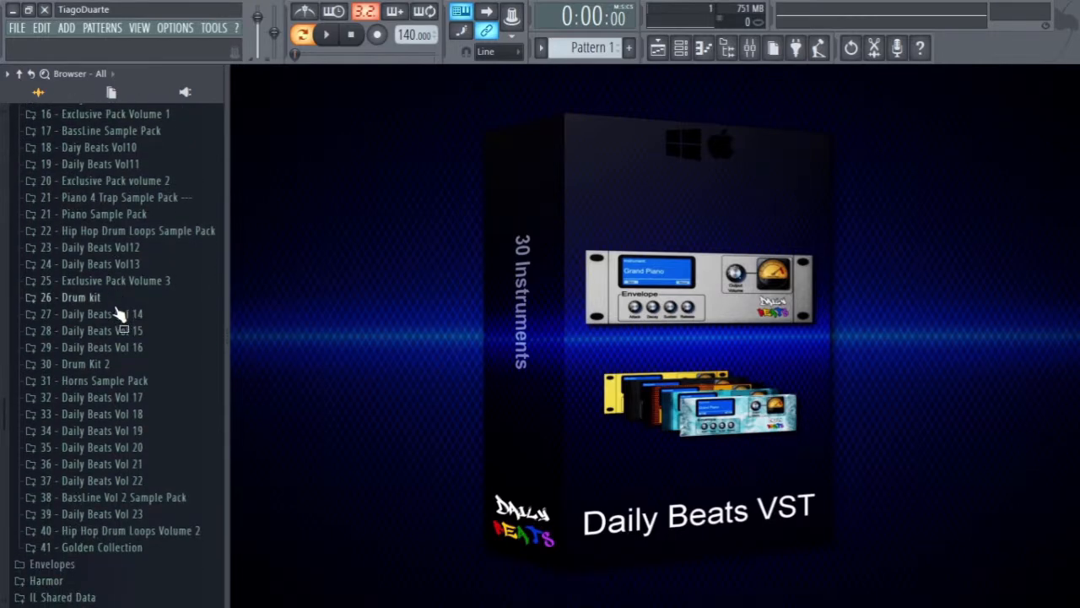
{"action": "scroll", "coordinate": [113, 378], "scroll_direction": "up", "scroll_amount": 2}
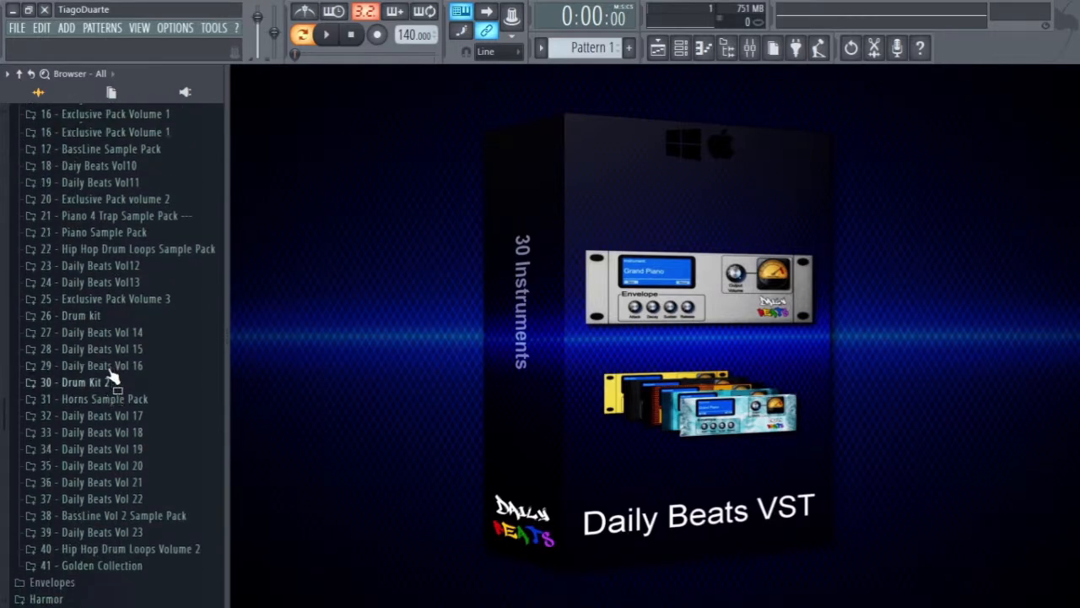
{"action": "left_click", "coordinate": [109, 379]}
{"action": "scroll", "coordinate": [94, 336], "scroll_direction": "down", "scroll_amount": 2}
{"action": "left_click", "coordinate": [89, 331]}
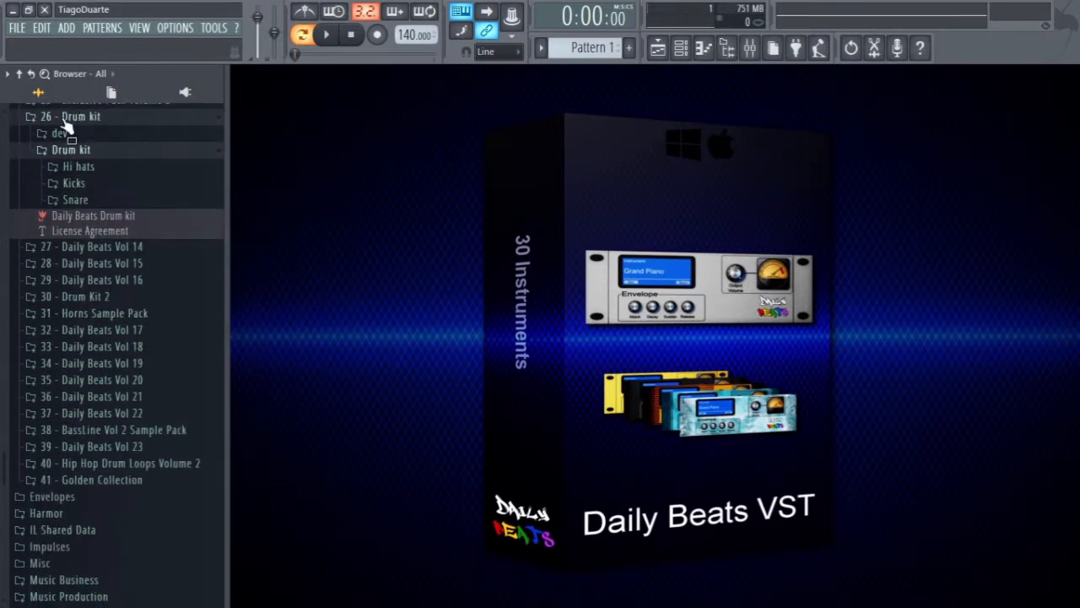
Audition samples from the Kicks folder and add kick 25 to the channel rack as a new channel
{"action": "left_click", "coordinate": [76, 183]}
{"action": "left_click", "coordinate": [80, 314]}
{"action": "left_click", "coordinate": [85, 374]}
{"action": "left_click", "coordinate": [85, 434]}
{"action": "left_click", "coordinate": [83, 510]}
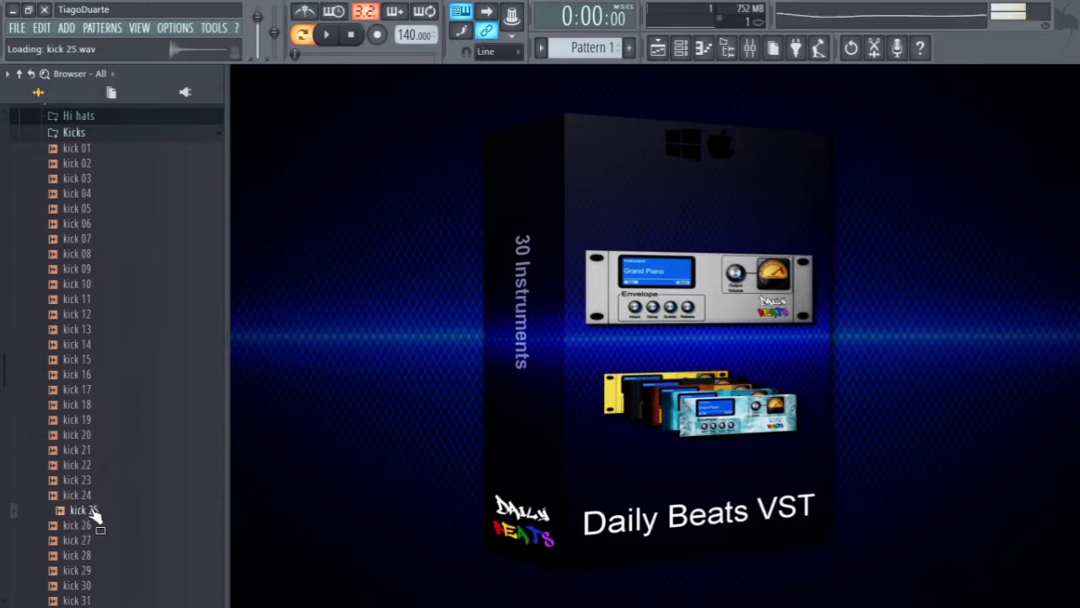
{"action": "left_click", "coordinate": [88, 500]}
{"action": "left_click", "coordinate": [84, 509]}
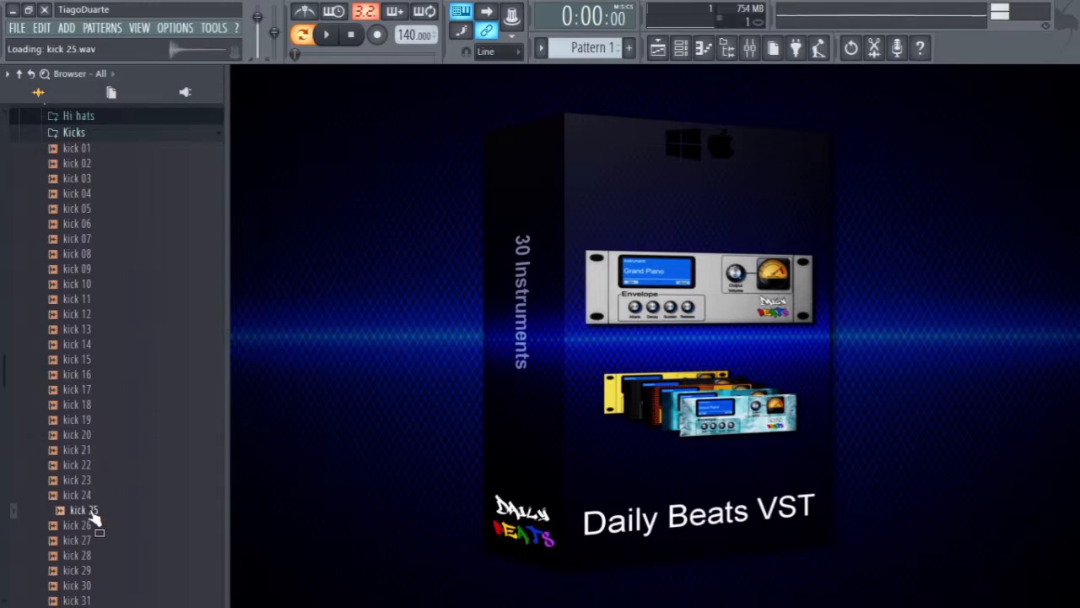
{"action": "left_click", "coordinate": [680, 47]}
{"action": "left_click_drag", "start_coordinate": [89, 509], "coordinate": [356, 131]}
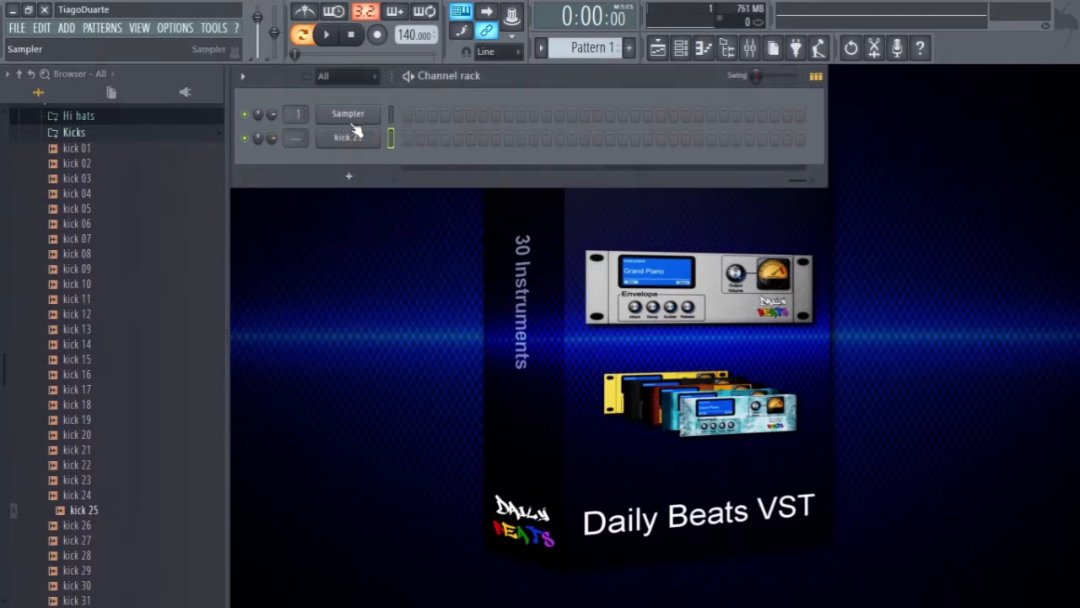
Delete the default Sampler channel from the channel rack
{"action": "right_click", "coordinate": [352, 123]}
{"action": "key", "text": "d"}
{"action": "key", "text": "Return"}
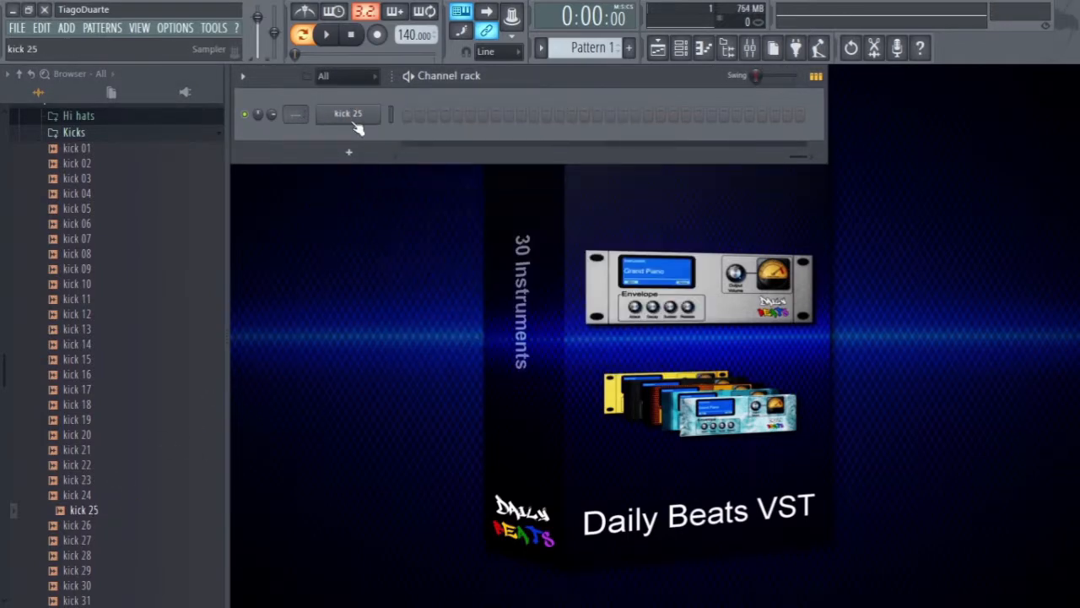
Audition samples from the Snare folder and add Snare 19 to the channel rack as a new channel
{"action": "left_click", "coordinate": [76, 133]}
{"action": "left_click", "coordinate": [80, 149]}
{"action": "left_click", "coordinate": [93, 287]}
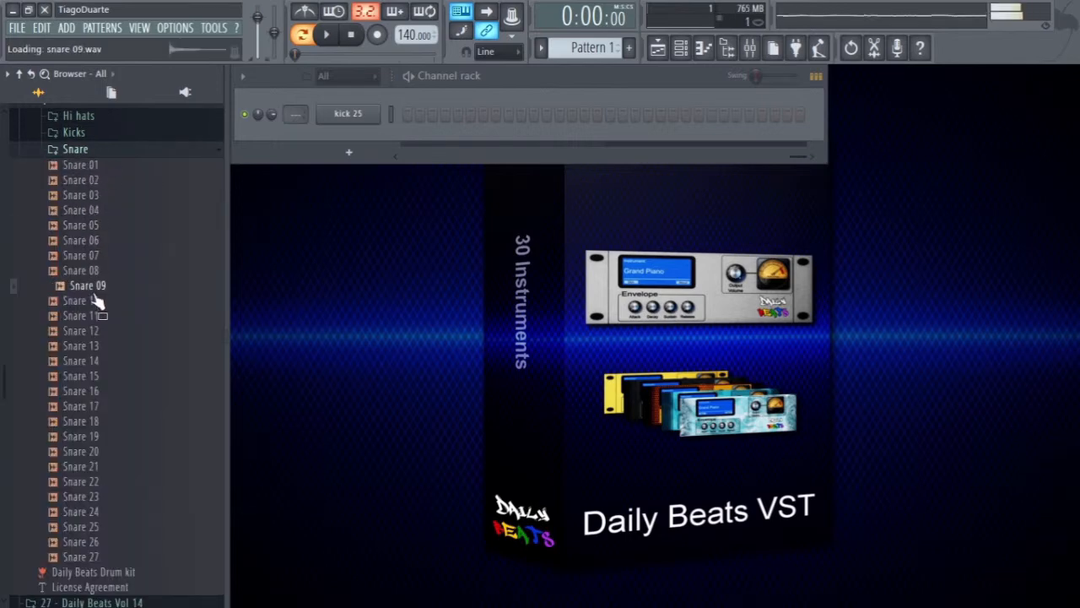
{"action": "left_click", "coordinate": [93, 511]}
{"action": "left_click", "coordinate": [93, 526]}
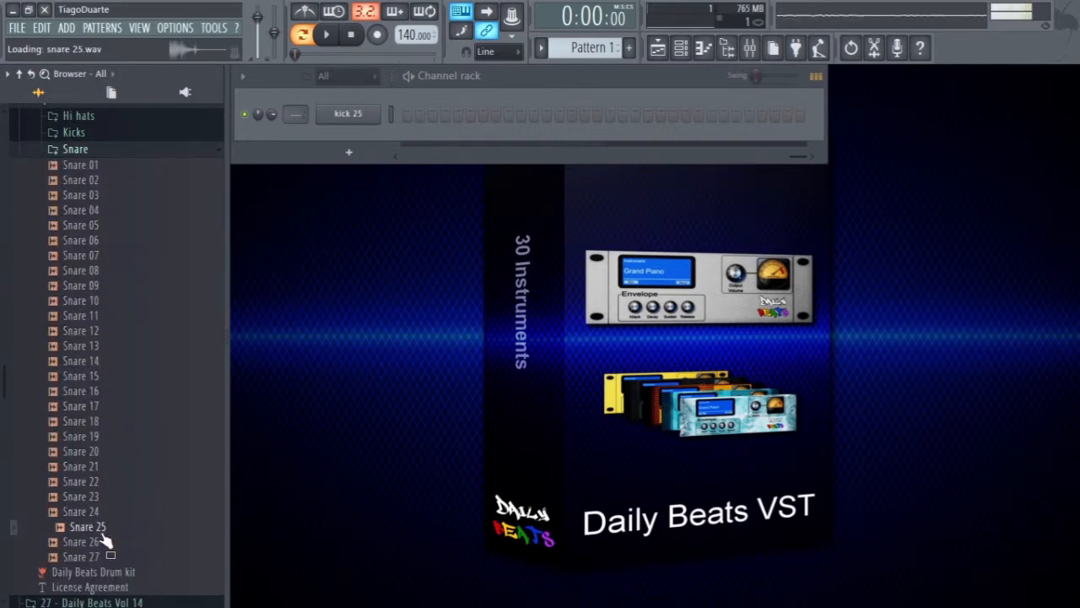
{"action": "left_click", "coordinate": [110, 558]}
{"action": "left_click", "coordinate": [105, 544]}
{"action": "left_click", "coordinate": [104, 511]}
{"action": "left_click", "coordinate": [104, 482]}
{"action": "left_click", "coordinate": [106, 497]}
{"action": "left_click", "coordinate": [105, 466]}
{"action": "left_click", "coordinate": [106, 452]}
{"action": "left_click", "coordinate": [105, 436]}
{"action": "left_click", "coordinate": [105, 421]}
{"action": "left_click", "coordinate": [104, 406]}
{"action": "left_click", "coordinate": [105, 391]}
{"action": "left_click", "coordinate": [105, 436]}
{"action": "left_click_drag", "start_coordinate": [106, 439], "coordinate": [333, 139]}
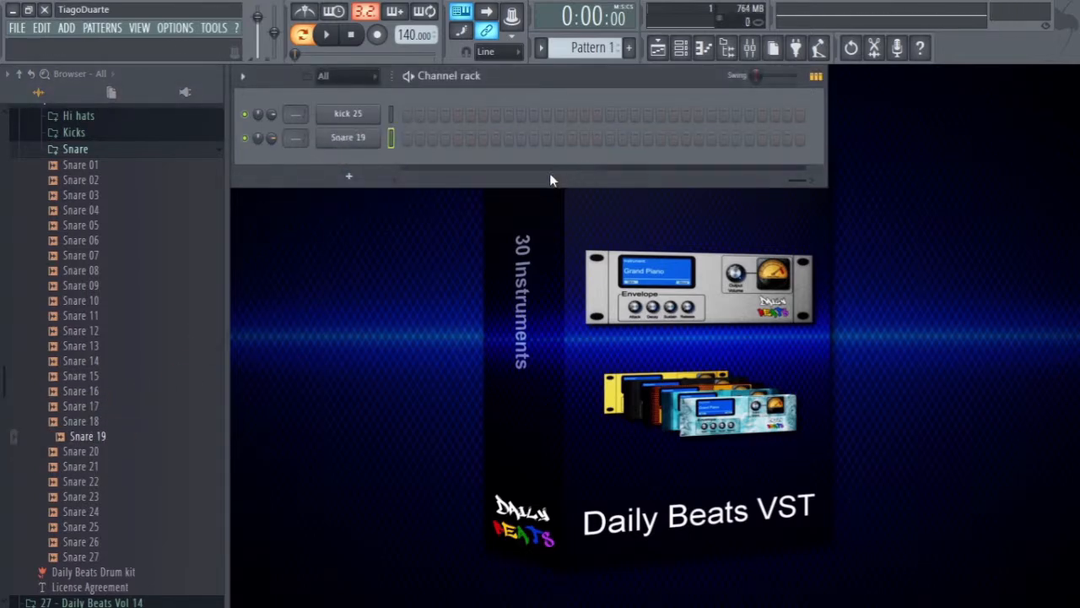
Program the kick on steps 1 and 9 and the snare on steps 5 and 13 of Pattern 1
{"action": "left_click", "coordinate": [410, 115]}
{"action": "left_click", "coordinate": [510, 114]}
{"action": "left_click", "coordinate": [559, 138]}
Set the project tempo to 98 BPM and play the pattern
{"action": "left_click_drag", "start_coordinate": [413, 35], "coordinate": [413, 53]}
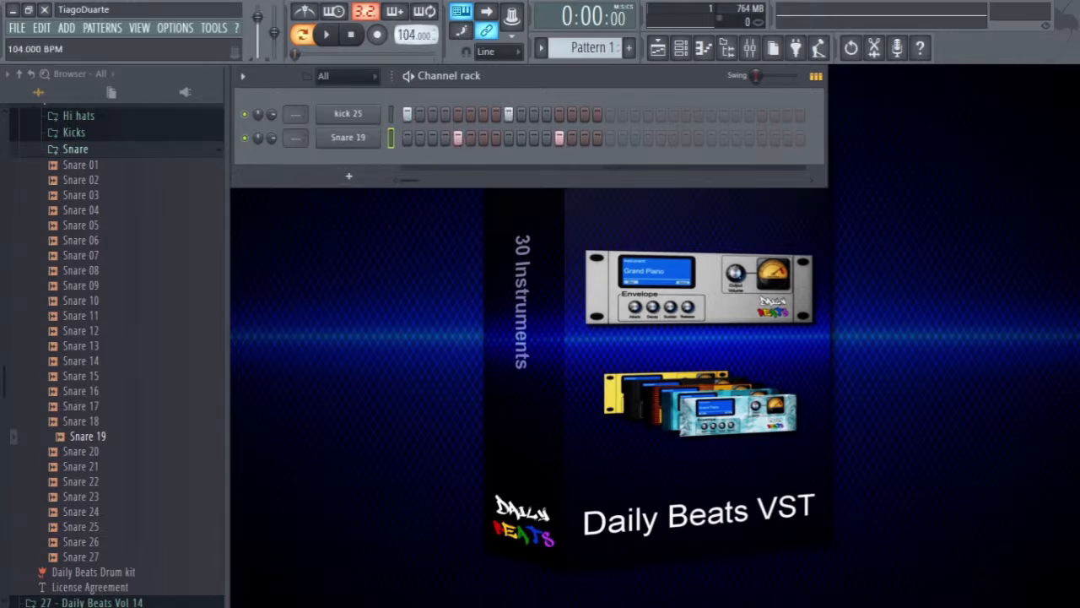
{"action": "left_click_drag", "start_coordinate": [414, 34], "coordinate": [414, 36]}
{"action": "key", "text": "space"}
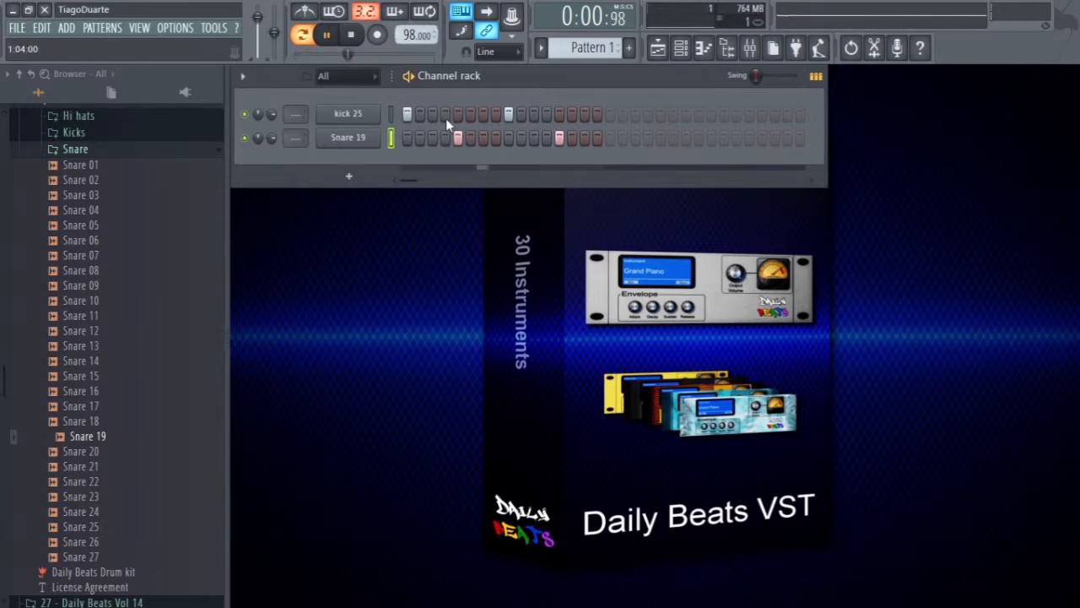
Add kick hits on steps 4, 8 and 12 while checking the pattern in playback
{"action": "left_click", "coordinate": [510, 114]}
{"action": "key", "text": "space"}
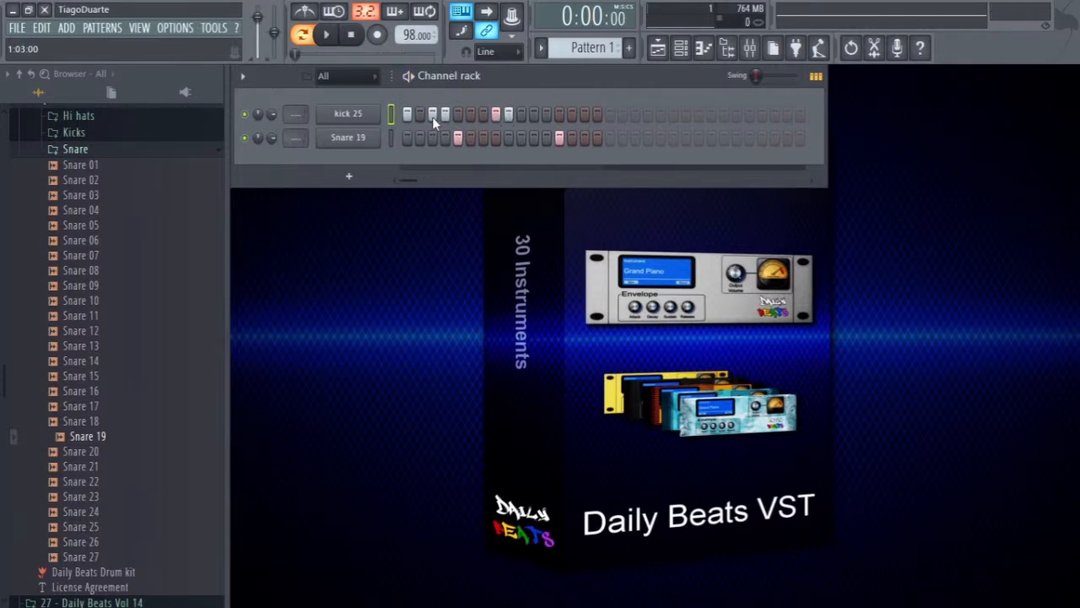
{"action": "left_click", "coordinate": [546, 114]}
{"action": "key", "text": "space"}
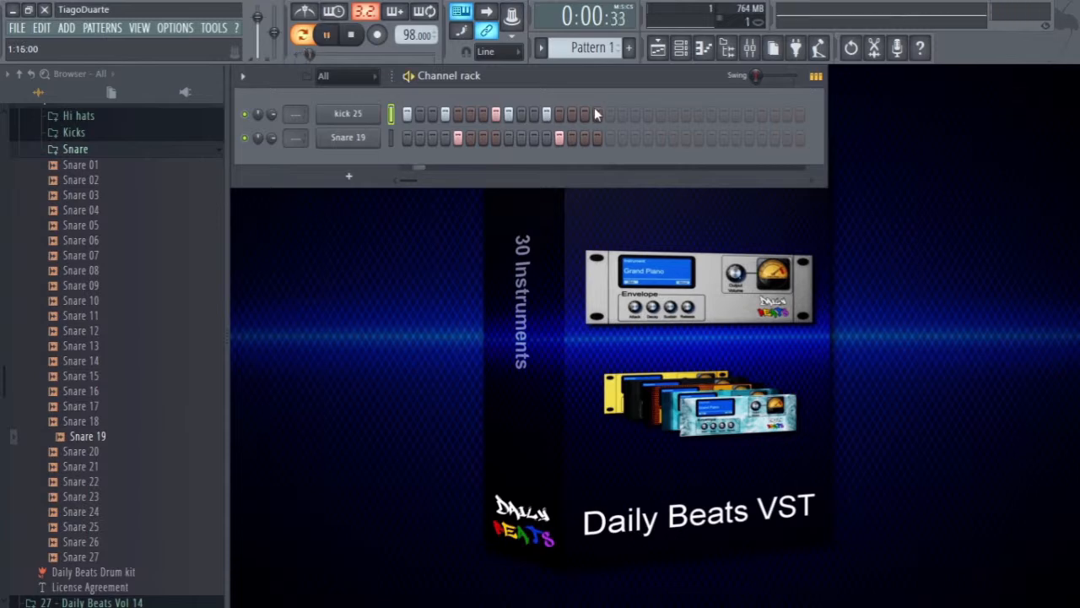
{"action": "key", "text": "space"}
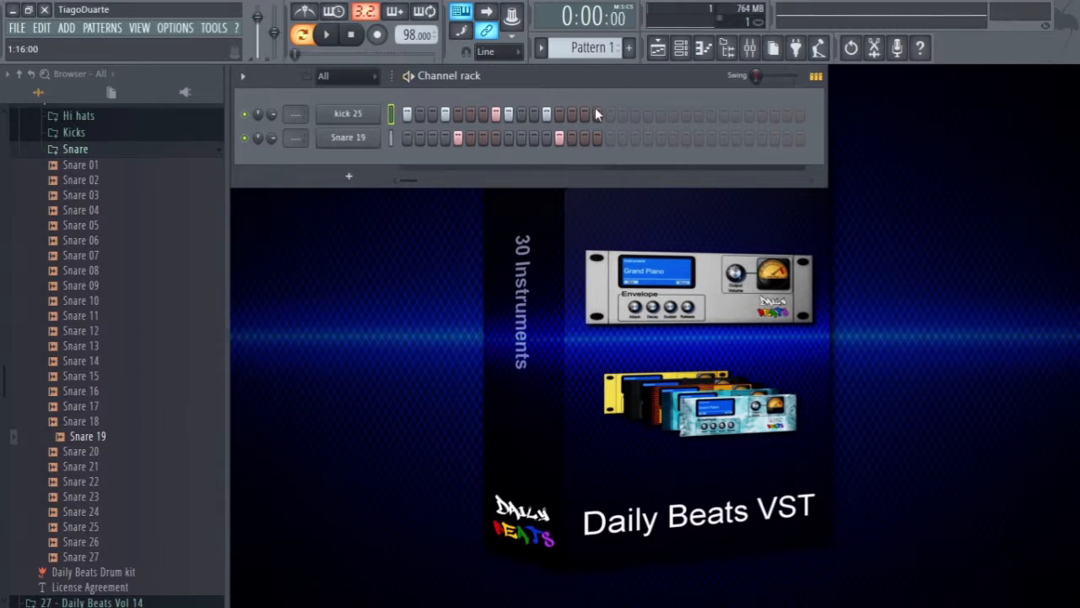
{"action": "left_click", "coordinate": [595, 115]}
{"action": "key", "text": "space"}
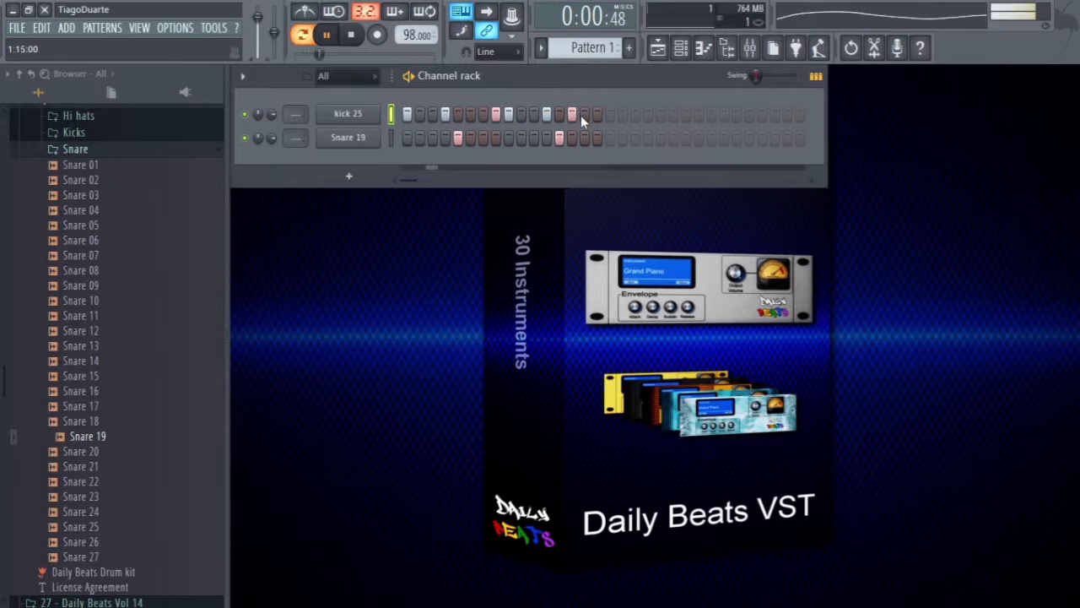
Extend the beat to 32 steps with snares on 21 and 29 and kicks on 15, 18, 19, 24, 25, 28, 30 and 32
{"action": "left_click", "coordinate": [661, 138]}
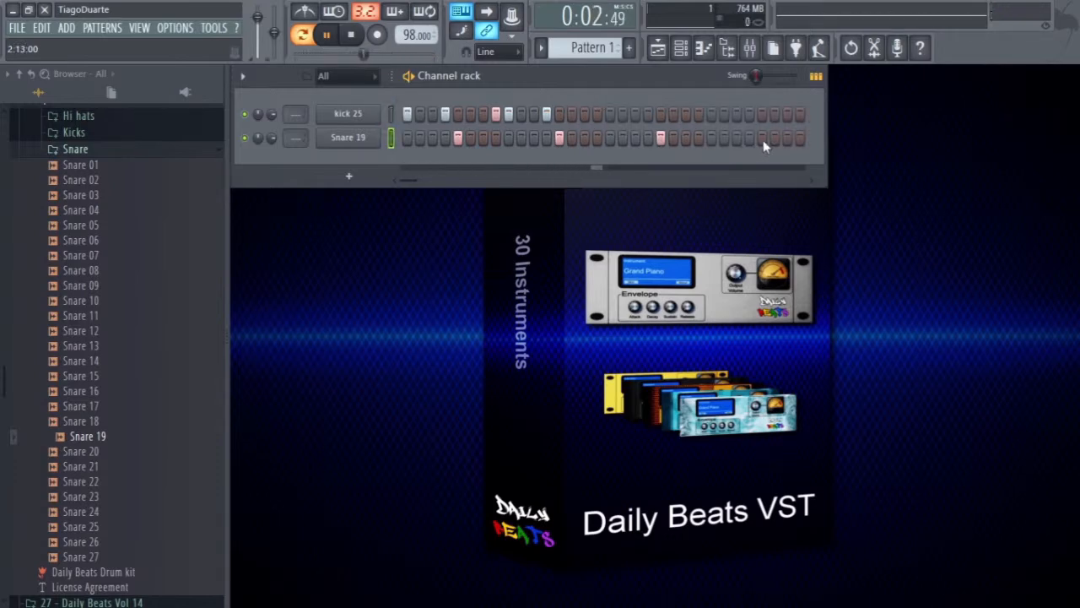
{"action": "left_click", "coordinate": [633, 115]}
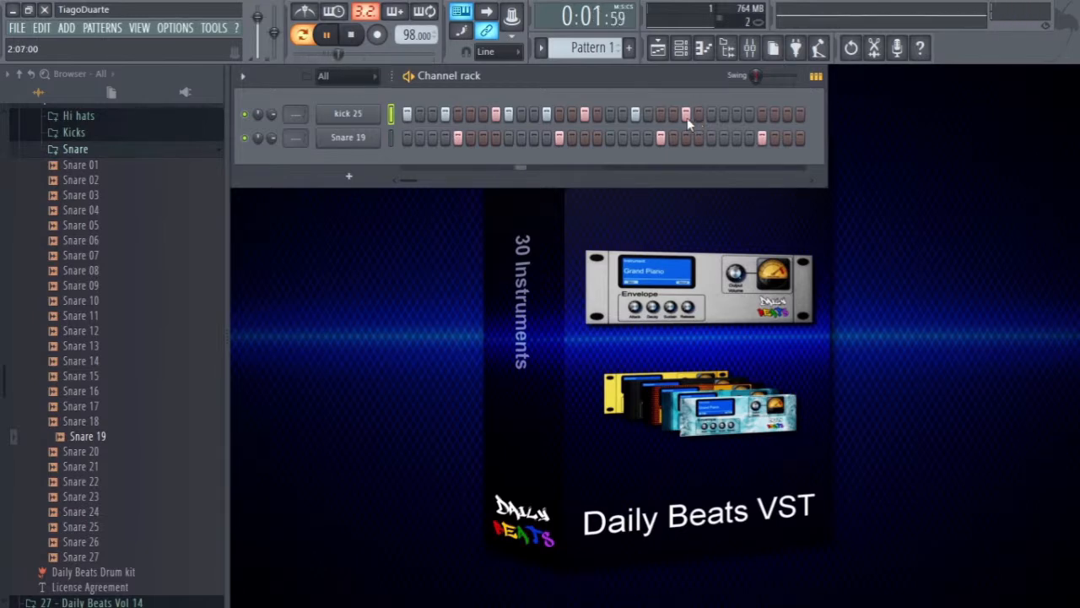
{"action": "left_click", "coordinate": [734, 116]}
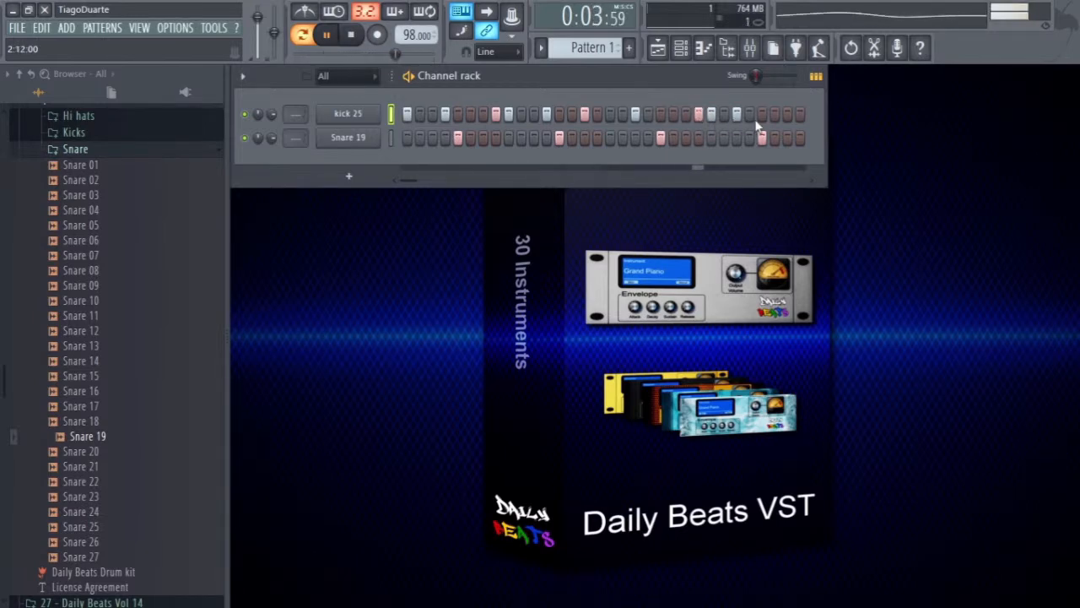
{"action": "left_click", "coordinate": [623, 115]}
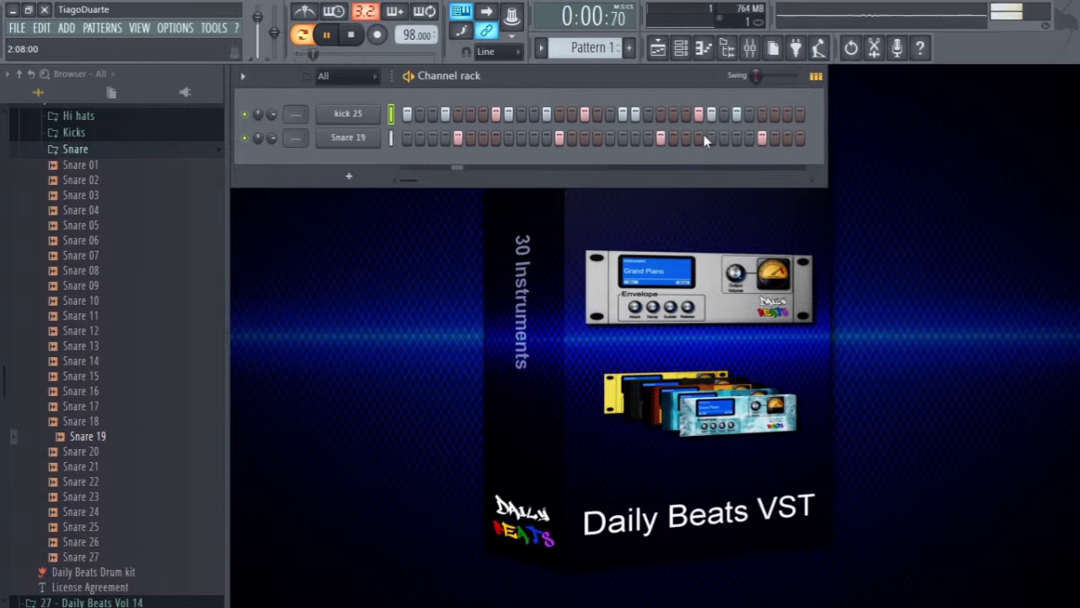
{"action": "left_click", "coordinate": [775, 115]}
{"action": "left_click", "coordinate": [798, 116]}
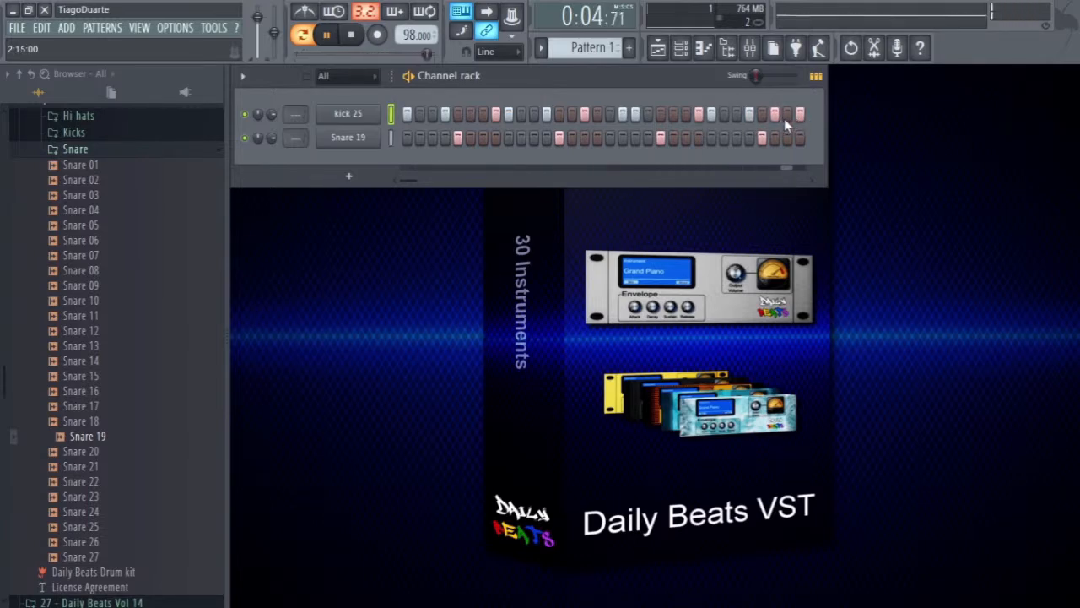
Audition samples from the Hi hats folder over the playing beat and add Hi hat 27 to the channel rack as a new channel
{"action": "left_click", "coordinate": [80, 116]}
{"action": "left_click", "coordinate": [97, 163]}
{"action": "left_click", "coordinate": [99, 177]}
{"action": "left_click", "coordinate": [100, 191]}
{"action": "left_click", "coordinate": [101, 207]}
{"action": "left_click", "coordinate": [101, 224]}
{"action": "left_click", "coordinate": [102, 251]}
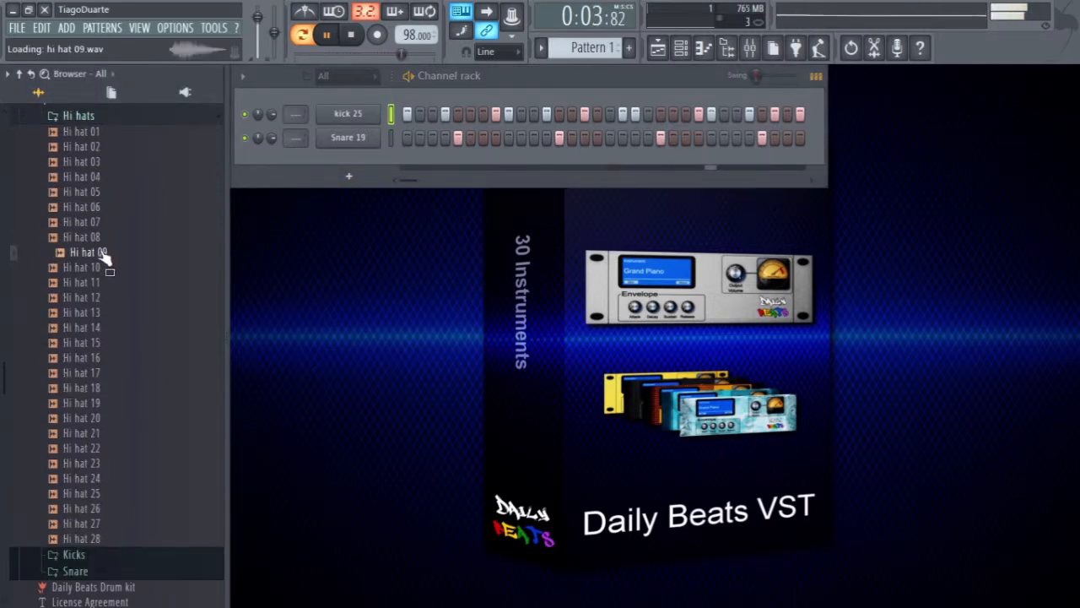
{"action": "left_click", "coordinate": [107, 297]}
{"action": "left_click", "coordinate": [108, 313]}
{"action": "left_click", "coordinate": [109, 342]}
{"action": "left_click", "coordinate": [111, 372]}
{"action": "left_click", "coordinate": [113, 402]}
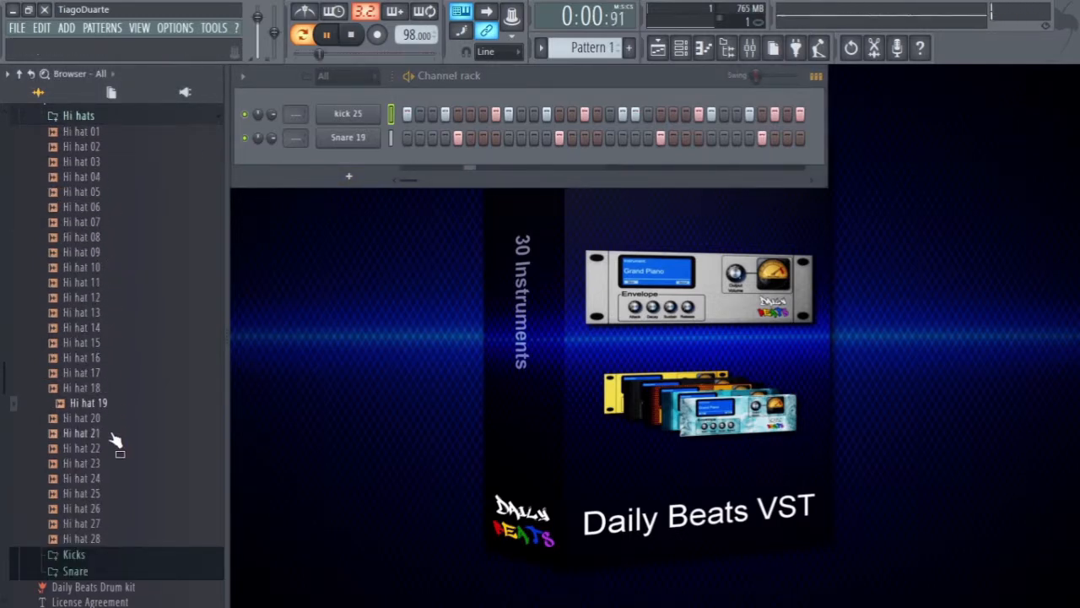
{"action": "left_click", "coordinate": [115, 433]}
{"action": "left_click", "coordinate": [117, 449]}
{"action": "left_click", "coordinate": [116, 464]}
{"action": "left_click", "coordinate": [116, 478]}
{"action": "left_click", "coordinate": [116, 494]}
{"action": "left_click", "coordinate": [113, 510]}
{"action": "left_click", "coordinate": [113, 524]}
{"action": "left_click", "coordinate": [113, 539]}
{"action": "left_click", "coordinate": [112, 527]}
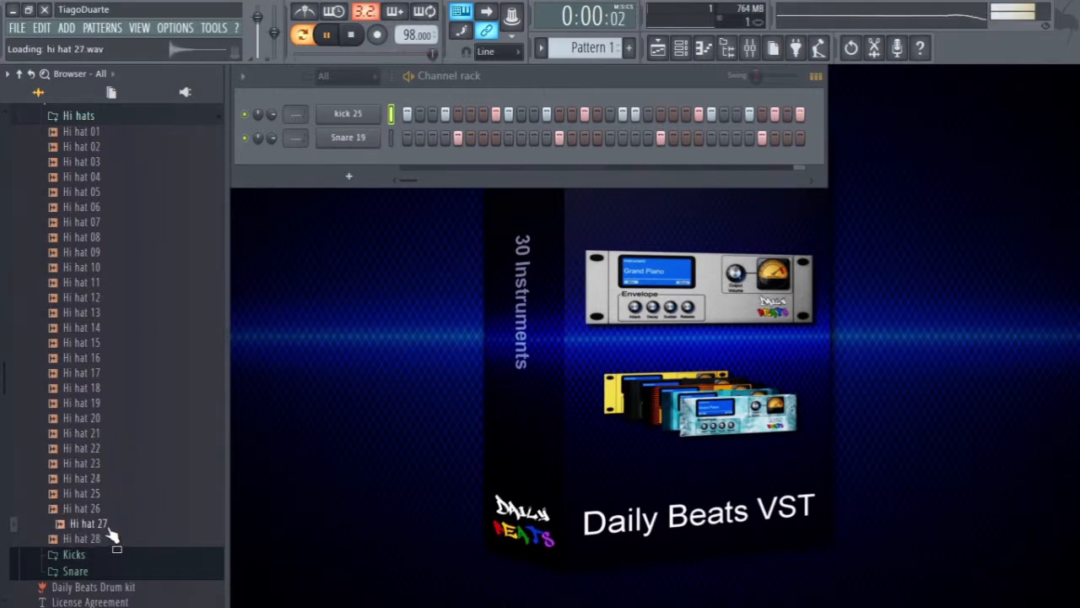
{"action": "left_click_drag", "start_coordinate": [111, 537], "coordinate": [346, 162]}
Fill the Hi hat 27 channel with a hit on every second step and play back the pattern
{"action": "right_click", "coordinate": [363, 161]}
{"action": "left_click", "coordinate": [523, 229]}
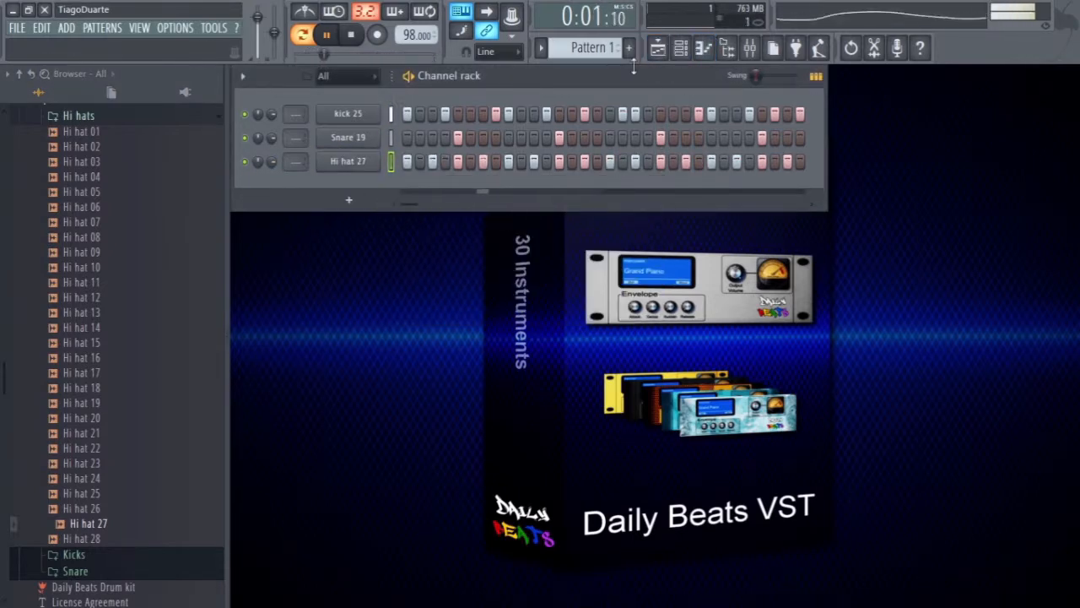
{"action": "key", "text": "space"}
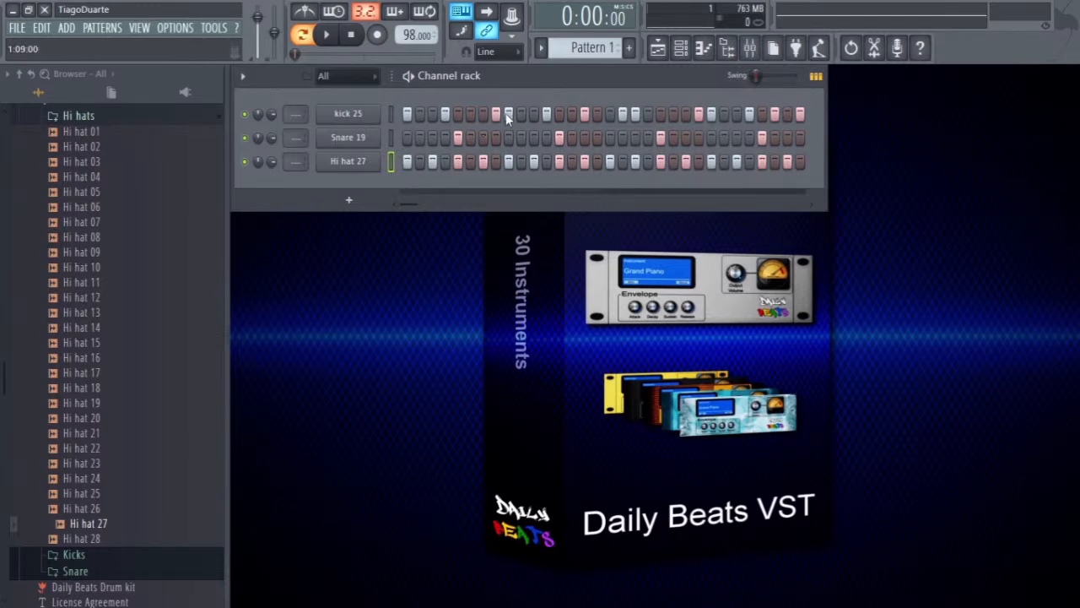
{"action": "key", "text": "space"}
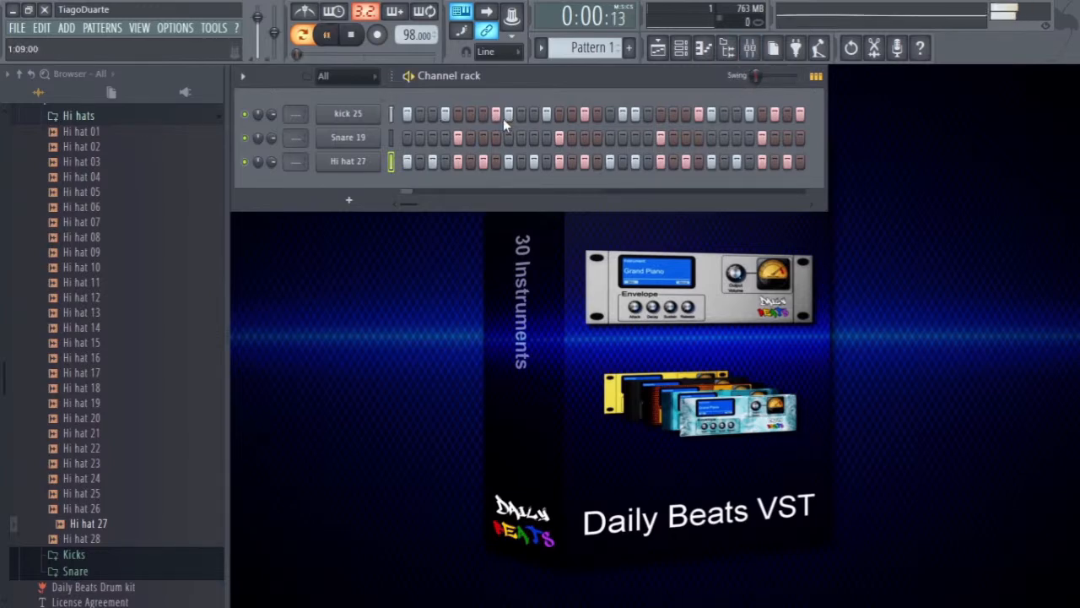
{"action": "key", "text": "space"}
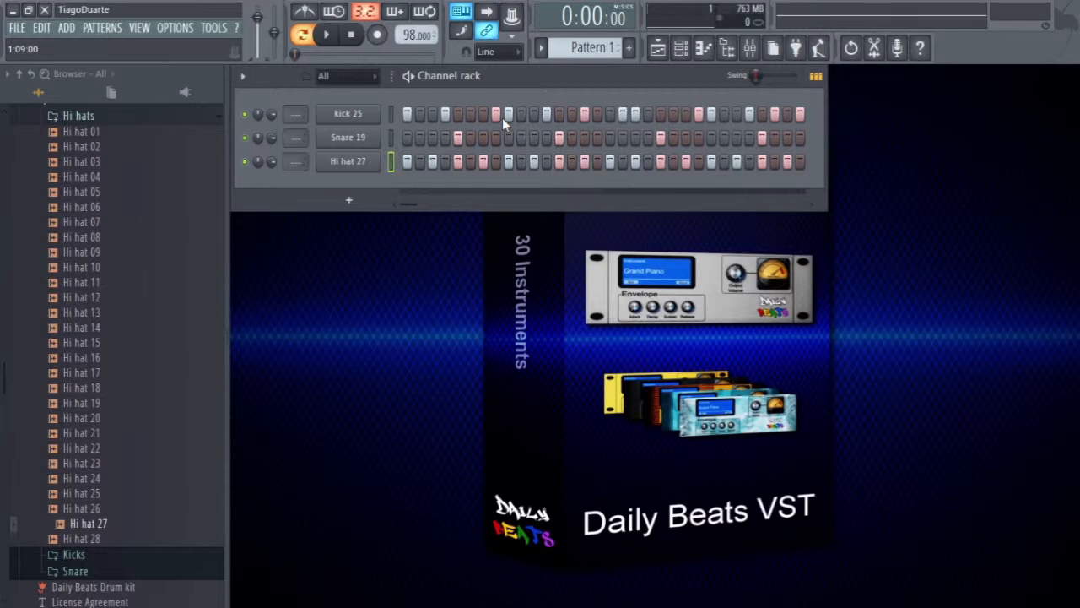
Raise the channel rack's swing to a moderate amount while listening to the pattern
{"action": "left_click_drag", "start_coordinate": [756, 75], "coordinate": [764, 75]}
{"action": "key", "text": "space"}
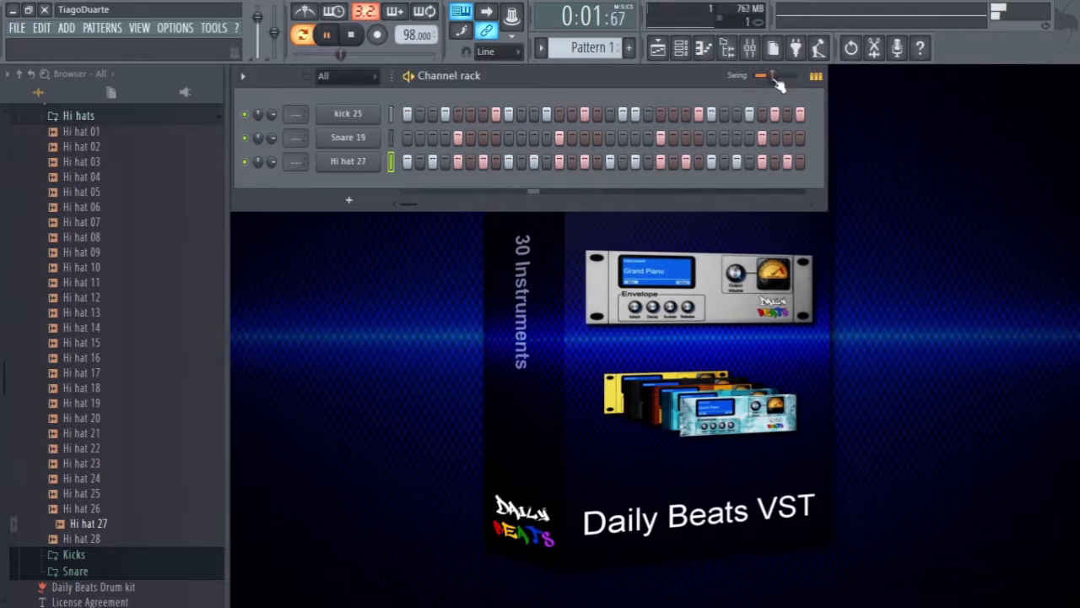
{"action": "left_click_drag", "start_coordinate": [774, 77], "coordinate": [772, 76]}
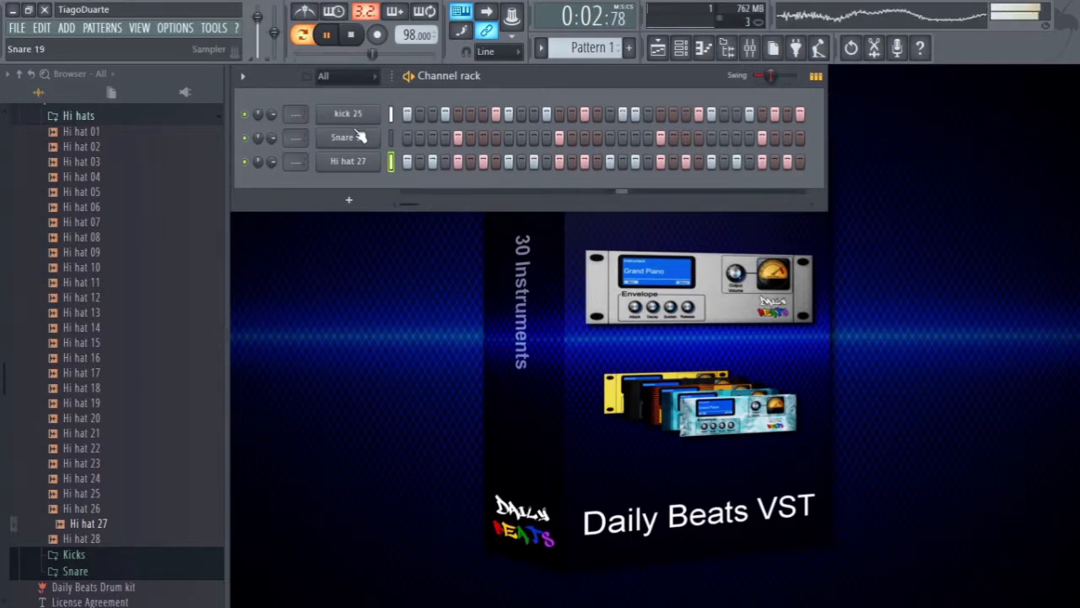
Audition samples from the Hi hats folder over the playing beat and replace the Hi hat 27 channel's sample with Hi hat 07
{"action": "left_click", "coordinate": [101, 148]}
{"action": "left_click", "coordinate": [101, 162]}
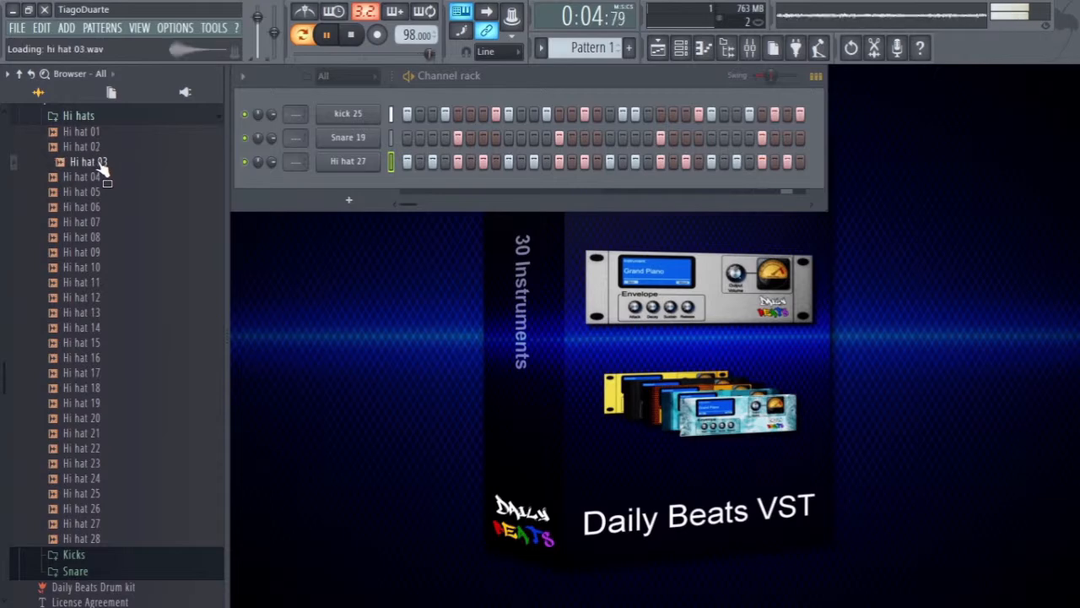
{"action": "left_click", "coordinate": [102, 178]}
{"action": "left_click", "coordinate": [102, 192]}
{"action": "left_click", "coordinate": [101, 207]}
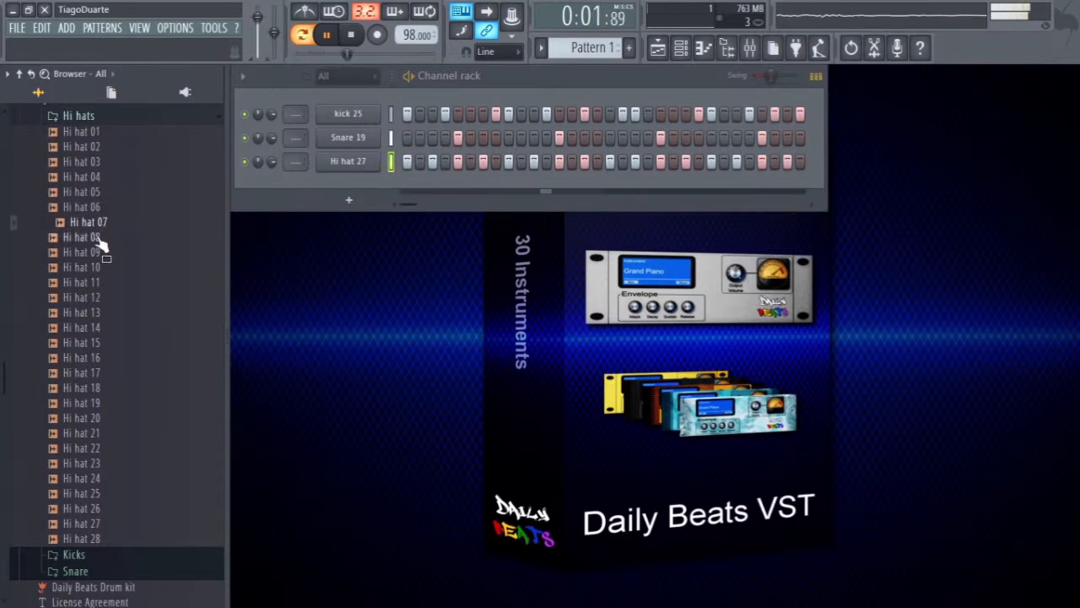
{"action": "left_click_drag", "start_coordinate": [97, 209], "coordinate": [328, 167]}
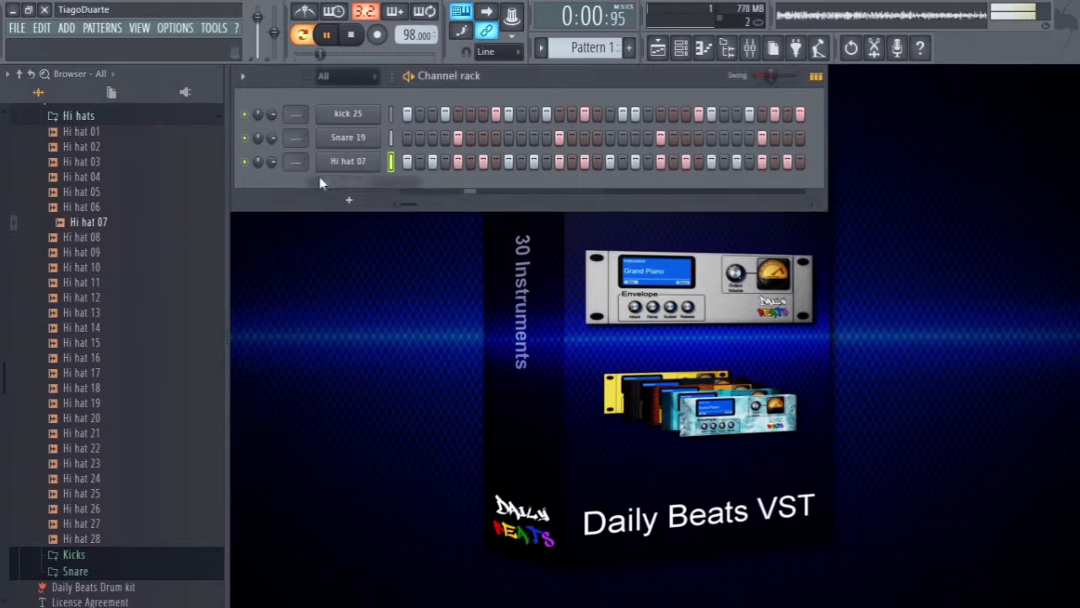
Restart playback of the pattern with an extra Hi hat 07 hit on step 12
{"action": "left_click", "coordinate": [90, 222]}
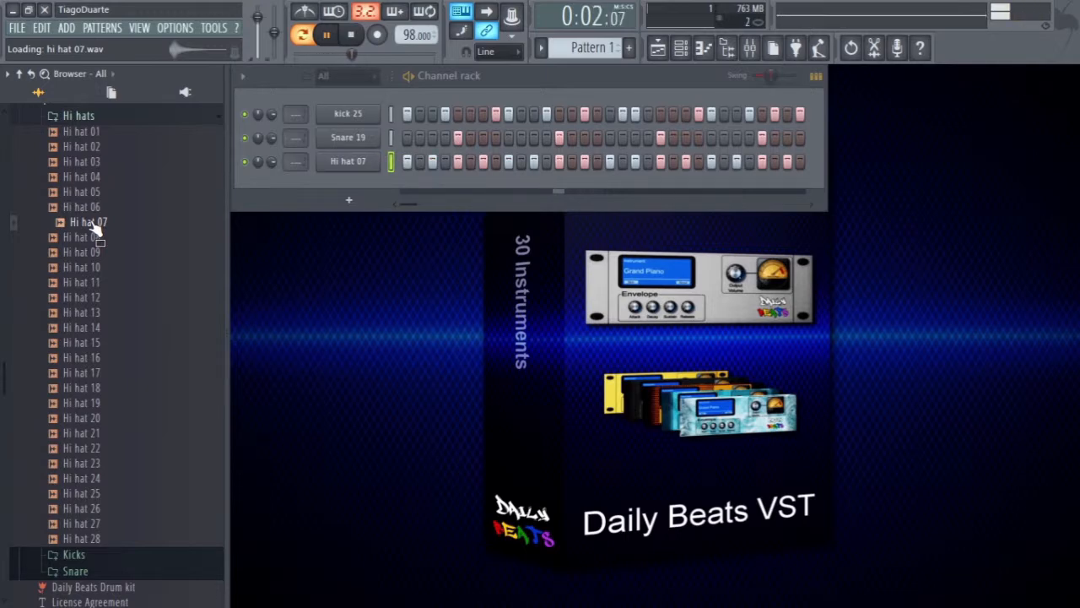
{"action": "key", "text": "space"}
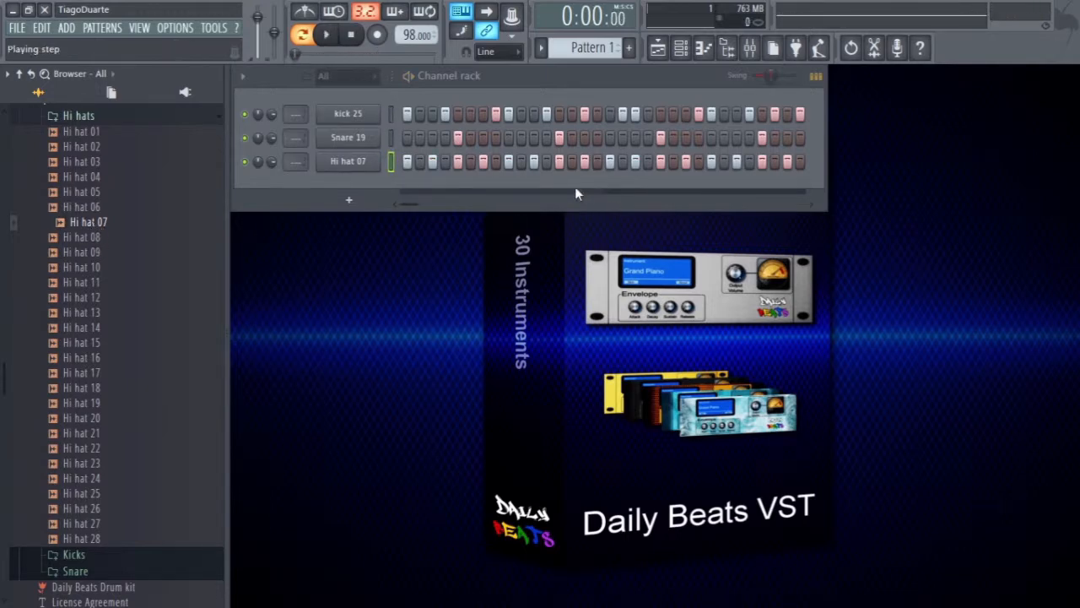
{"action": "key", "text": "space"}
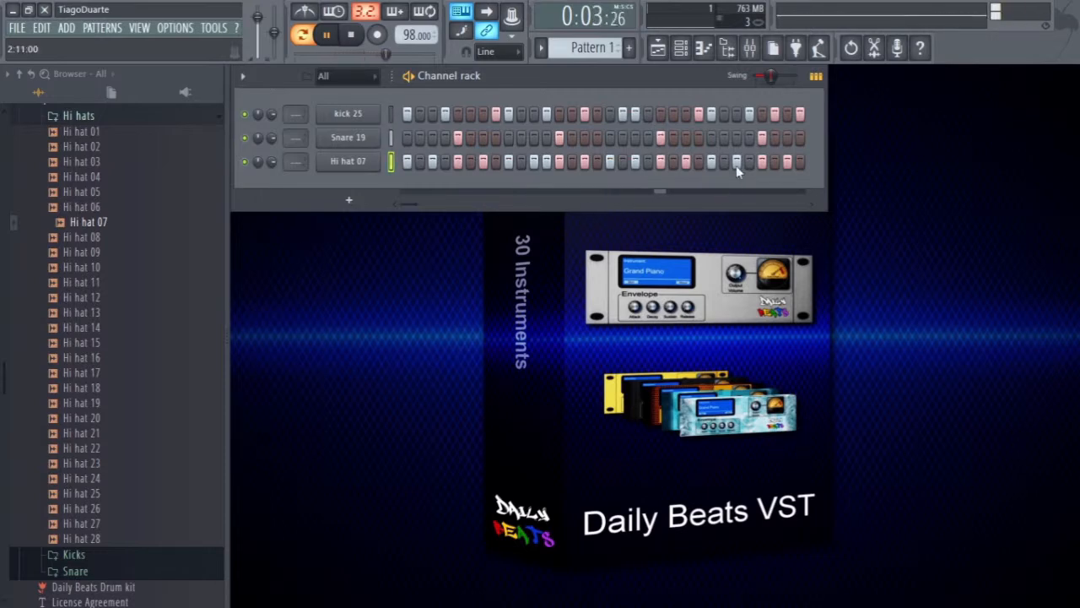
Audition further hi-hat samples and add Hi hat 13 to the channel rack as a new channel
{"action": "left_click_drag", "start_coordinate": [105, 222], "coordinate": [101, 238]}
{"action": "left_click", "coordinate": [100, 237]}
{"action": "left_click", "coordinate": [97, 253]}
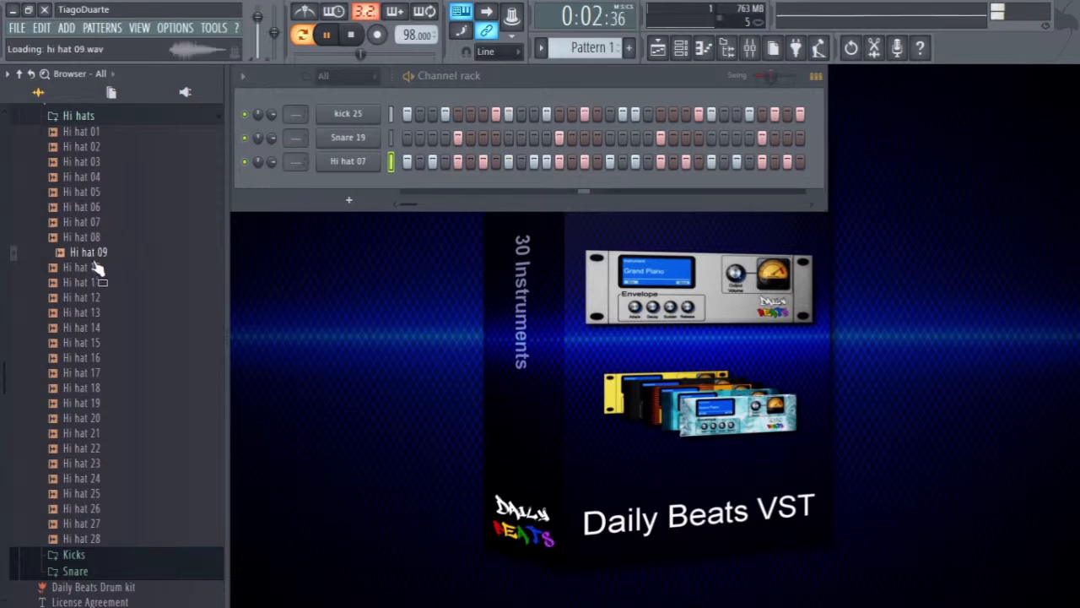
{"action": "left_click", "coordinate": [94, 264]}
{"action": "left_click", "coordinate": [99, 239]}
{"action": "key", "text": "space"}
{"action": "left_click_drag", "start_coordinate": [119, 208], "coordinate": [363, 184]}
Copy the Hi hat 07 step pattern onto the Hi hat 13 channel
{"action": "left_click", "coordinate": [391, 162]}
{"action": "key", "text": "ctrl+c"}
{"action": "left_click", "coordinate": [391, 185]}
{"action": "key", "text": "ctrl+v"}
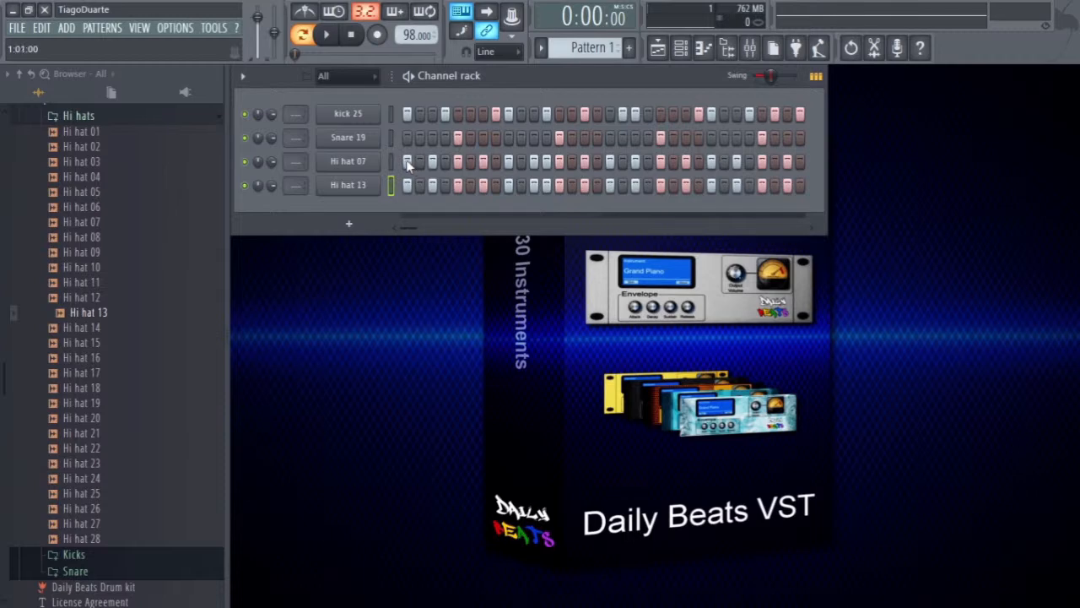
Reduce the Hi hat 07 pattern to hits on steps 1, 5, 9, 12, 13, 17, 21, 25 and 29, and play it back
{"action": "left_click_drag", "start_coordinate": [408, 161], "coordinate": [490, 162]}
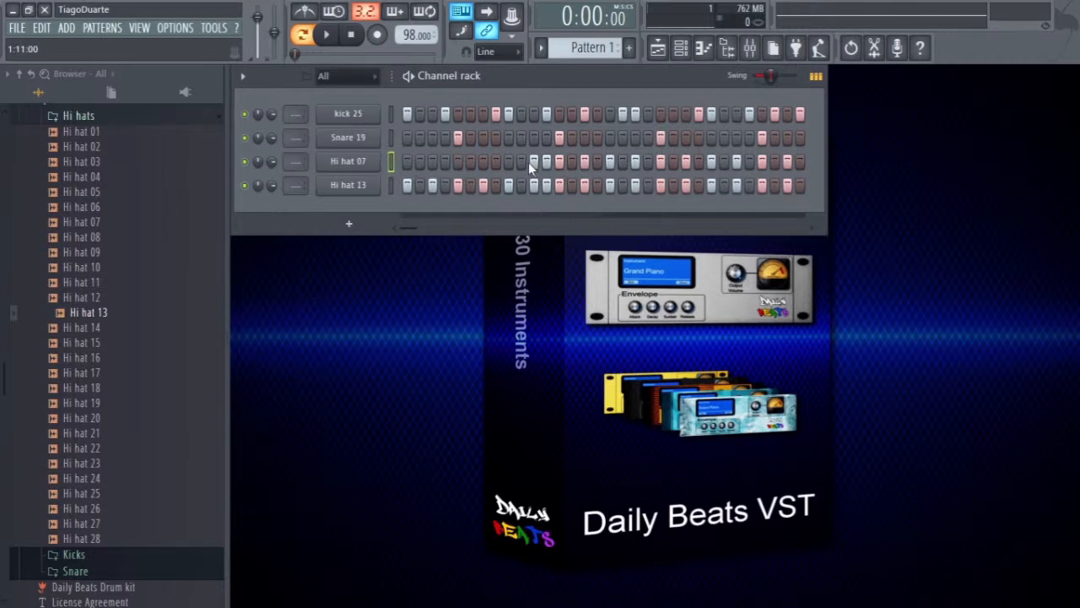
{"action": "left_click_drag", "start_coordinate": [567, 160], "coordinate": [804, 167]}
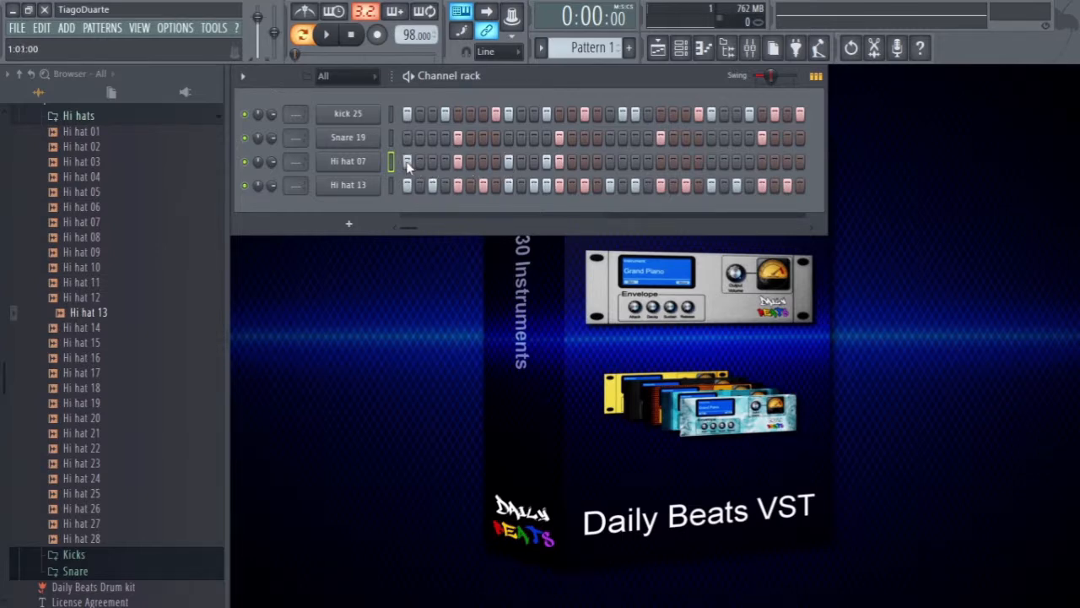
{"action": "key", "text": "space"}
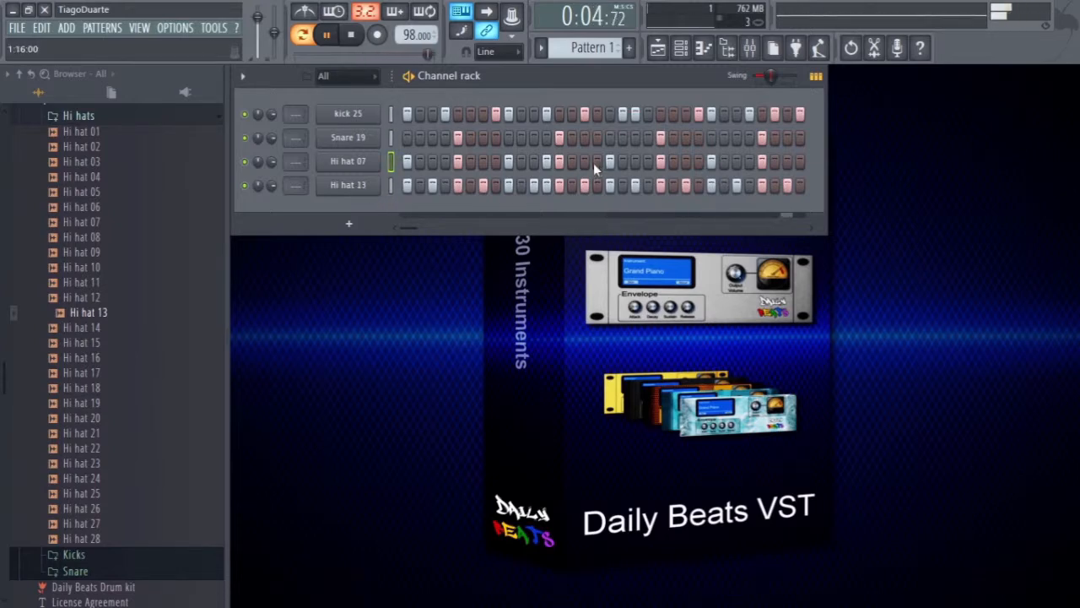
Add Hi hat 07 hits on steps 30 and 32, leaving step 28 empty, and clear step 12 of Hi hat 13
{"action": "left_click", "coordinate": [749, 164]}
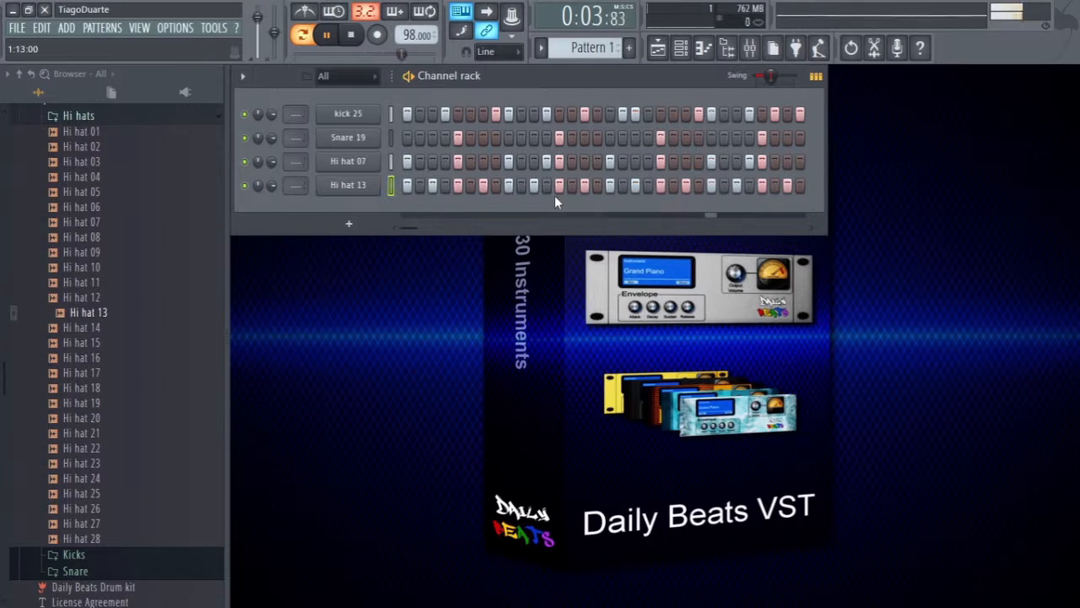
{"action": "left_click", "coordinate": [776, 163]}
{"action": "left_click", "coordinate": [800, 164]}
{"action": "right_click", "coordinate": [750, 165]}
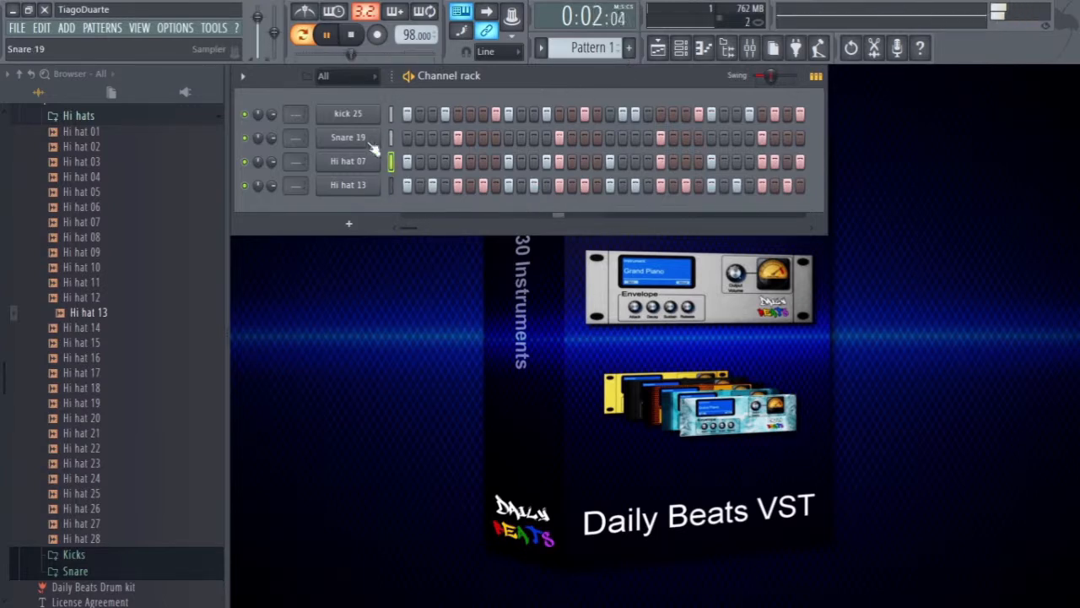
Open the mixer and route the kick, snare, Hi hat 07 and Hi hat 13 channels to inserts 1, 2, 3 and 4
{"action": "left_click", "coordinate": [728, 49]}
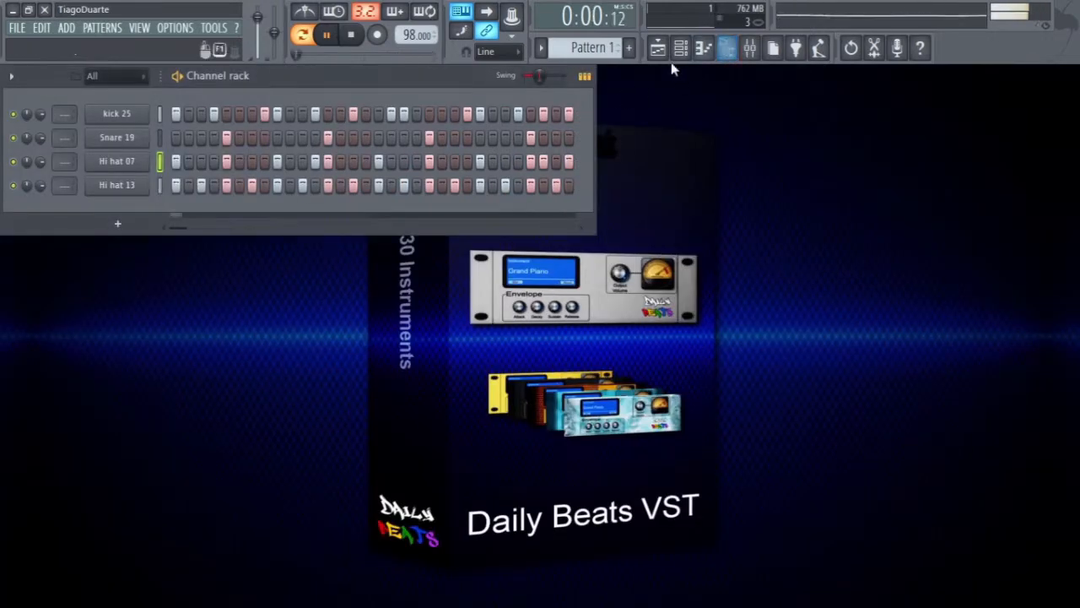
{"action": "left_click", "coordinate": [750, 48]}
{"action": "left_click", "coordinate": [255, 83]}
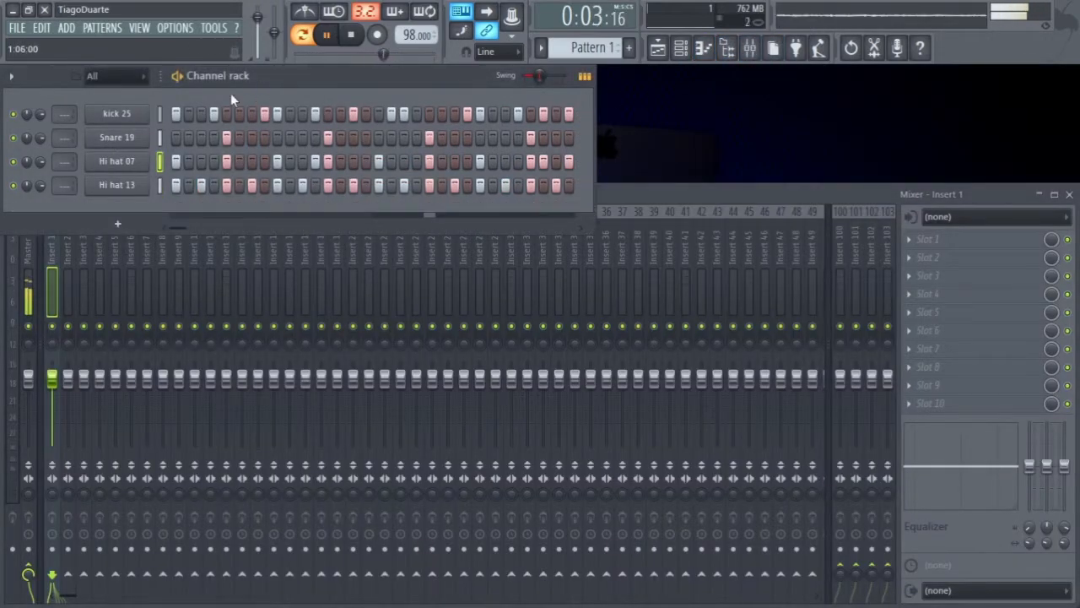
{"action": "left_click_drag", "start_coordinate": [69, 113], "coordinate": [65, 146]}
{"action": "left_click_drag", "start_coordinate": [65, 184], "coordinate": [65, 171]}
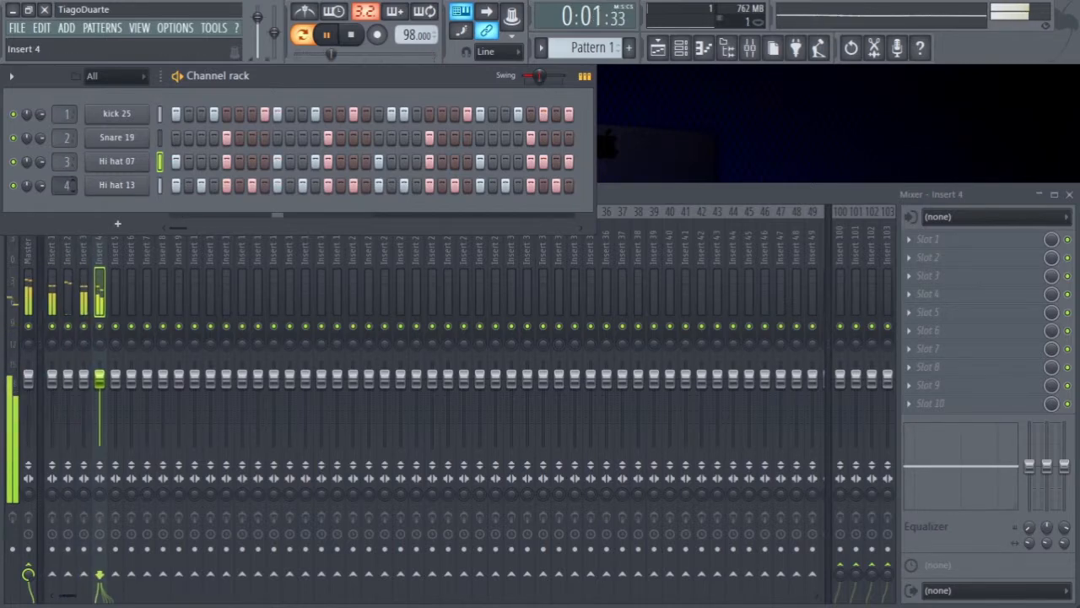
Rename mixer insert 1 as Kick and insert 2 as snare
{"action": "left_click", "coordinate": [51, 251]}
{"action": "key", "text": "F2"}
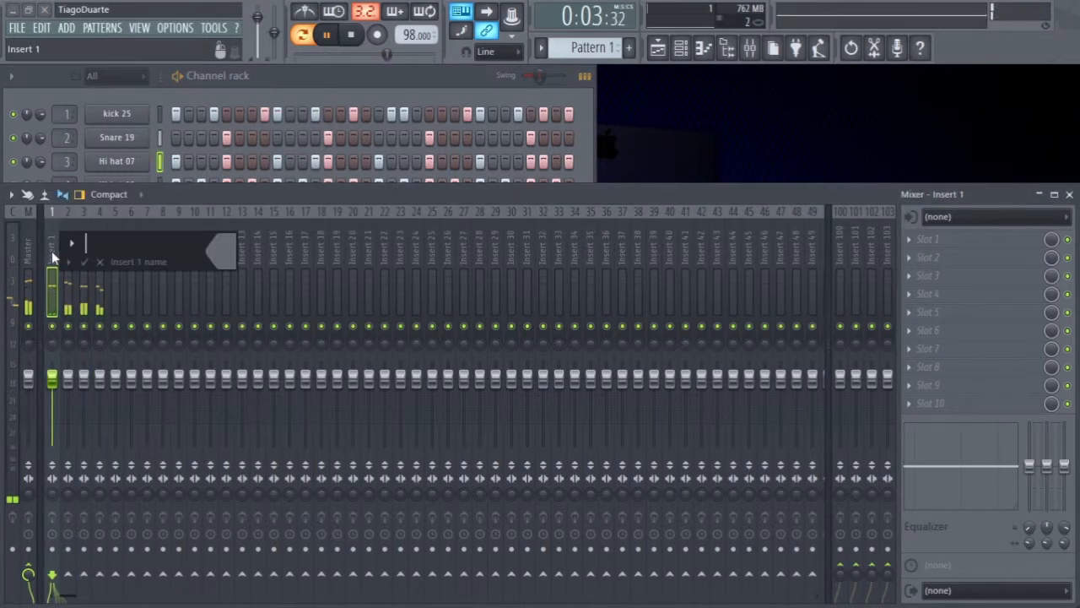
{"action": "type", "text": "Kick"}
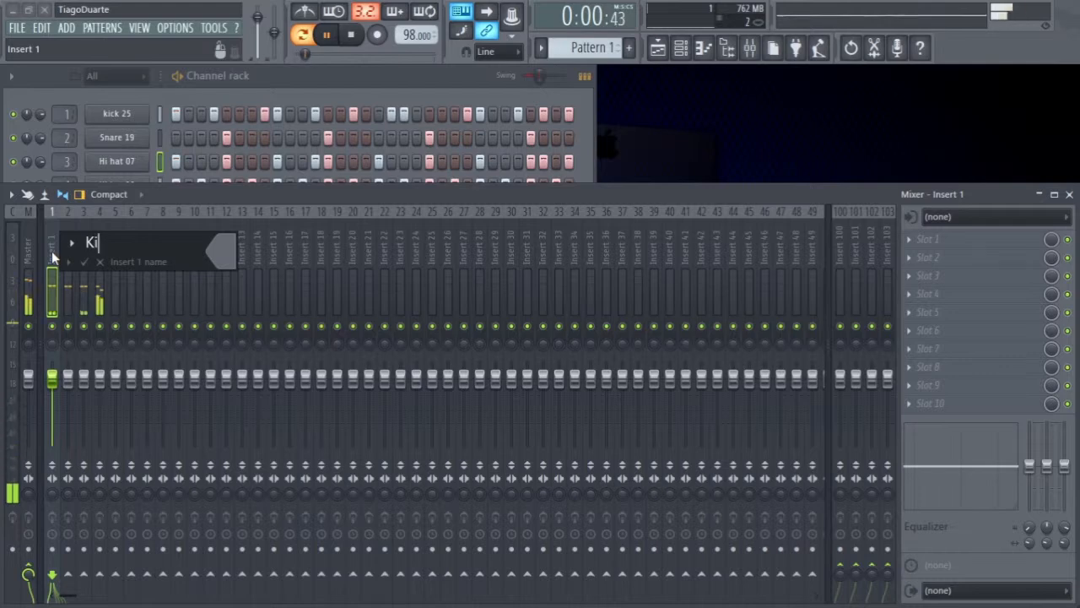
{"action": "key", "text": "Return"}
{"action": "key", "text": "Left"}
{"action": "key", "text": "Left"}
{"action": "key", "text": "Left"}
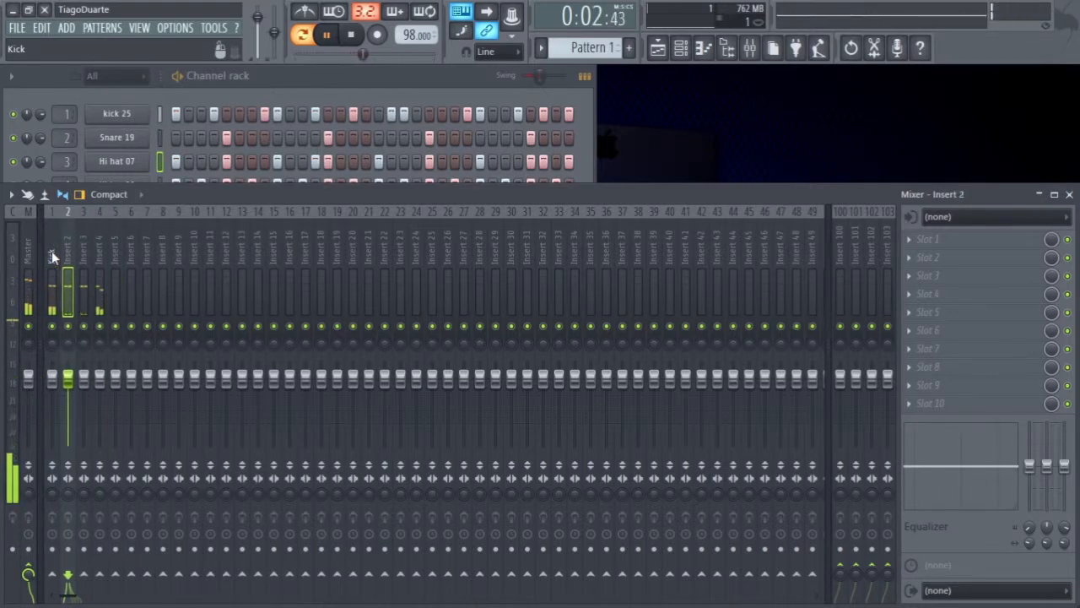
{"action": "key", "text": "F2"}
{"action": "type", "text": "Snare"}
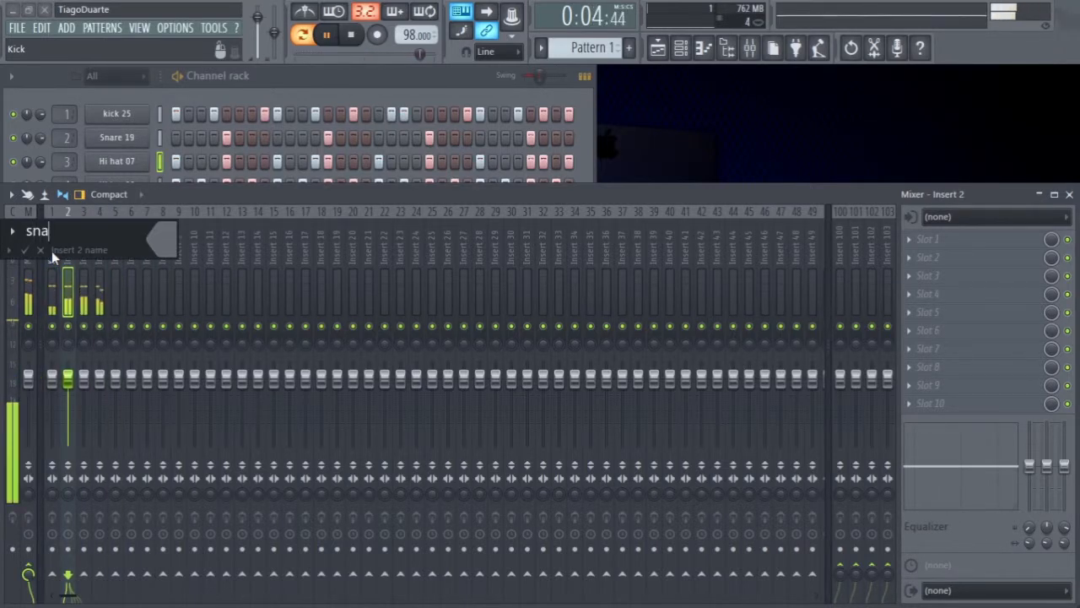
{"action": "key", "text": "Return"}
Rename mixer insert 3 as hi hat and insert 4 as hi hat 2, and stop playback
{"action": "key", "text": "Right"}
{"action": "key", "text": "F2"}
{"action": "type", "text": "Hi hat"}
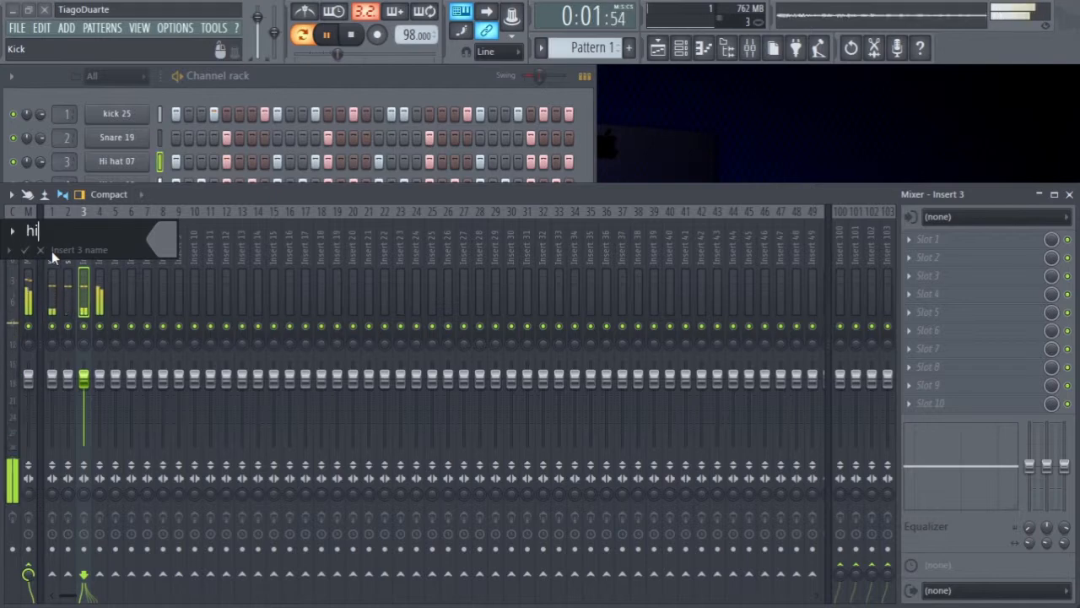
{"action": "key", "text": "Return"}
{"action": "key", "text": "Right"}
{"action": "key", "text": "F2"}
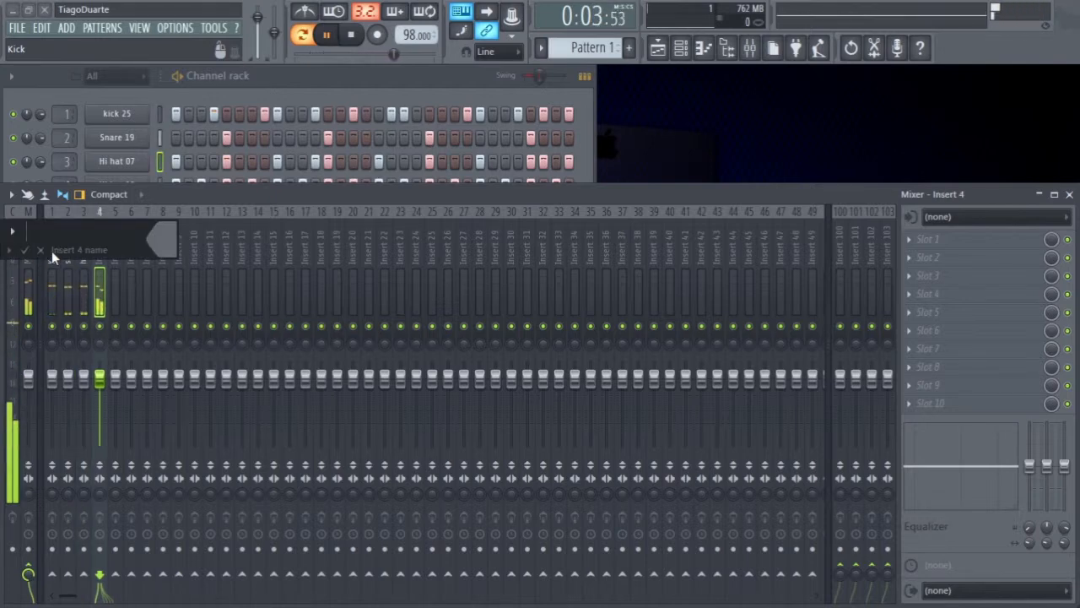
{"action": "type", "text": "hi hat 2"}
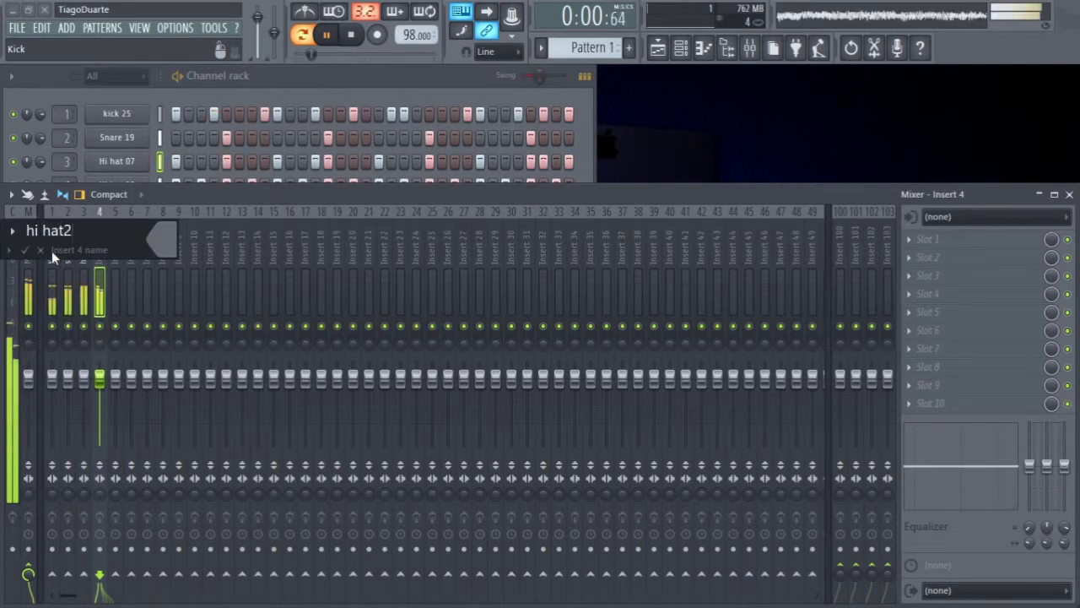
{"action": "key", "text": "Return"}
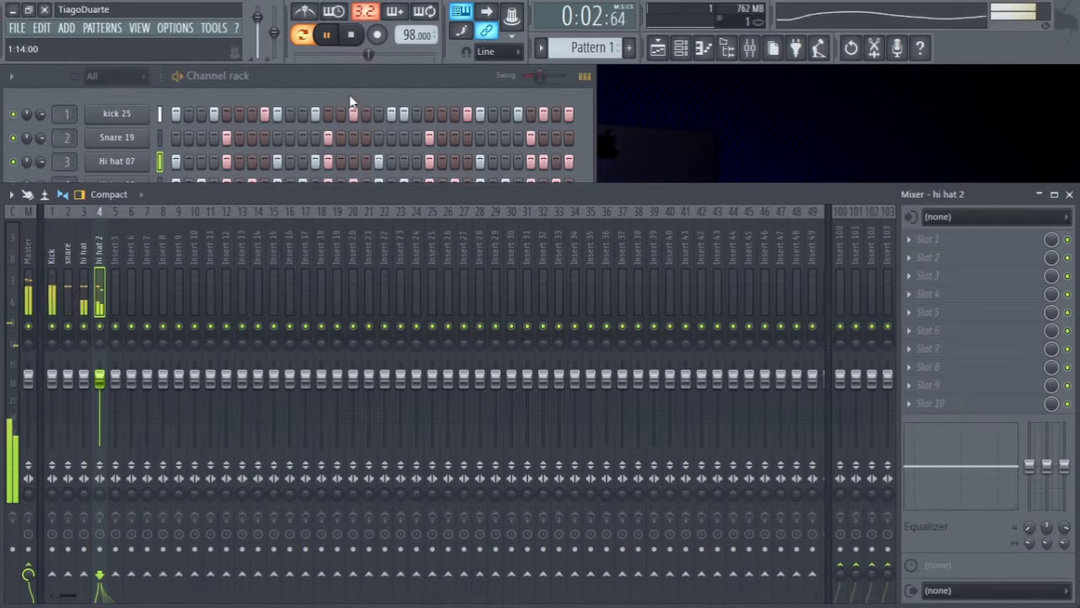
{"action": "key", "text": "space"}
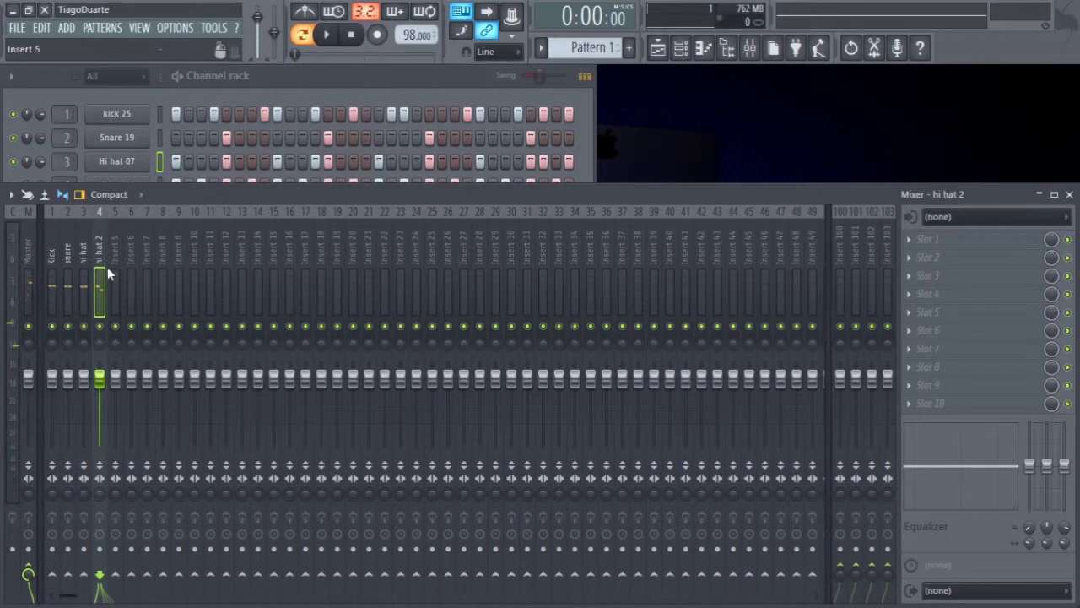
{"action": "left_click", "coordinate": [55, 258]}
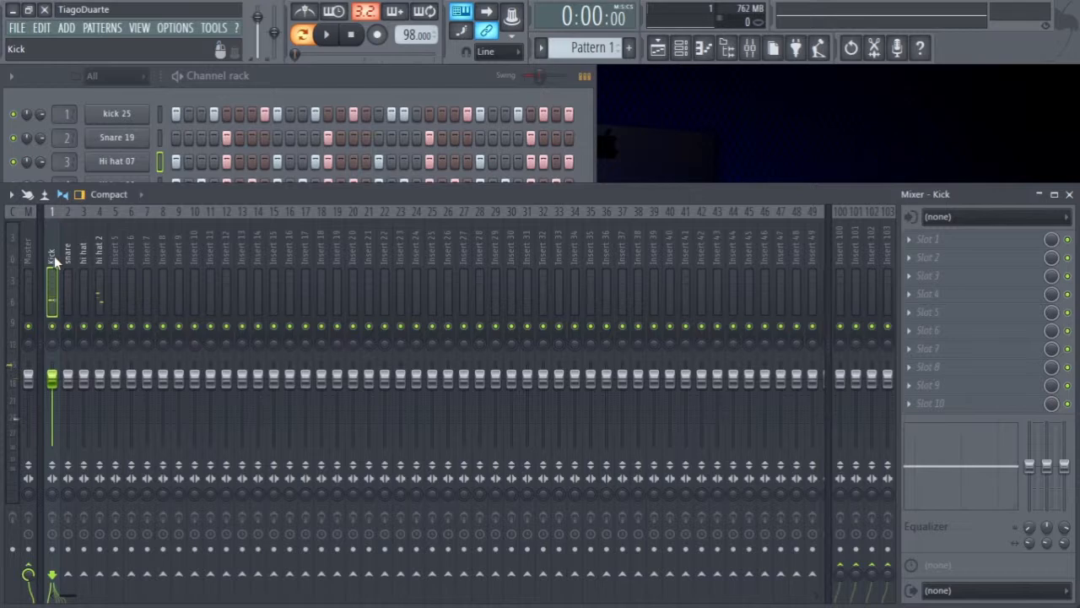
{"action": "key", "text": "F2"}
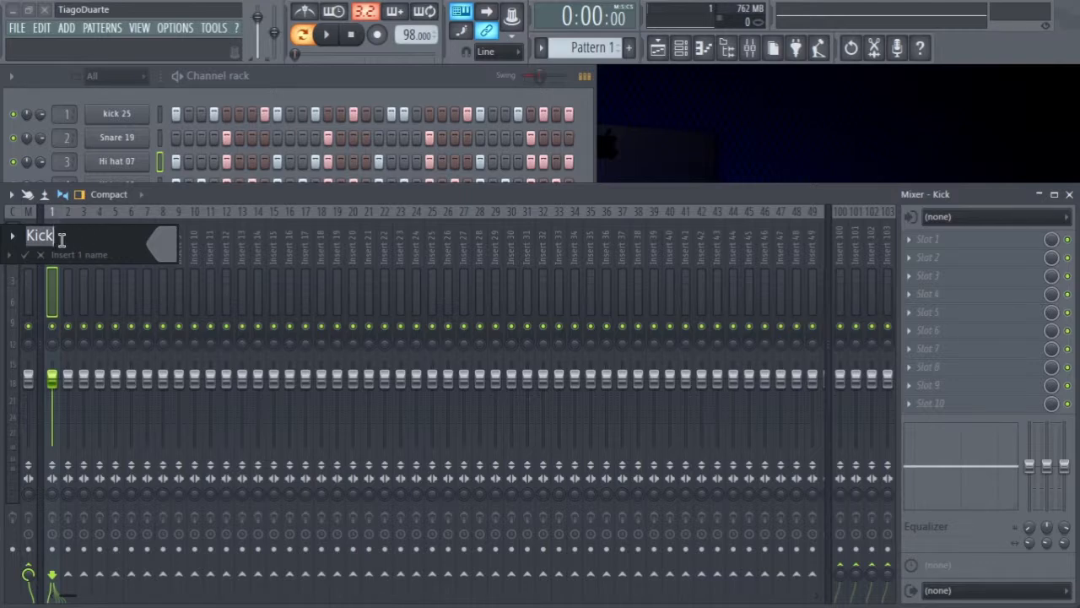
{"action": "key", "text": "Return"}
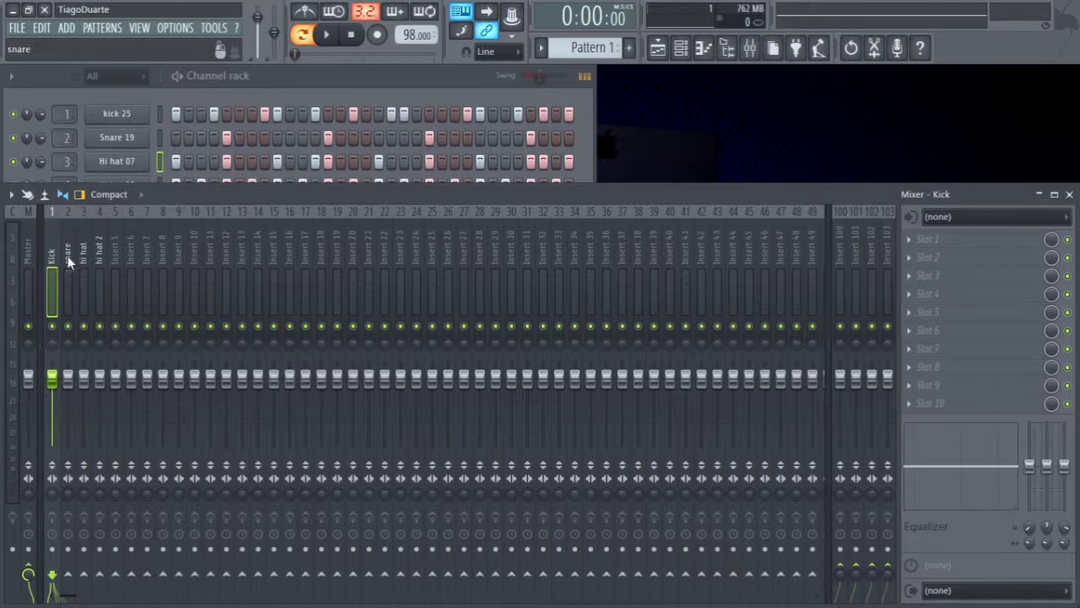
Select the hi hat and hi hat 2 mixer tracks together and lower both volume faders moderately
{"action": "left_click", "coordinate": [68, 256]}
{"action": "left_click", "coordinate": [85, 257]}
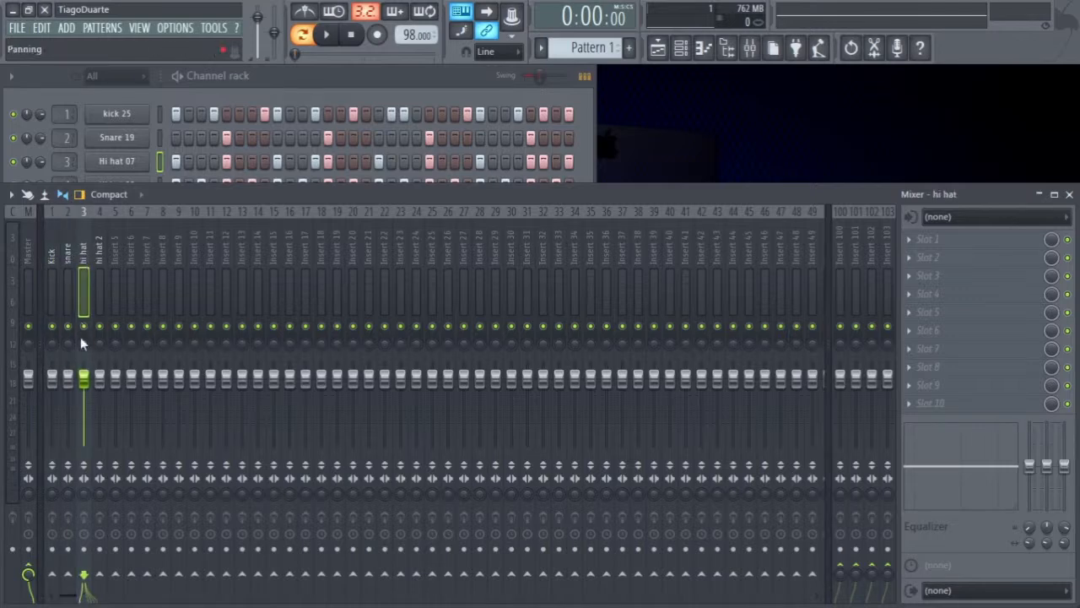
{"action": "key", "text": "space"}
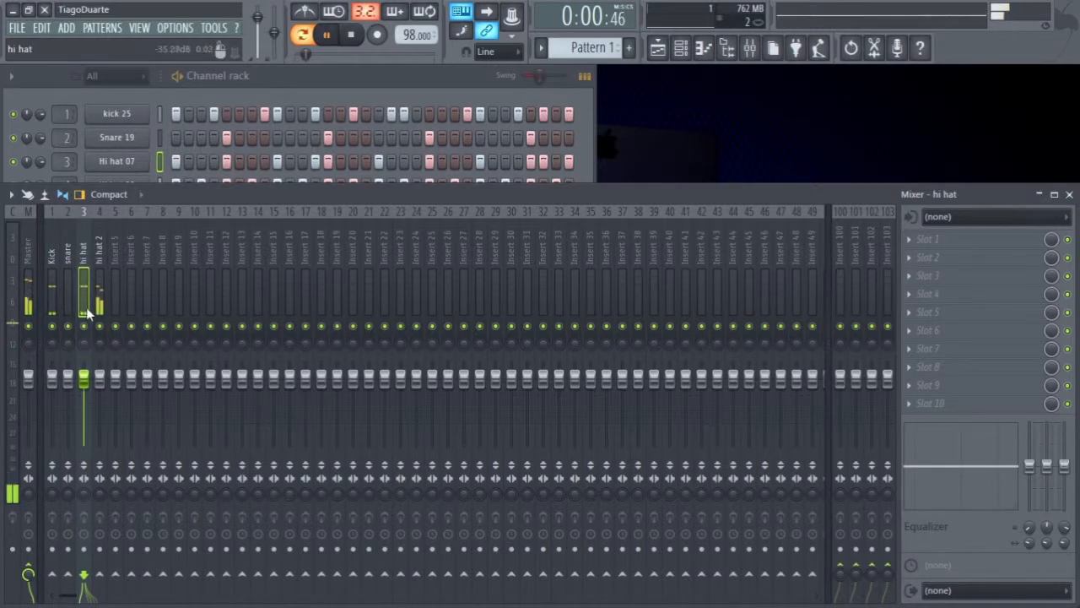
{"action": "key", "text": "space"}
{"action": "left_click", "coordinate": [98, 258]}
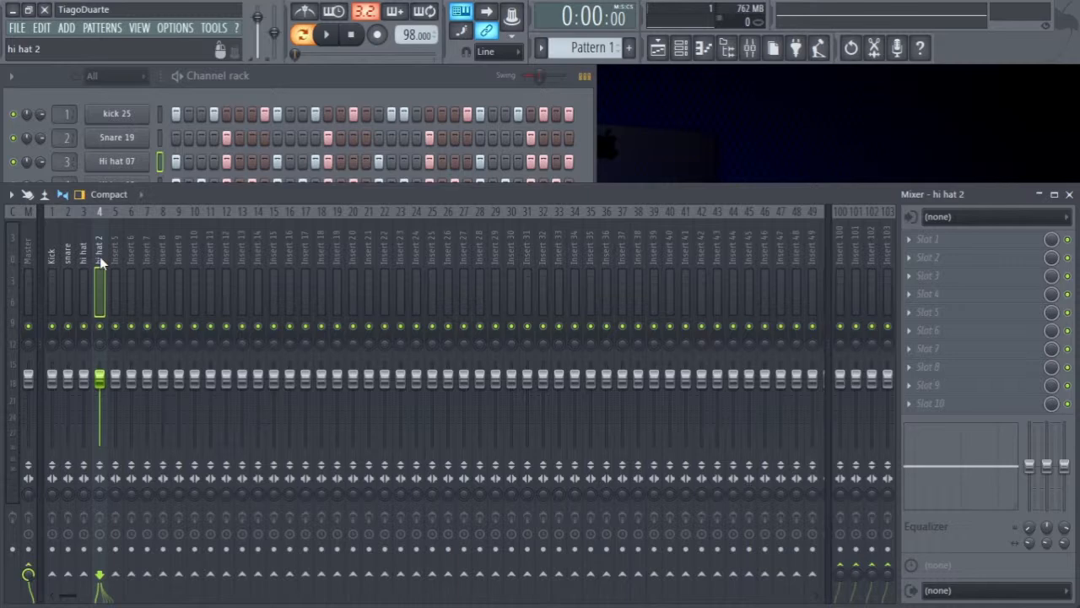
{"action": "left_click_drag", "start_coordinate": [99, 257], "coordinate": [91, 256]}
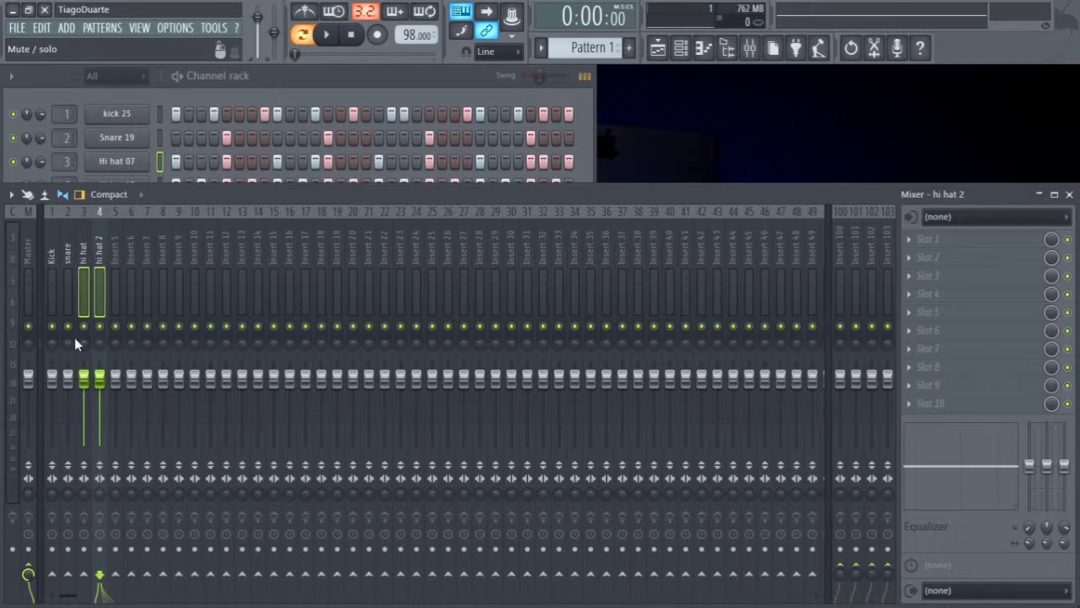
{"action": "left_click_drag", "start_coordinate": [83, 377], "coordinate": [83, 404]}
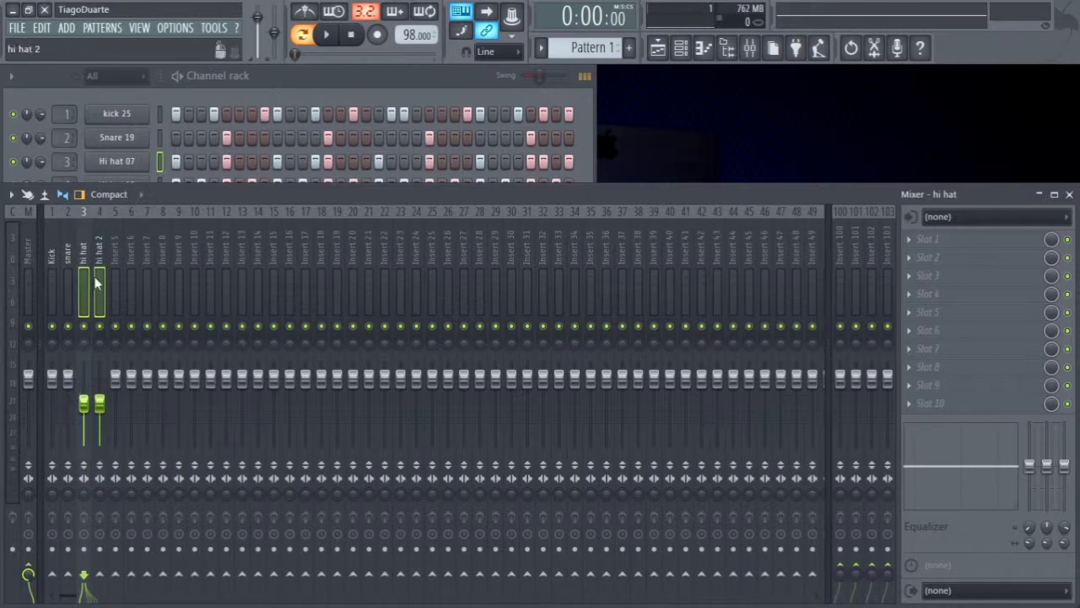
Lower the hi hat track's volume slightly below hi hat 2 during playback and pan it a little to the right
{"action": "left_click", "coordinate": [100, 405]}
{"action": "key", "text": "space"}
{"action": "left_click_drag", "start_coordinate": [100, 404], "coordinate": [83, 411]}
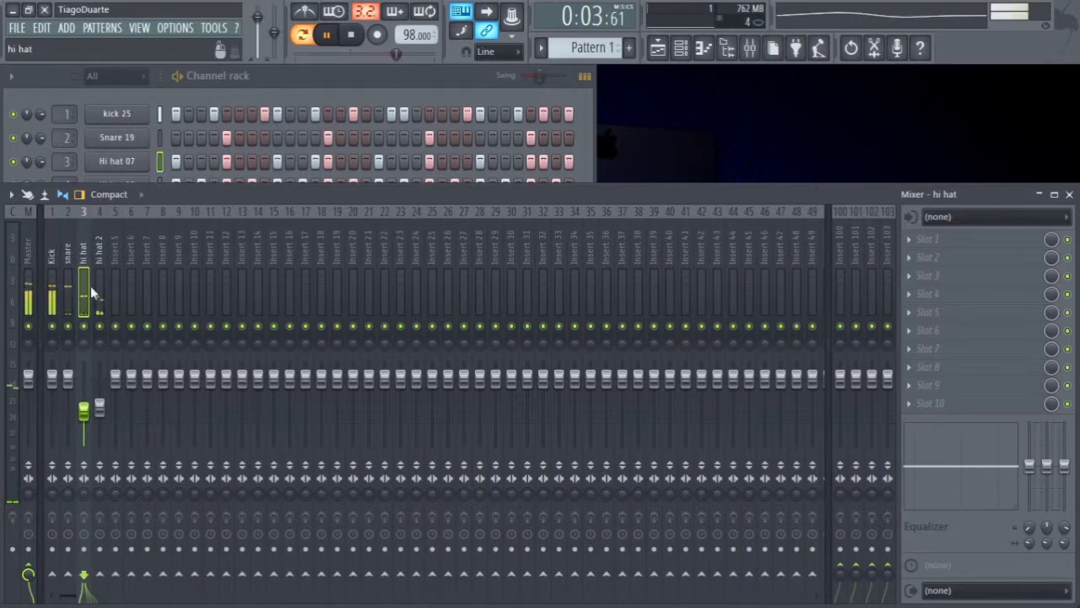
{"action": "left_click_drag", "start_coordinate": [84, 343], "coordinate": [84, 330]}
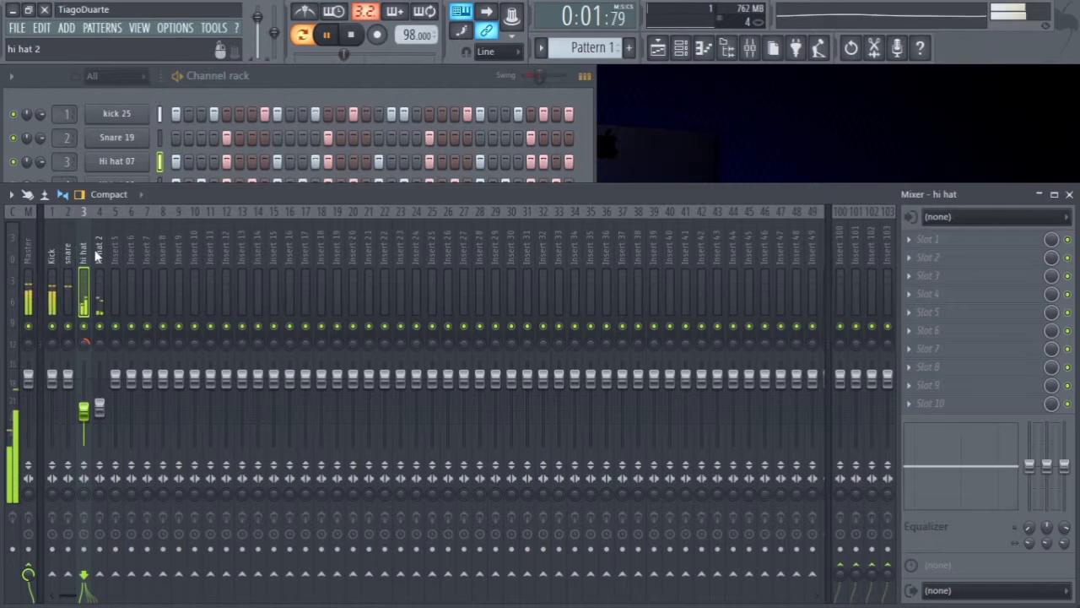
Lower the hi hat and hi hat 2 mixer faders slightly further, keeping hi hat the quieter one, and stop playback
{"action": "left_click", "coordinate": [98, 291]}
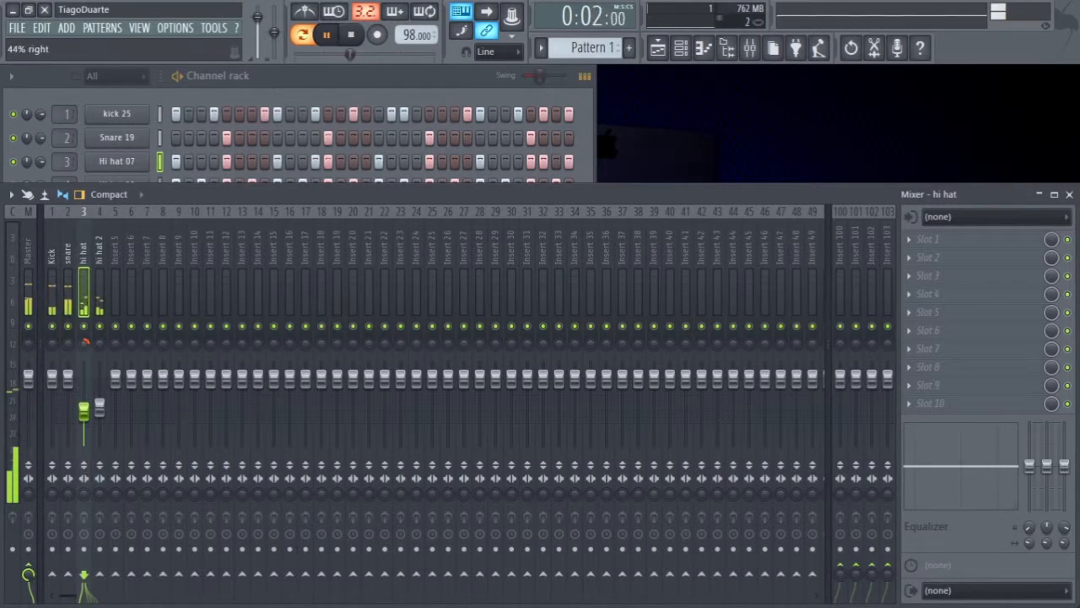
{"action": "mouse_move", "coordinate": [84, 411]}
{"action": "left_mouse_down"}
{"action": "mouse_move", "coordinate": [84, 426]}
{"action": "mouse_move", "coordinate": [99, 413]}
{"action": "left_mouse_up"}
{"action": "left_click", "coordinate": [355, 73]}
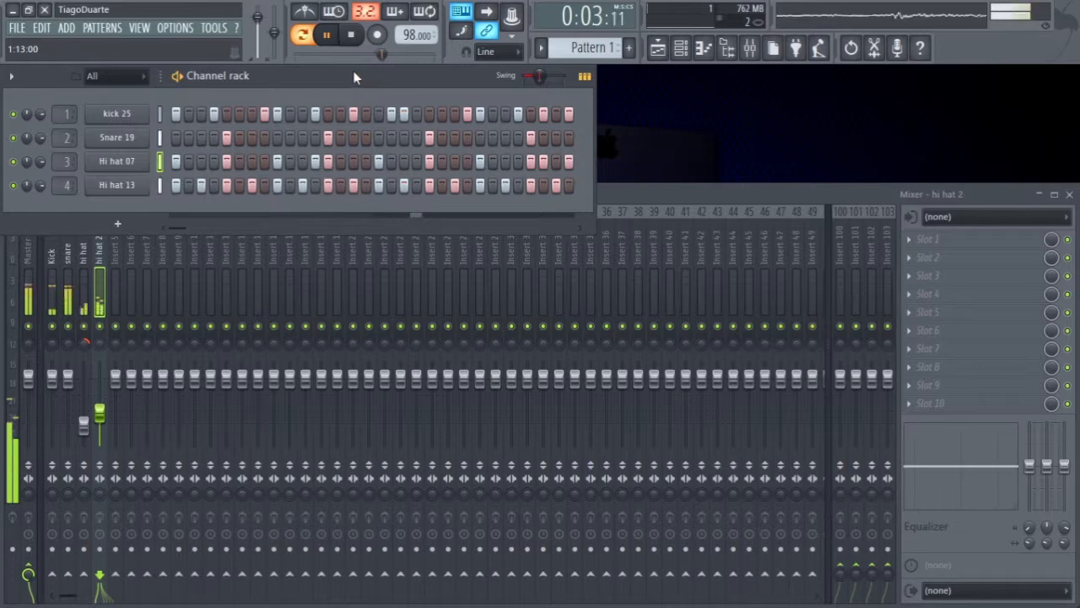
{"action": "key", "text": "space"}
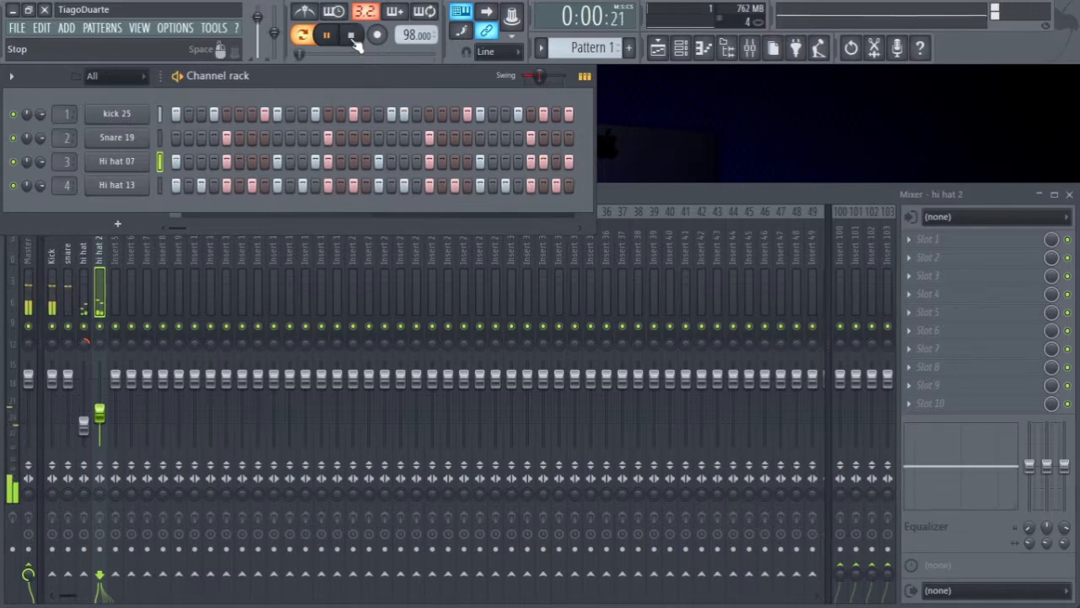
Open the piano roll of the kick 25 channel on its C5 notes and enlarge the velocity area
{"action": "right_click", "coordinate": [126, 118]}
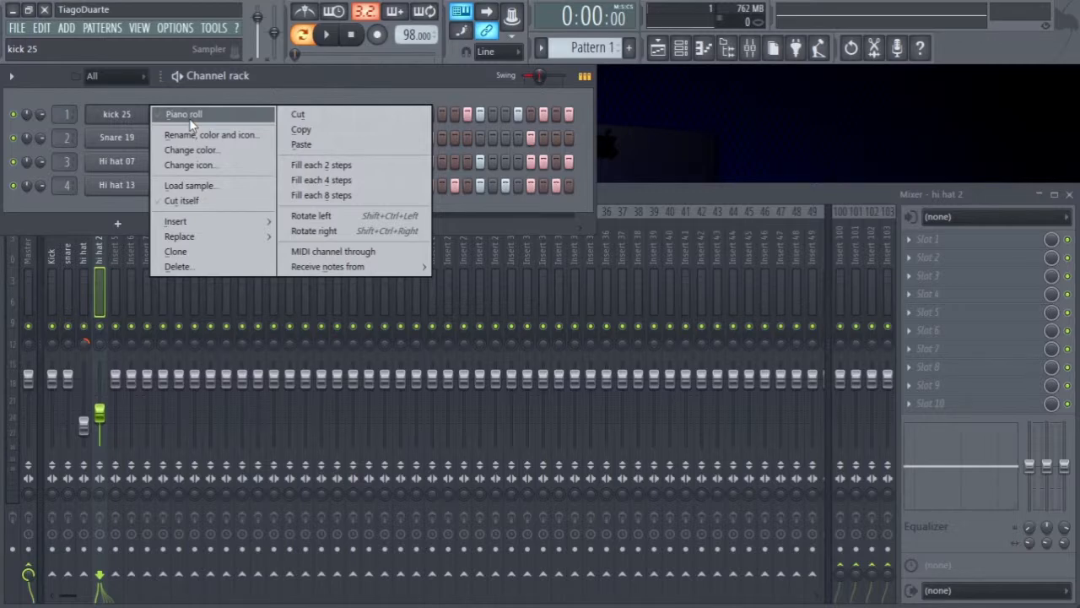
{"action": "left_click", "coordinate": [190, 118]}
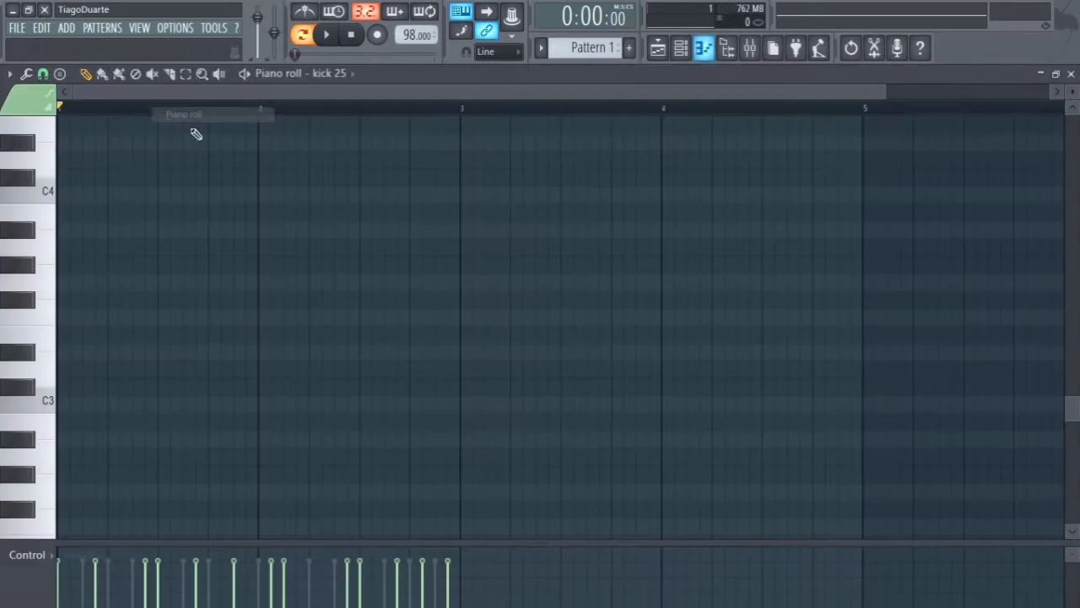
{"action": "scroll", "coordinate": [215, 473], "scroll_direction": "up", "scroll_amount": 4}
{"action": "scroll", "coordinate": [216, 461], "scroll_direction": "up", "scroll_amount": 4}
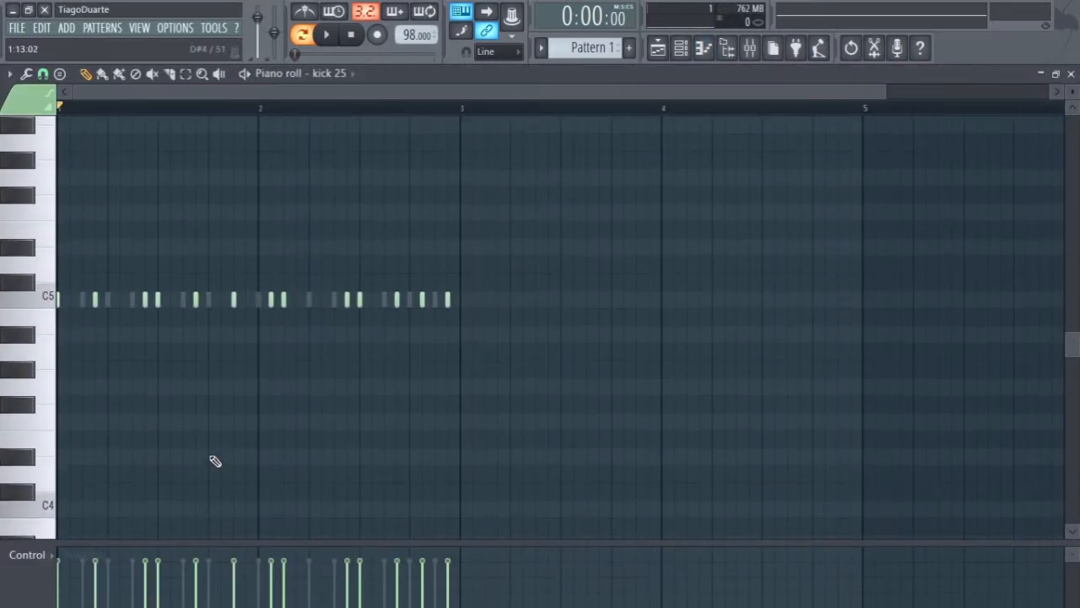
{"action": "left_click_drag", "start_coordinate": [227, 540], "coordinate": [227, 465]}
Examine the spacing of the kick notes across the two bars, paying attention to the closely paired hits
{"action": "scroll", "coordinate": [72, 353], "scroll_direction": "up", "scroll_amount": 3, "text": "ctrl"}
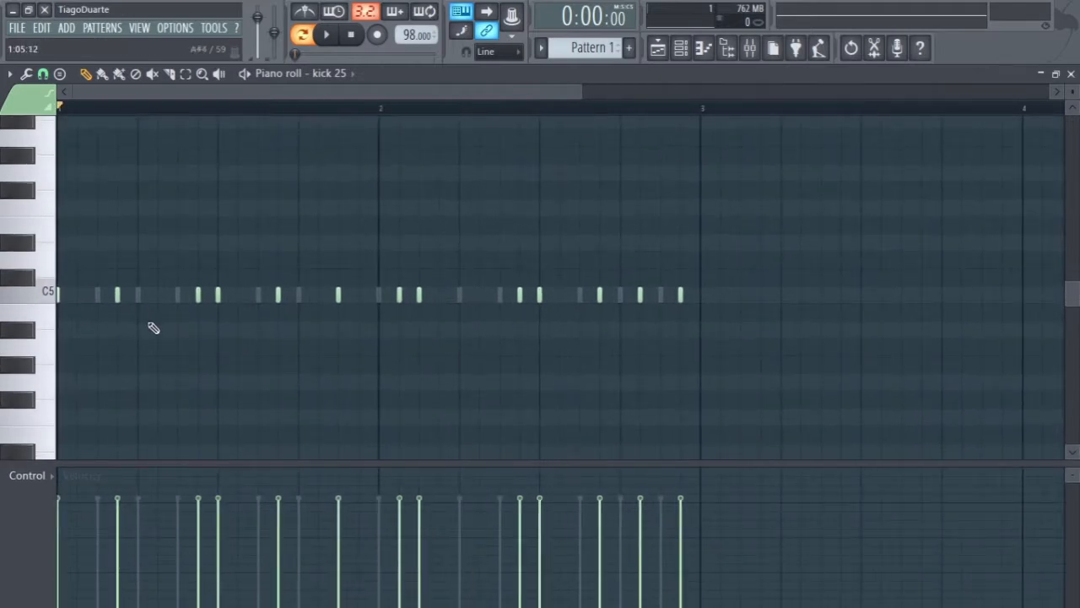
{"action": "scroll", "coordinate": [143, 328], "scroll_direction": "down", "scroll_amount": 3, "text": "ctrl"}
{"action": "scroll", "coordinate": [145, 329], "scroll_direction": "up", "scroll_amount": 5, "text": "ctrl"}
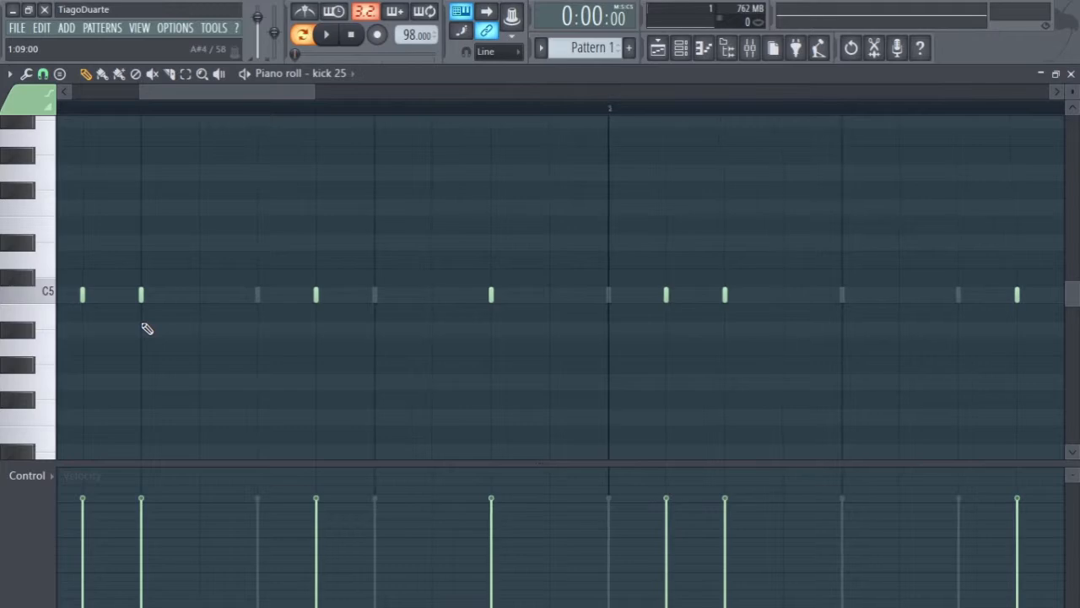
{"action": "scroll", "coordinate": [146, 329], "scroll_direction": "down", "scroll_amount": 3, "text": "ctrl"}
{"action": "scroll", "coordinate": [147, 331], "scroll_direction": "up", "scroll_amount": 3, "text": "ctrl"}
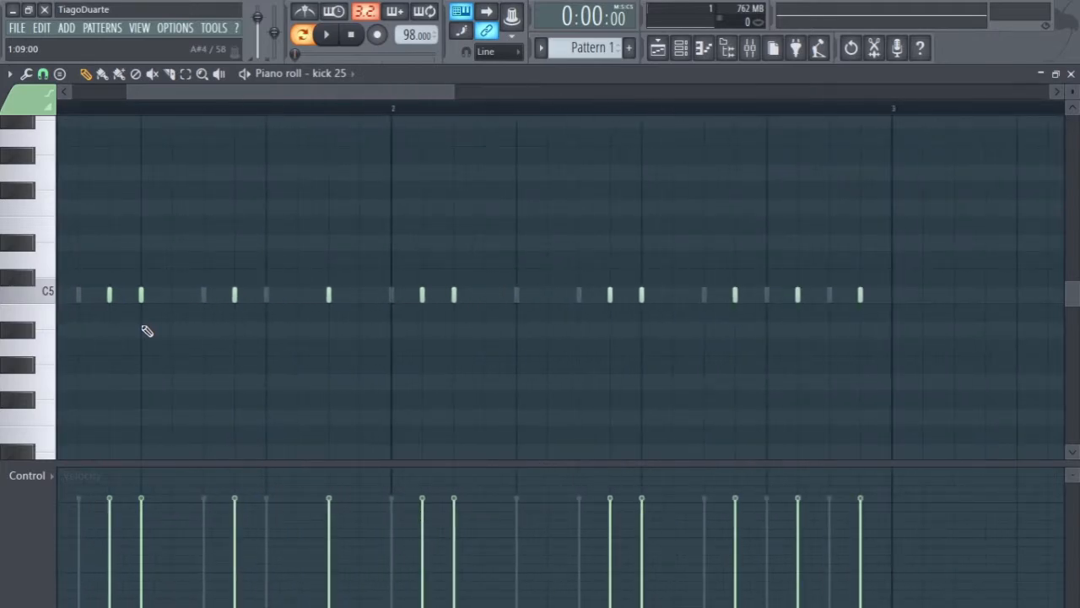
{"action": "scroll", "coordinate": [146, 330], "scroll_direction": "down", "scroll_amount": 4, "text": "ctrl"}
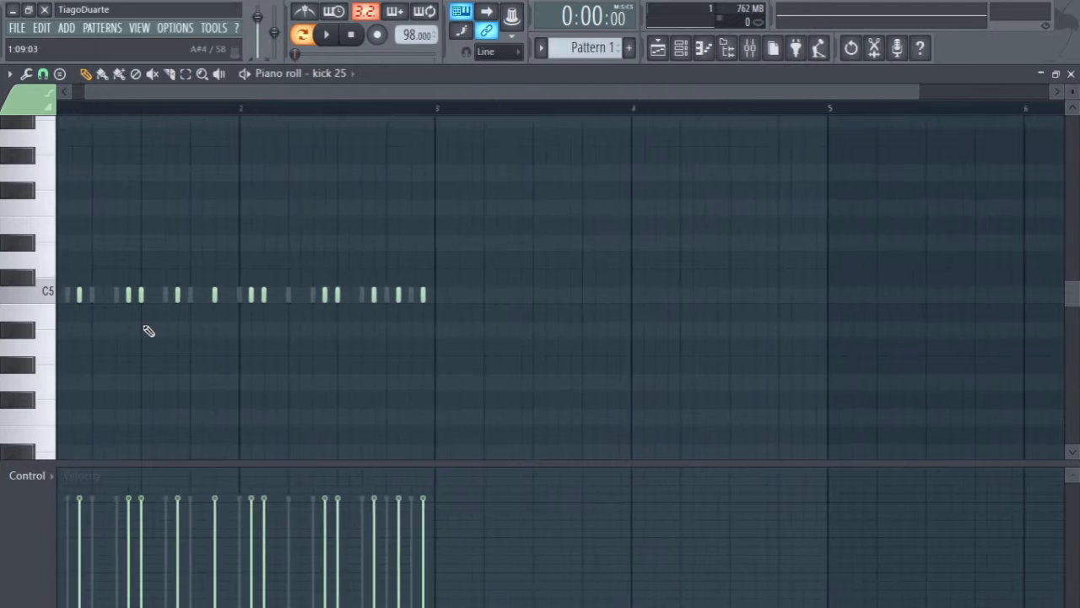
{"action": "scroll", "coordinate": [148, 330], "scroll_direction": "down", "scroll_amount": 1, "text": "ctrl"}
{"action": "scroll", "coordinate": [148, 330], "scroll_direction": "up", "scroll_amount": 4, "text": "ctrl"}
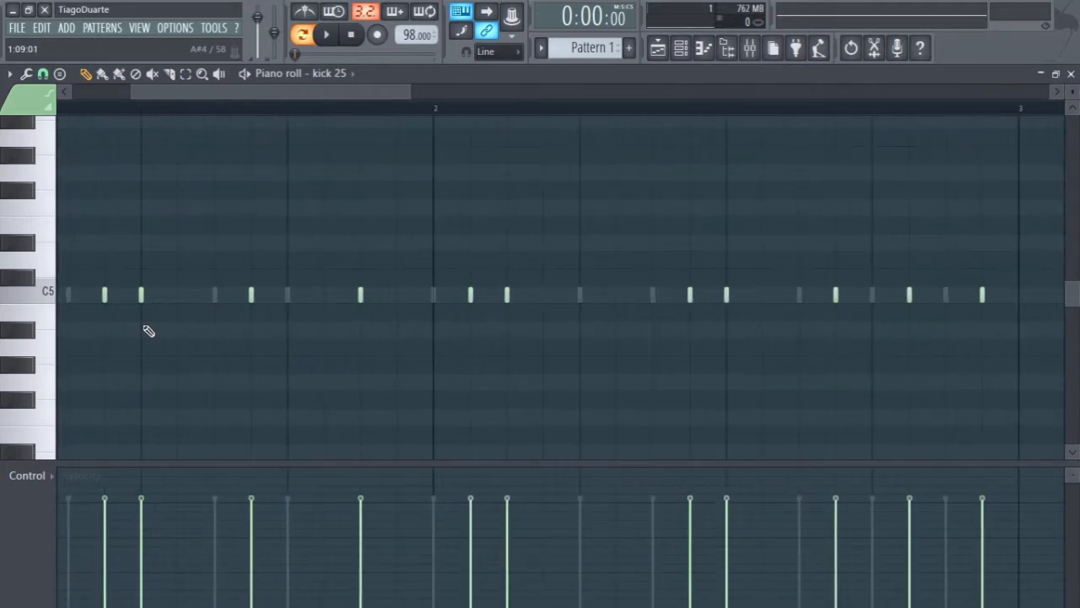
{"action": "scroll", "coordinate": [217, 244], "scroll_direction": "down", "scroll_amount": 3, "text": "ctrl"}
{"action": "scroll", "coordinate": [211, 253], "scroll_direction": "up", "scroll_amount": 3, "text": "ctrl"}
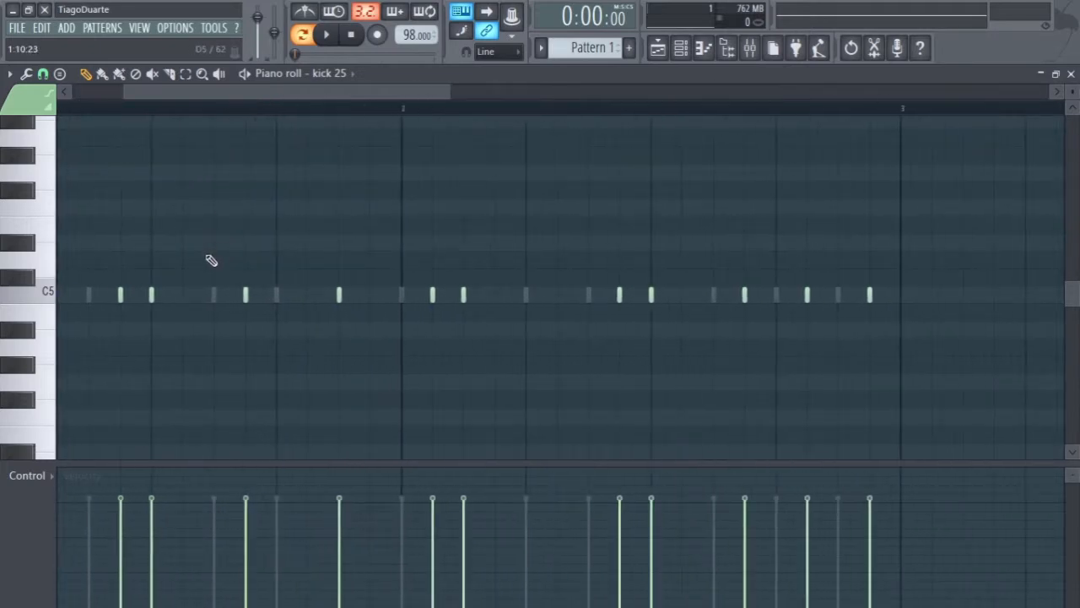
{"action": "left_click_drag", "start_coordinate": [111, 227], "coordinate": [366, 239]}
{"action": "scroll", "coordinate": [354, 243], "scroll_direction": "down", "scroll_amount": 2, "text": "ctrl"}
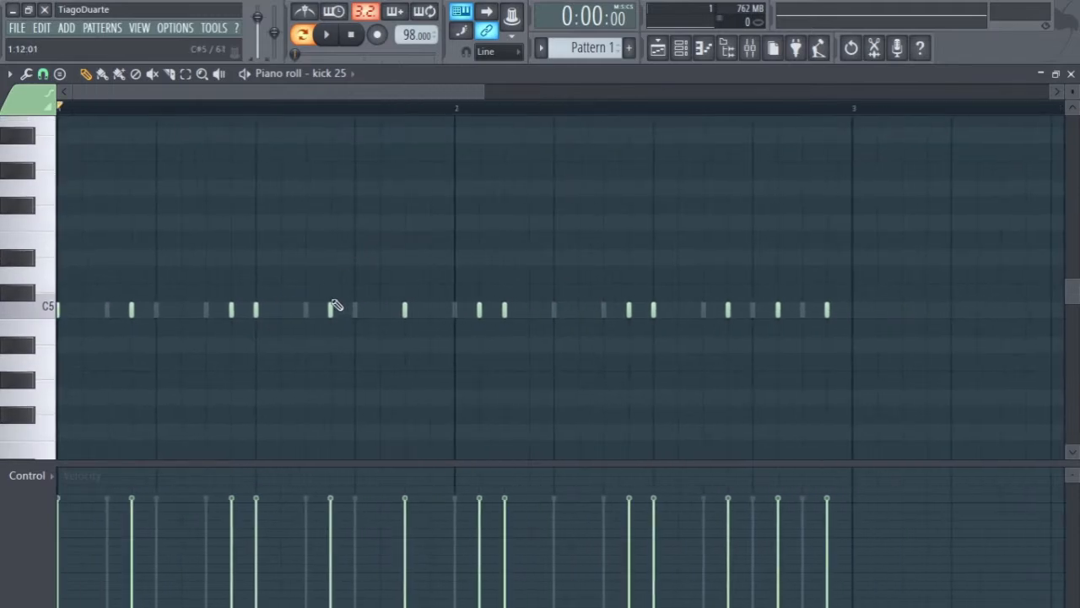
{"action": "scroll", "coordinate": [234, 222], "scroll_direction": "down", "scroll_amount": 2}
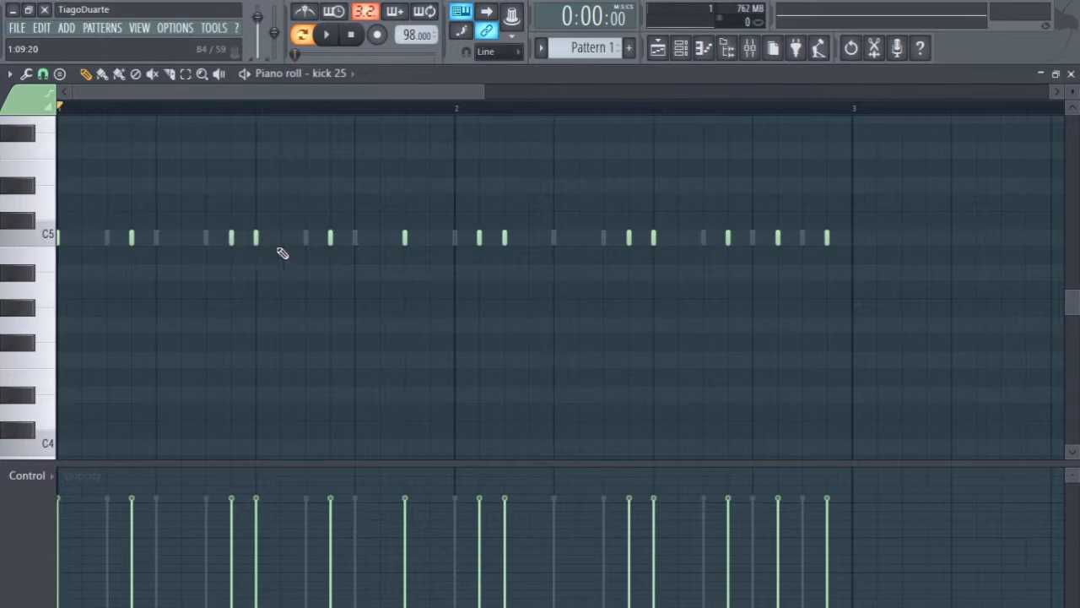
Lower the velocity of the first kick in each close pair and of the last kick to about 60%, and play the beat
{"action": "left_click_drag", "start_coordinate": [237, 511], "coordinate": [241, 529]}
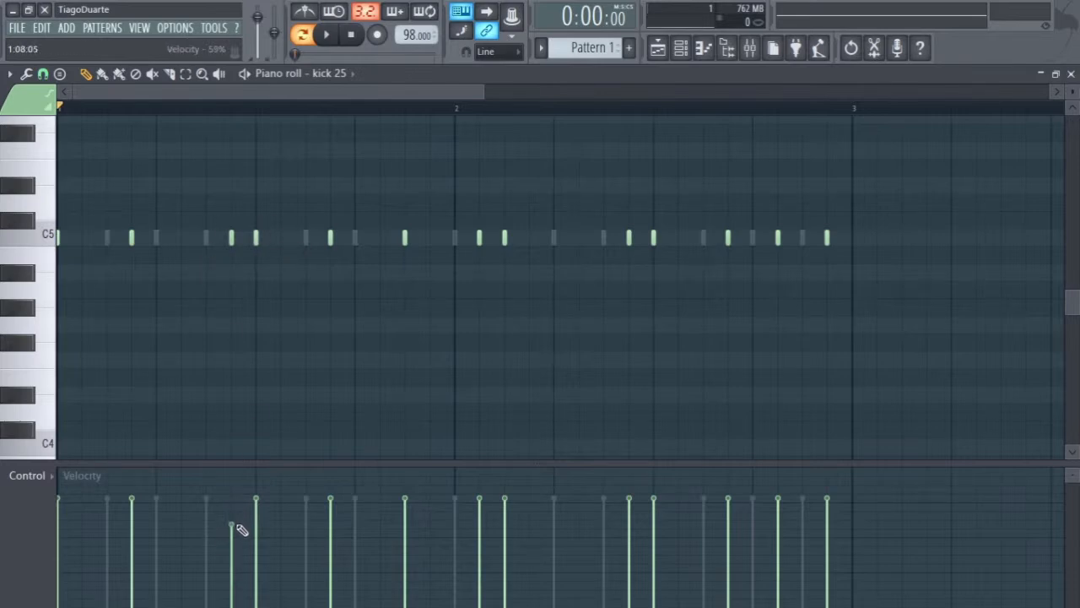
{"action": "left_click_drag", "start_coordinate": [479, 517], "coordinate": [482, 530]}
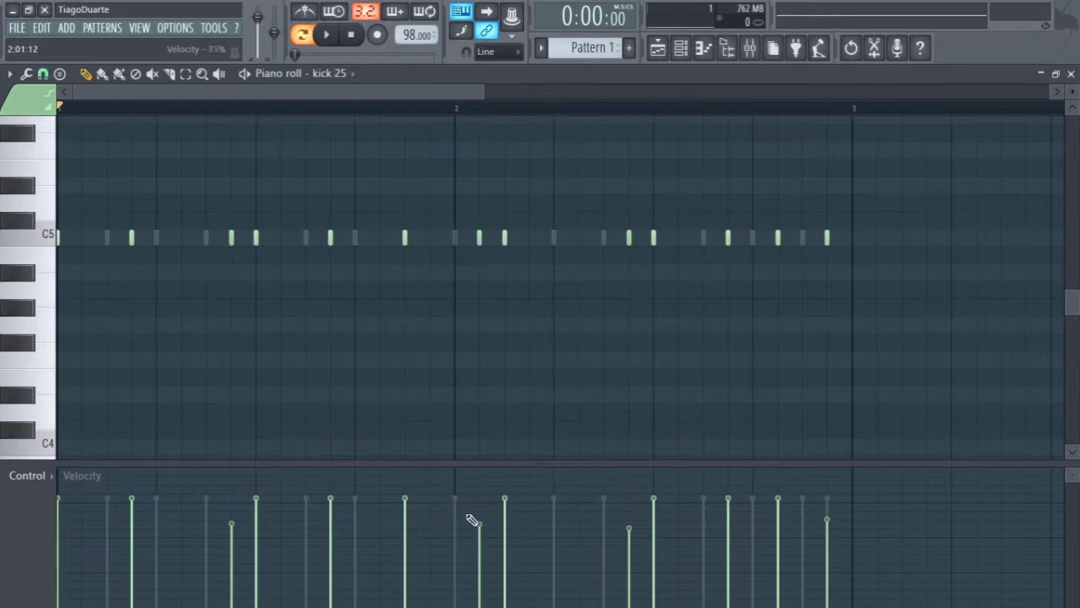
{"action": "left_click_drag", "start_coordinate": [455, 214], "coordinate": [524, 262]}
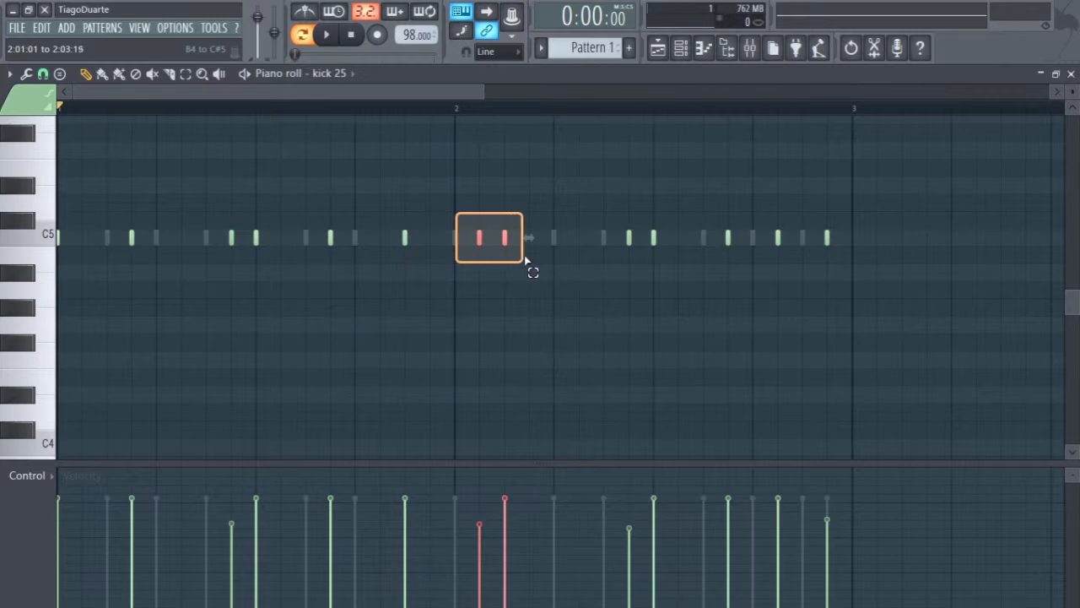
{"action": "left_click", "coordinate": [556, 288]}
{"action": "right_click", "coordinate": [560, 289]}
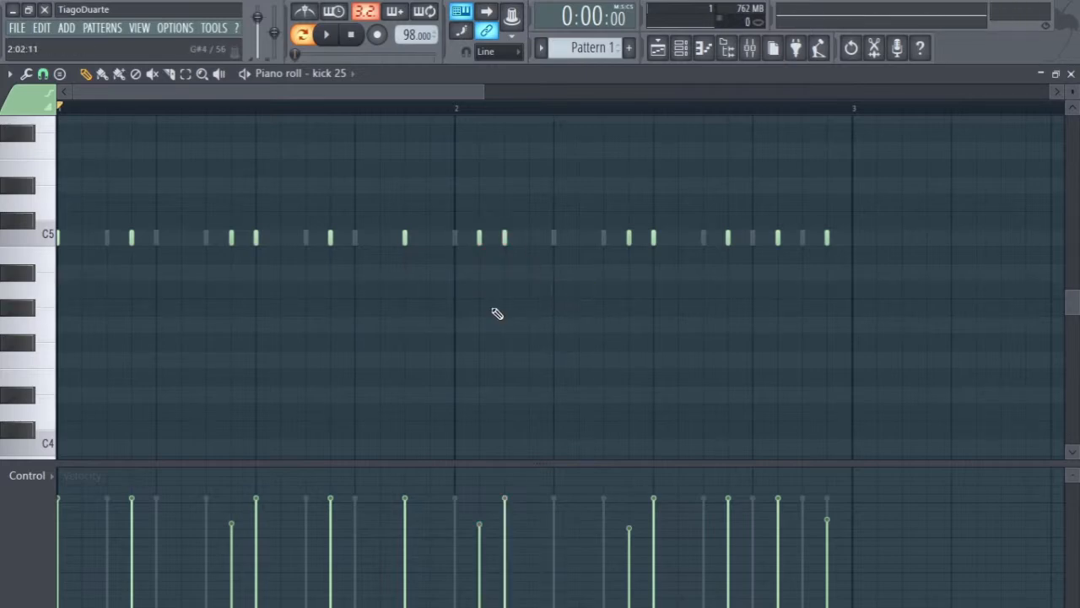
{"action": "key", "text": "space"}
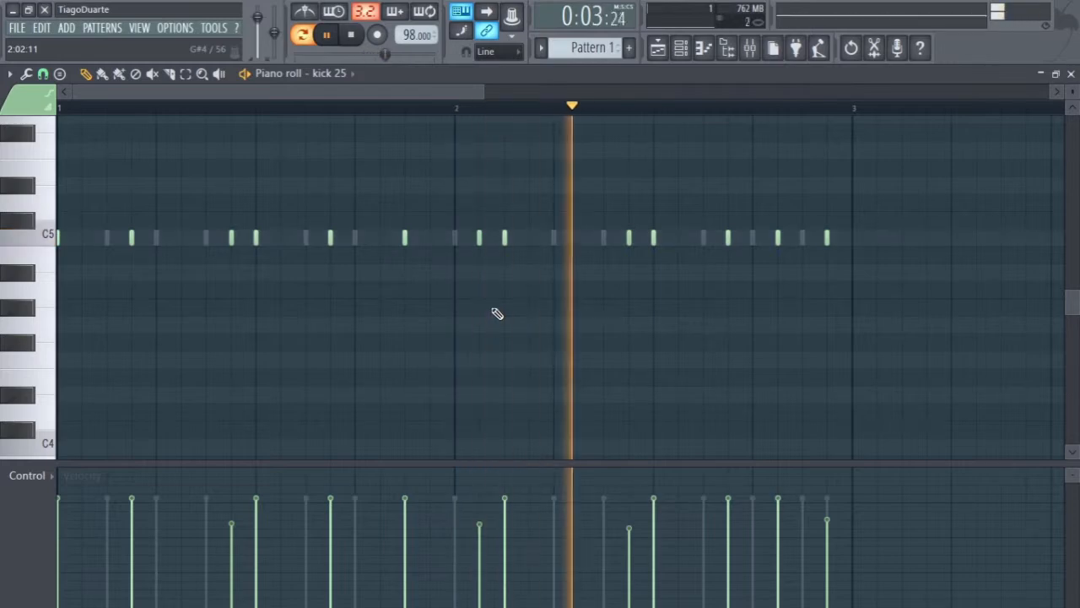
{"action": "left_click", "coordinate": [1071, 74]}
Try the Krush effect in the first slot of the Kick mixer track and remove it again
{"action": "left_click", "coordinate": [52, 252]}
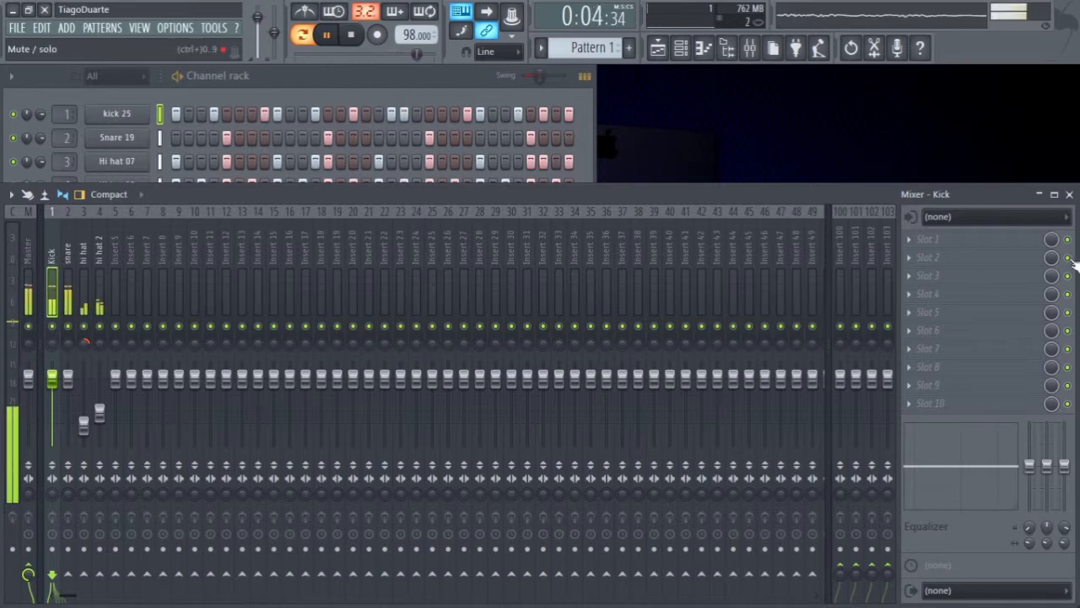
{"action": "left_click", "coordinate": [973, 244]}
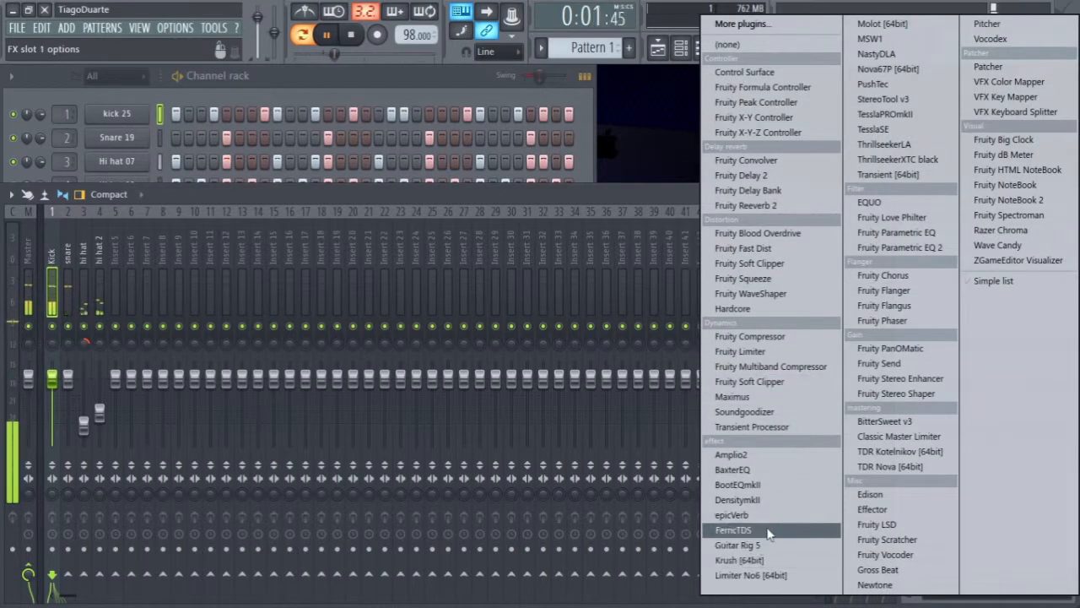
{"action": "left_click", "coordinate": [759, 558]}
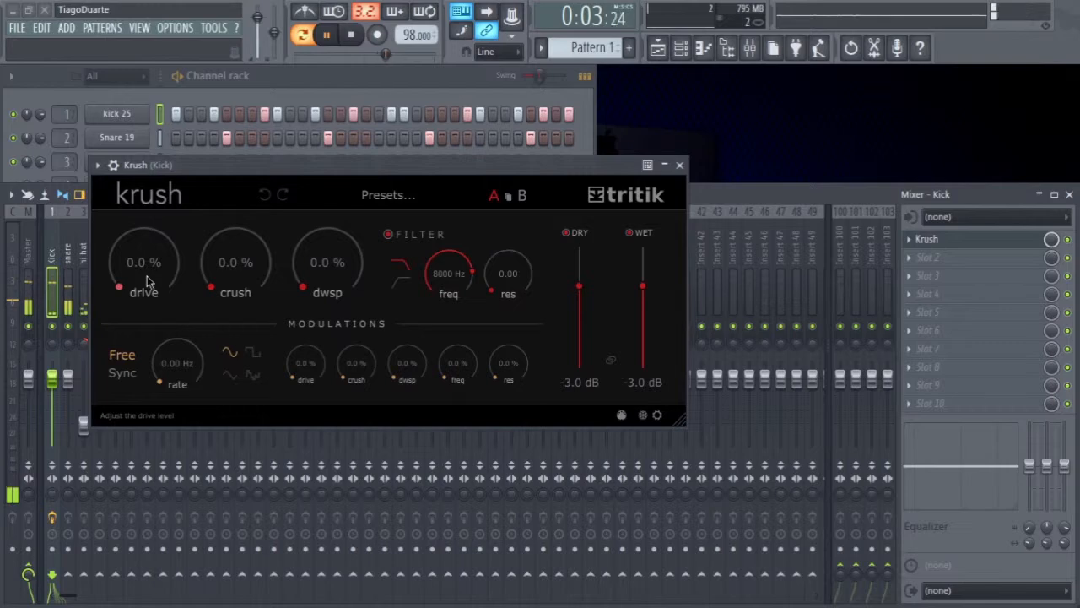
{"action": "left_click", "coordinate": [679, 165]}
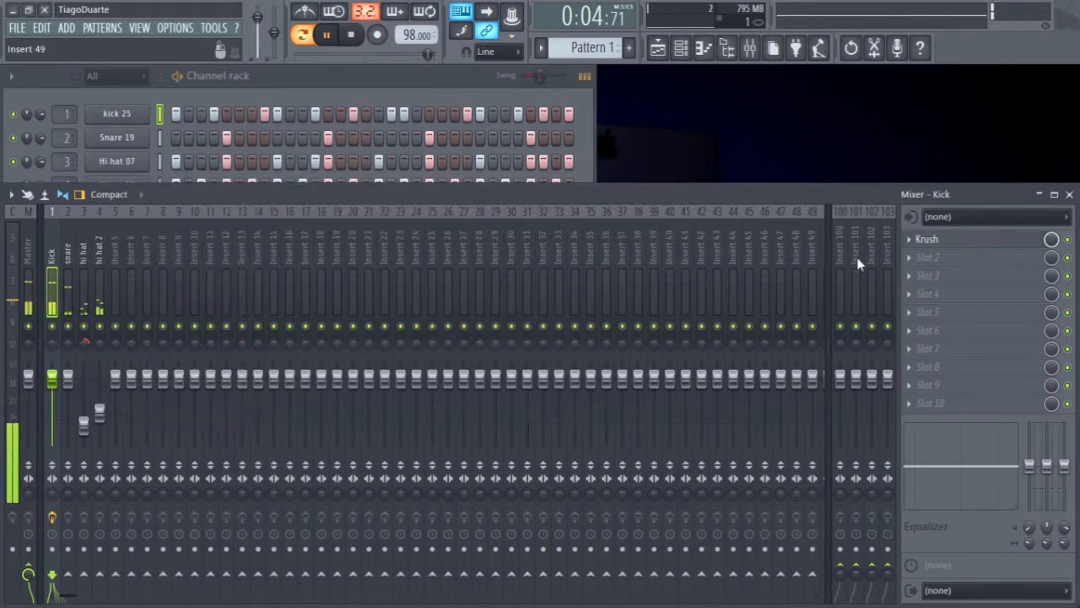
{"action": "left_click", "coordinate": [910, 240]}
{"action": "mouse_move", "coordinate": [920, 251]}
{"action": "left_click", "coordinate": [744, 44]}
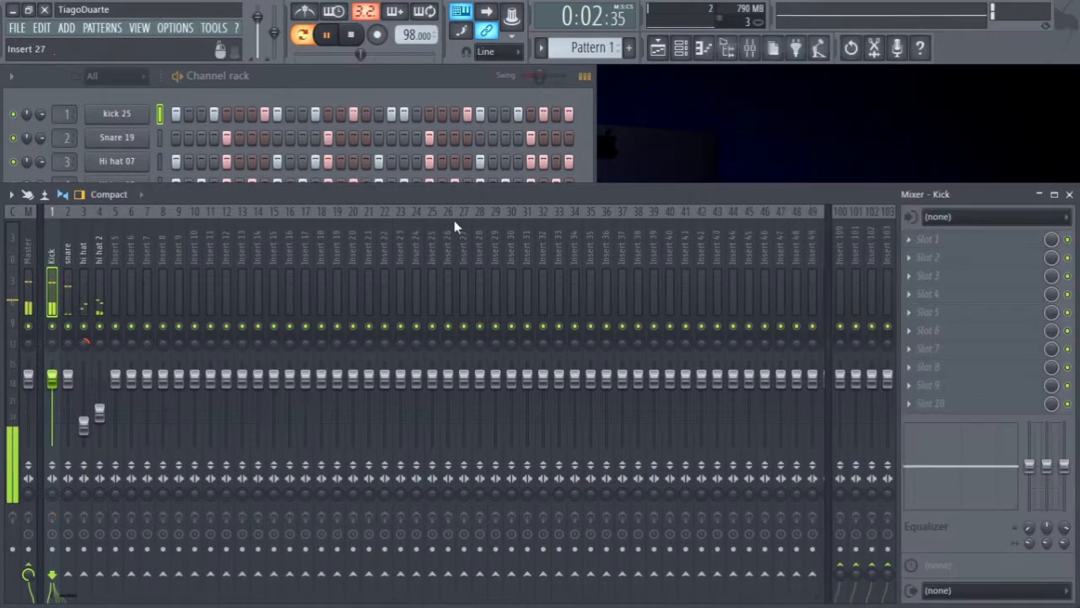
Stop playback and add an FL Keys instrument channel to the channel rack, closing its plugin window
{"action": "left_click", "coordinate": [332, 75]}
{"action": "left_click", "coordinate": [351, 36]}
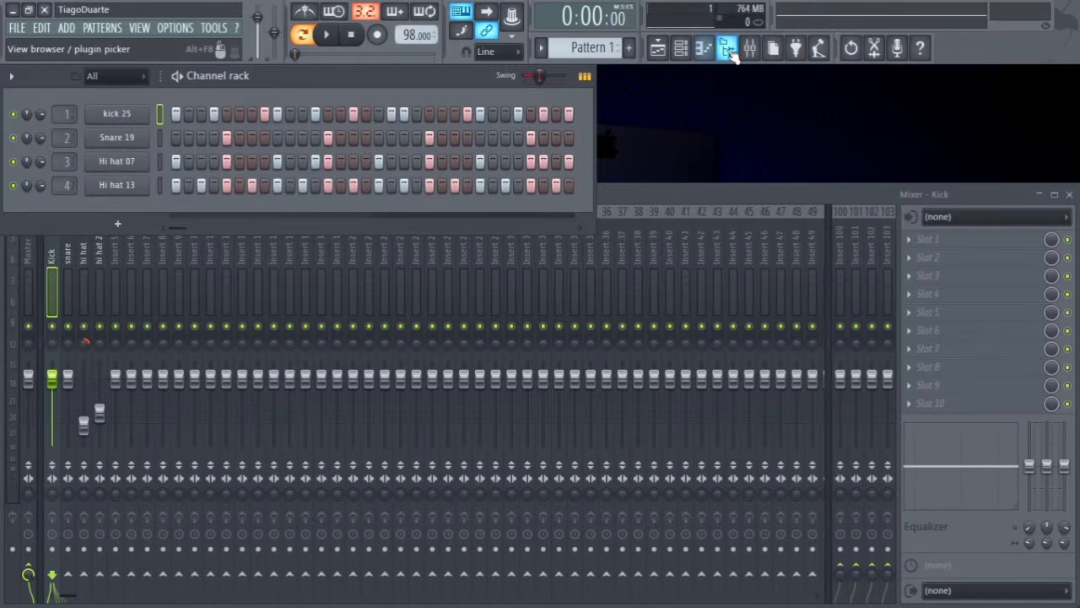
{"action": "left_click", "coordinate": [119, 226]}
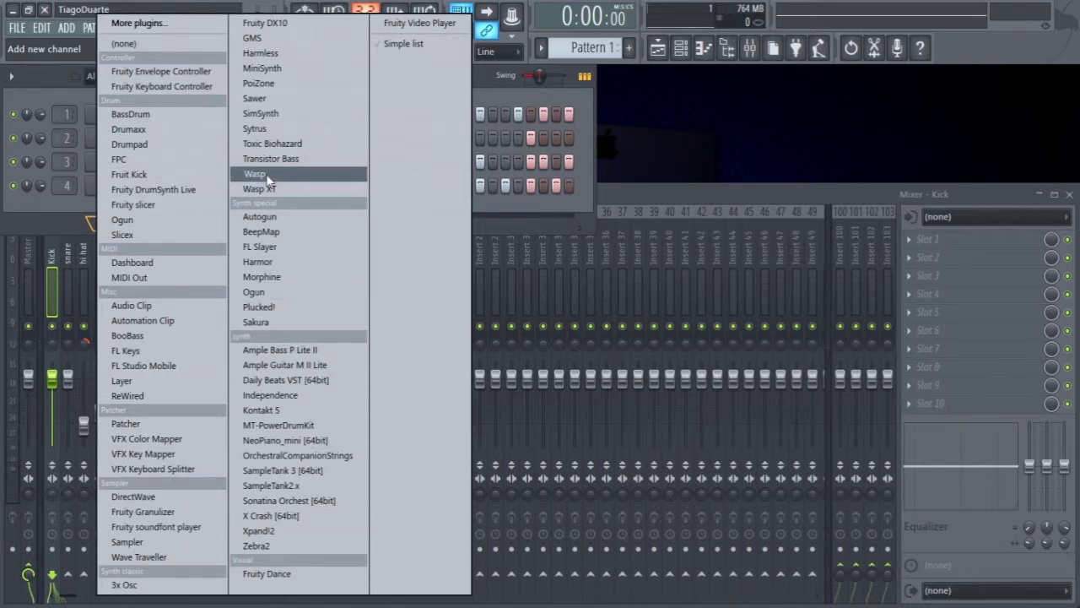
{"action": "left_click", "coordinate": [141, 355]}
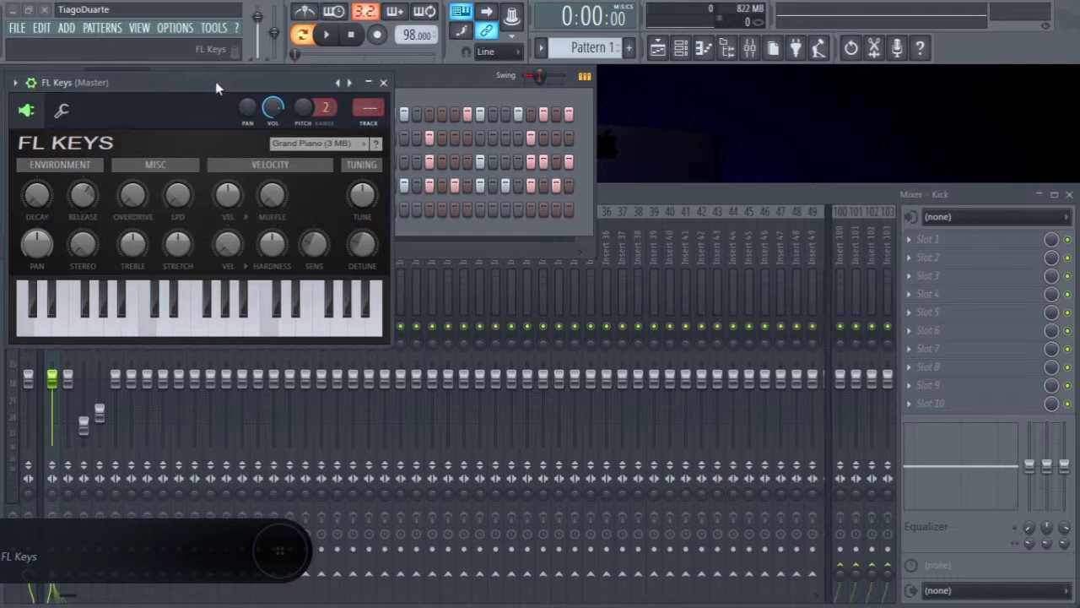
{"action": "left_click_drag", "start_coordinate": [215, 81], "coordinate": [297, 137]}
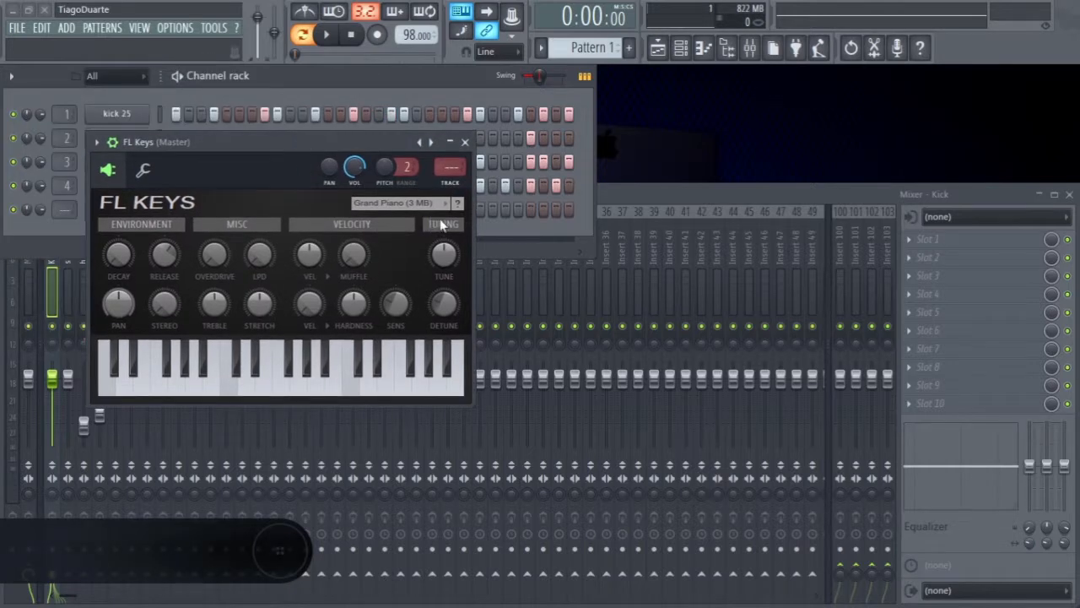
{"action": "left_click", "coordinate": [464, 142]}
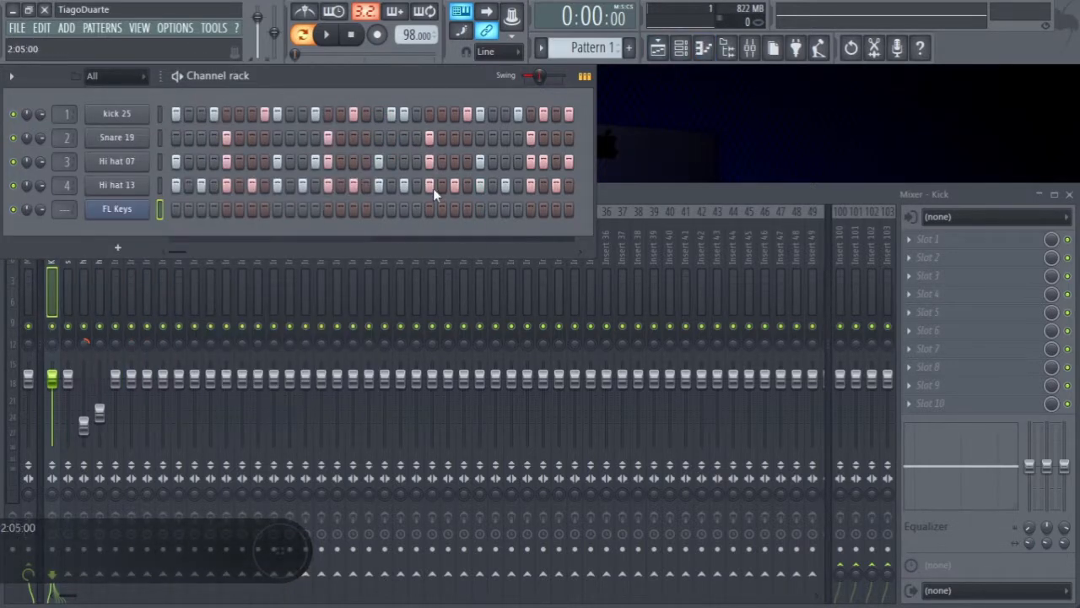
Place eight Pattern 1 clips in a row on playlist Track 1 over bars 1 to 16 and select that time range
{"action": "left_click", "coordinate": [658, 49]}
{"action": "left_click_drag", "start_coordinate": [126, 171], "coordinate": [699, 183]}
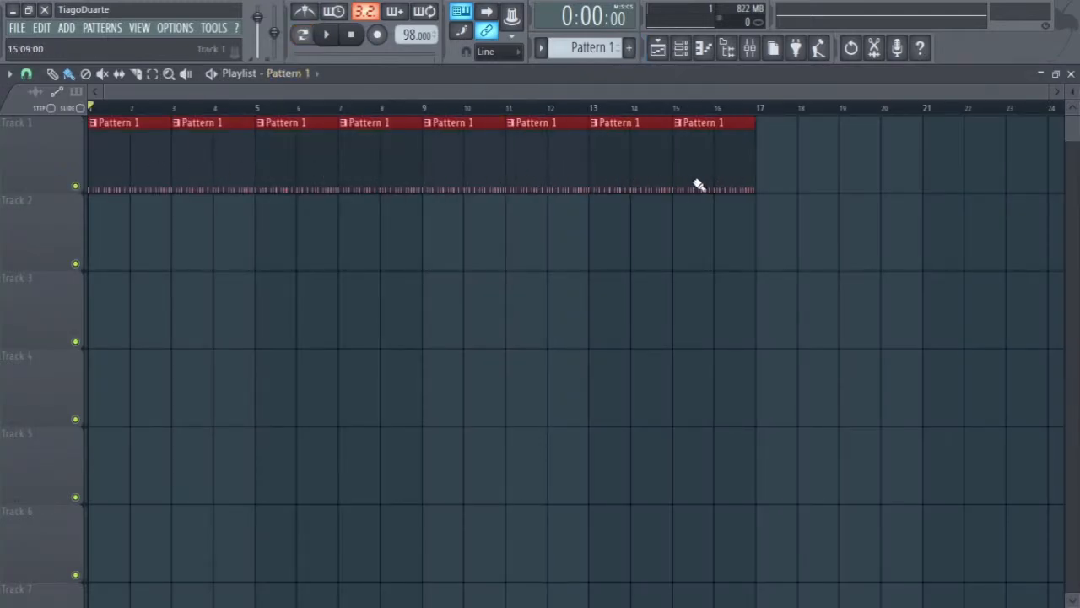
{"action": "left_click_drag", "start_coordinate": [759, 112], "coordinate": [88, 114]}
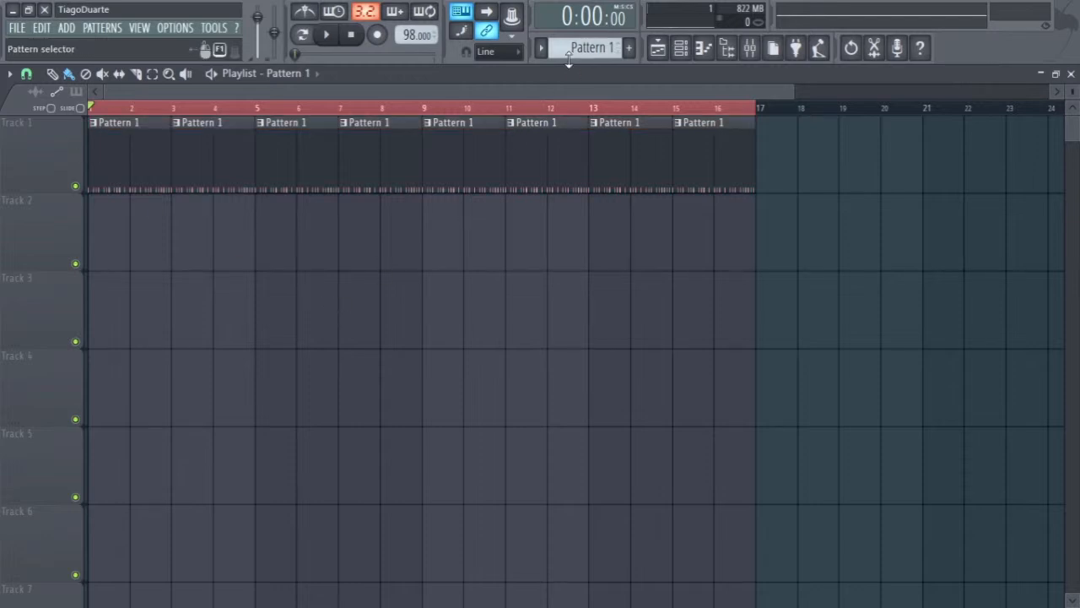
Switch to Pattern 2 and place four consecutive clips of it on playlist Track 2 beneath the drum clips
{"action": "scroll", "coordinate": [580, 51], "scroll_direction": "down", "scroll_amount": 1}
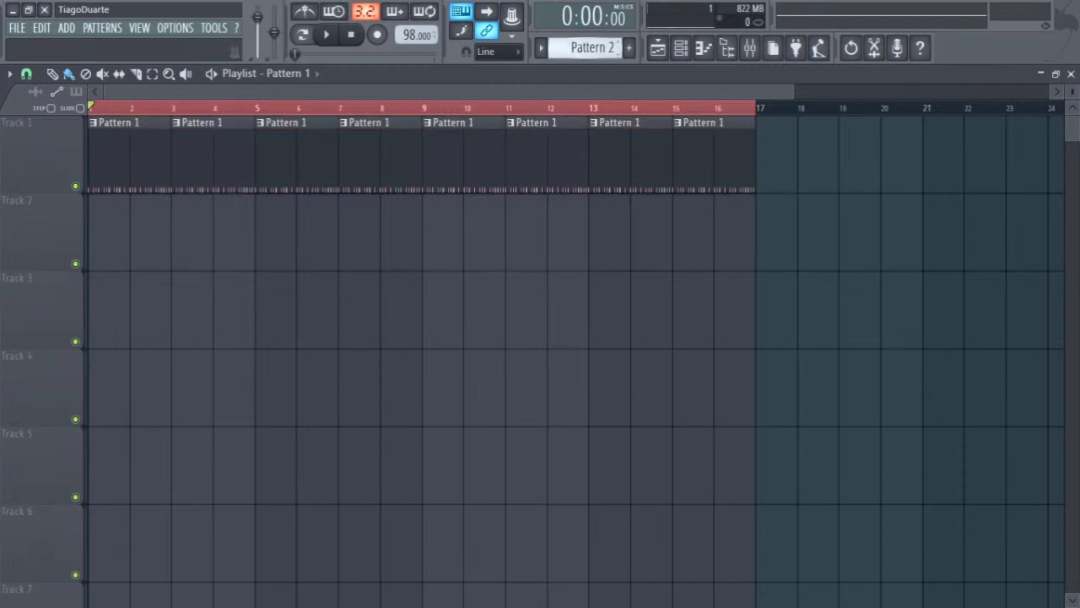
{"action": "left_click", "coordinate": [98, 248]}
{"action": "left_click_drag", "start_coordinate": [131, 246], "coordinate": [237, 249]}
{"action": "left_click_drag", "start_coordinate": [144, 237], "coordinate": [631, 248]}
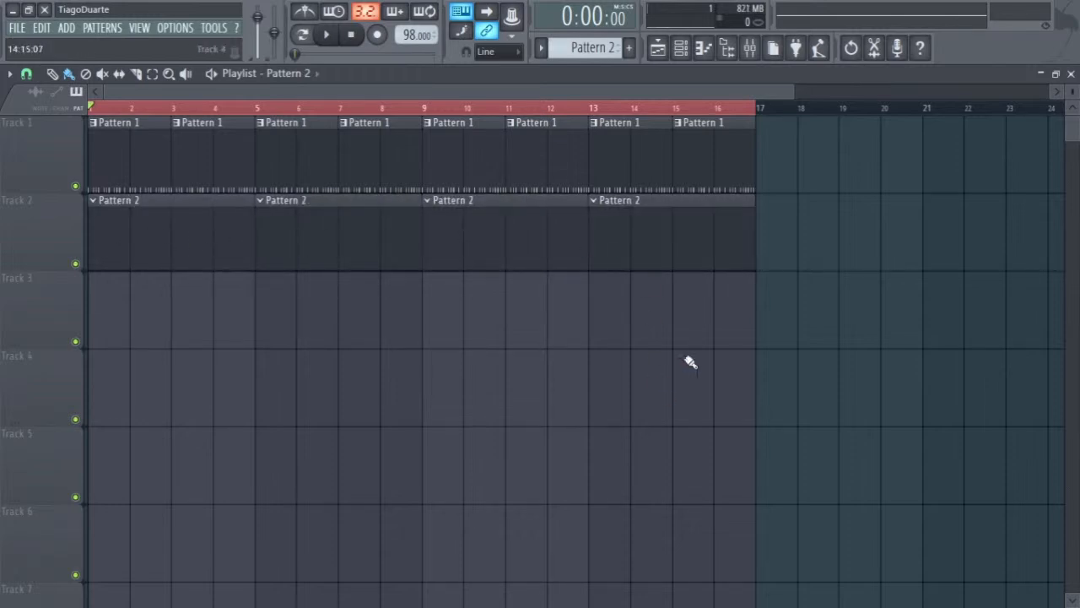
Close the playlist, open the piano roll of the FL Keys channel and audition a few piano keys
{"action": "left_click", "coordinate": [1070, 74]}
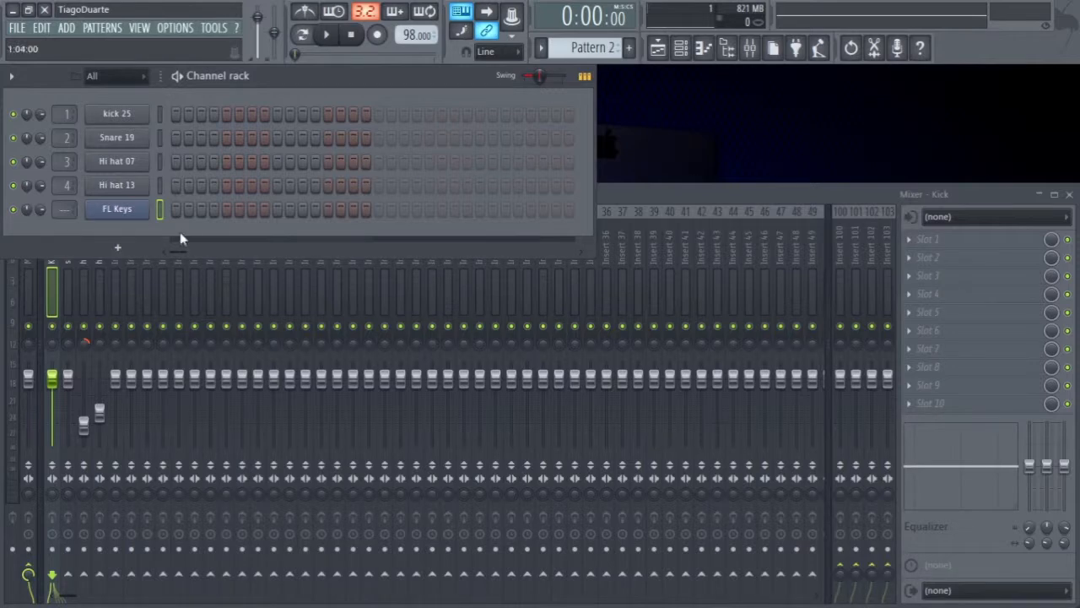
{"action": "right_click", "coordinate": [104, 209]}
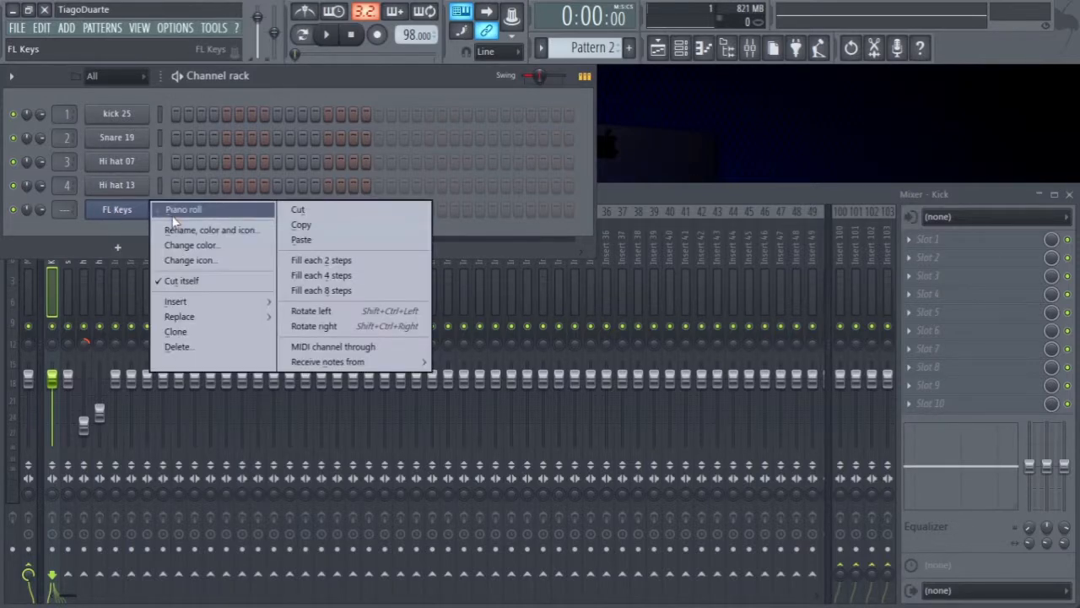
{"action": "left_click", "coordinate": [177, 210]}
{"action": "left_click_drag", "start_coordinate": [51, 240], "coordinate": [57, 289]}
{"action": "left_click", "coordinate": [57, 362]}
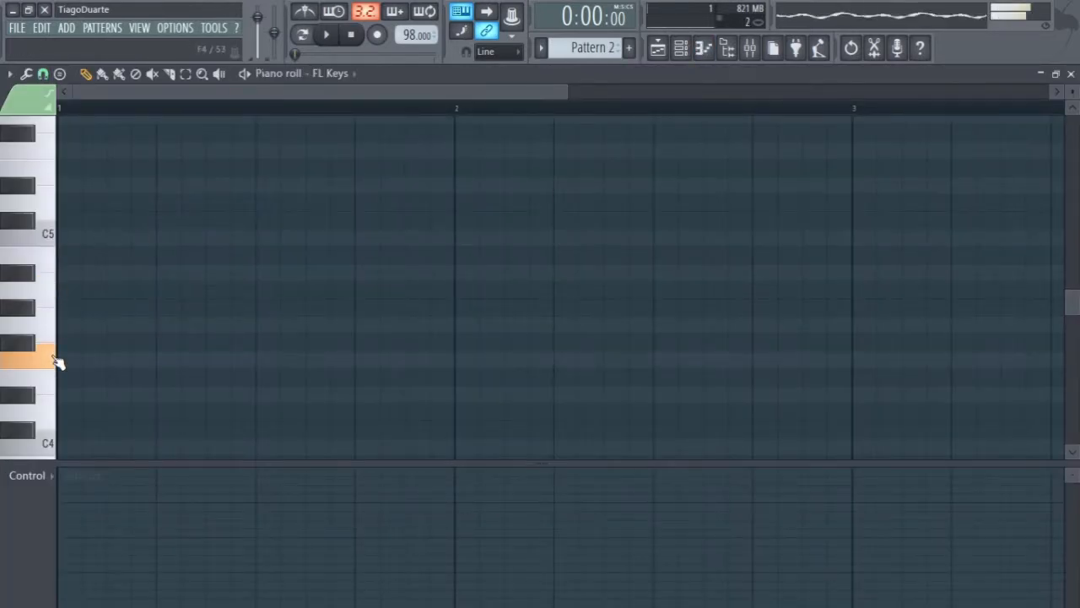
{"action": "scroll", "coordinate": [72, 376], "scroll_direction": "down", "scroll_amount": 2}
{"action": "scroll", "coordinate": [426, 111], "scroll_direction": "down", "scroll_amount": 2}
{"action": "scroll", "coordinate": [425, 111], "scroll_direction": "down", "scroll_amount": 1}
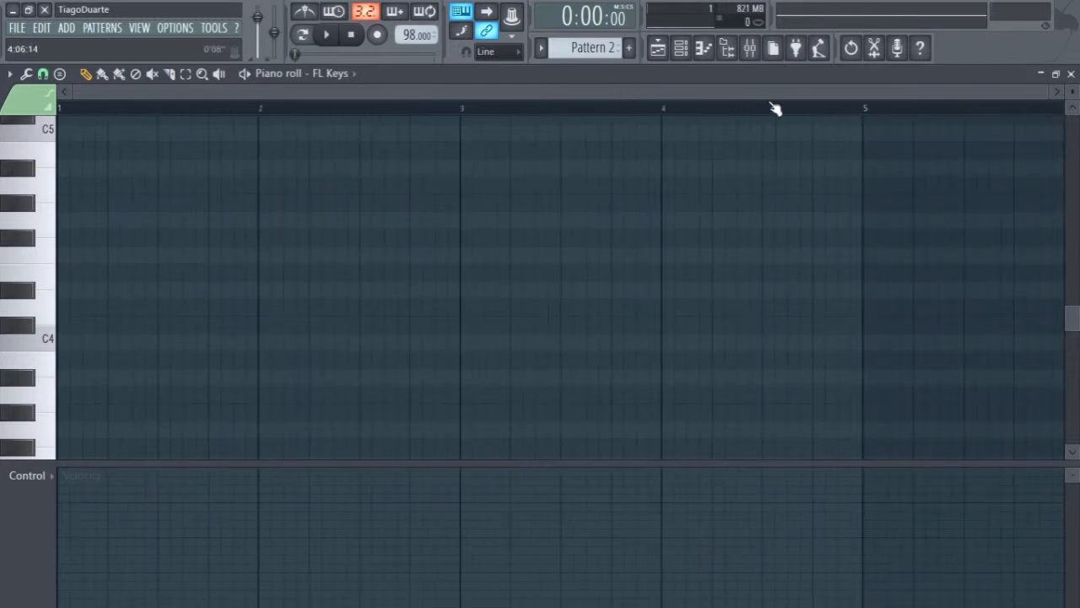
Close and reopen the FL Keys piano roll, then sound the piano keys from high to low
{"action": "left_click", "coordinate": [1071, 73]}
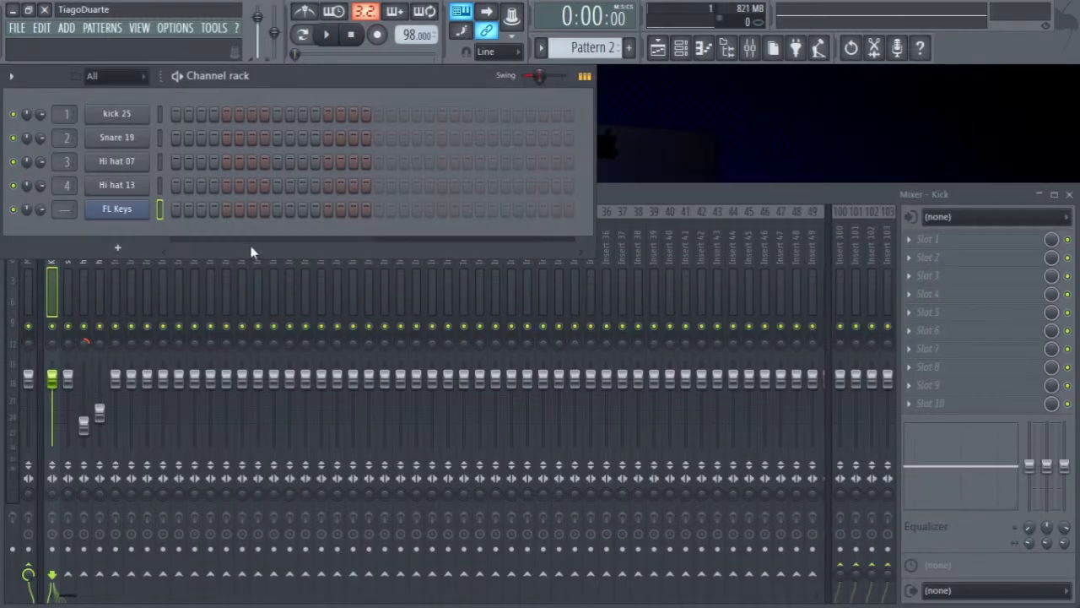
{"action": "right_click", "coordinate": [118, 210]}
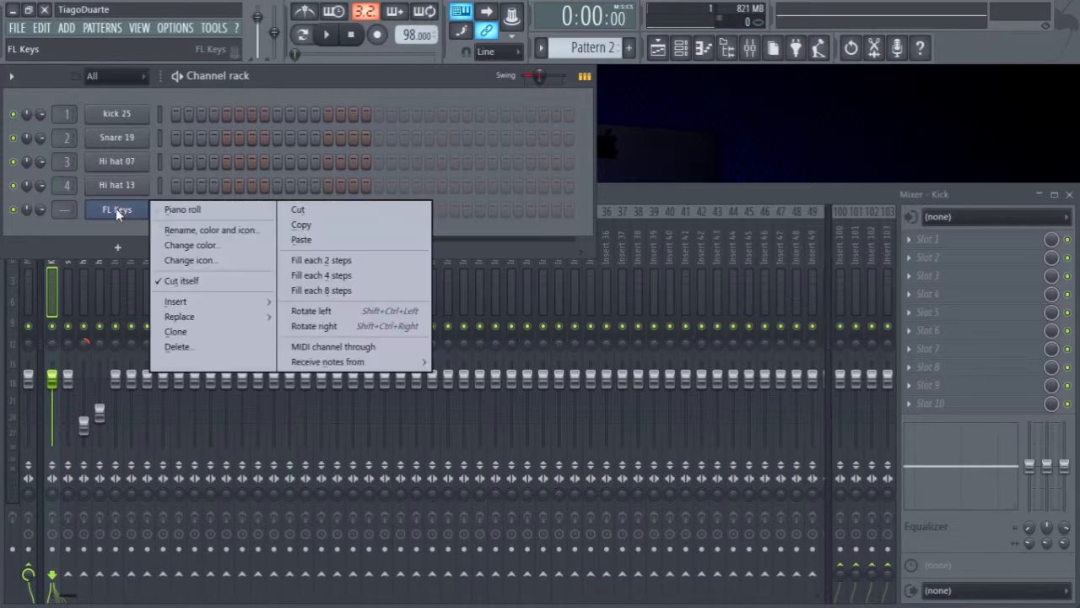
{"action": "left_click", "coordinate": [190, 213]}
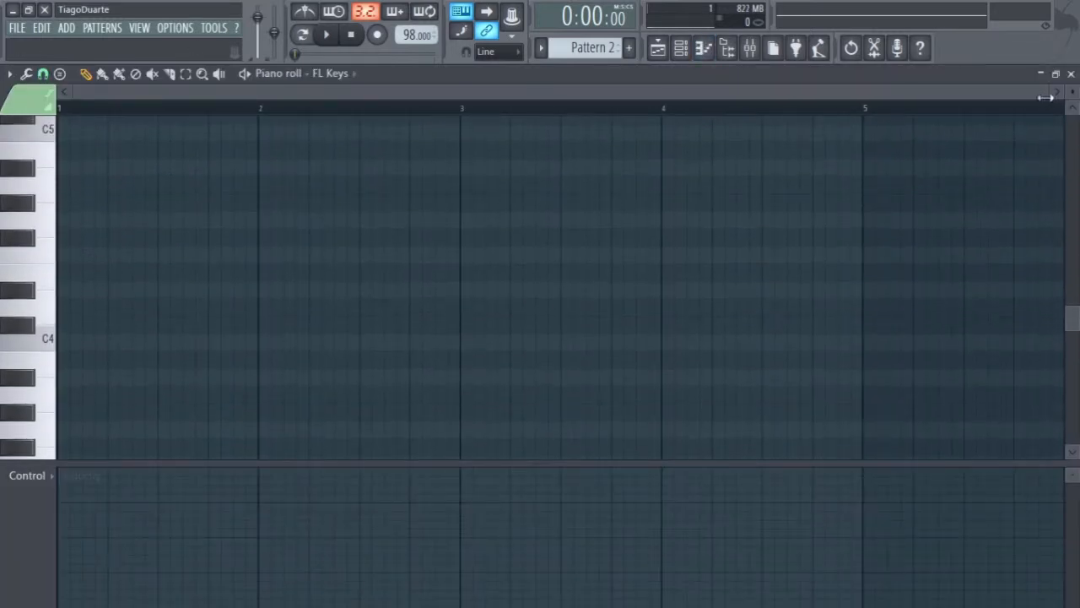
{"action": "left_click_drag", "start_coordinate": [1074, 92], "coordinate": [1076, 88]}
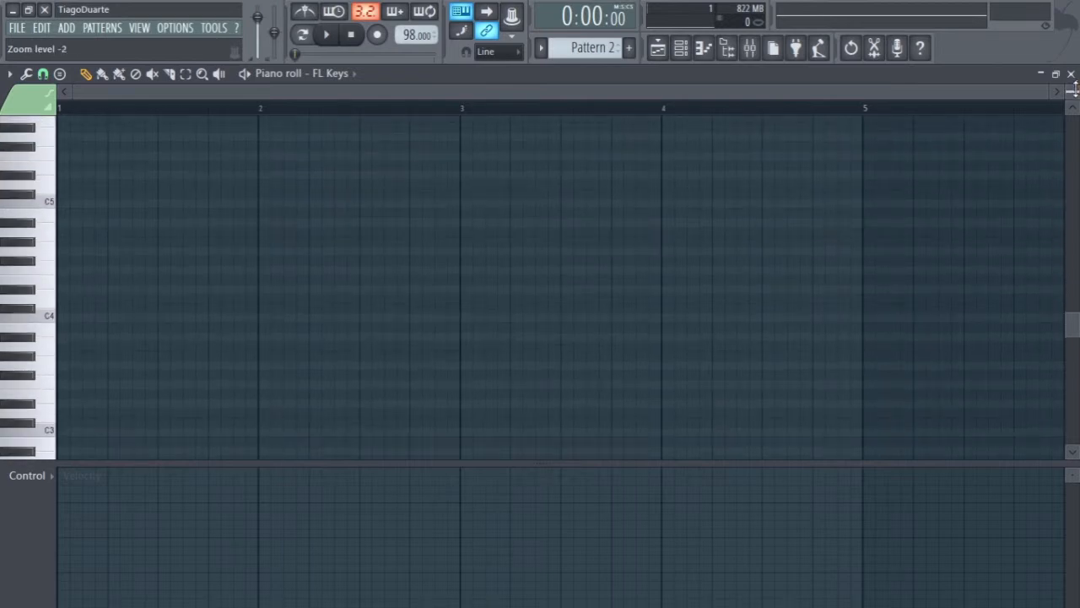
{"action": "left_click_drag", "start_coordinate": [49, 142], "coordinate": [59, 367]}
Place four rising trial notes, D#4, G4, A4 and B4, across bars 1 to 3 and delete them again
{"action": "left_click", "coordinate": [205, 289]}
{"action": "left_click", "coordinate": [343, 250]}
{"action": "left_click", "coordinate": [416, 232]}
{"action": "left_click", "coordinate": [480, 212]}
{"action": "right_click", "coordinate": [480, 212]}
{"action": "right_click", "coordinate": [418, 232]}
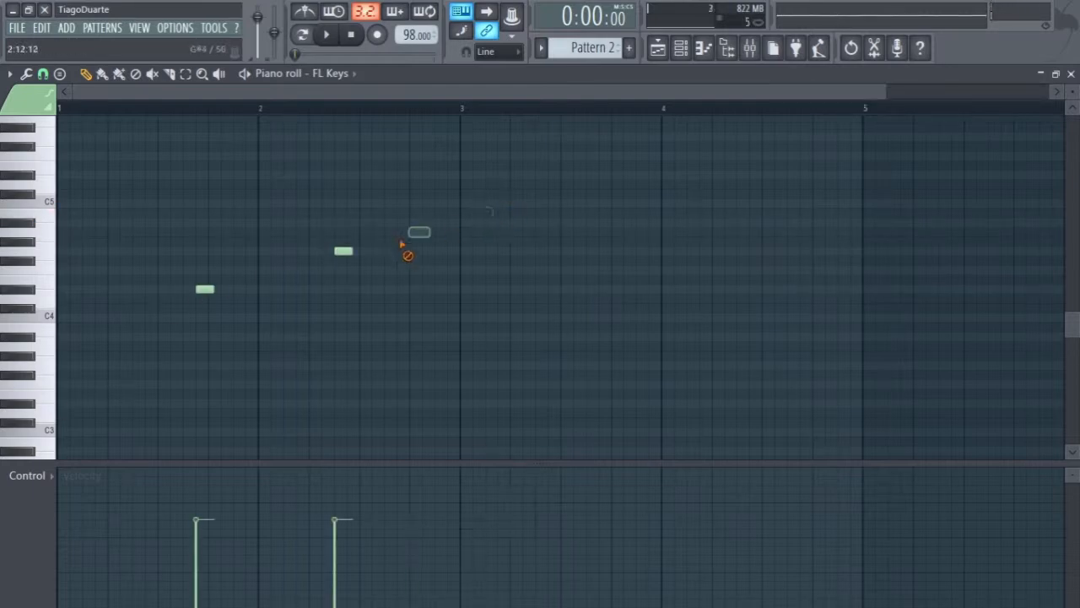
{"action": "right_click", "coordinate": [343, 251]}
{"action": "right_click", "coordinate": [205, 290]}
Set the piano roll's scale highlighting to Default
{"action": "scroll", "coordinate": [203, 292], "scroll_direction": "down", "scroll_amount": 1}
{"action": "scroll", "coordinate": [203, 292], "scroll_direction": "up", "scroll_amount": 3}
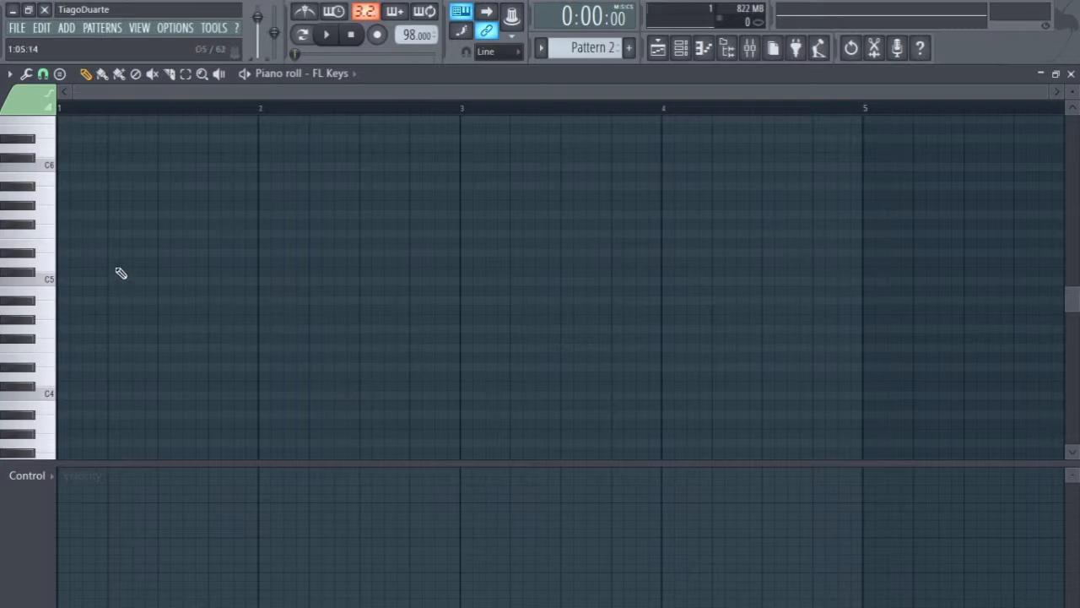
{"action": "scroll", "coordinate": [120, 265], "scroll_direction": "up", "scroll_amount": 4}
{"action": "left_click_drag", "start_coordinate": [121, 264], "coordinate": [401, 275]}
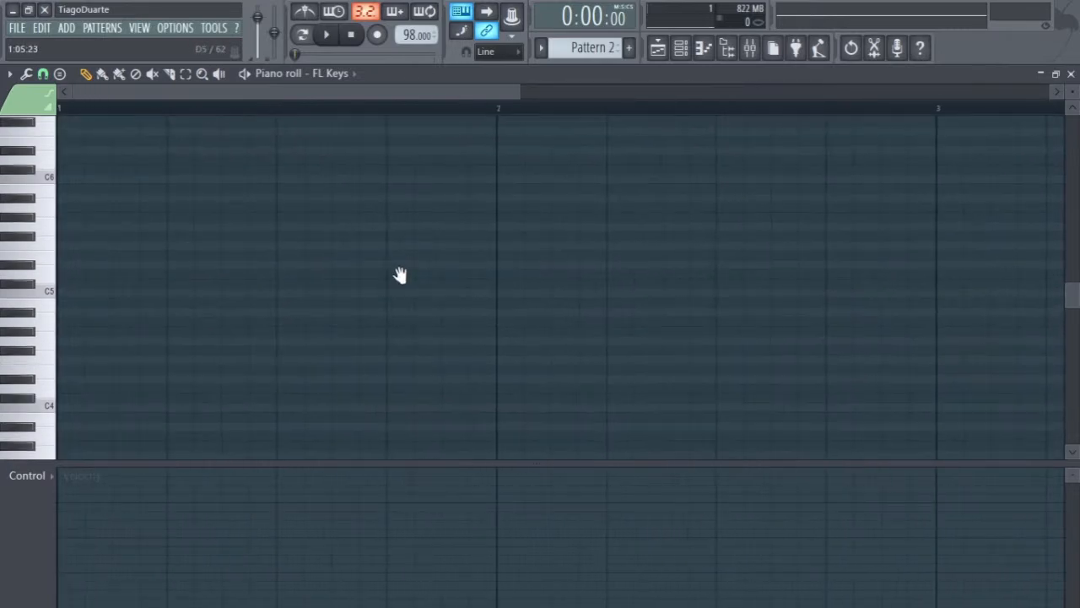
{"action": "left_click", "coordinate": [10, 74]}
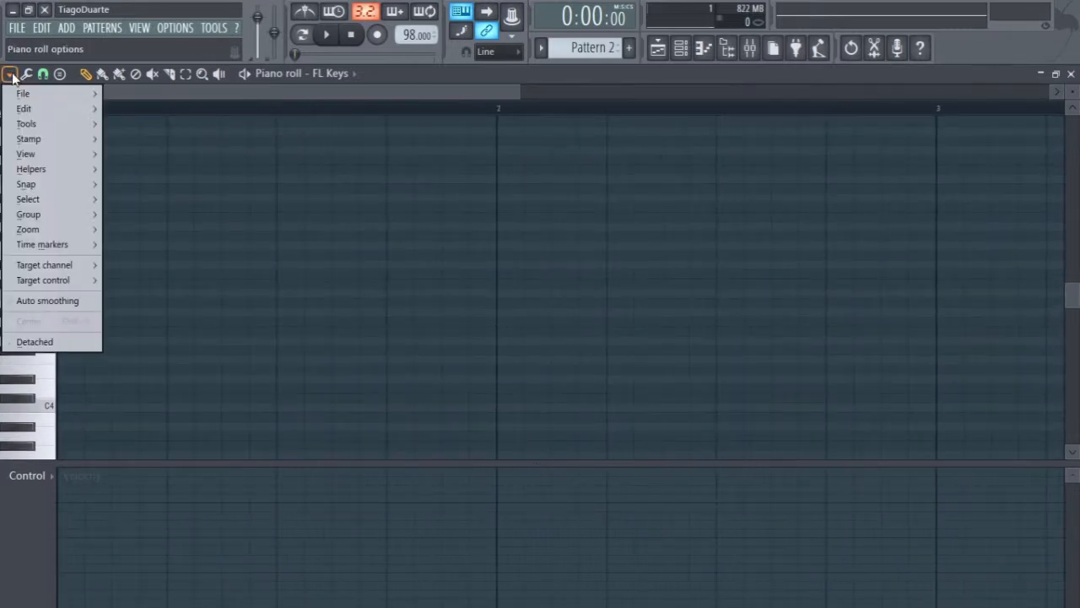
{"action": "left_click", "coordinate": [11, 75]}
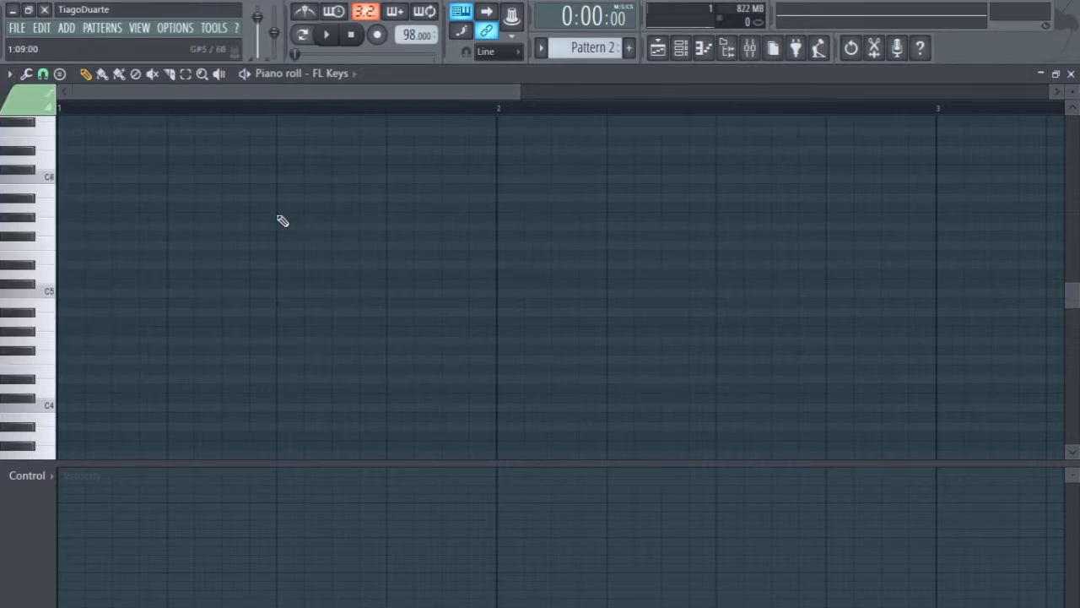
{"action": "left_click", "coordinate": [11, 75]}
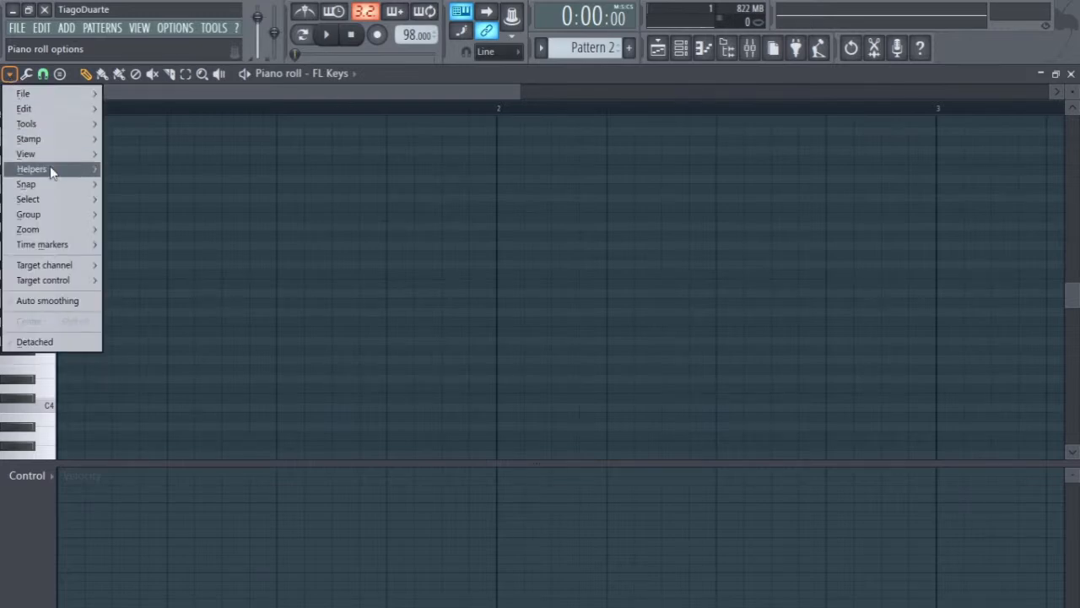
{"action": "mouse_move", "coordinate": [52, 167]}
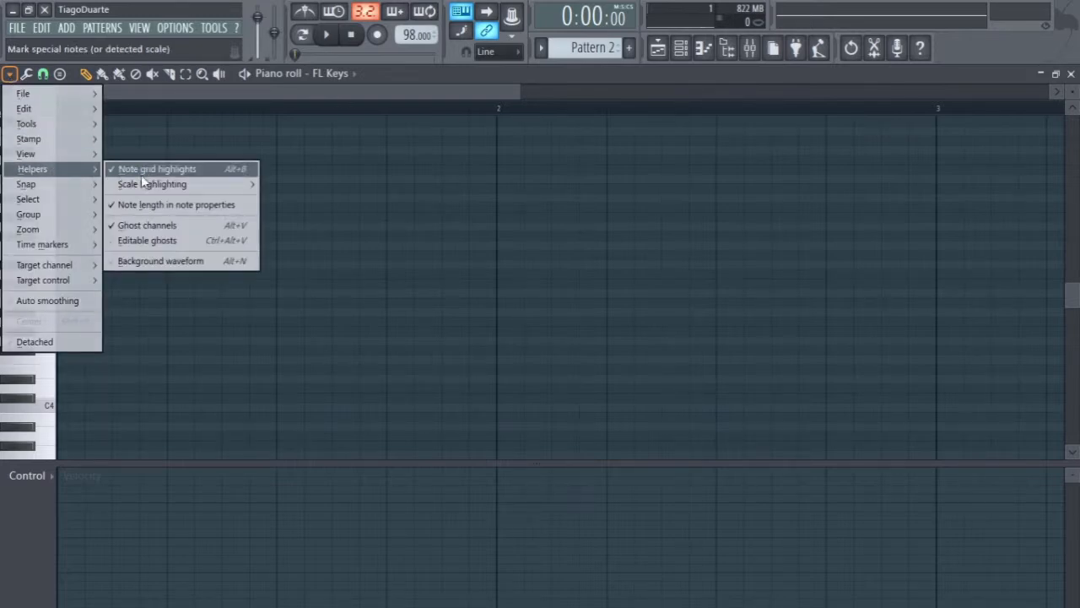
{"action": "mouse_move", "coordinate": [135, 186]}
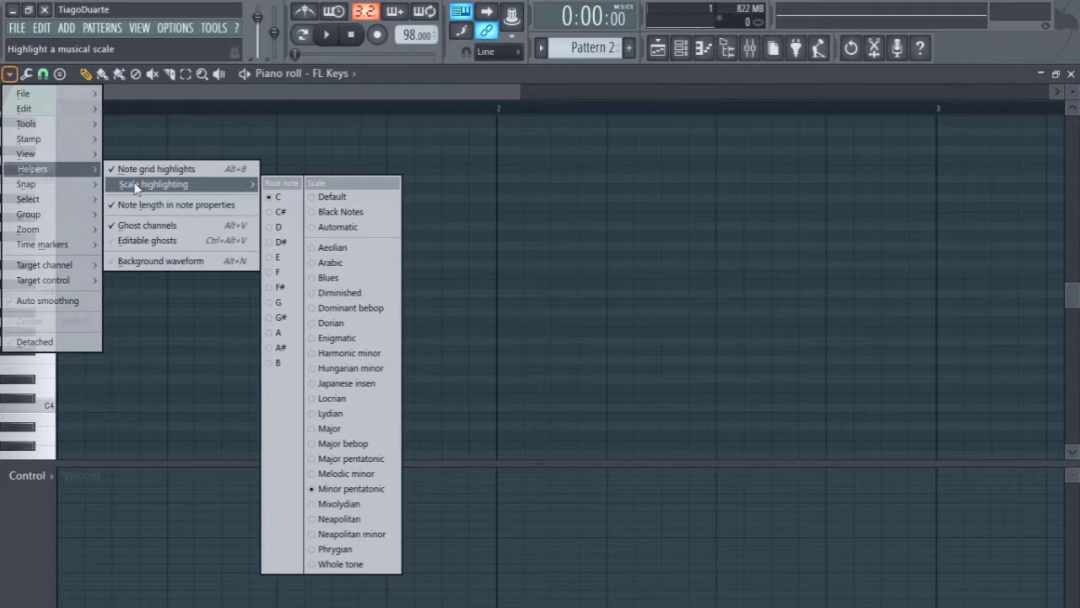
{"action": "left_click", "coordinate": [353, 199]}
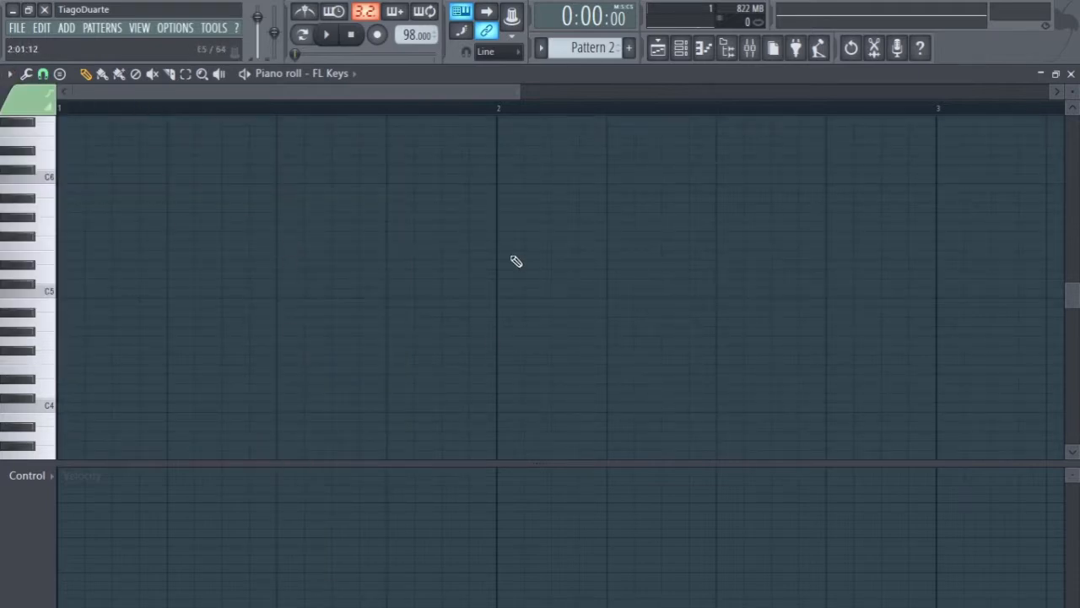
Audition three keys from C5 upward and switch the scale highlighting to Black Notes
{"action": "scroll", "coordinate": [201, 252], "scroll_direction": "up", "scroll_amount": 3}
{"action": "left_click", "coordinate": [52, 321]}
{"action": "left_click", "coordinate": [53, 302]}
{"action": "left_click", "coordinate": [53, 277]}
{"action": "left_click", "coordinate": [10, 74]}
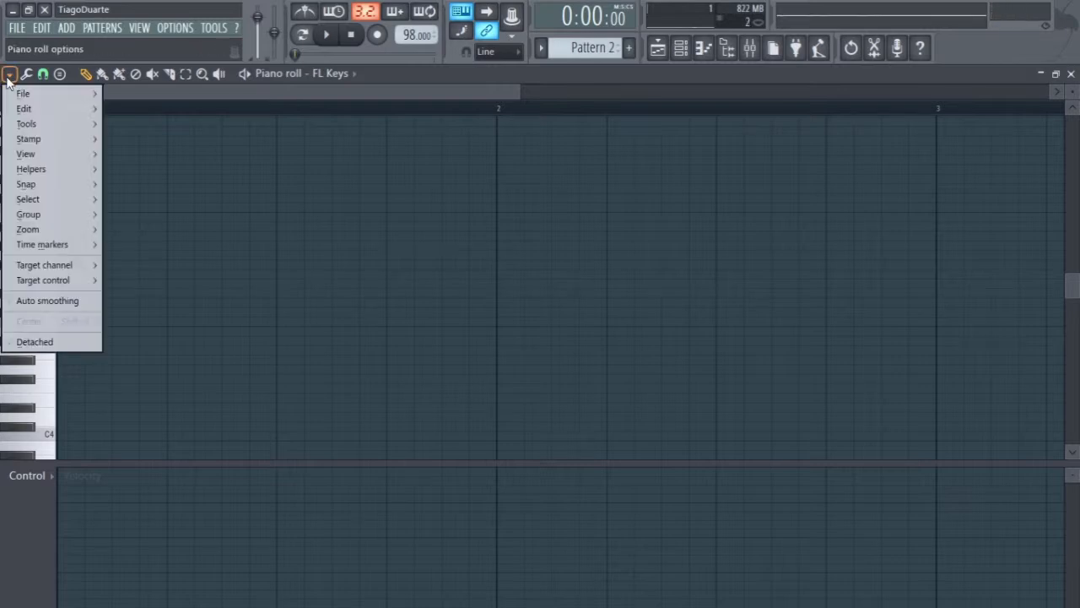
{"action": "mouse_move", "coordinate": [52, 173]}
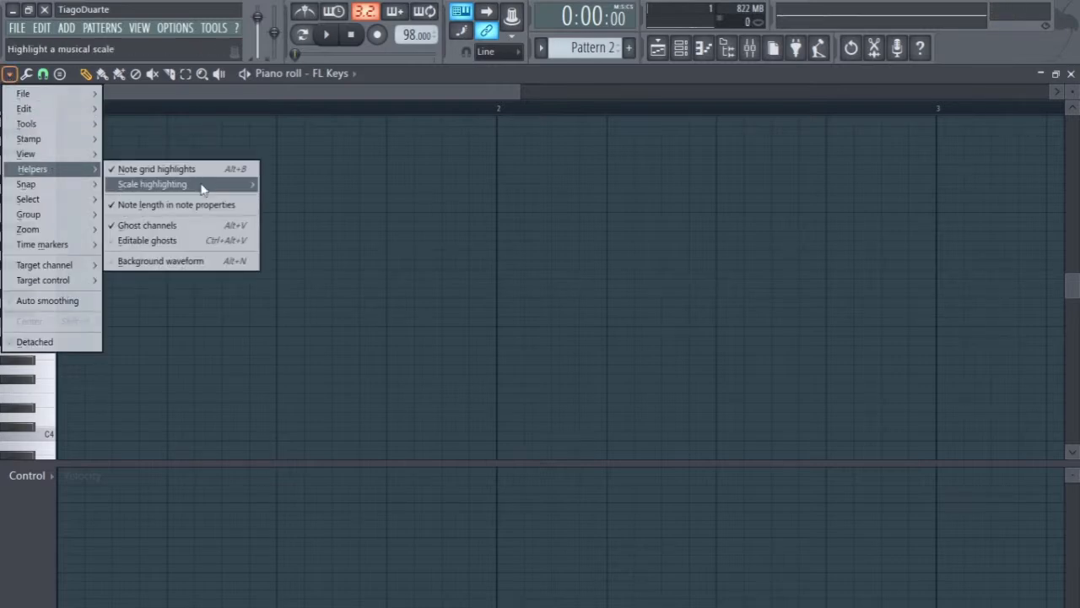
{"action": "mouse_move", "coordinate": [200, 184]}
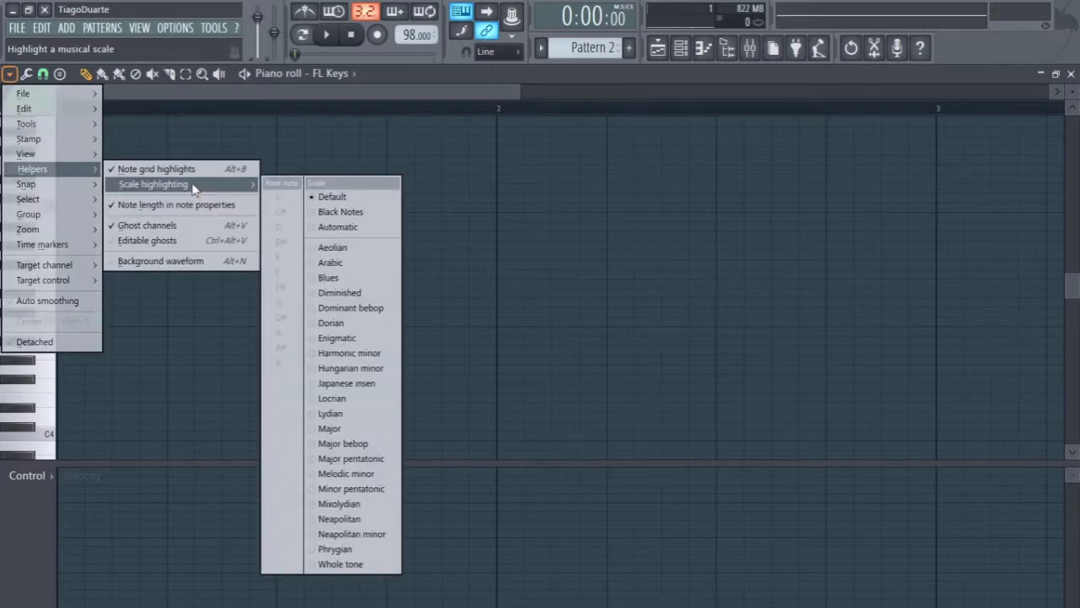
{"action": "left_click", "coordinate": [344, 213]}
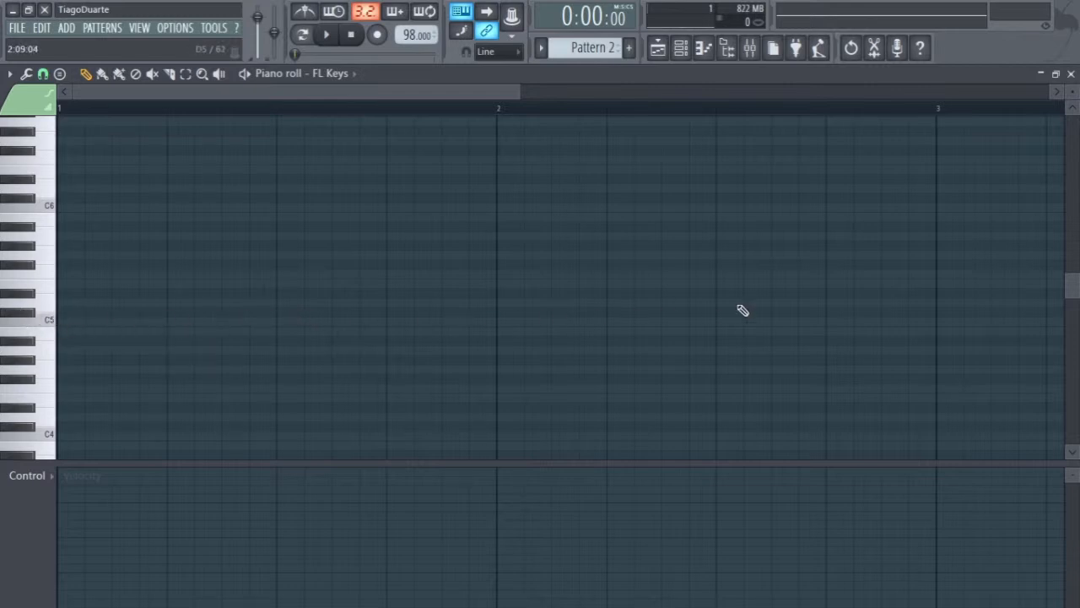
Try a B4 note in bar 1, delete it, and place C5 and D5 notes on beat 3
{"action": "left_click", "coordinate": [52, 328]}
{"action": "left_click", "coordinate": [216, 333]}
{"action": "right_click", "coordinate": [253, 333]}
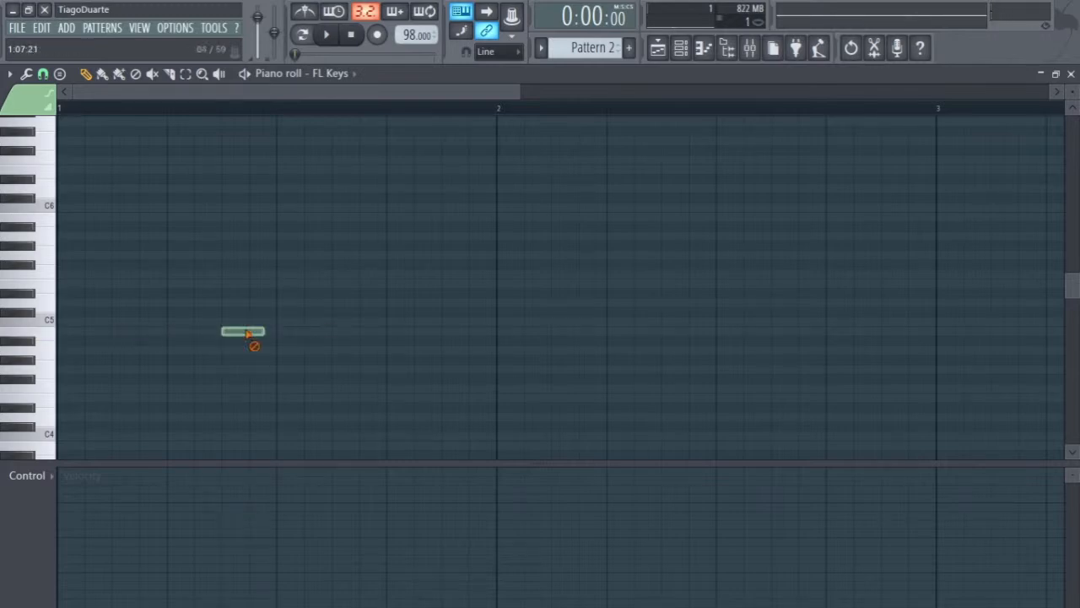
{"action": "left_click", "coordinate": [285, 321]}
{"action": "left_click", "coordinate": [338, 302]}
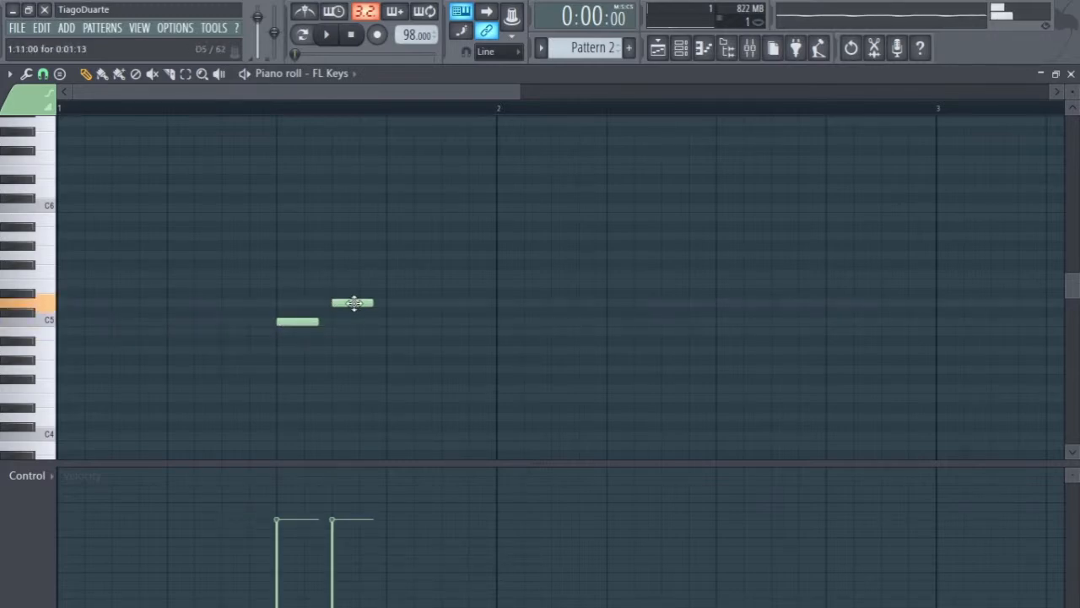
Place trial notes B5, A5, G5, E5 and D5 near the start of bar 3 and delete all five
{"action": "left_click", "coordinate": [1023, 218]}
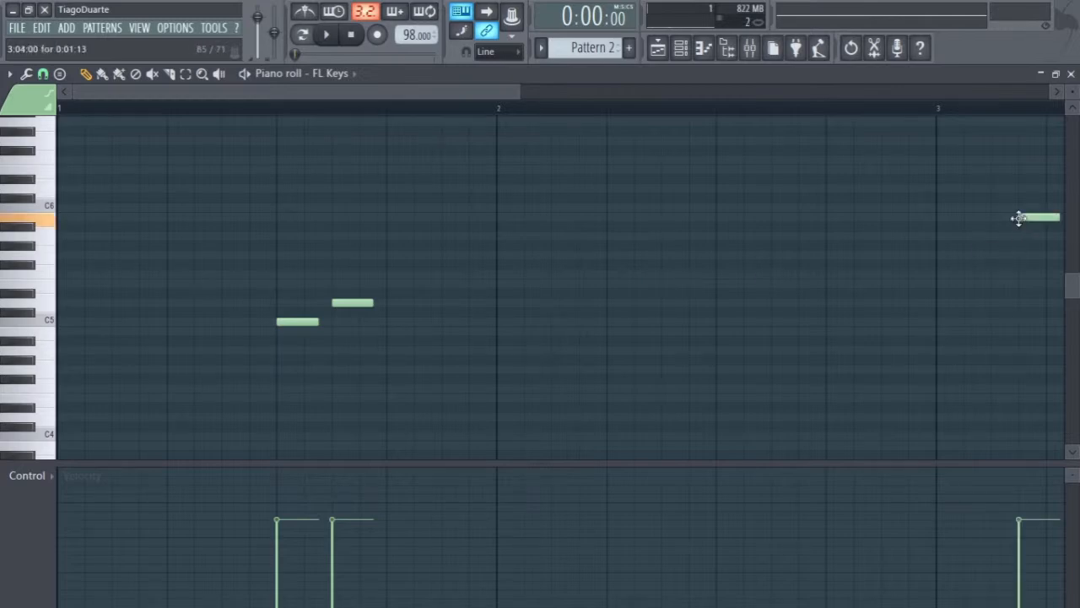
{"action": "left_click", "coordinate": [1025, 236]}
{"action": "left_click", "coordinate": [1024, 254]}
{"action": "left_click", "coordinate": [1024, 284]}
{"action": "left_click", "coordinate": [1049, 302]}
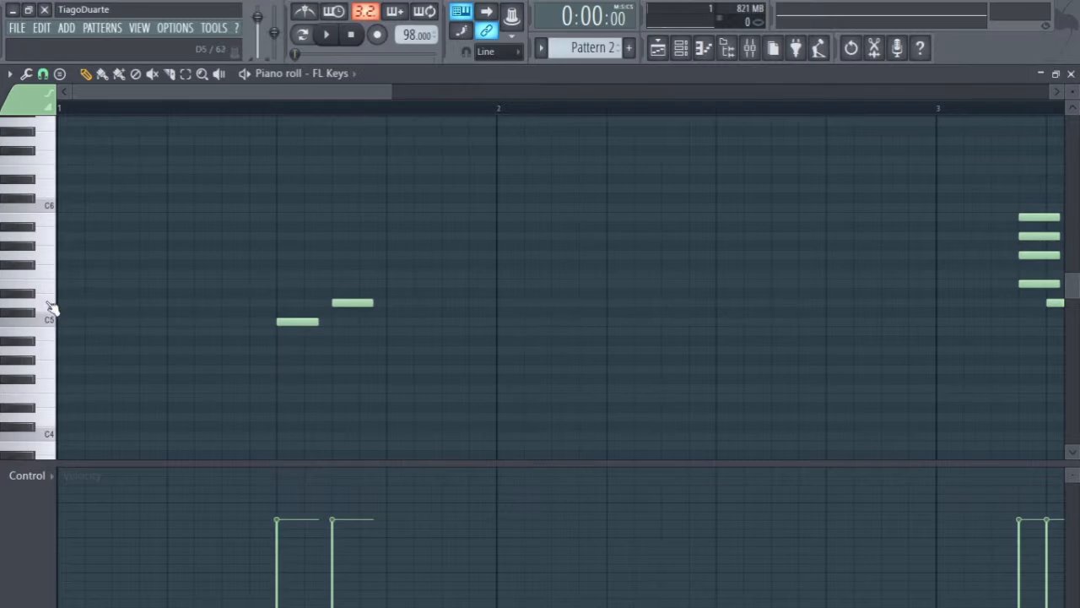
{"action": "right_click", "coordinate": [1055, 304]}
{"action": "right_click", "coordinate": [1053, 283]}
{"action": "right_click", "coordinate": [1050, 254]}
{"action": "right_click", "coordinate": [1047, 236]}
{"action": "right_click", "coordinate": [1045, 217]}
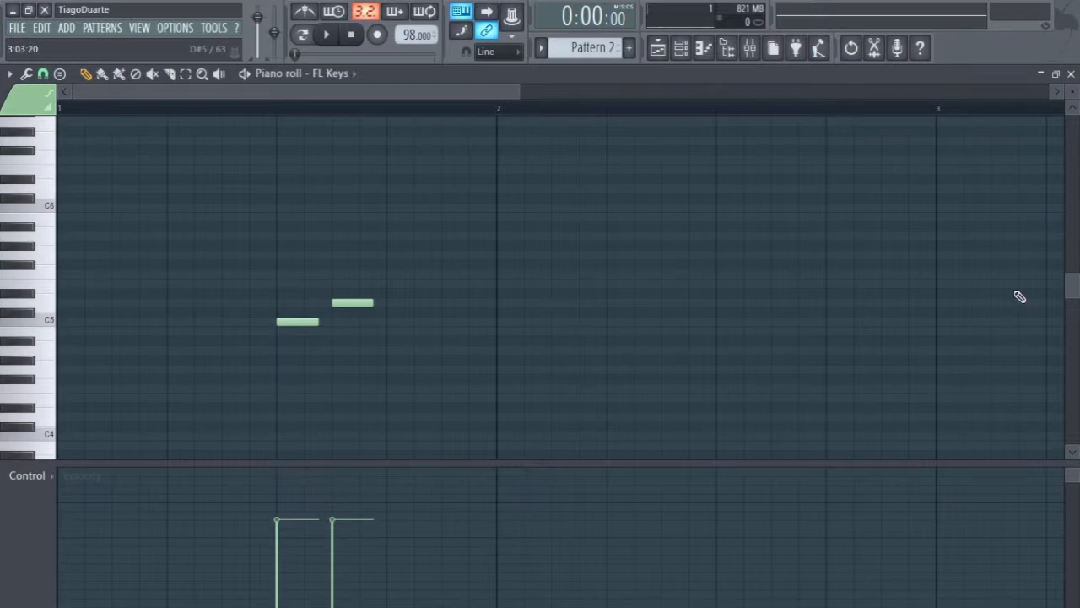
Delete the C5 and D5 notes in bar 1
{"action": "left_click_drag", "start_coordinate": [1019, 293], "coordinate": [375, 315]}
{"action": "left_click_drag", "start_coordinate": [514, 295], "coordinate": [1049, 247]}
{"action": "left_click_drag", "start_coordinate": [383, 275], "coordinate": [686, 295]}
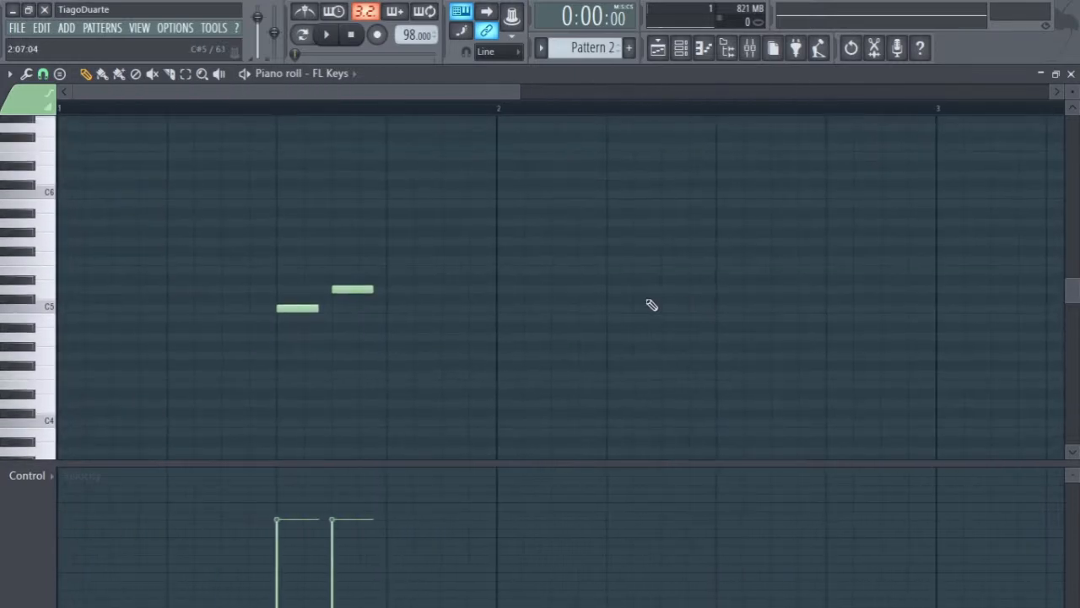
{"action": "right_click", "coordinate": [300, 307]}
{"action": "right_click", "coordinate": [338, 289]}
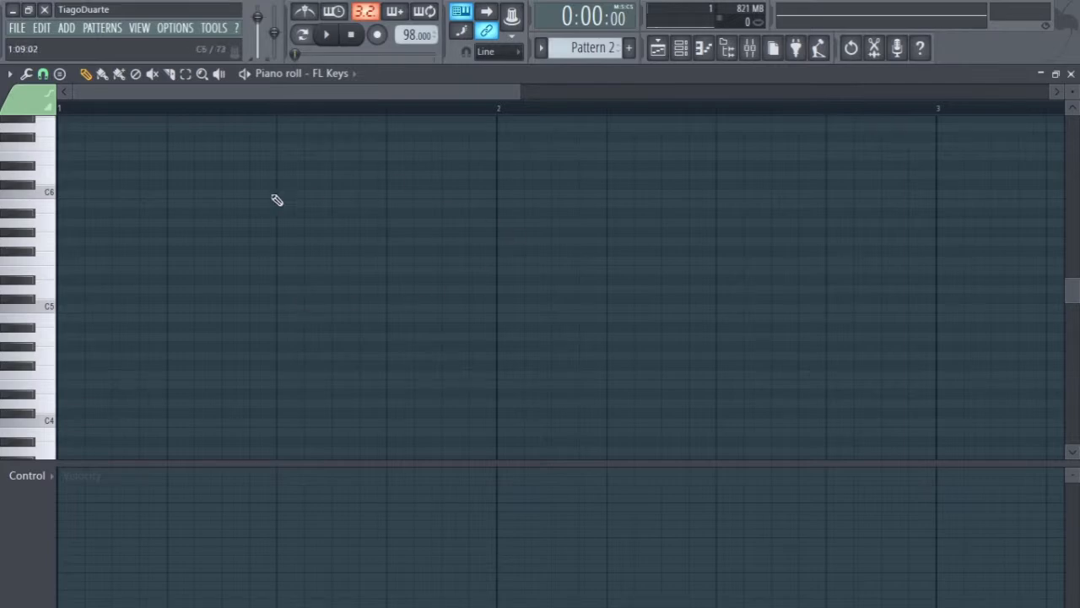
Set the piano roll's scale highlighting to Minor pentatonic
{"action": "left_click", "coordinate": [10, 75]}
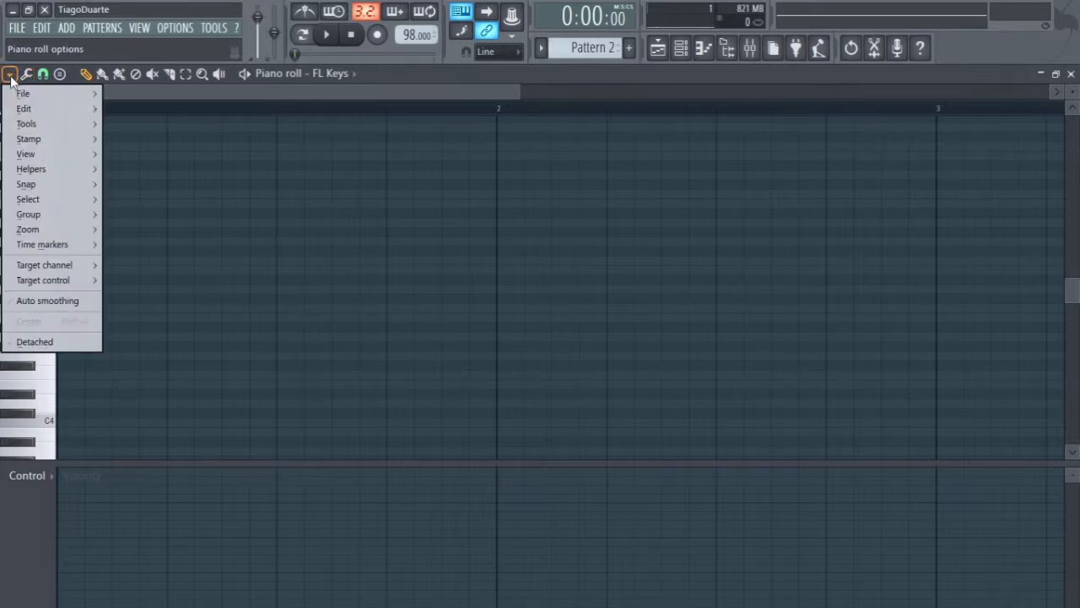
{"action": "mouse_move", "coordinate": [44, 172]}
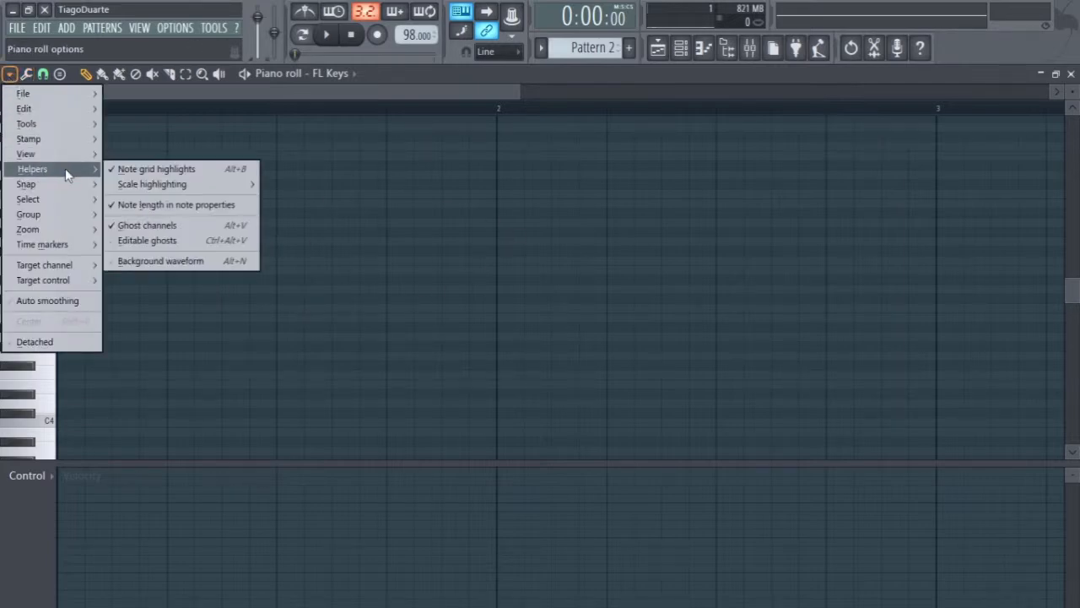
{"action": "mouse_move", "coordinate": [141, 184]}
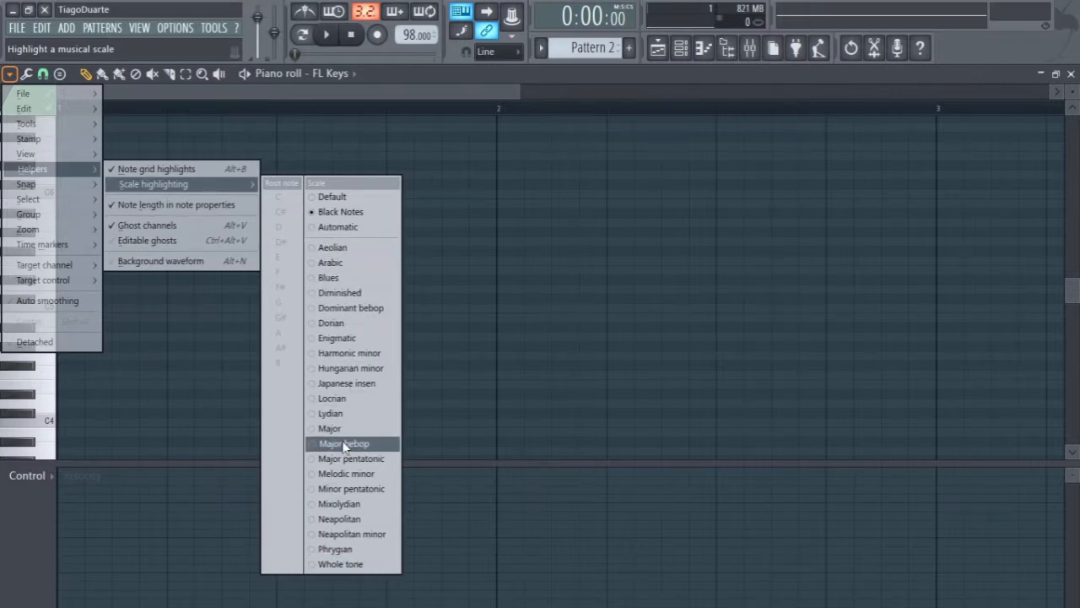
{"action": "left_click", "coordinate": [354, 490]}
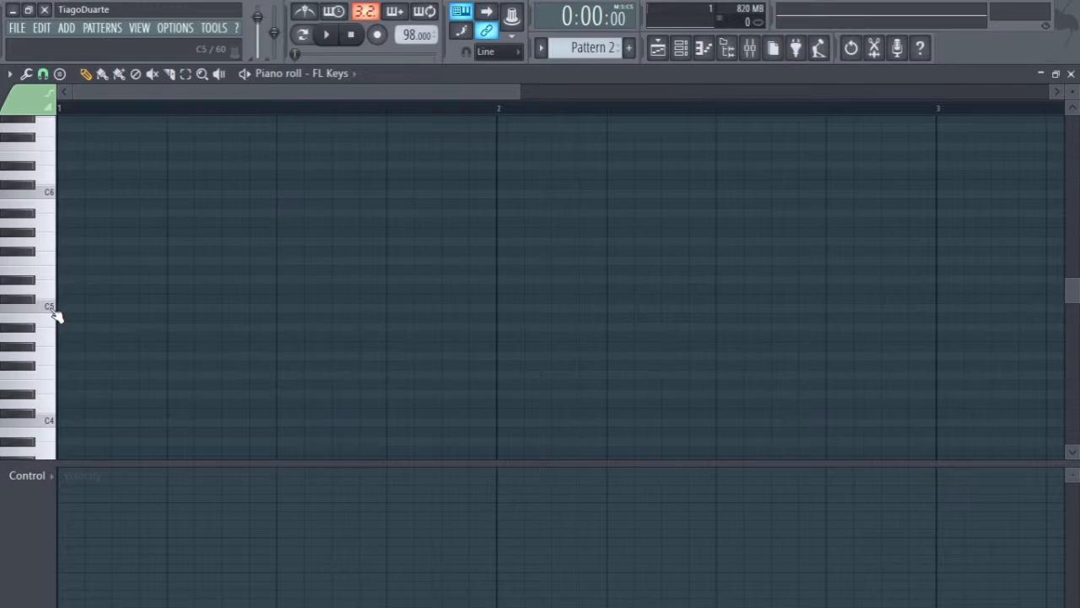
Stack the notes C5, D#5, F5, G5, A#5 and C6 on beat 2 of bar 1 and audition the C5 key
{"action": "left_click", "coordinate": [173, 308]}
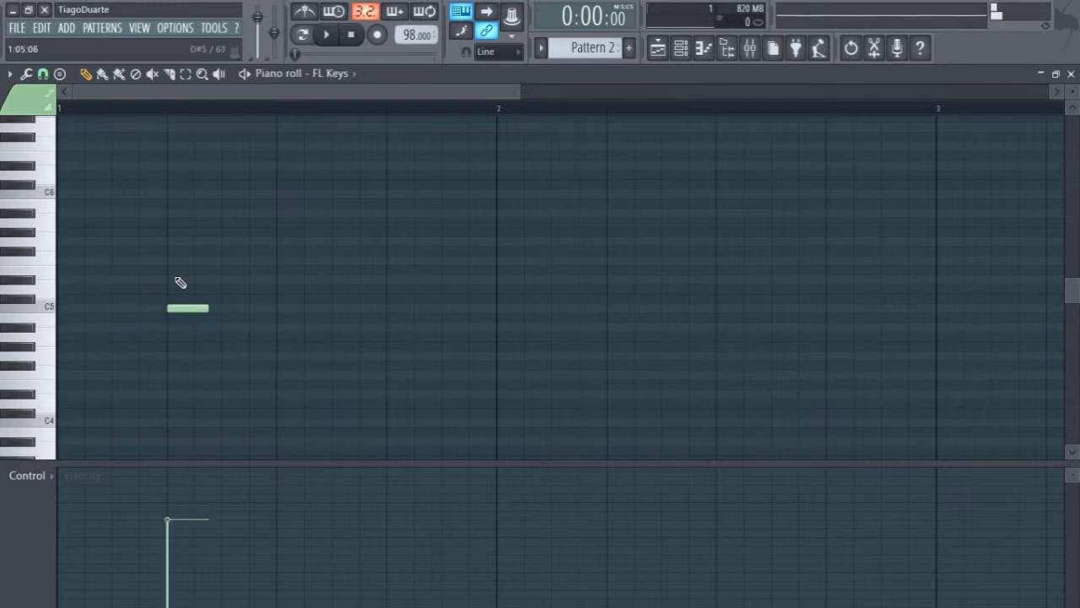
{"action": "left_click", "coordinate": [169, 280]}
{"action": "left_click", "coordinate": [169, 260]}
{"action": "left_click", "coordinate": [170, 241]}
{"action": "left_click", "coordinate": [173, 212]}
{"action": "left_click", "coordinate": [174, 194]}
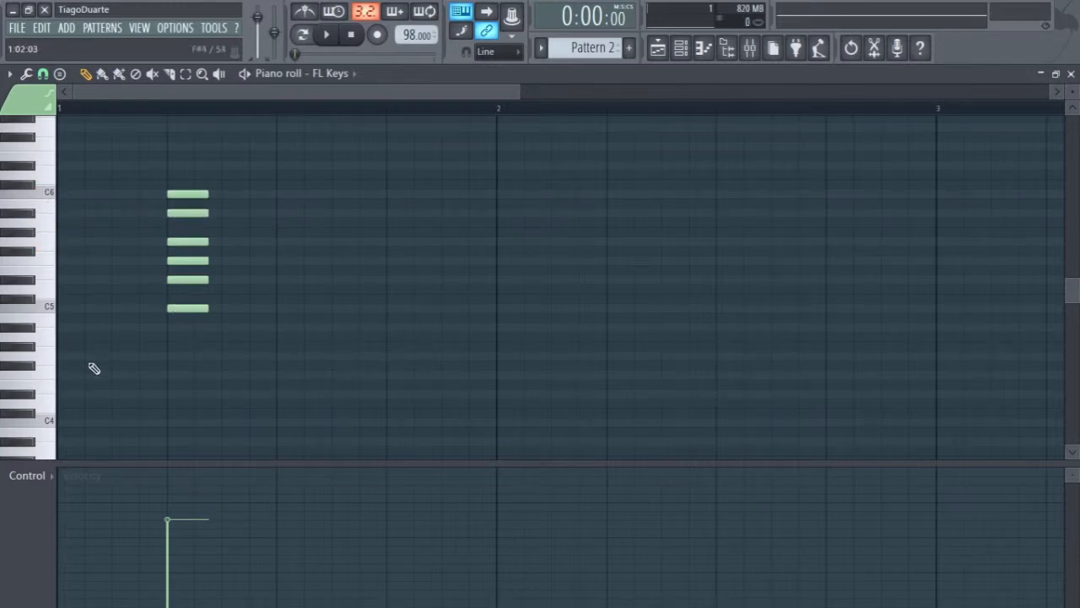
{"action": "left_click", "coordinate": [46, 307]}
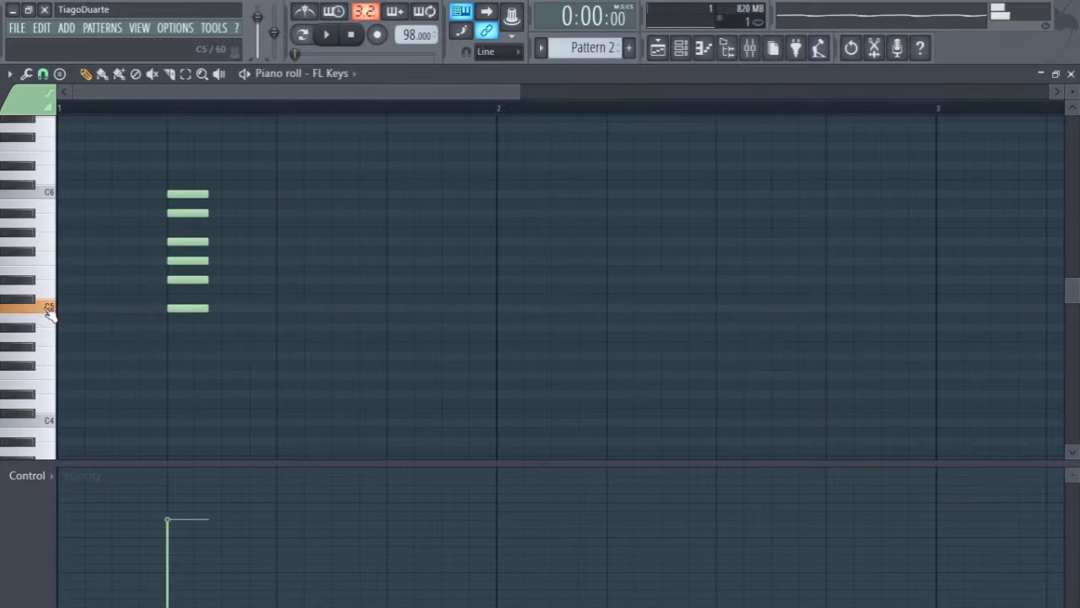
Audition the D#5, F5, G5, A#5 and C6 keys of the scale on the piano roll keyboard
{"action": "left_click", "coordinate": [33, 284]}
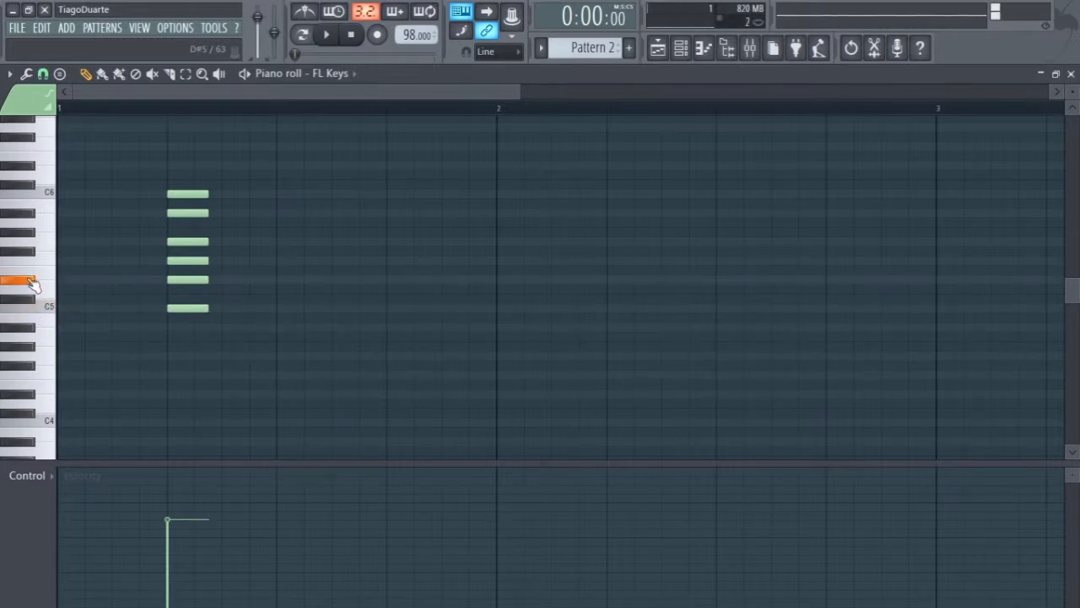
{"action": "left_click", "coordinate": [53, 260]}
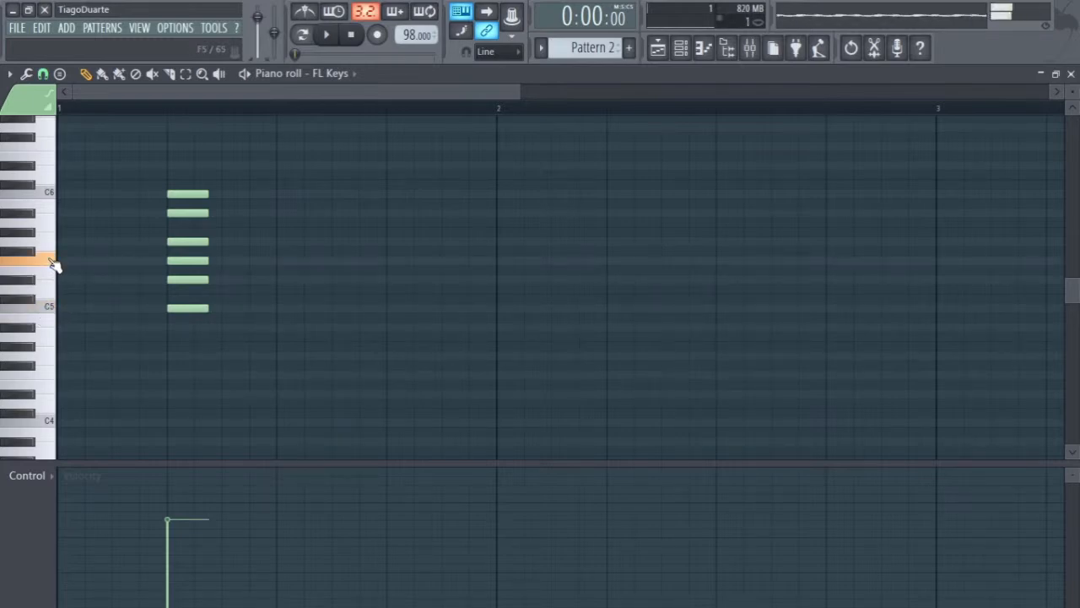
{"action": "left_click", "coordinate": [57, 246]}
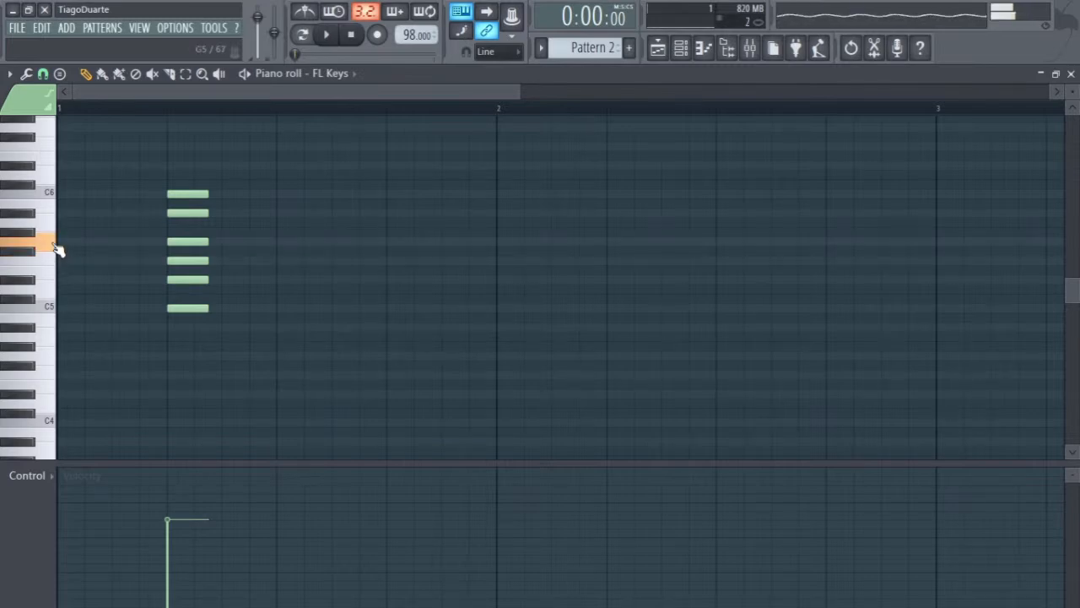
{"action": "left_click", "coordinate": [38, 214]}
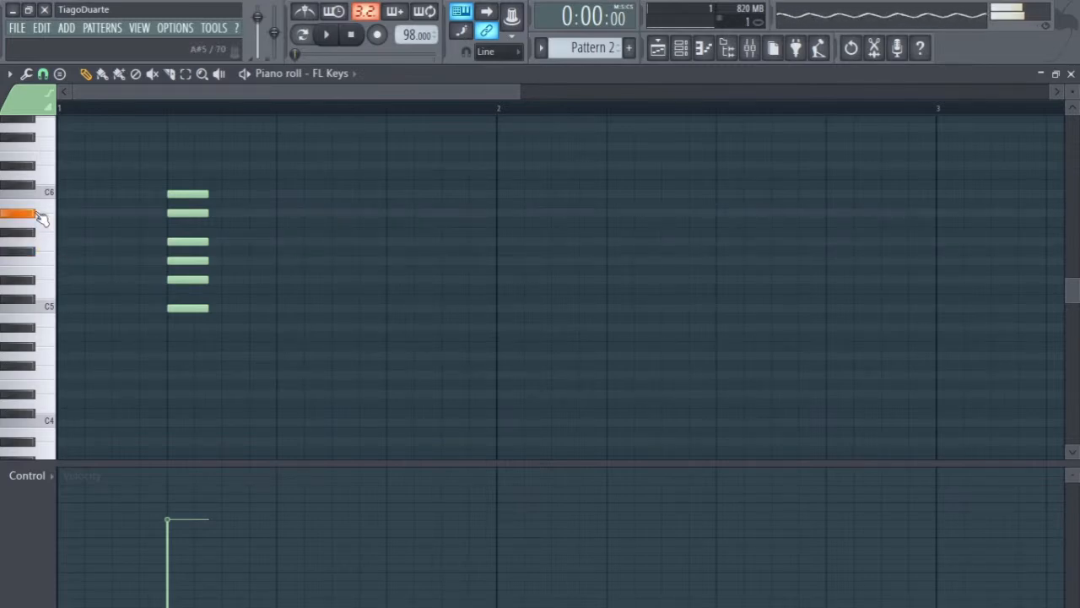
{"action": "left_click", "coordinate": [46, 194]}
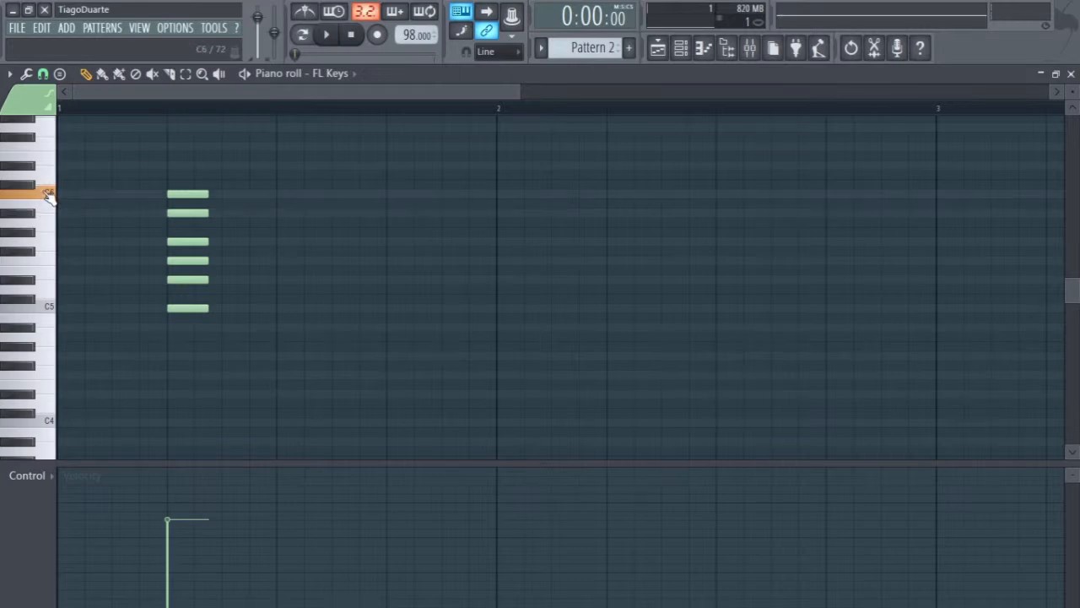
{"action": "left_click_drag", "start_coordinate": [219, 153], "coordinate": [200, 321]}
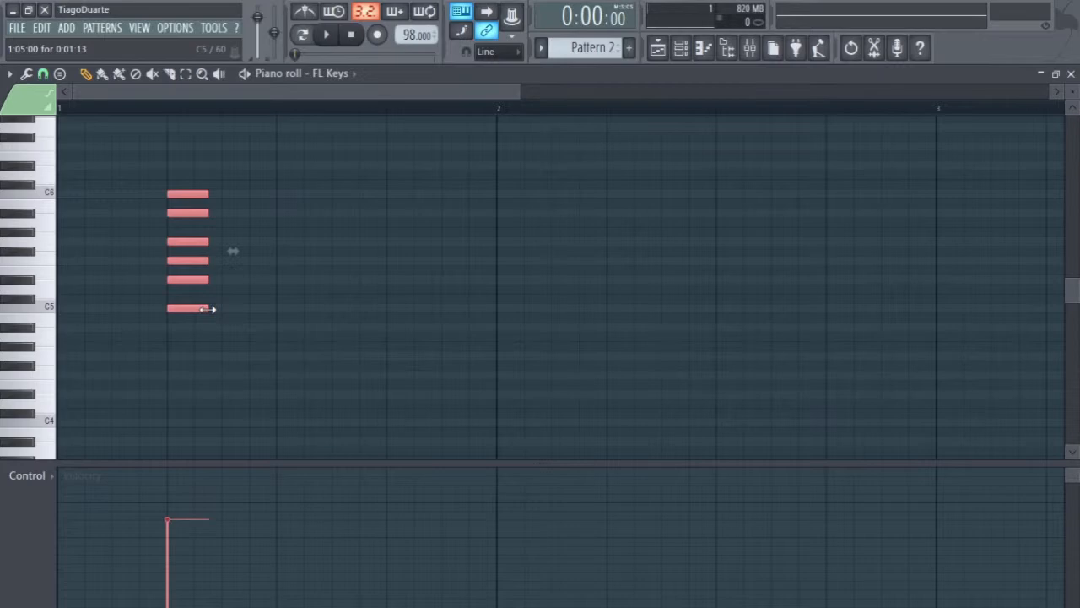
{"action": "left_click", "coordinate": [284, 282]}
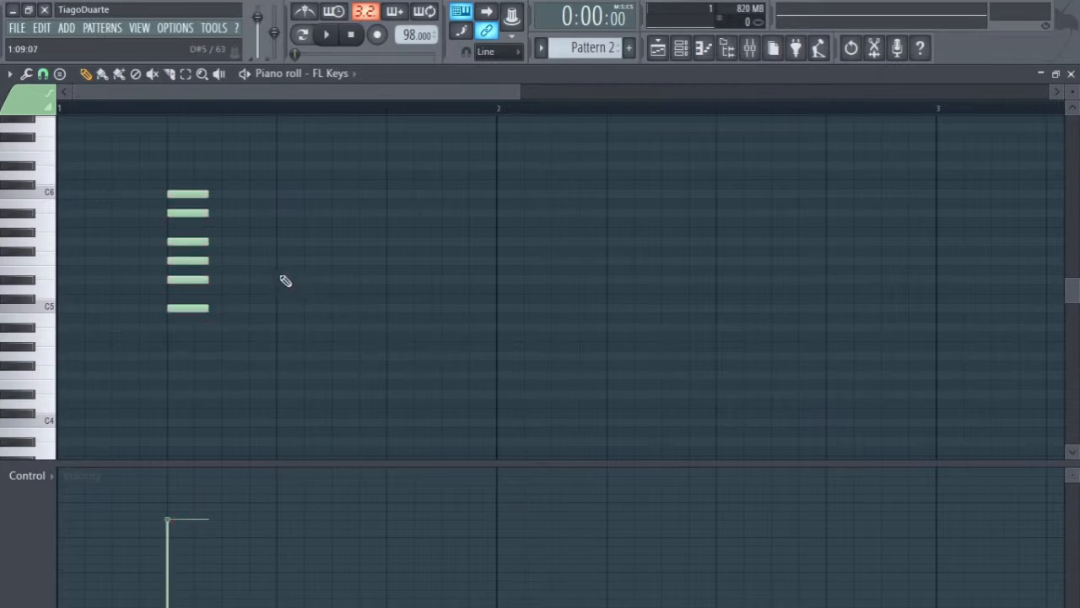
Set the scale highlighting to Major pentatonic and lower the stack's D#5, F5 and A#5 notes to D5, E5 and A5
{"action": "left_click", "coordinate": [9, 74]}
{"action": "mouse_move", "coordinate": [47, 179]}
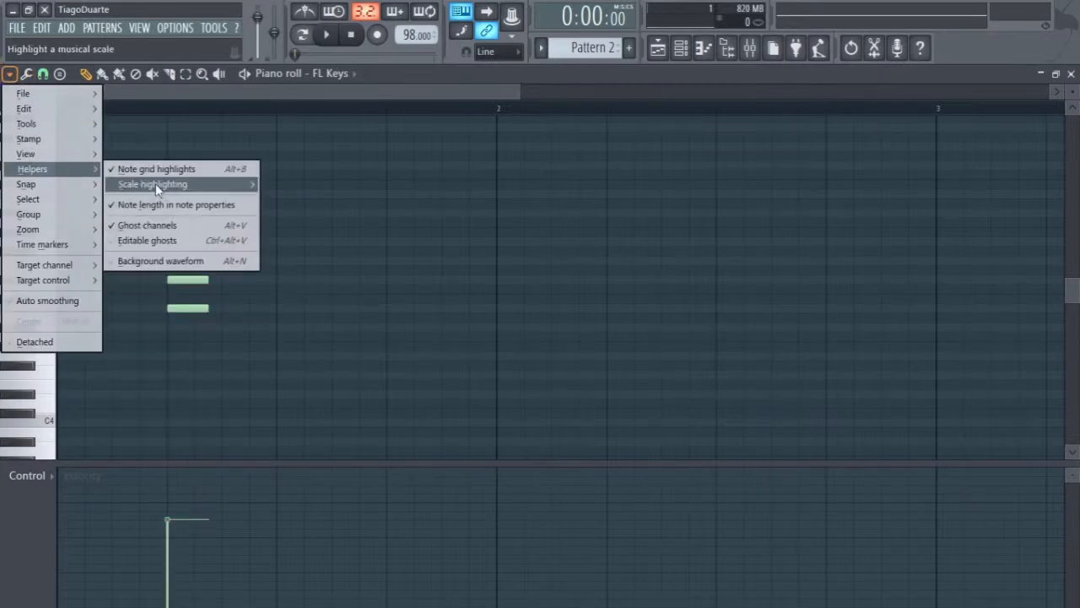
{"action": "mouse_move", "coordinate": [184, 191]}
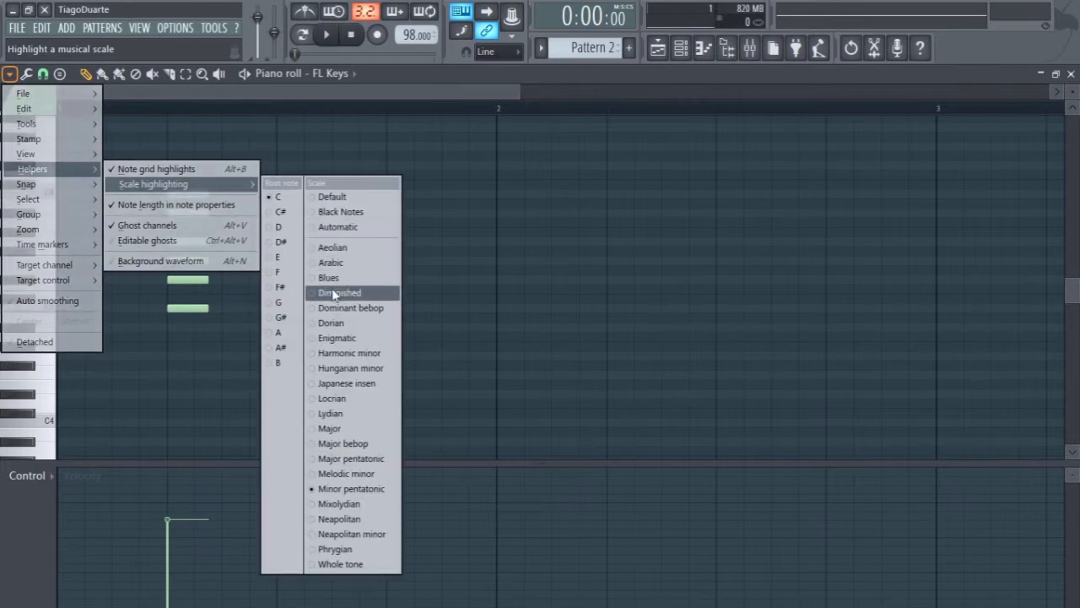
{"action": "left_click", "coordinate": [365, 461]}
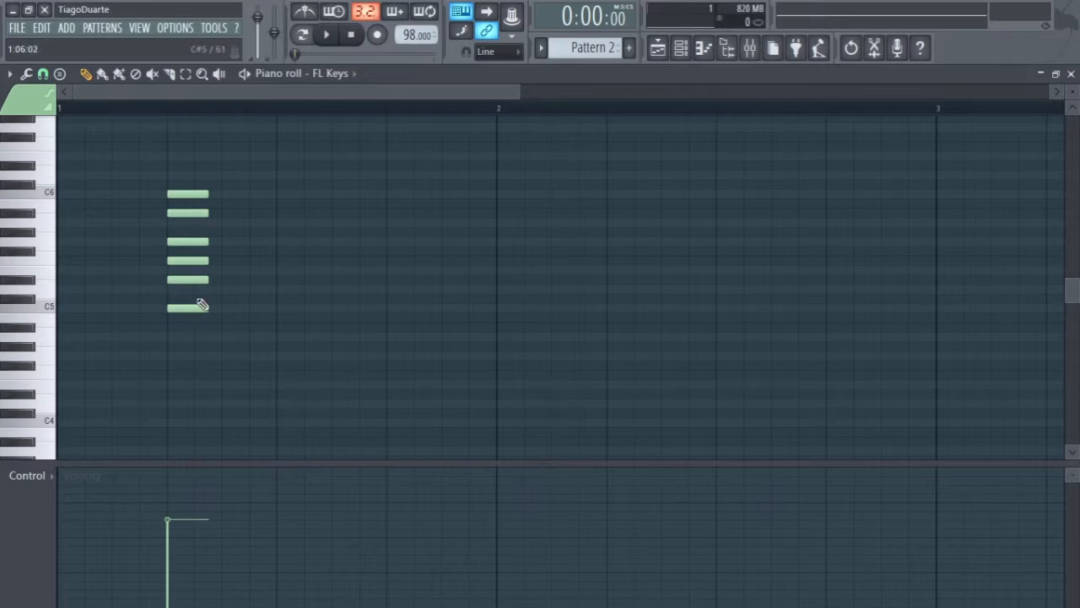
{"action": "left_click", "coordinate": [190, 279]}
{"action": "left_click", "coordinate": [191, 280]}
{"action": "mouse_move", "coordinate": [191, 279]}
{"action": "left_mouse_down"}
{"action": "mouse_move", "coordinate": [188, 289]}
{"action": "mouse_move", "coordinate": [187, 271]}
{"action": "left_mouse_up"}
{"action": "left_click_drag", "start_coordinate": [186, 212], "coordinate": [186, 222]}
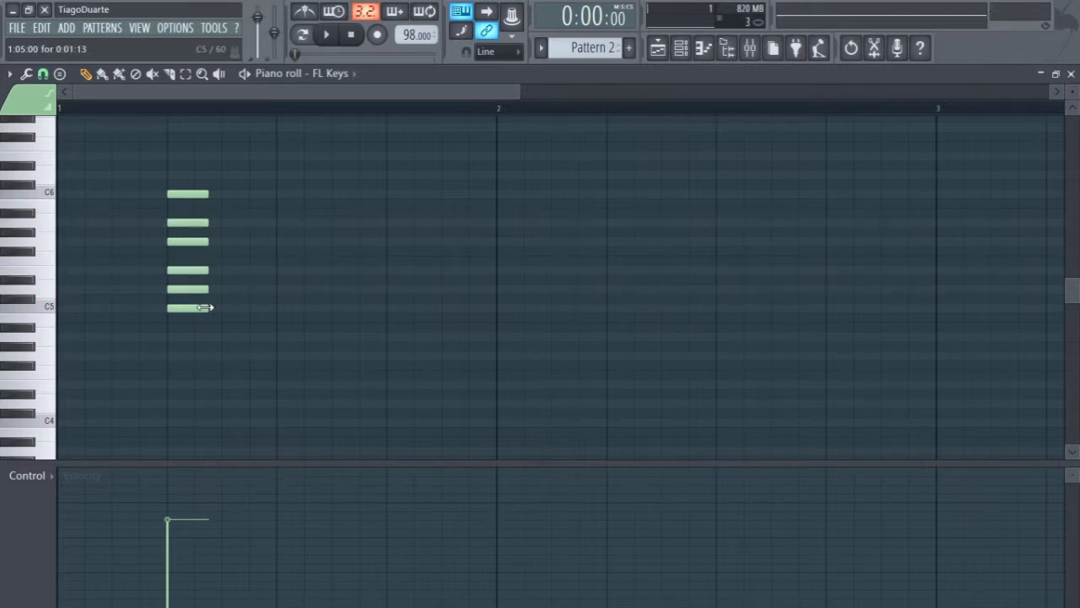
Delete the six stacked notes and set the scale highlighting to Minor pentatonic
{"action": "left_click_drag", "start_coordinate": [276, 354], "coordinate": [152, 169]}
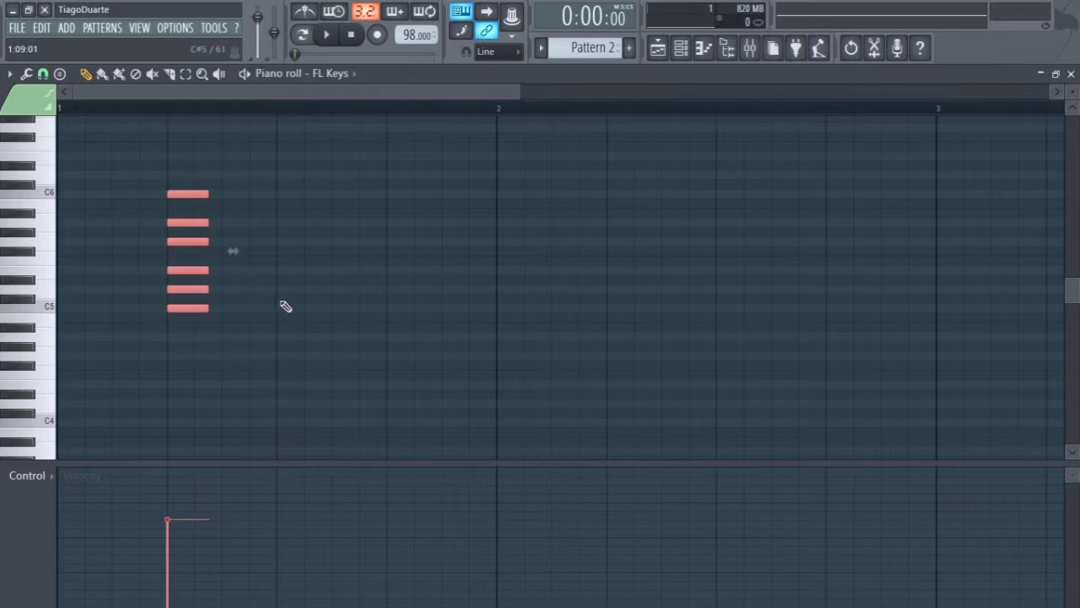
{"action": "right_click", "coordinate": [201, 194]}
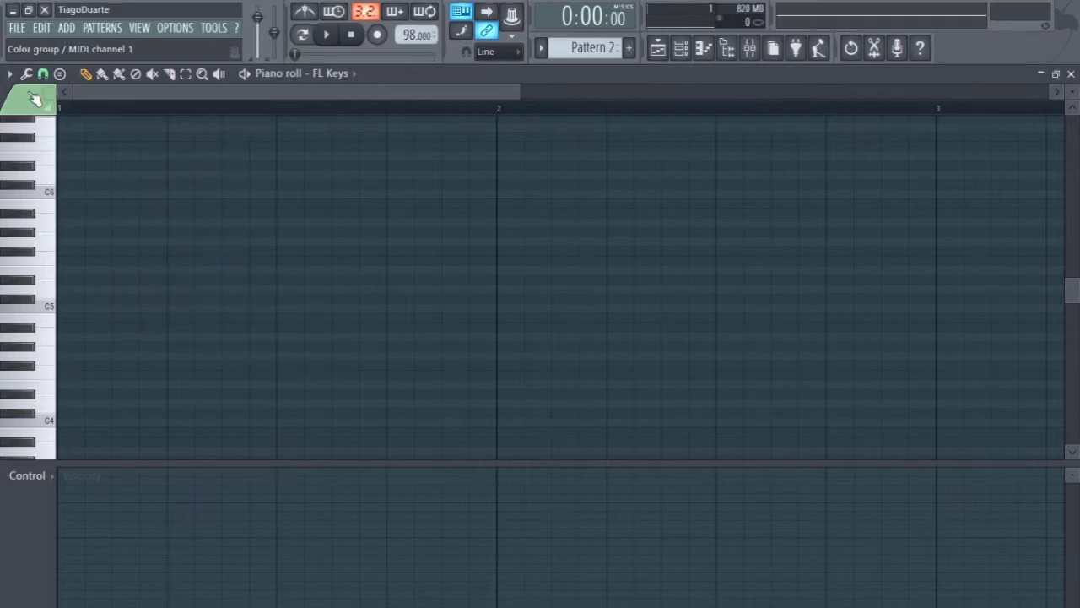
{"action": "left_click", "coordinate": [12, 76]}
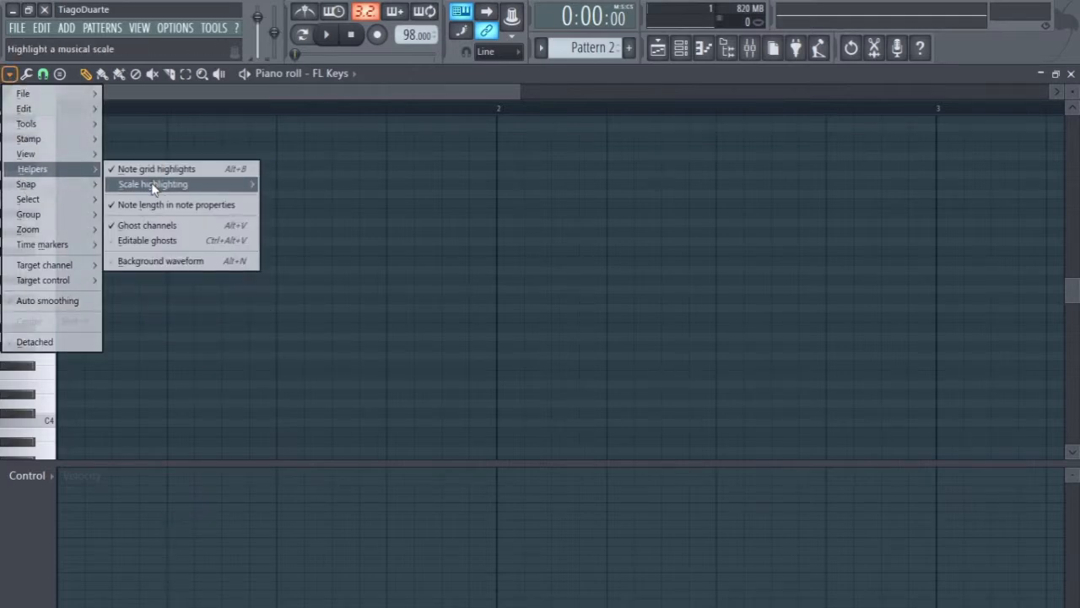
{"action": "mouse_move", "coordinate": [152, 184]}
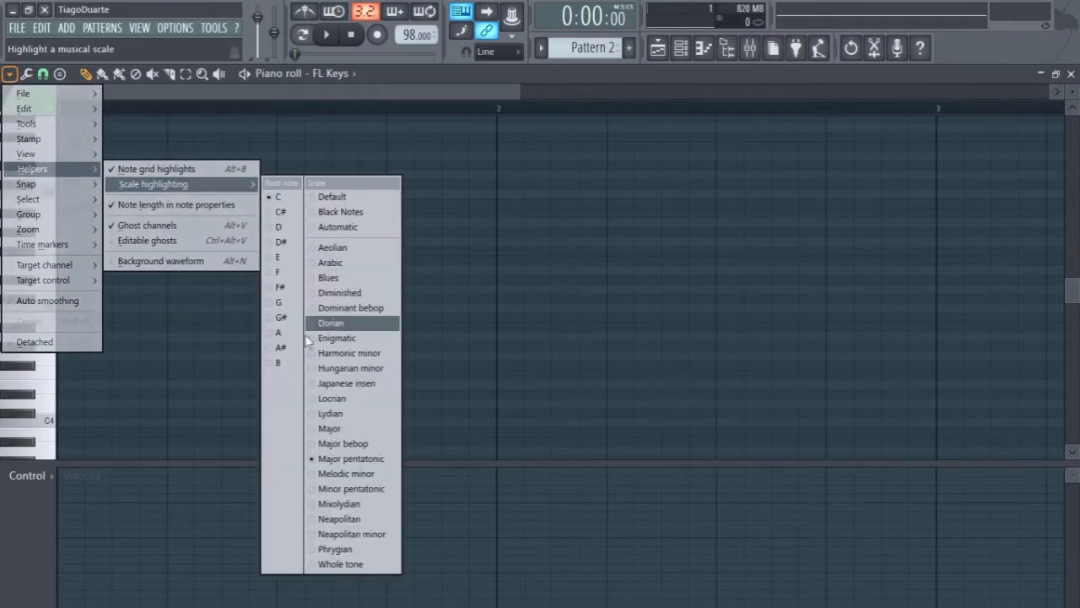
{"action": "left_click", "coordinate": [344, 490]}
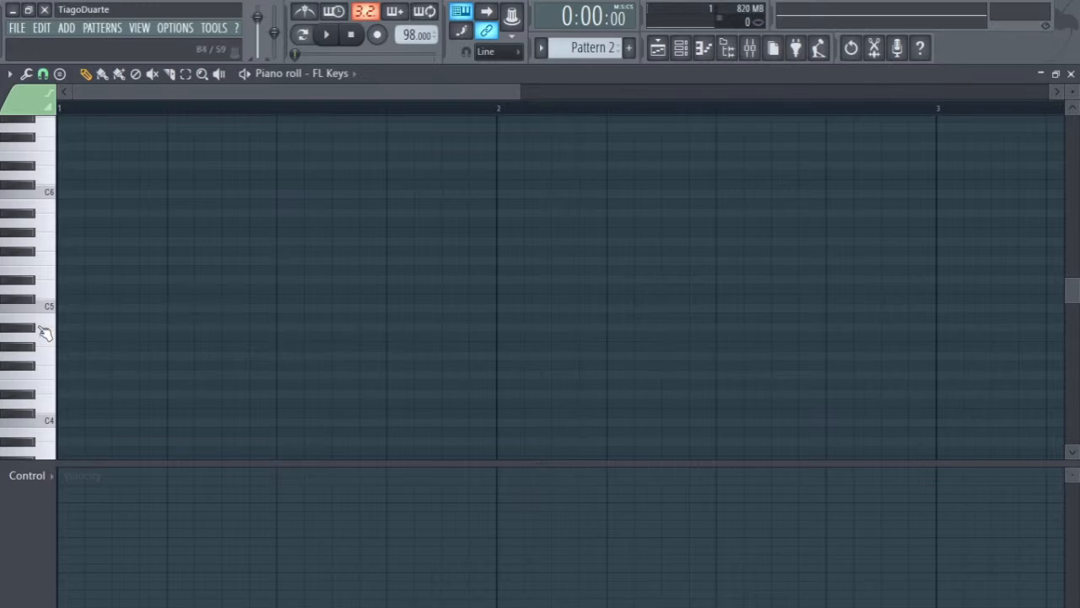
Place a chord of C5, D#5 and G5 at the start of bar 1 and select its notes
{"action": "left_click", "coordinate": [87, 308]}
{"action": "left_click_drag", "start_coordinate": [87, 308], "coordinate": [64, 308]}
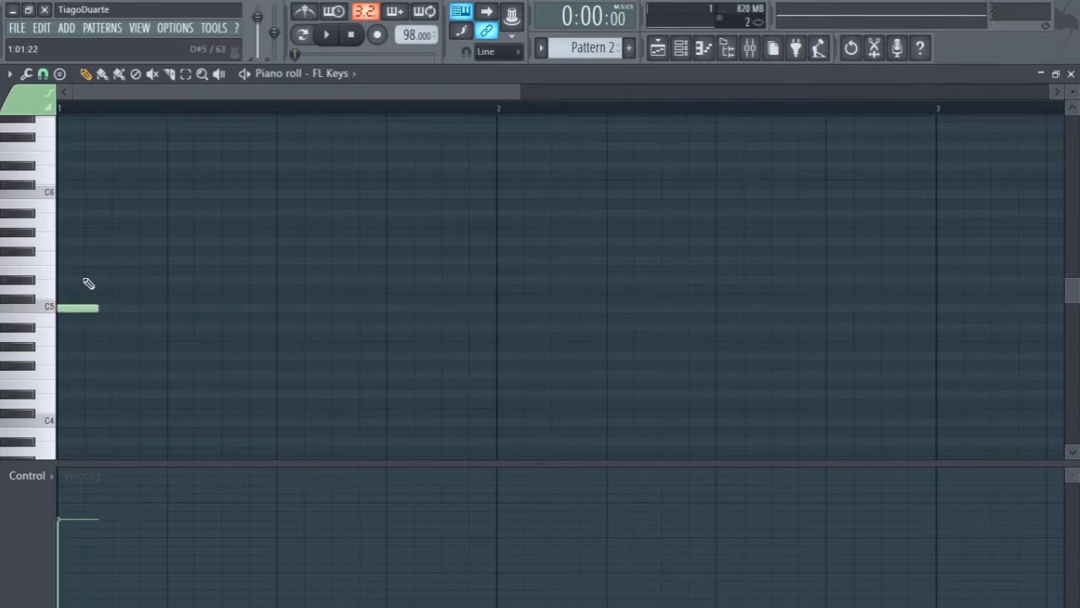
{"action": "left_click", "coordinate": [86, 279]}
{"action": "left_click", "coordinate": [87, 242]}
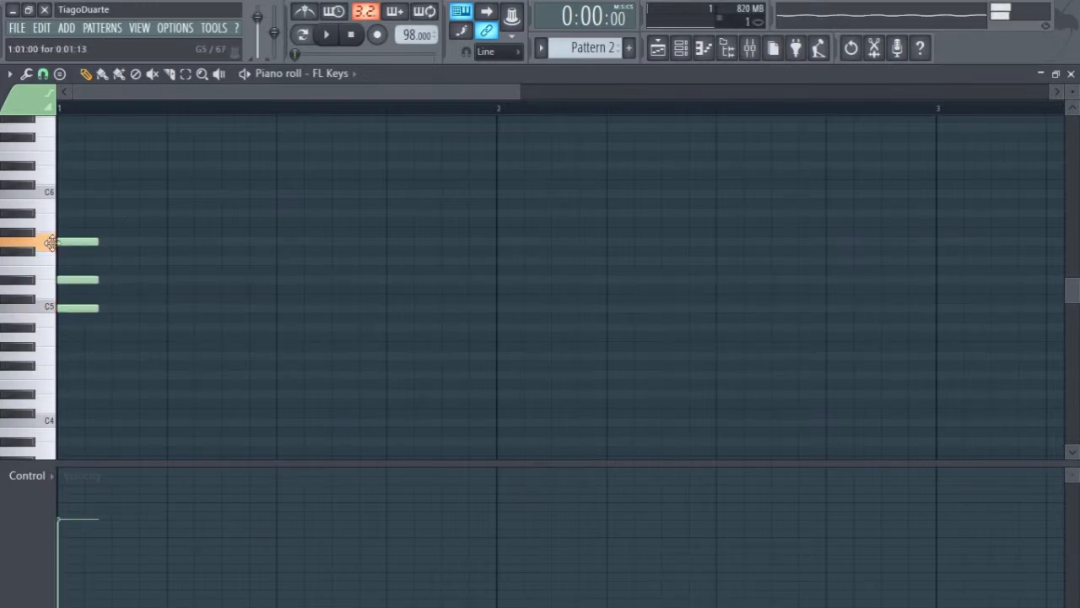
{"action": "key", "text": "ctrl+a"}
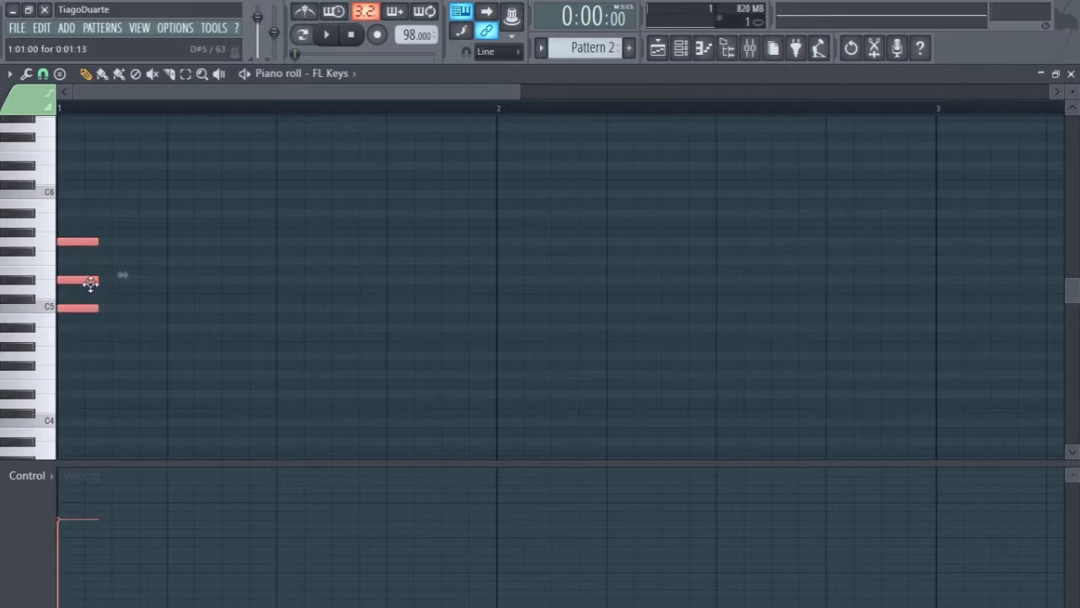
{"action": "scroll", "coordinate": [213, 293], "scroll_direction": "down", "scroll_amount": 1}
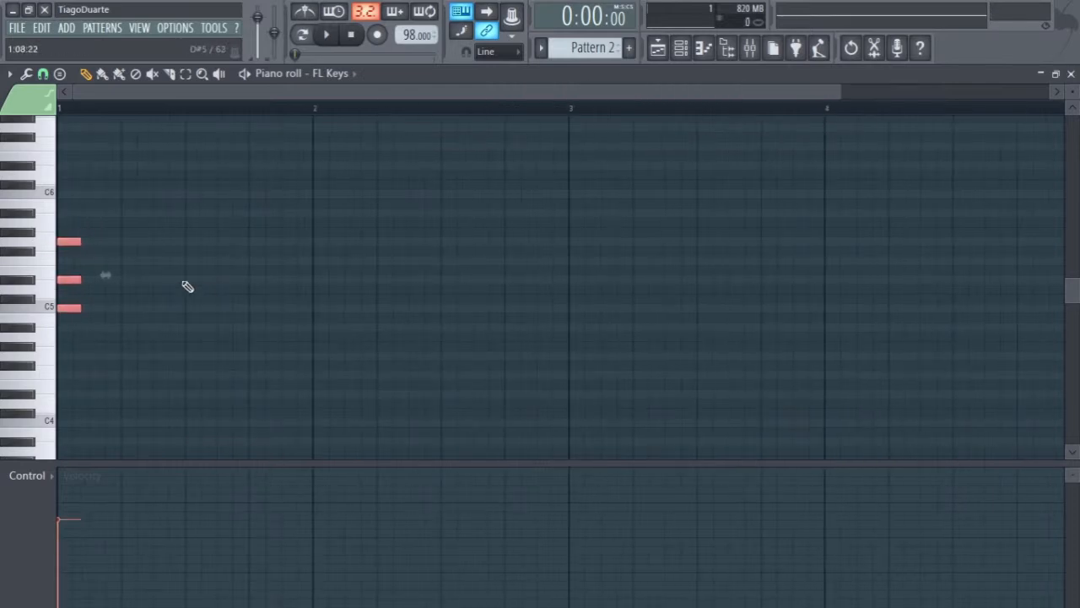
Check the Pattern 2 clips in the playlist, and lengthen the three chord notes to fill bar 1, slicing off and deleting the excess
{"action": "left_click", "coordinate": [657, 48]}
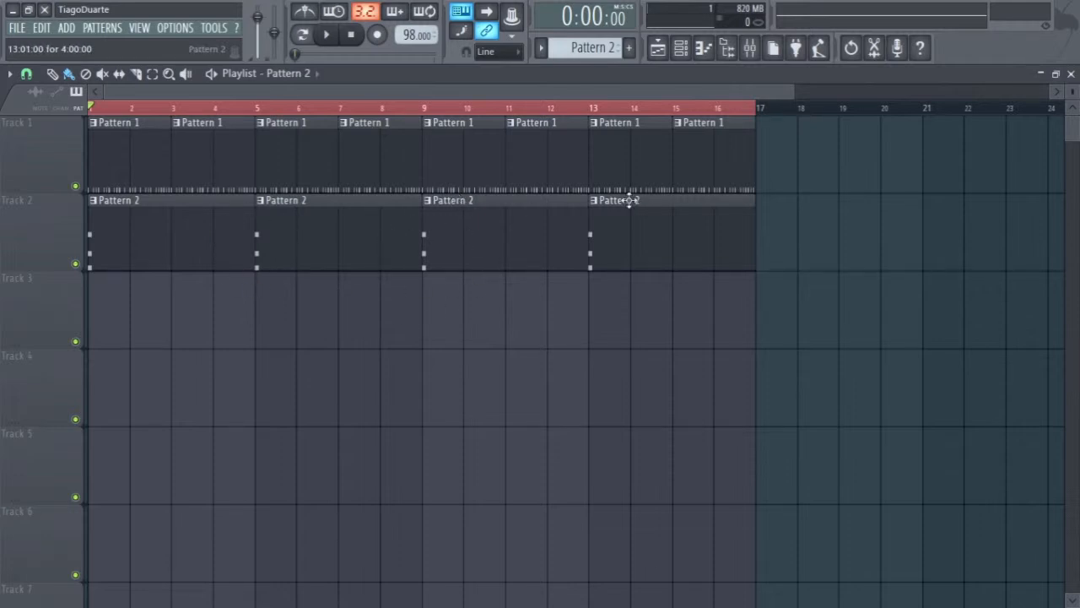
{"action": "left_click", "coordinate": [1071, 74]}
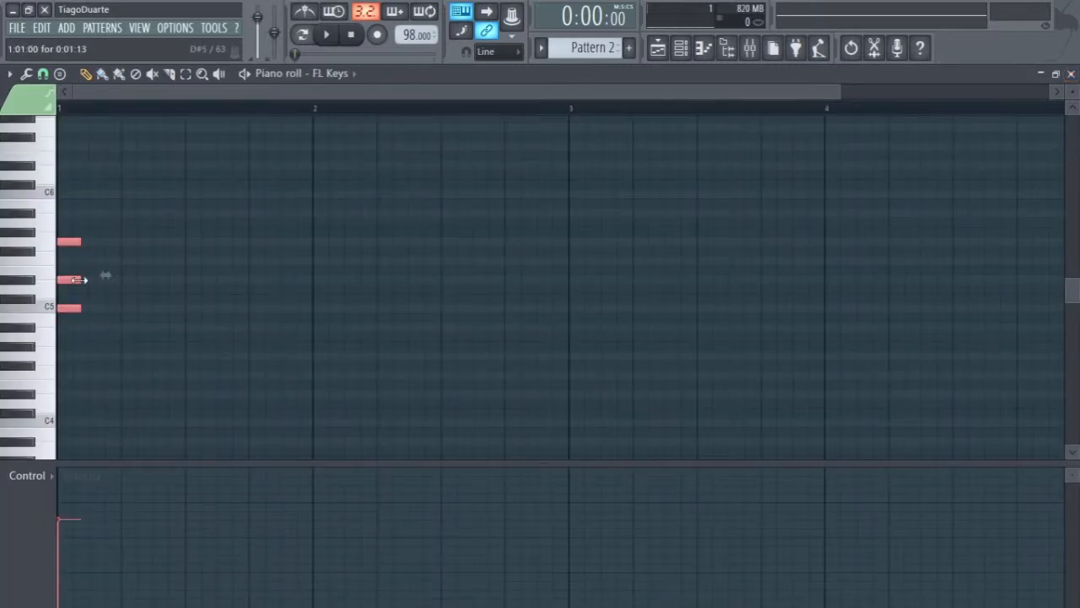
{"action": "left_click_drag", "start_coordinate": [103, 345], "coordinate": [57, 233]}
{"action": "left_click_drag", "start_coordinate": [80, 279], "coordinate": [322, 294]}
{"action": "left_click", "coordinate": [361, 336], "text": "ctrl"}
{"action": "left_click_drag", "start_coordinate": [319, 197], "coordinate": [320, 340]}
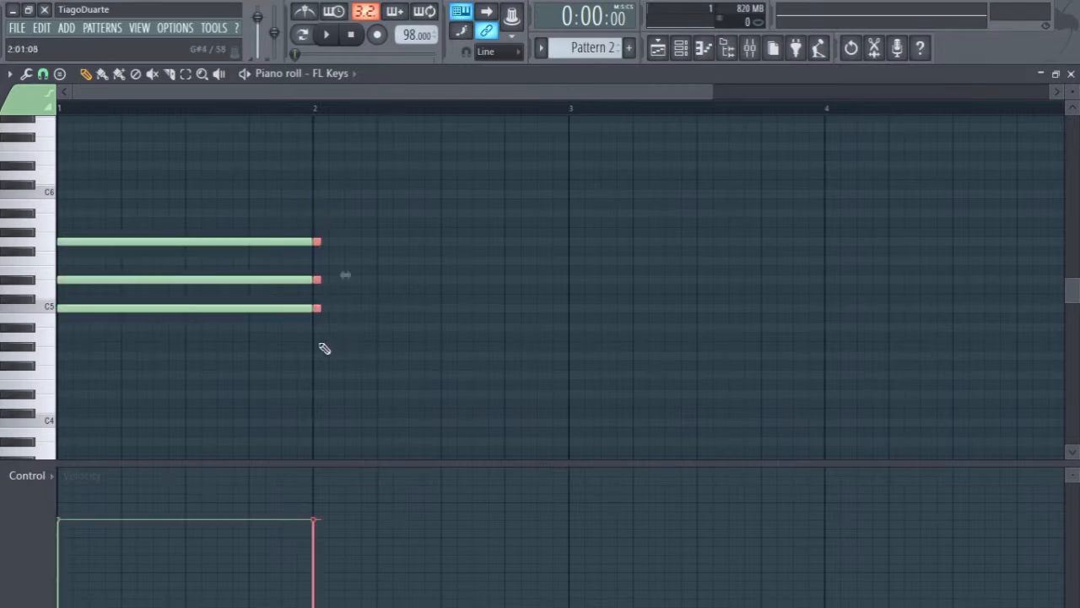
{"action": "key", "text": "Delete"}
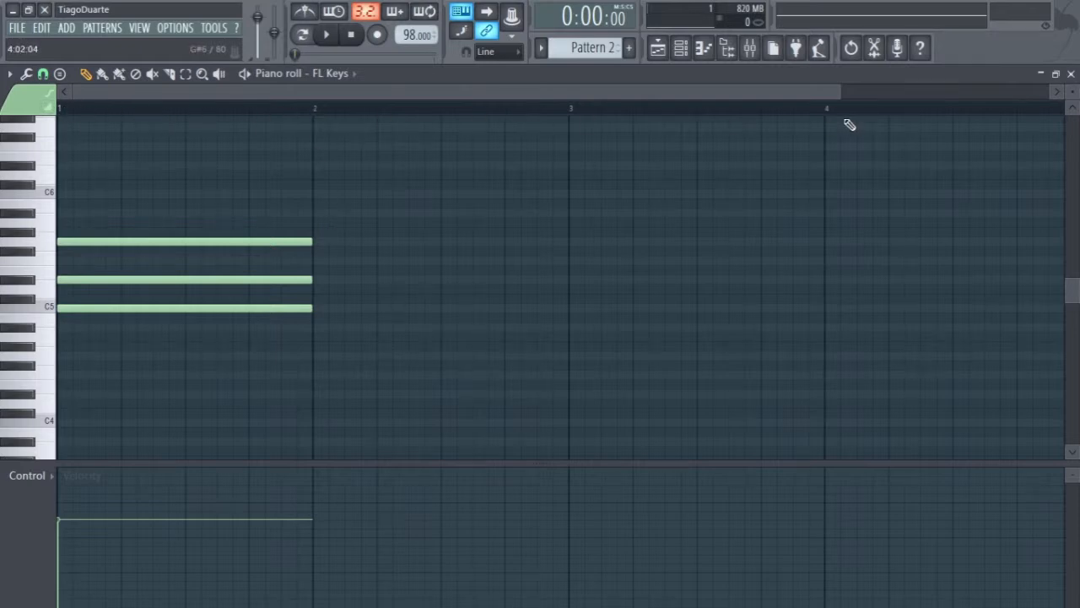
Add a one-bar chord of D#5, F#5 and A#5 in bar 2 and raise its middle note to G5
{"action": "scroll", "coordinate": [579, 246], "scroll_direction": "down", "scroll_amount": 1}
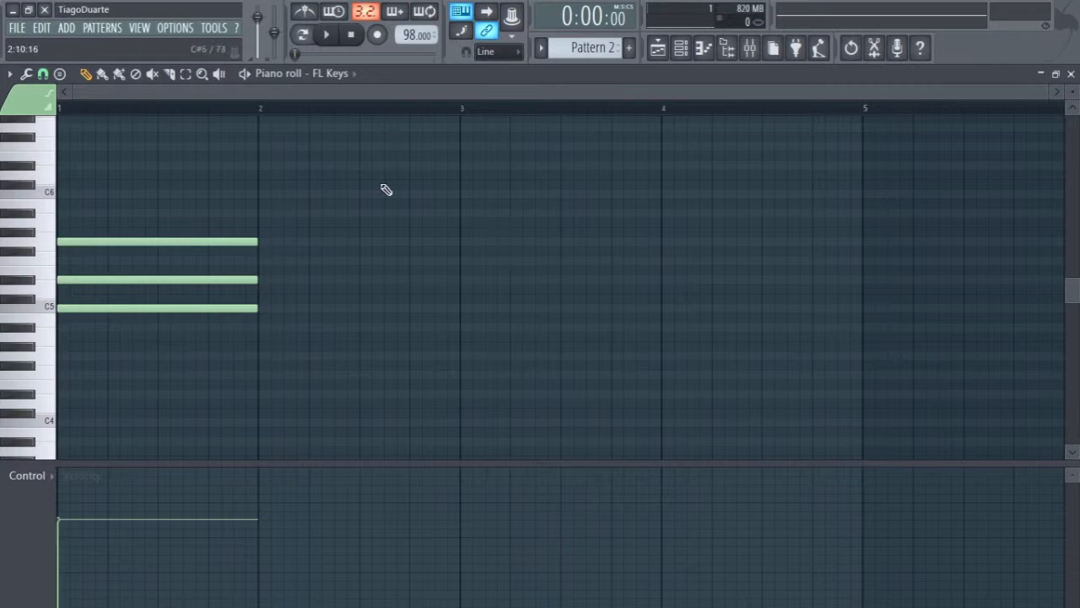
{"action": "left_click_drag", "start_coordinate": [348, 170], "coordinate": [284, 270]}
{"action": "scroll", "coordinate": [285, 266], "scroll_direction": "up", "scroll_amount": 3}
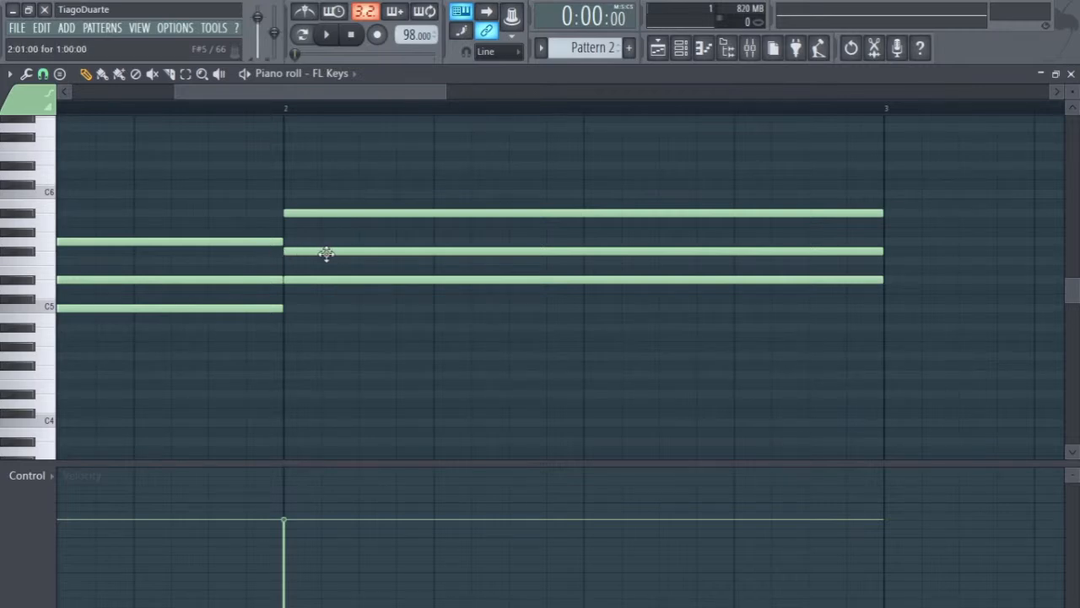
{"action": "left_click_drag", "start_coordinate": [325, 253], "coordinate": [325, 242]}
{"action": "scroll", "coordinate": [329, 261], "scroll_direction": "down", "scroll_amount": 6}
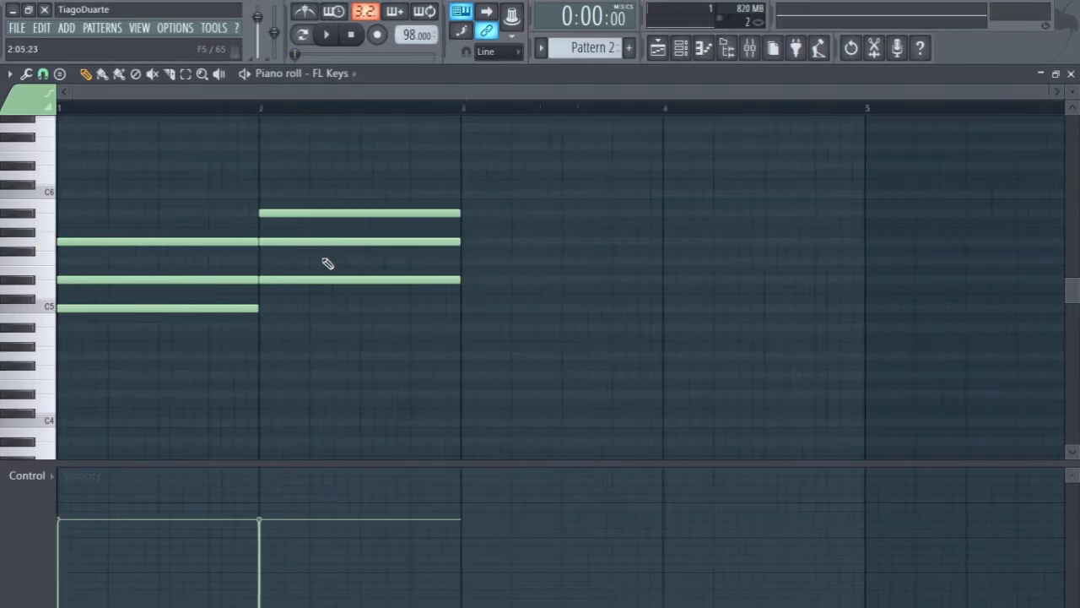
Switch playback to pattern mode and play back the chords in bars 1 and 2
{"action": "left_click", "coordinate": [310, 36]}
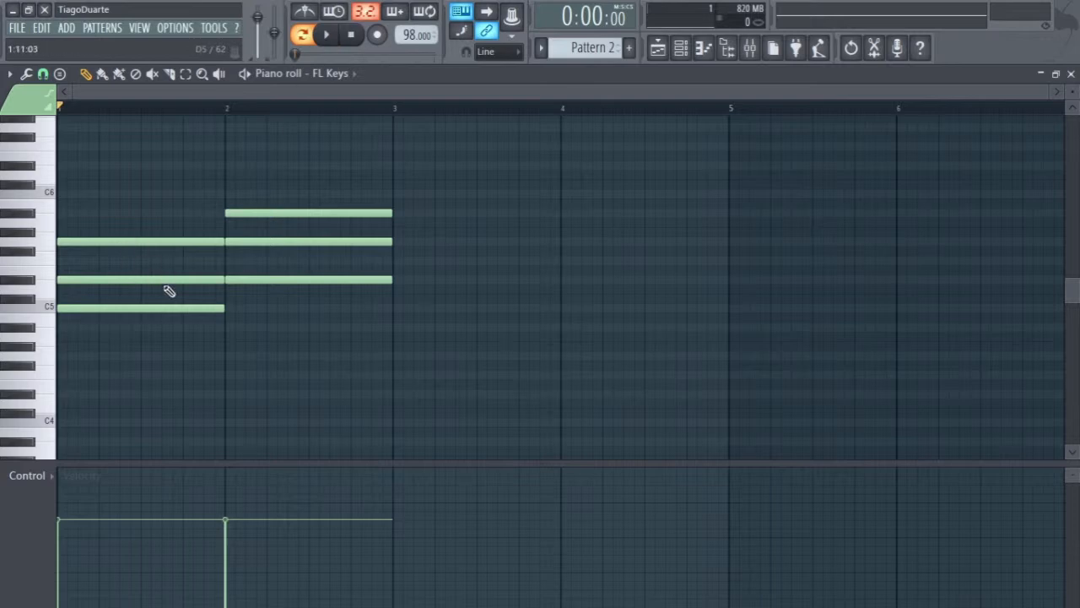
{"action": "key", "text": "space"}
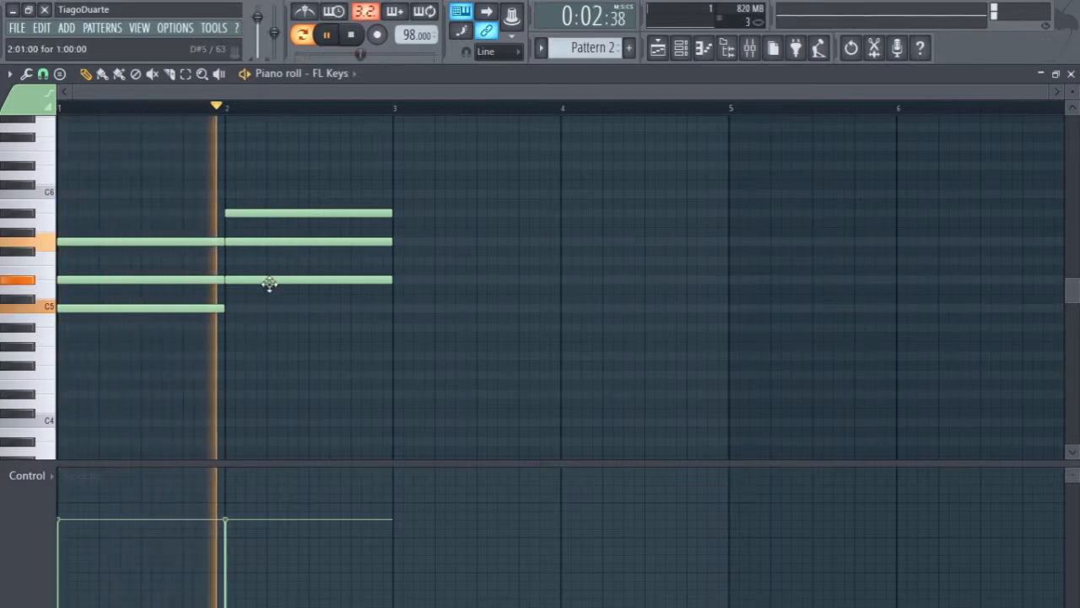
{"action": "key", "text": "space"}
Lower the bar 2 chord's middle note to F#5, play the pattern to compare, and move the note back to G5
{"action": "left_click_drag", "start_coordinate": [252, 242], "coordinate": [249, 253]}
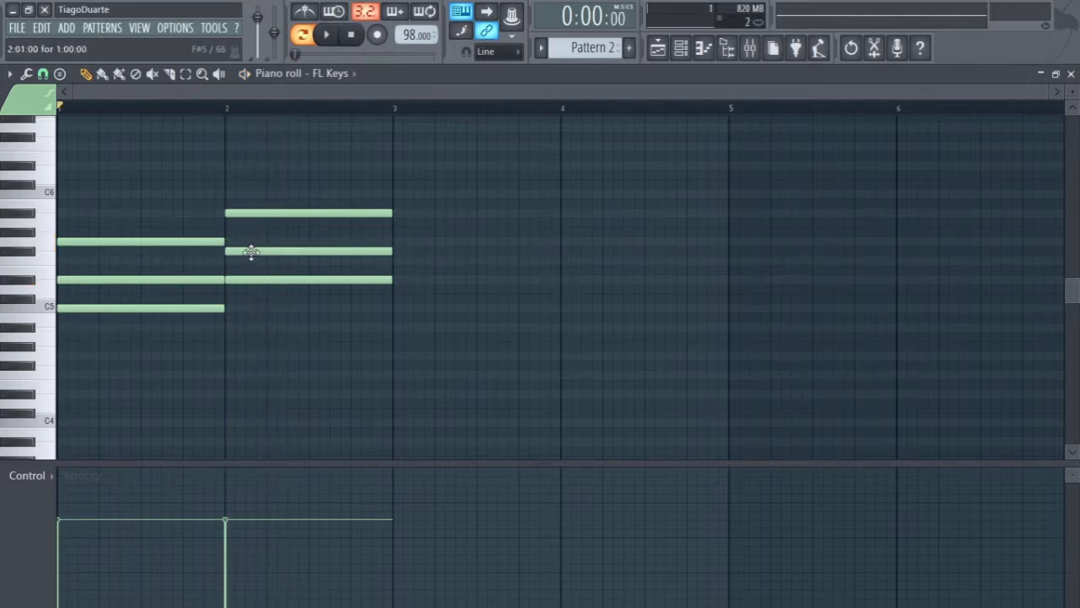
{"action": "key", "text": "space"}
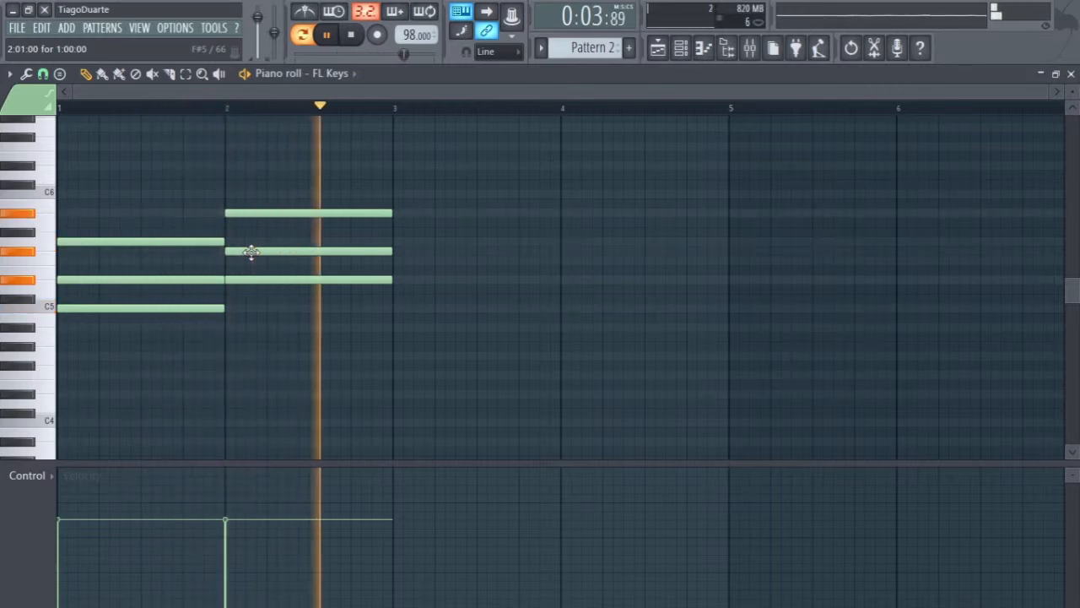
{"action": "key", "text": "space"}
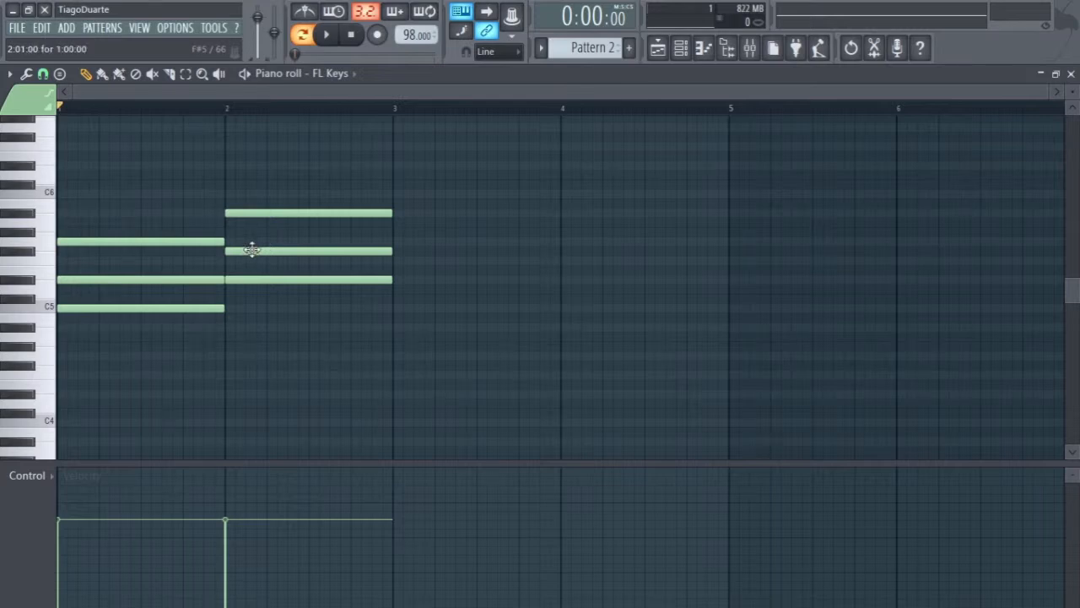
{"action": "left_click_drag", "start_coordinate": [251, 249], "coordinate": [253, 240]}
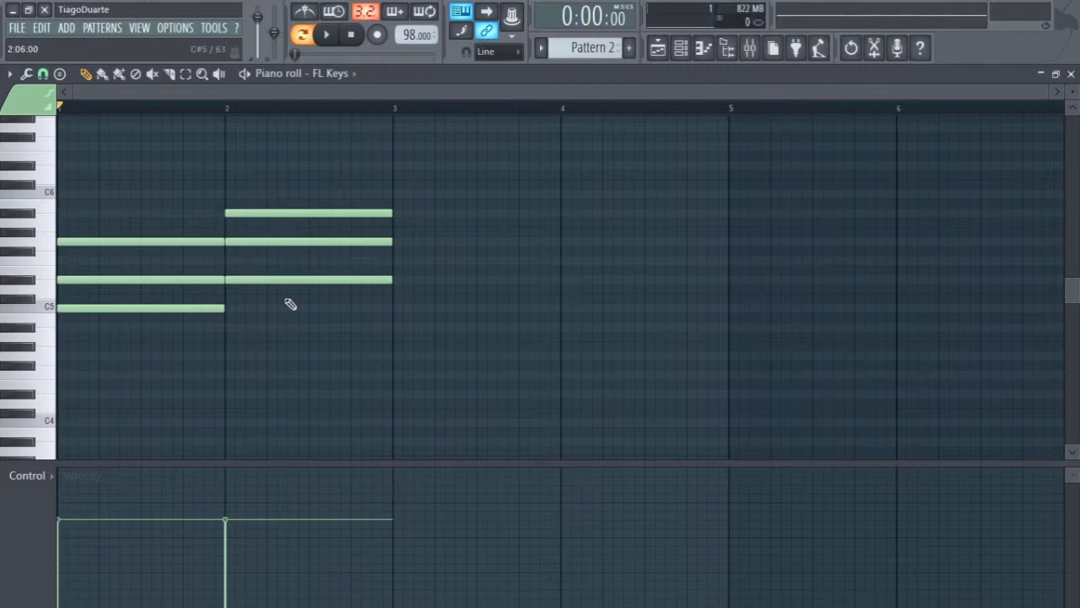
Add a one-bar chord of F5, G5 and A#5 in bar 3
{"action": "left_click", "coordinate": [395, 262]}
{"action": "left_click", "coordinate": [400, 241]}
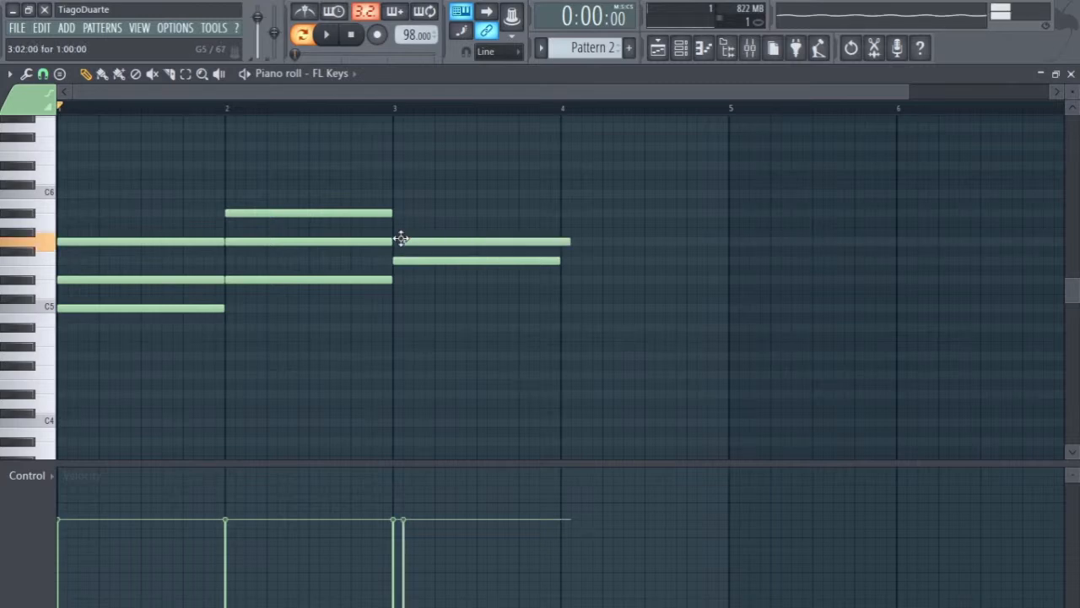
{"action": "left_click", "coordinate": [398, 212]}
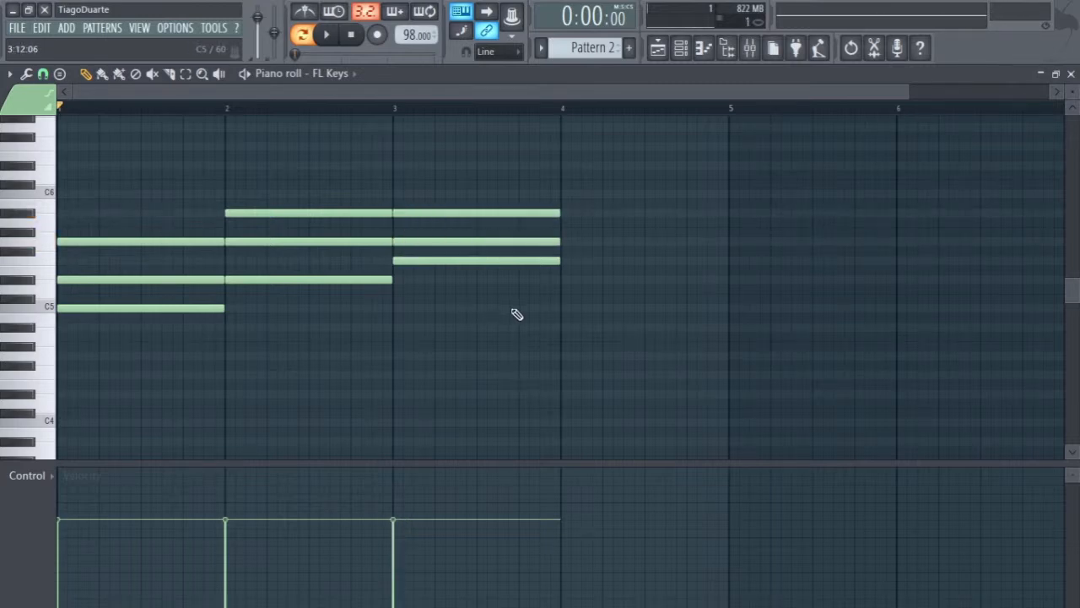
Play back the first three bars, raise the bar 3 chord's upper notes to A#5 and C6, and play the pattern again
{"action": "key", "text": "space"}
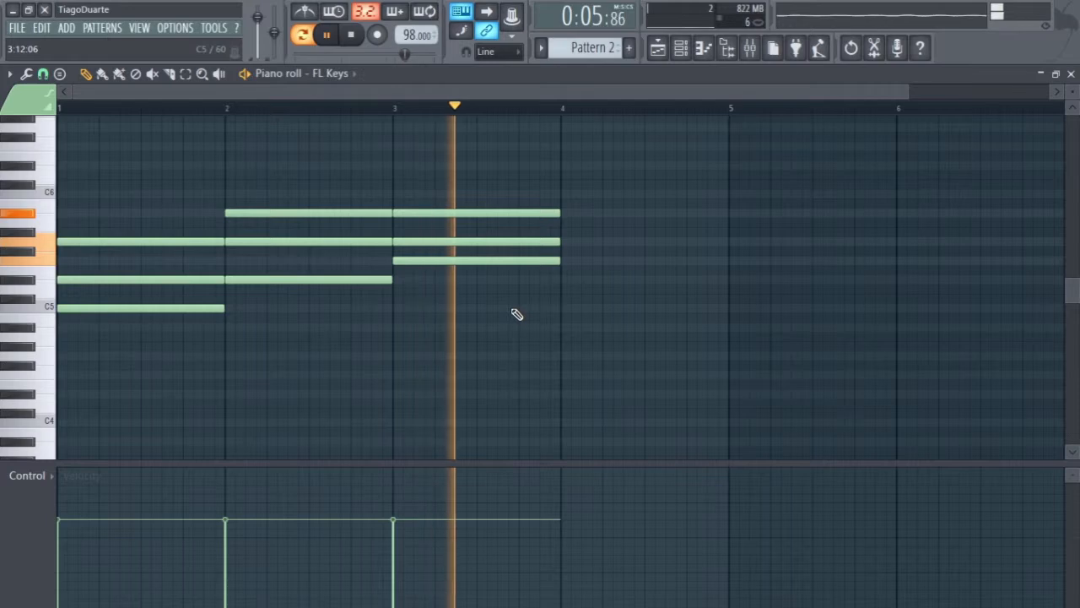
{"action": "key", "text": "space"}
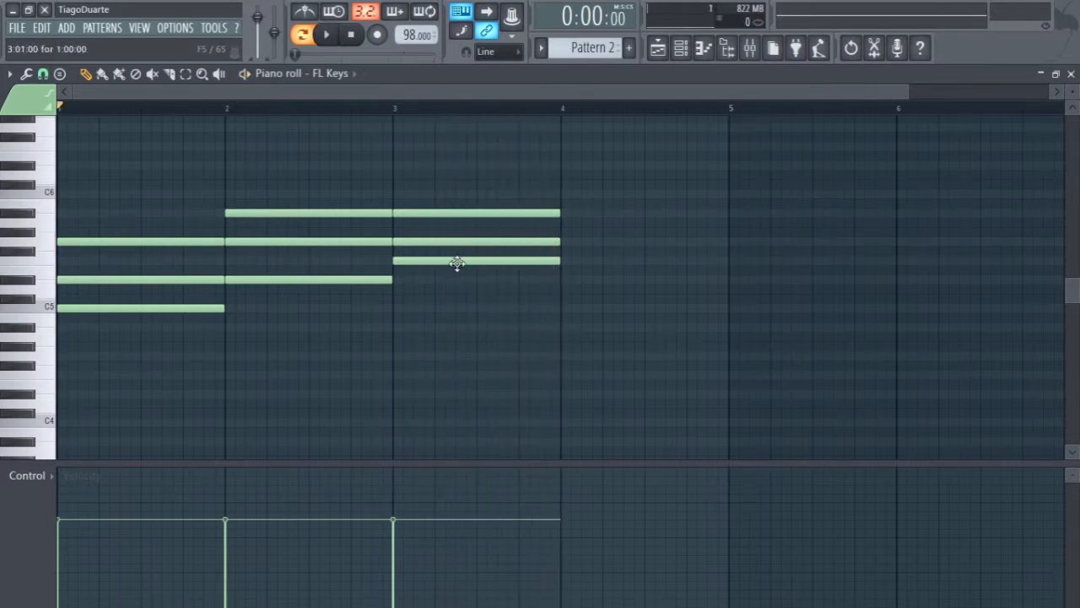
{"action": "left_click_drag", "start_coordinate": [433, 211], "coordinate": [431, 193]}
{"action": "left_click_drag", "start_coordinate": [440, 240], "coordinate": [437, 212]}
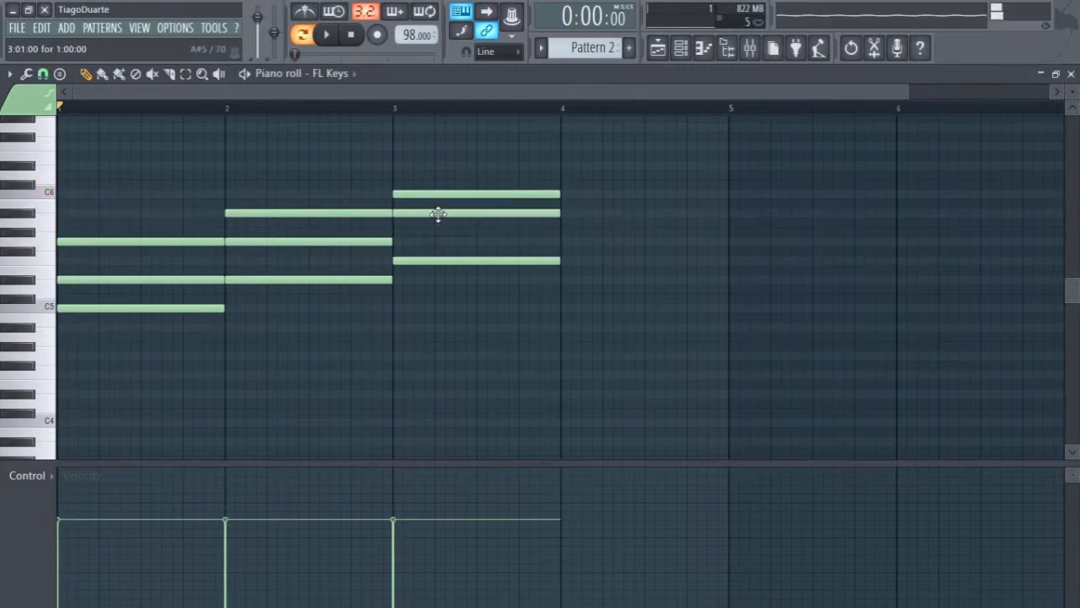
{"action": "key", "text": "space"}
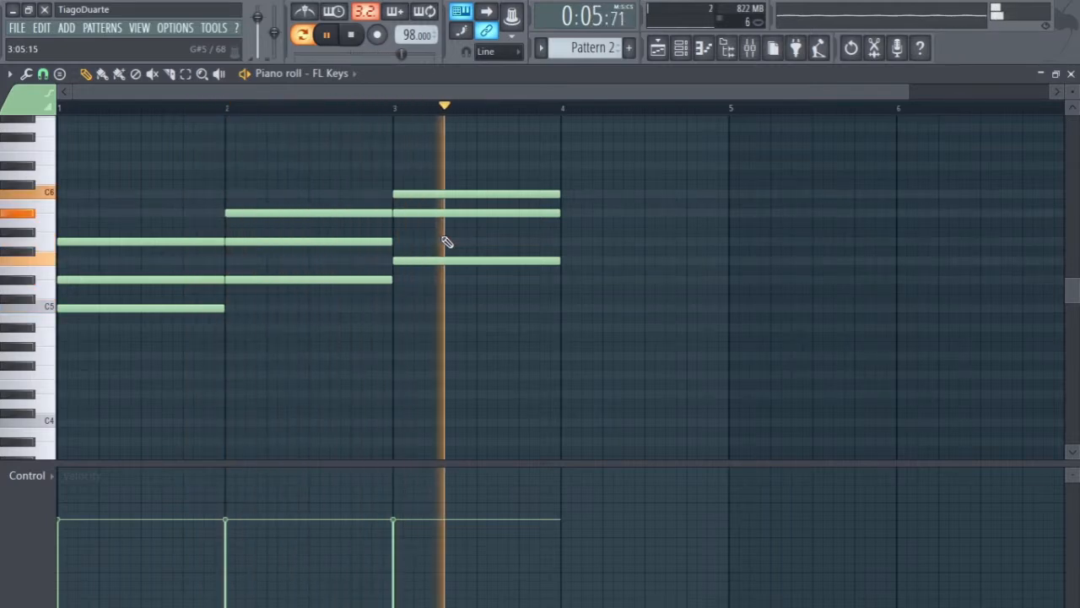
{"action": "key", "text": "space"}
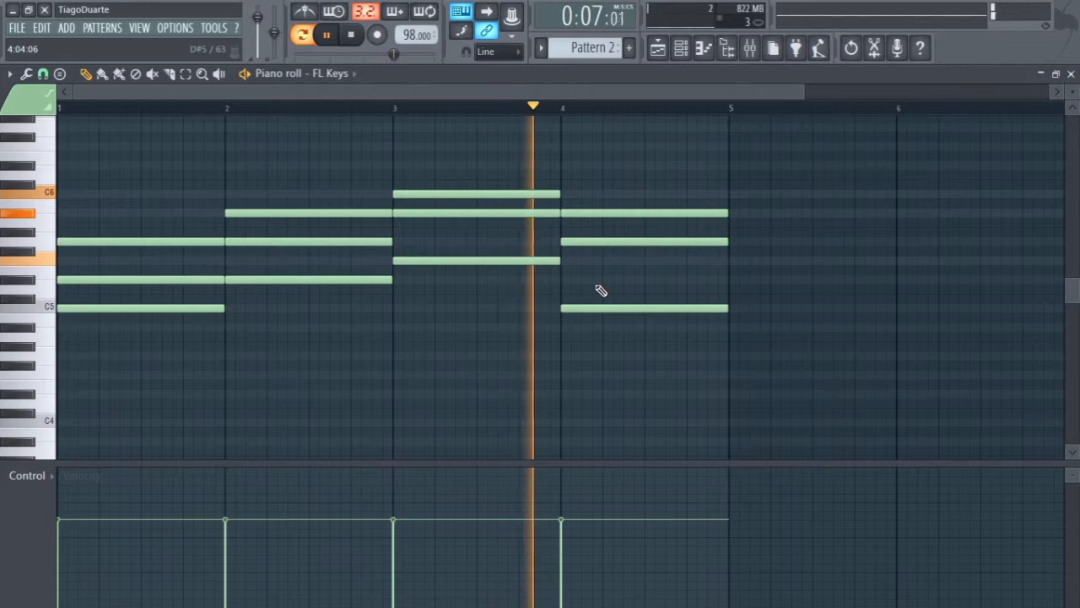
Complete bar 4 with F5 and A#5 held over a descending C5, A#4 and G4 line, playing the pattern to check
{"action": "key", "text": "space"}
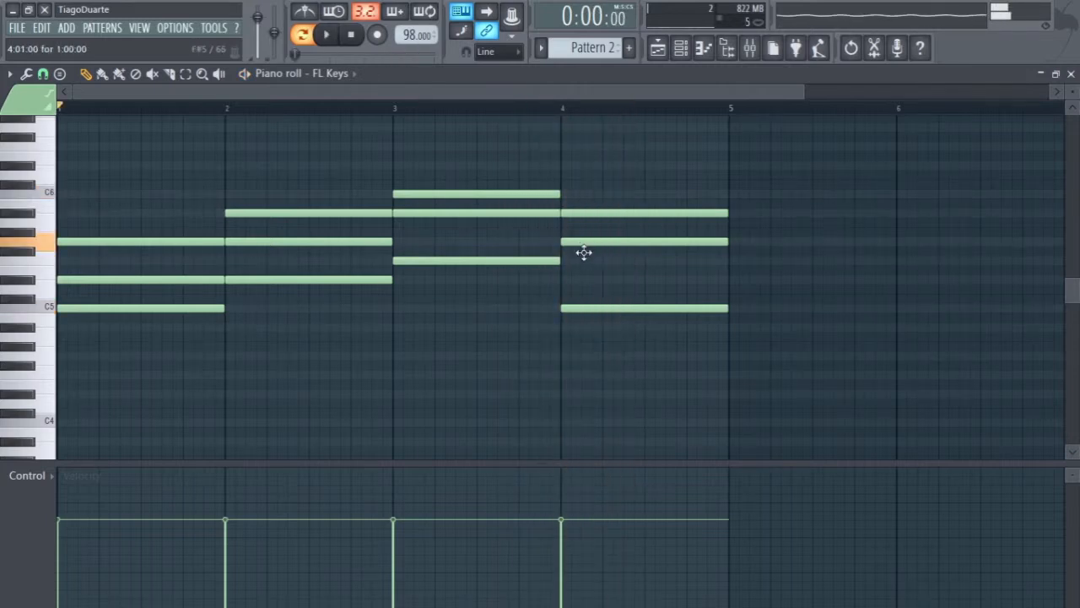
{"action": "key", "text": "space"}
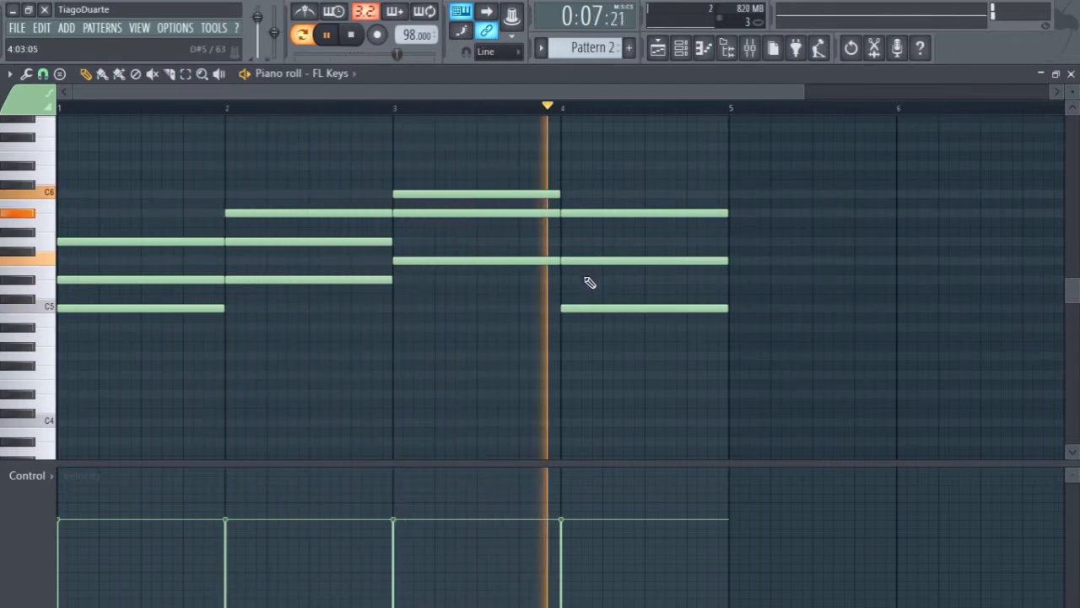
{"action": "key", "text": "space"}
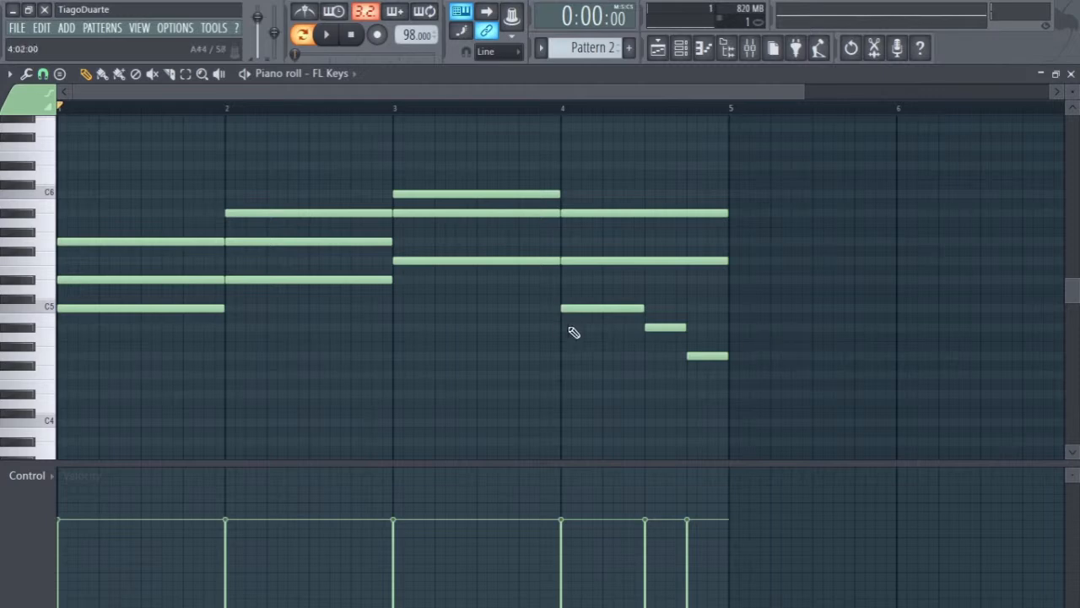
{"action": "scroll", "coordinate": [563, 331], "scroll_direction": "down", "scroll_amount": 3}
{"action": "scroll", "coordinate": [560, 333], "scroll_direction": "up", "scroll_amount": 2}
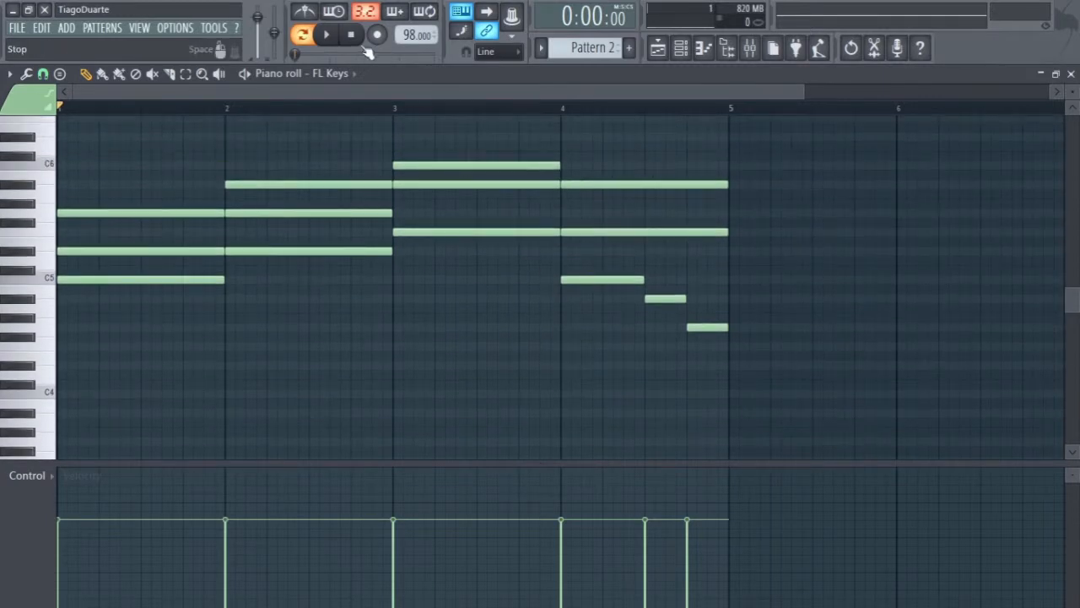
Fill the 16 bars of playlist Track 2 with Pattern 2 clips and play the song with the drums
{"action": "left_click", "coordinate": [657, 49]}
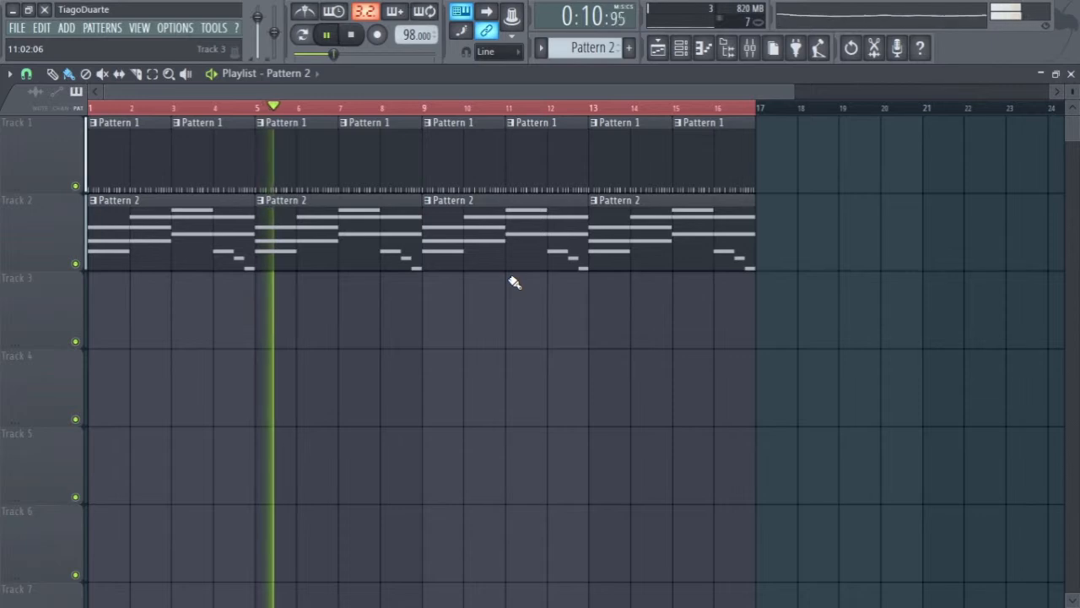
{"action": "left_click", "coordinate": [353, 37]}
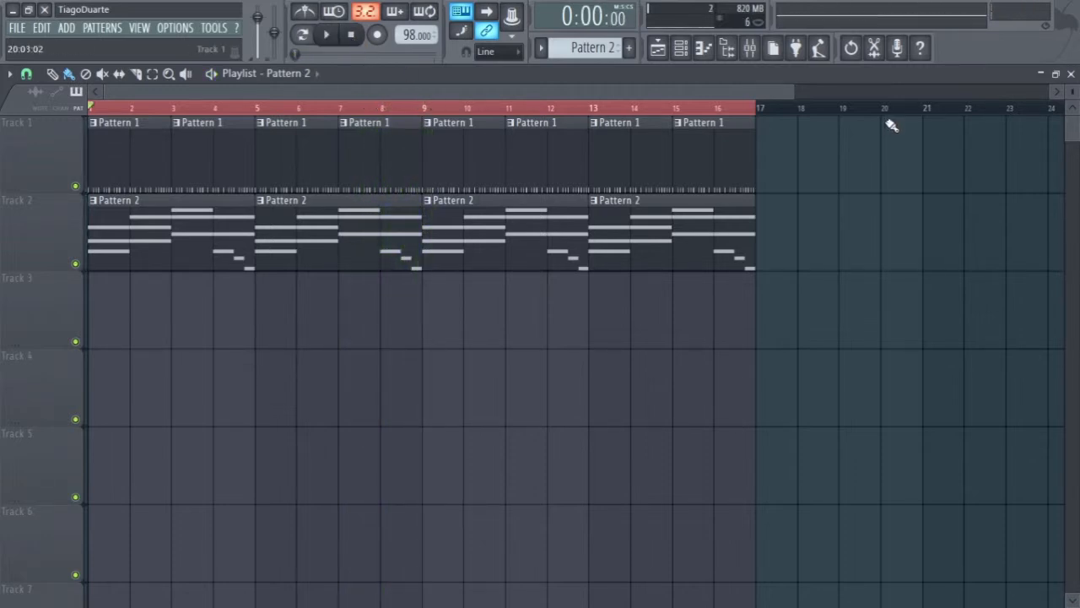
{"action": "left_click", "coordinate": [1071, 74]}
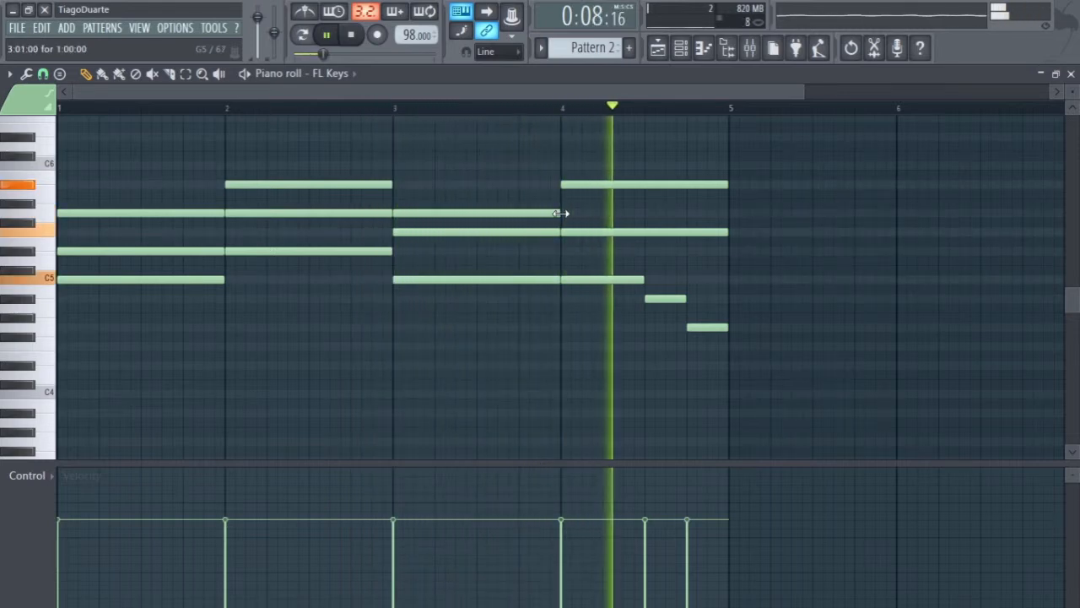
Rework the bar 3 chord of Pattern 2 to D5, G5 and A#5 while the song plays
{"action": "key", "text": "space"}
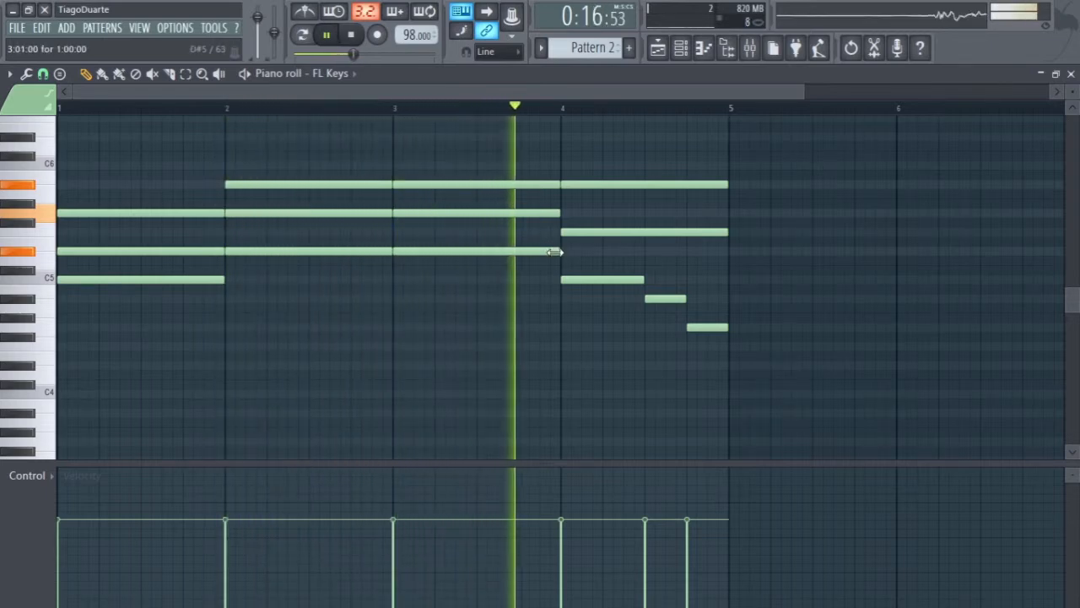
{"action": "left_click_drag", "start_coordinate": [559, 213], "coordinate": [476, 211]}
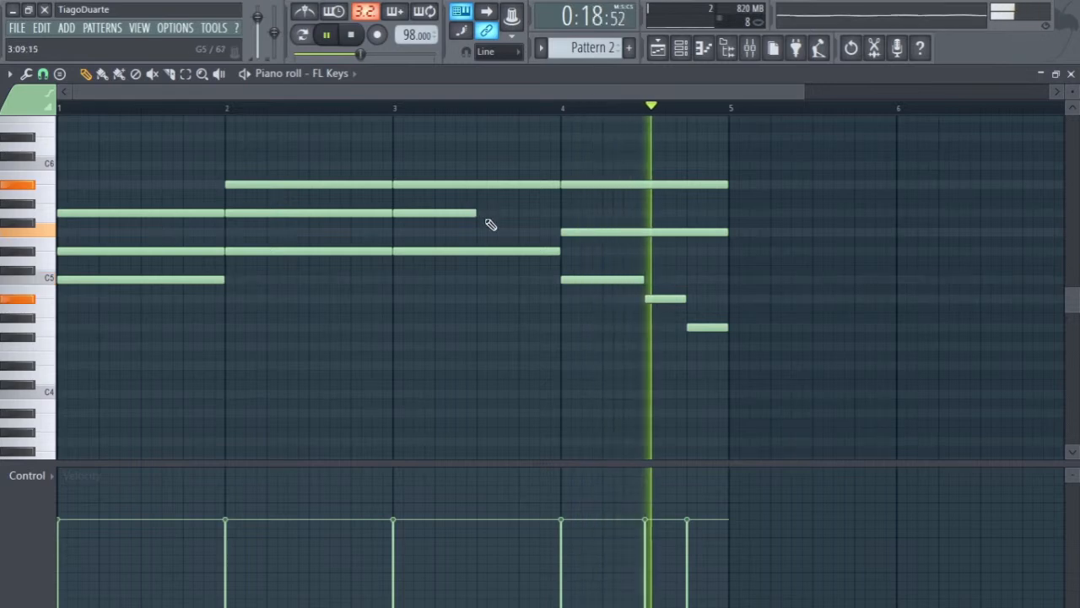
{"action": "left_click_drag", "start_coordinate": [481, 211], "coordinate": [557, 212]}
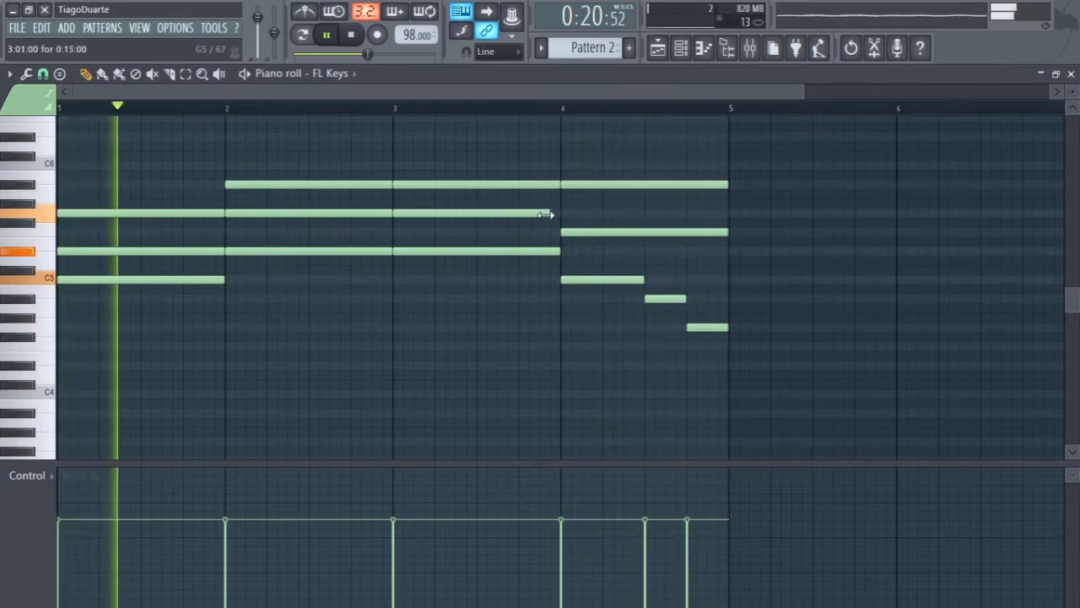
{"action": "left_click_drag", "start_coordinate": [507, 251], "coordinate": [504, 264]}
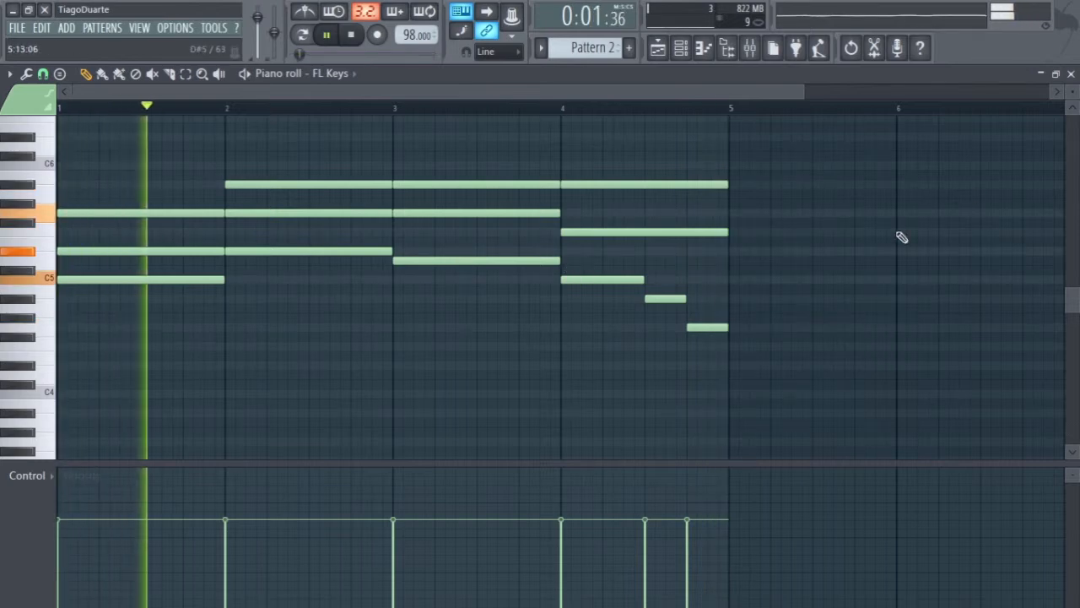
Review the 16-bar playlist arrangement with the revised chords during playback, then stop the song
{"action": "left_click", "coordinate": [1071, 74]}
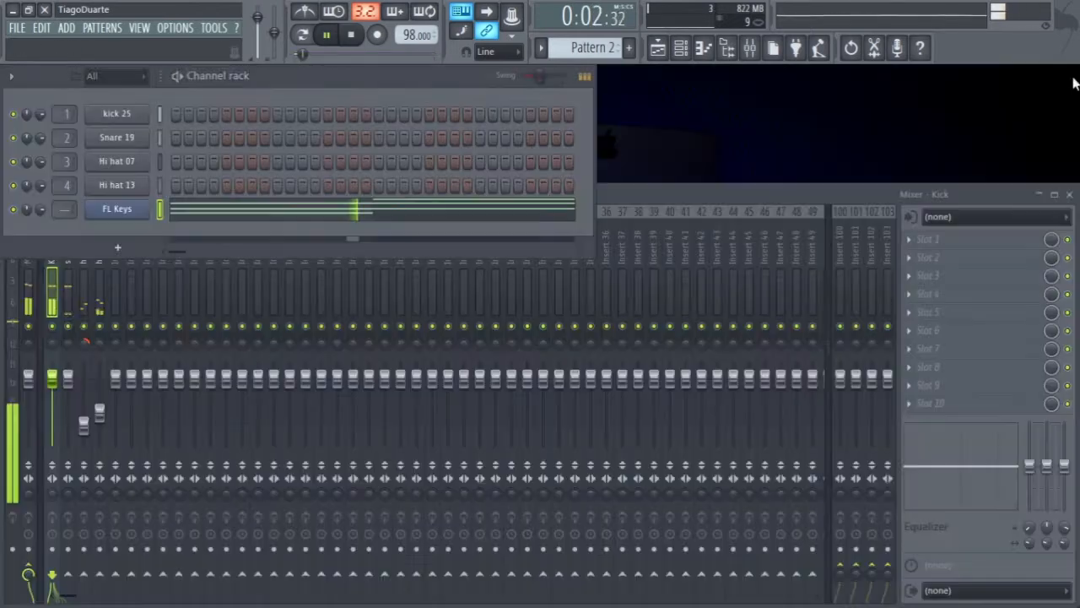
{"action": "left_click", "coordinate": [618, 203]}
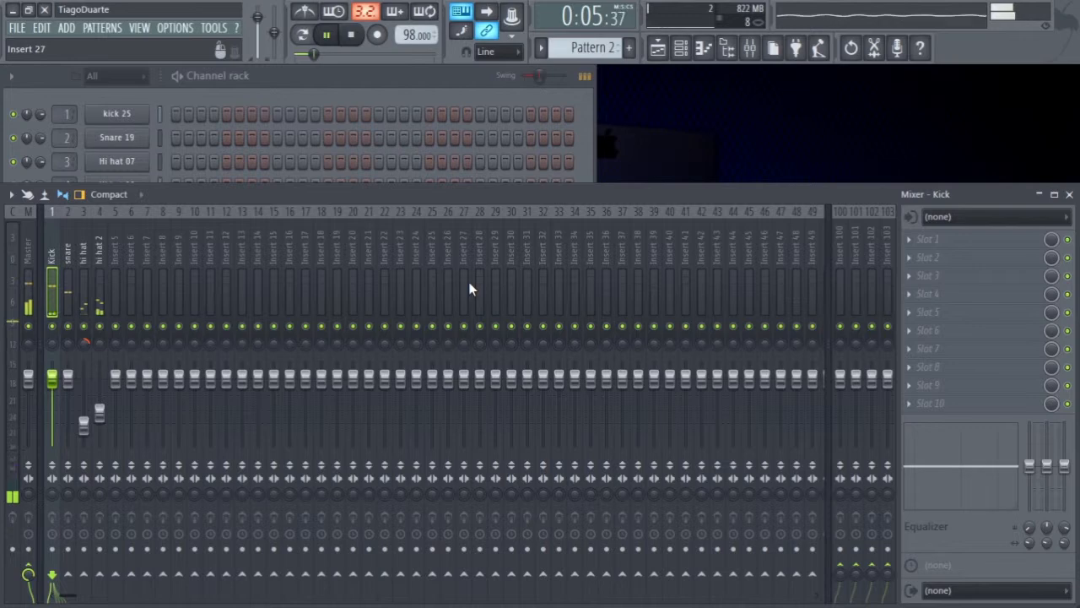
{"action": "left_click", "coordinate": [658, 50]}
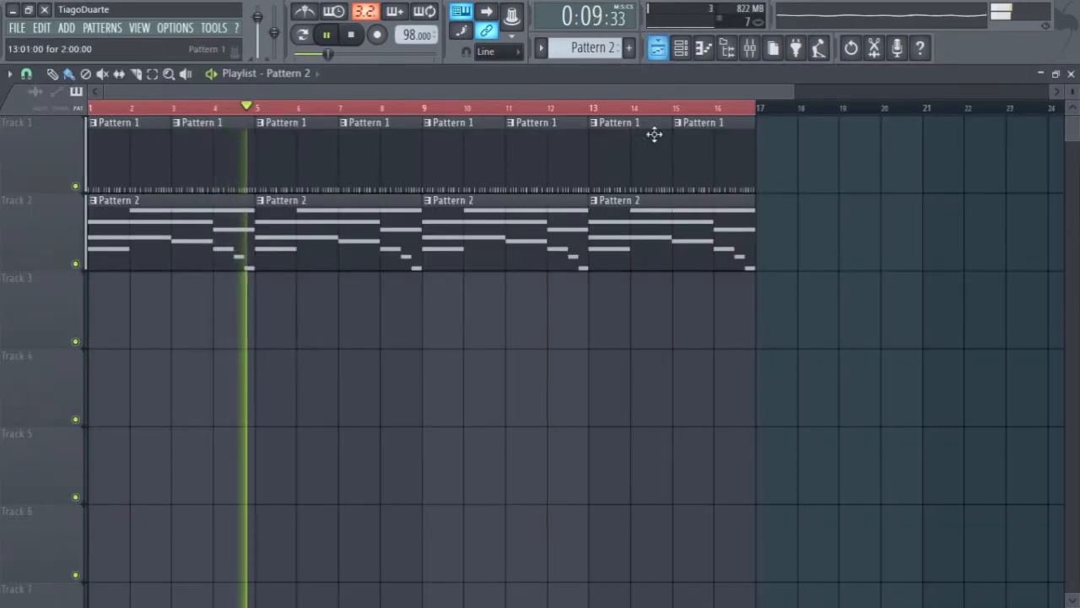
{"action": "right_click", "coordinate": [470, 376], "text": "ctrl"}
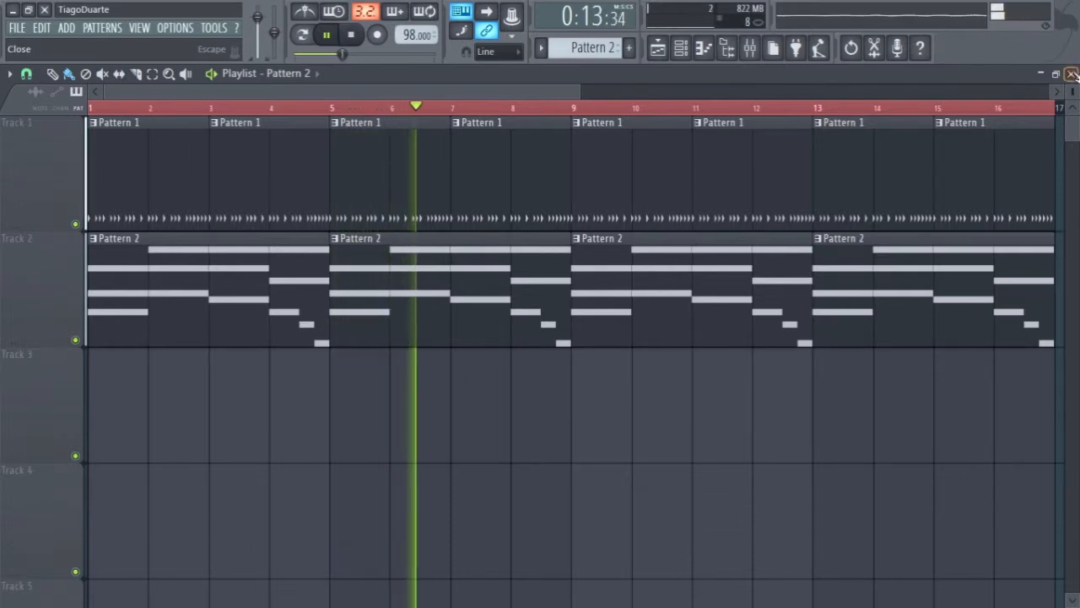
{"action": "key", "text": "F5"}
{"action": "left_click", "coordinate": [369, 100]}
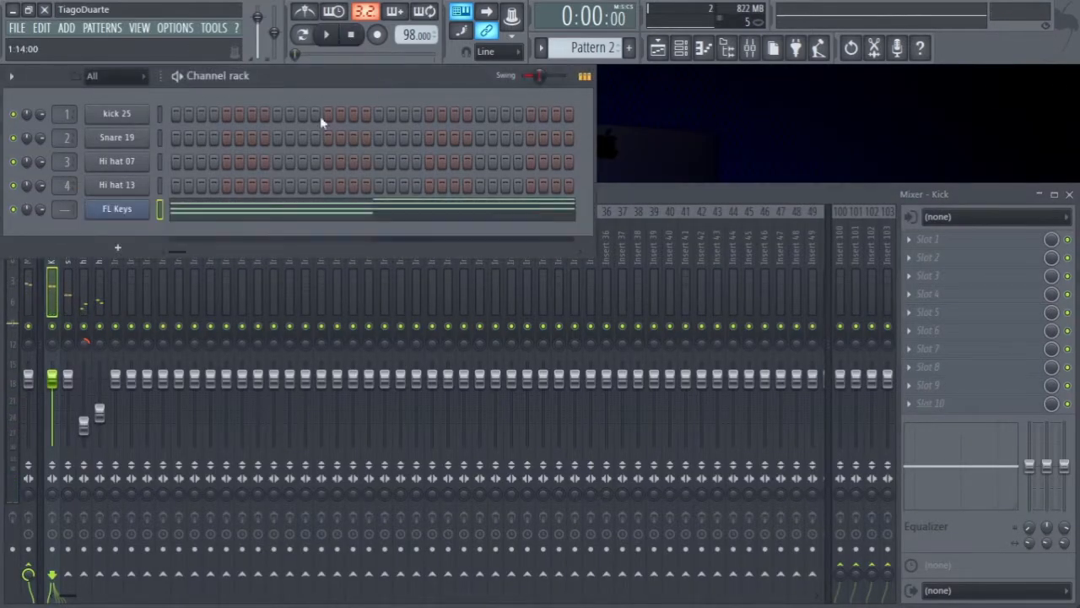
Inspect the FL Keys instrument settings, close them and play the song
{"action": "left_click", "coordinate": [118, 213]}
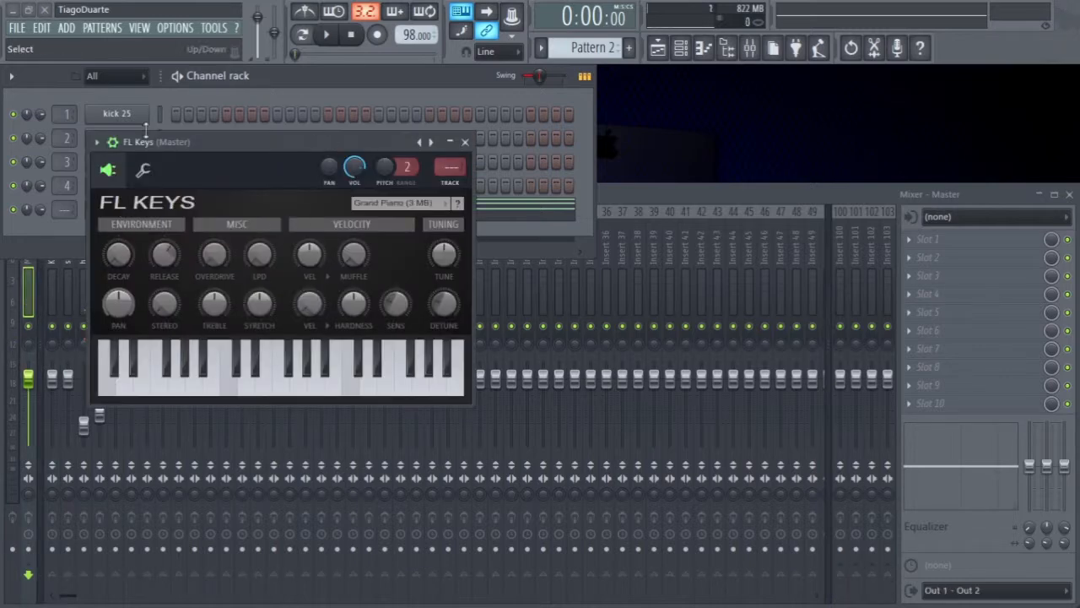
{"action": "left_click_drag", "start_coordinate": [232, 144], "coordinate": [373, 146]}
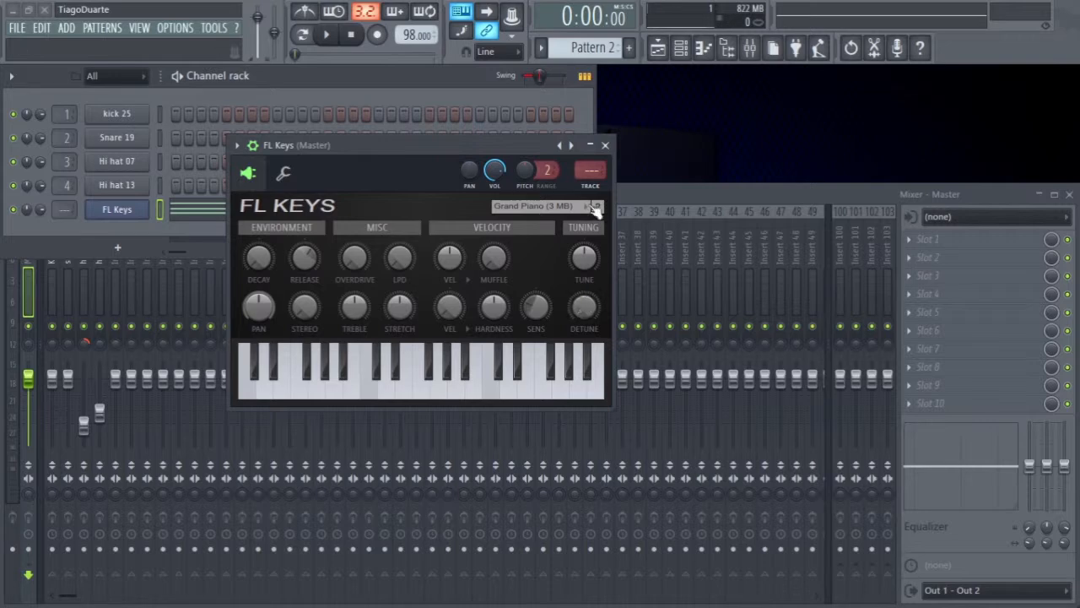
{"action": "left_click", "coordinate": [606, 146]}
{"action": "key", "text": "space"}
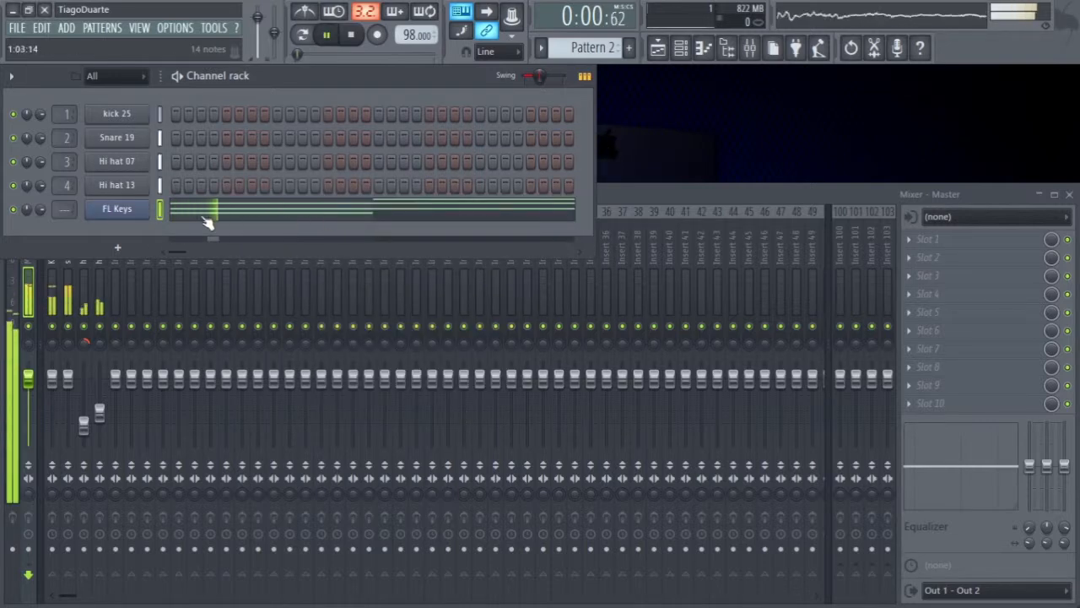
Route the FL Keys channel to mixer track 5 and name that track Piano
{"action": "left_click_drag", "start_coordinate": [72, 211], "coordinate": [72, 199]}
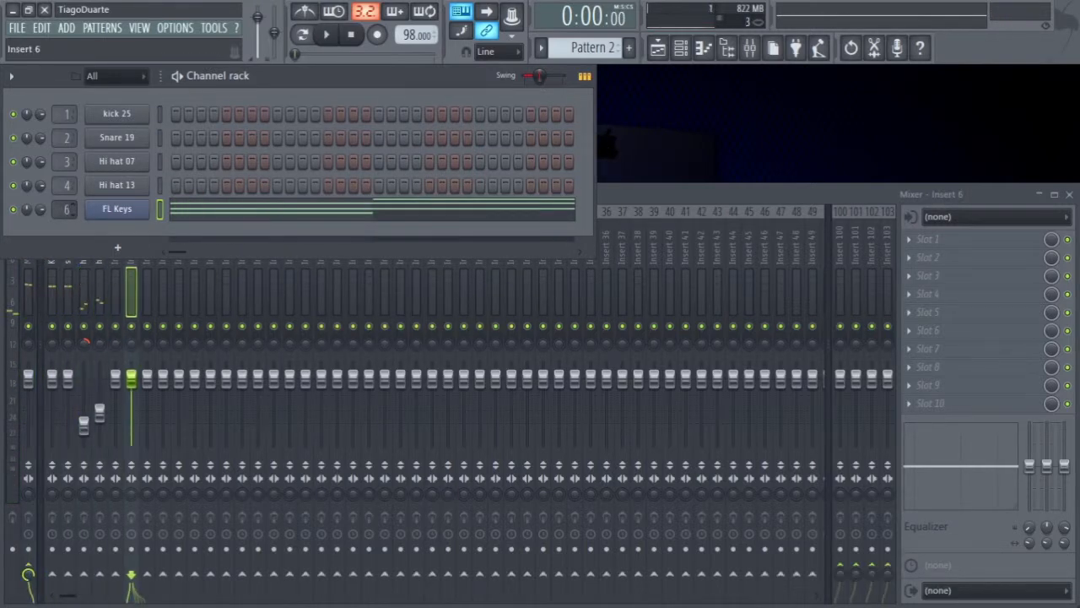
{"action": "left_click", "coordinate": [115, 265]}
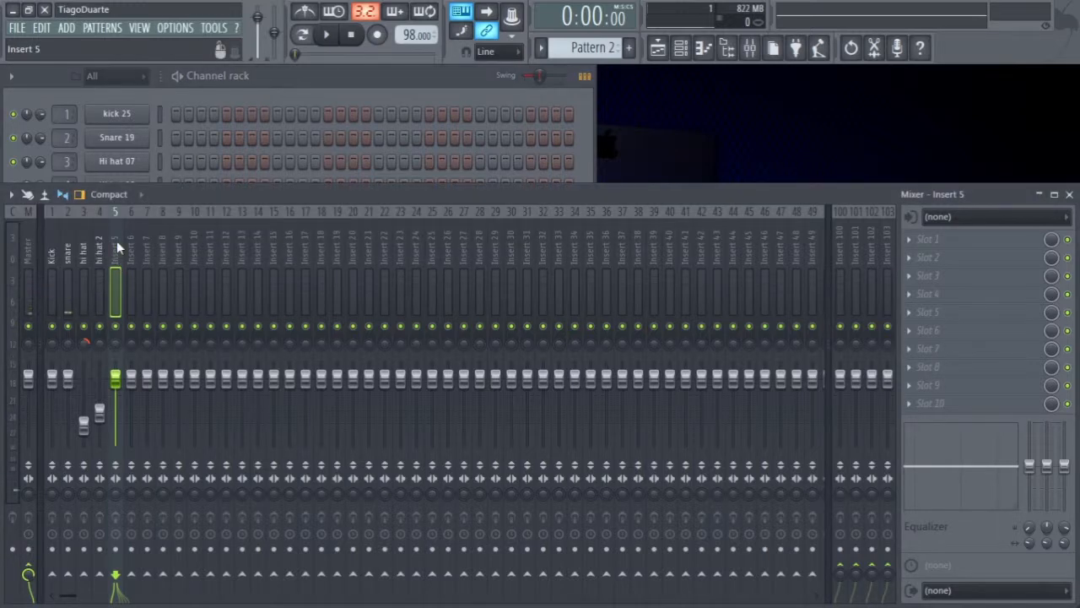
{"action": "double_click", "coordinate": [116, 241]}
{"action": "type", "text": "Pia"}
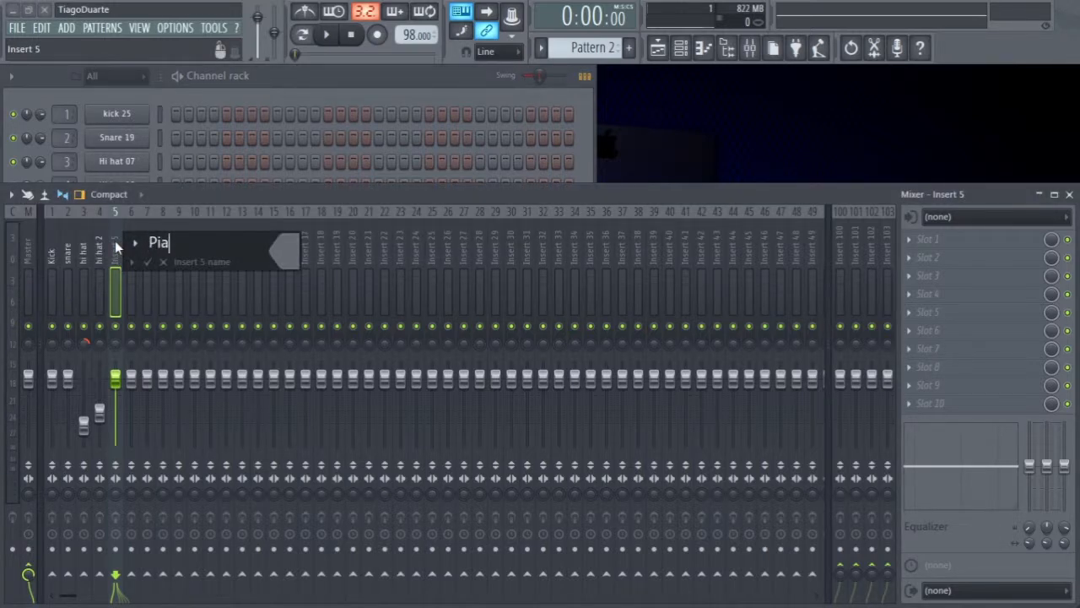
{"action": "type", "text": "no"}
{"action": "key", "text": "Return"}
Add a 3x Osc channel to the channel rack, audition its sound and close its window
{"action": "left_click", "coordinate": [305, 78]}
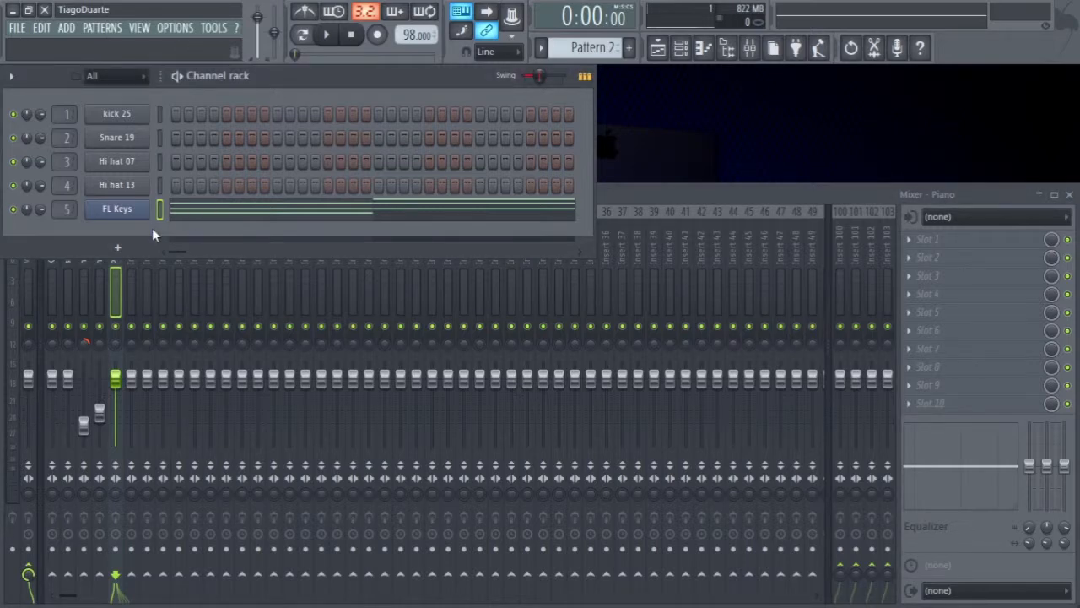
{"action": "left_click", "coordinate": [120, 248]}
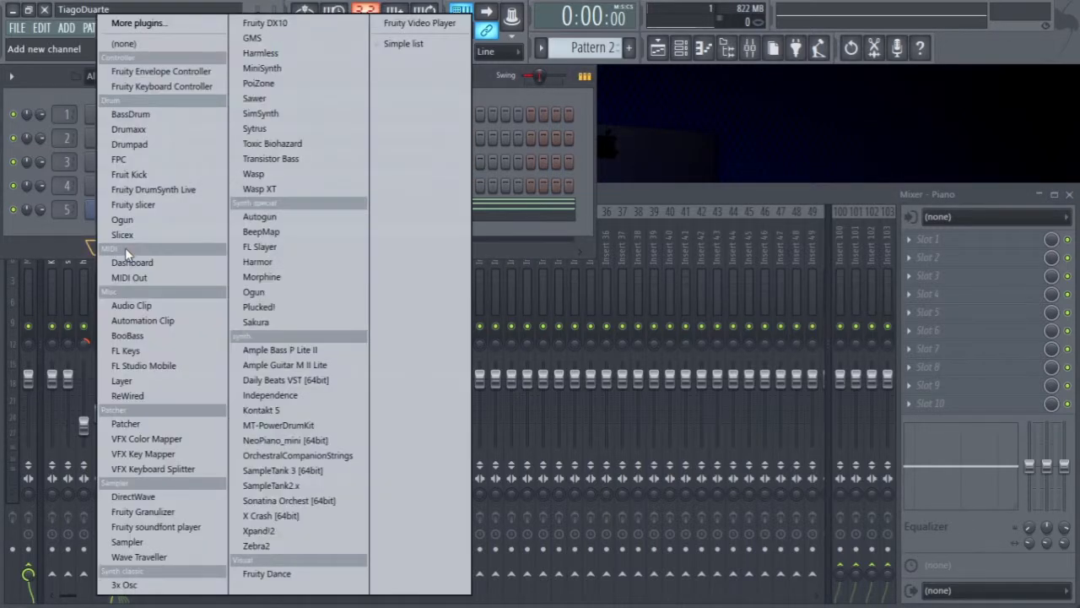
{"action": "left_click", "coordinate": [124, 584]}
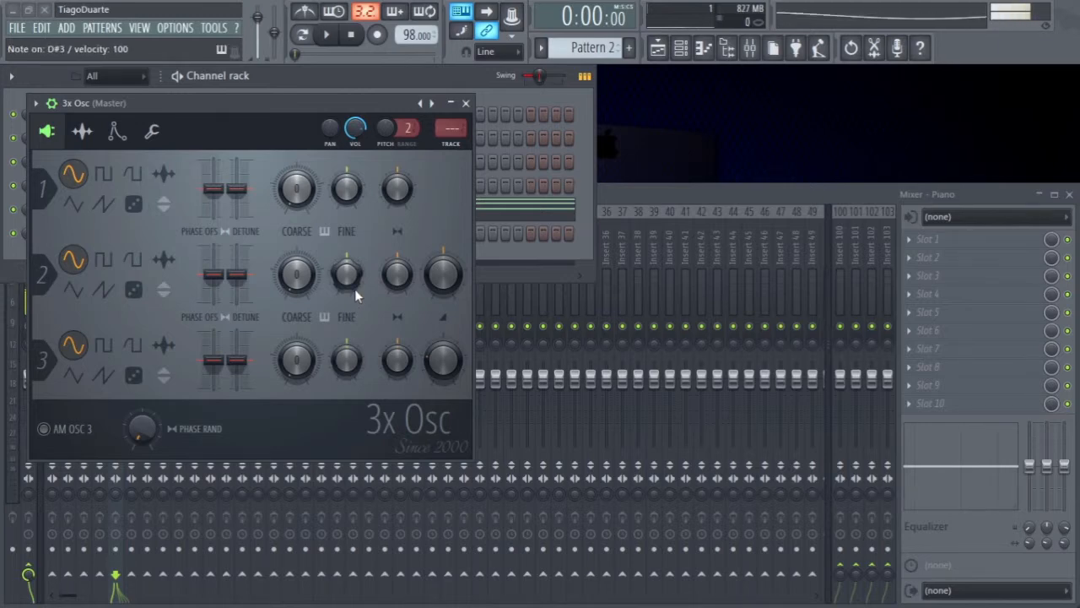
{"action": "left_click", "coordinate": [467, 103]}
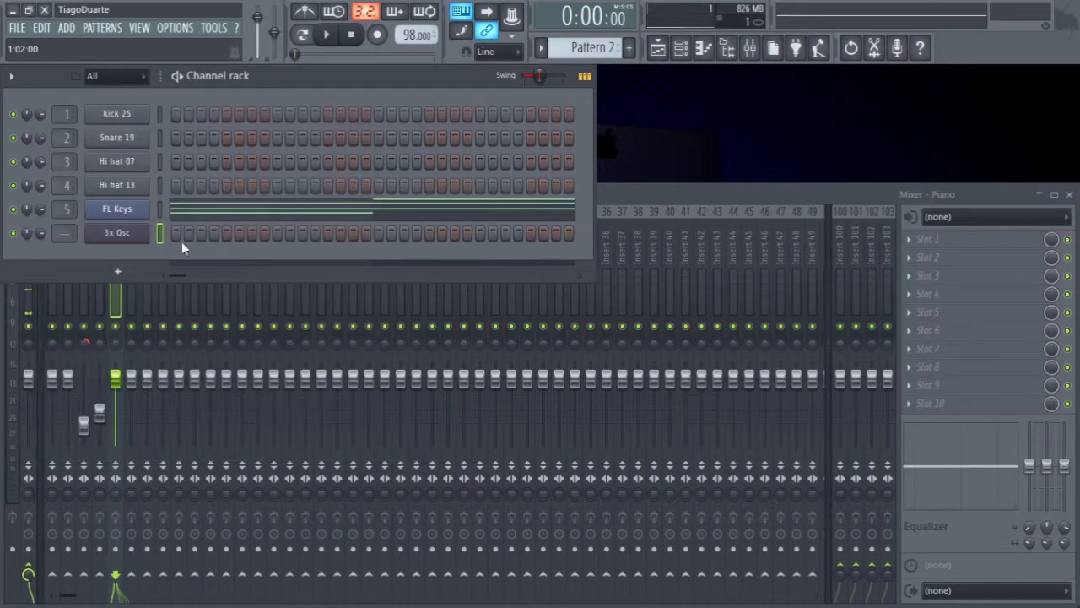
Open the 3x Osc piano roll and trace the chords' lowest notes with one-bar notes C5, D#5 and D5 in bars 1 to 3
{"action": "right_click", "coordinate": [138, 239]}
{"action": "left_click", "coordinate": [221, 240]}
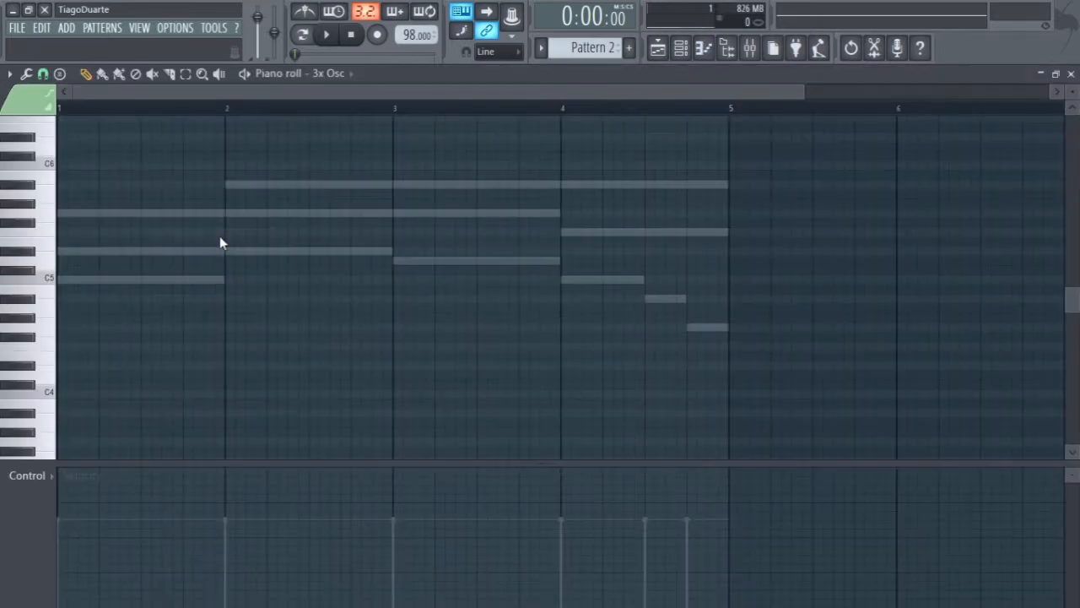
{"action": "scroll", "coordinate": [84, 312], "scroll_direction": "down", "scroll_amount": 3}
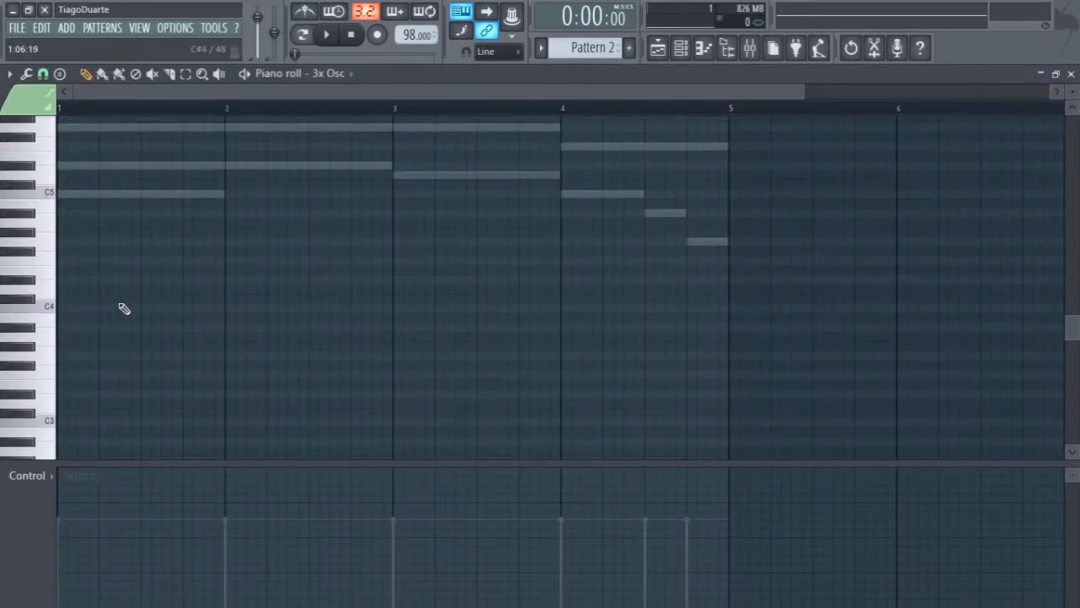
{"action": "left_click", "coordinate": [69, 194]}
{"action": "left_click", "coordinate": [228, 166]}
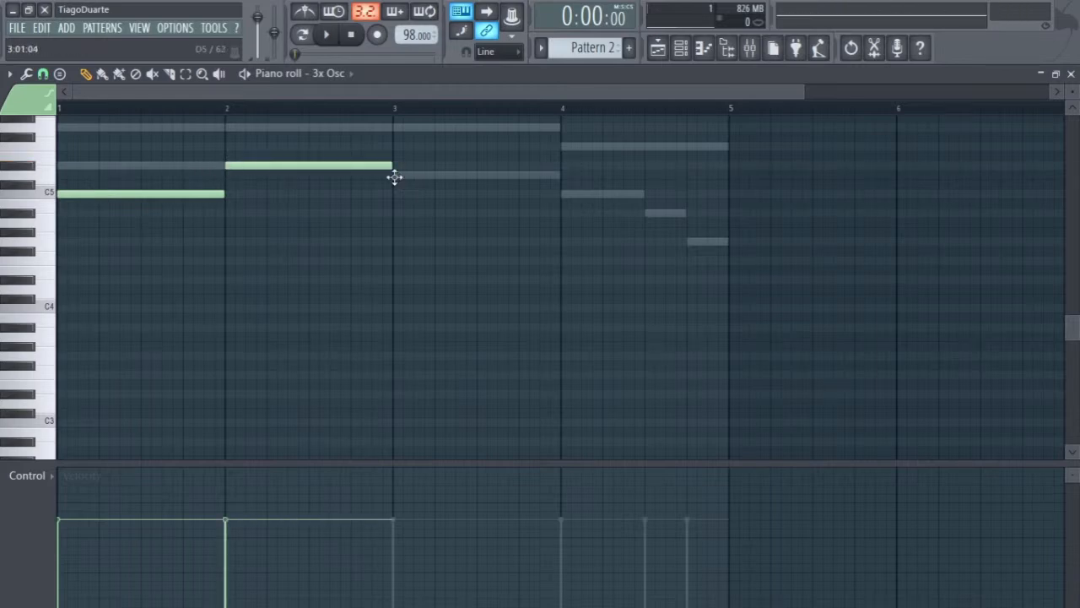
{"action": "left_click", "coordinate": [397, 176]}
Fill bar 4 of the 3x Osc line with a half-bar C5 followed by quarter-bar A#4 and G4 notes
{"action": "left_click", "coordinate": [564, 194]}
{"action": "left_click_drag", "start_coordinate": [728, 194], "coordinate": [634, 202]}
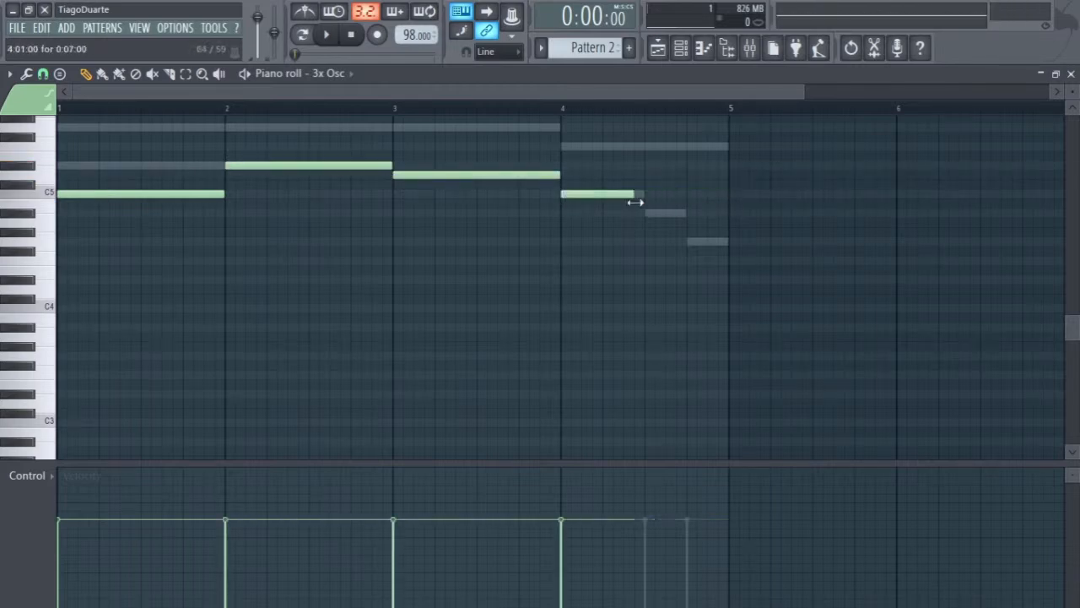
{"action": "left_click", "coordinate": [646, 213]}
{"action": "left_click_drag", "start_coordinate": [729, 215], "coordinate": [689, 217]}
{"action": "left_click", "coordinate": [690, 243]}
{"action": "scroll", "coordinate": [658, 278], "scroll_direction": "up", "scroll_amount": 2}
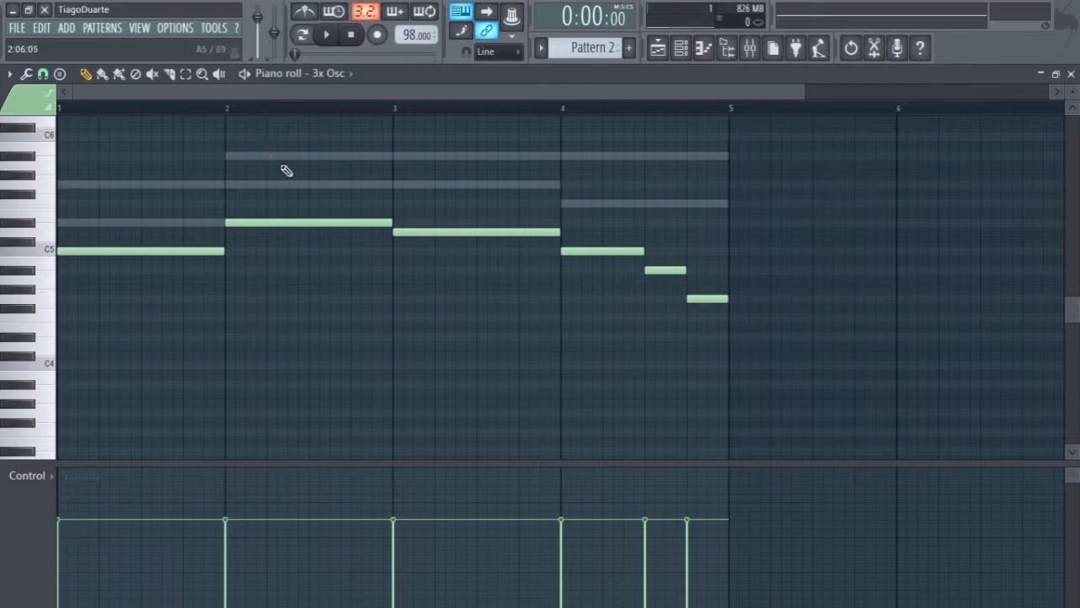
Turn the piano roll's ghost channels off and back on
{"action": "left_click", "coordinate": [9, 74]}
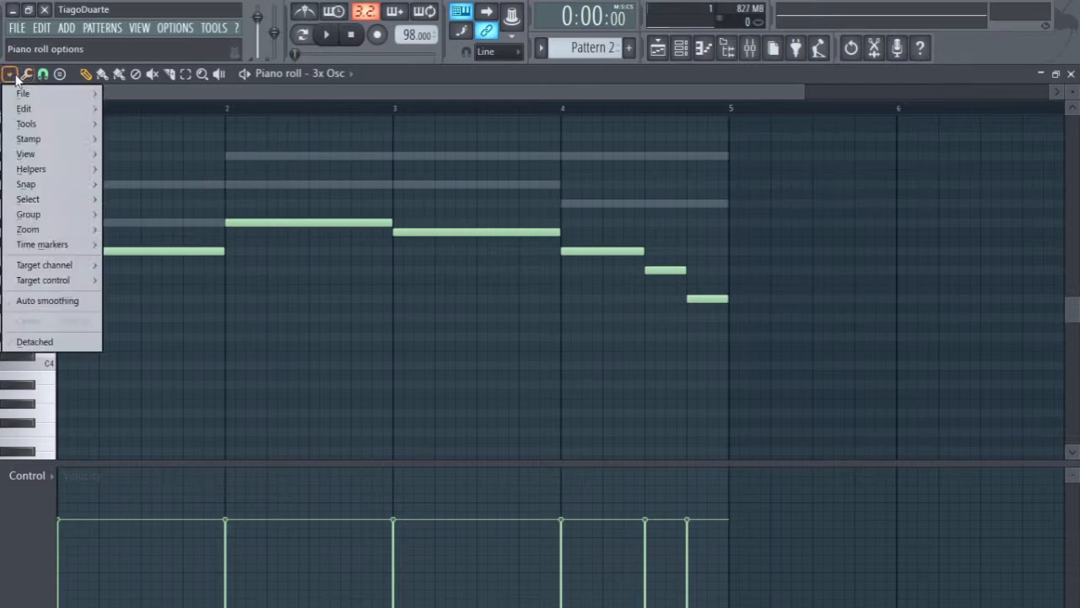
{"action": "mouse_move", "coordinate": [32, 173]}
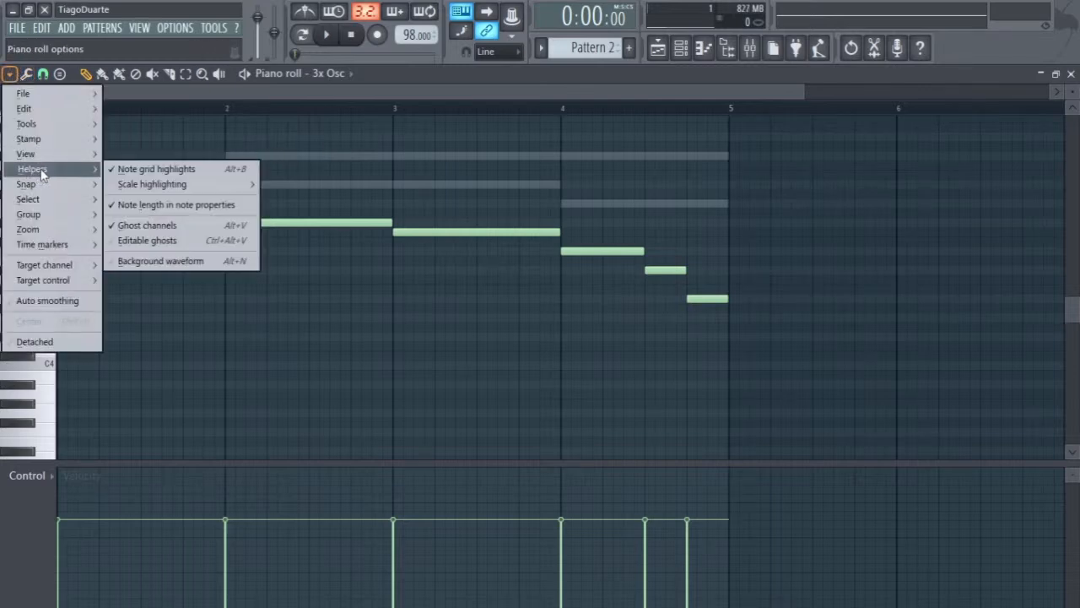
{"action": "left_click", "coordinate": [170, 226]}
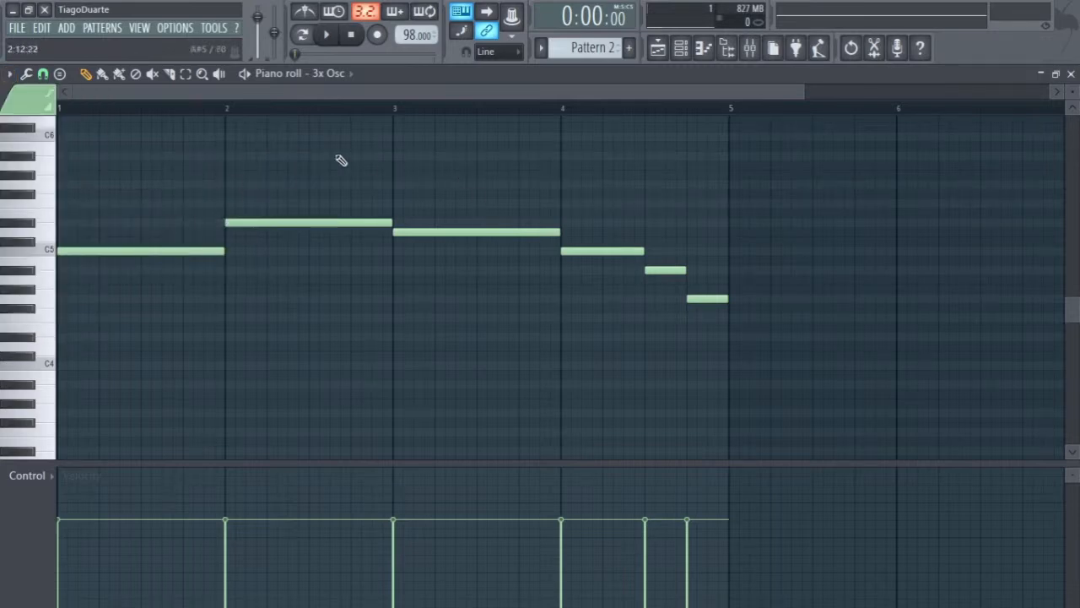
{"action": "left_click", "coordinate": [14, 76]}
{"action": "mouse_move", "coordinate": [49, 168]}
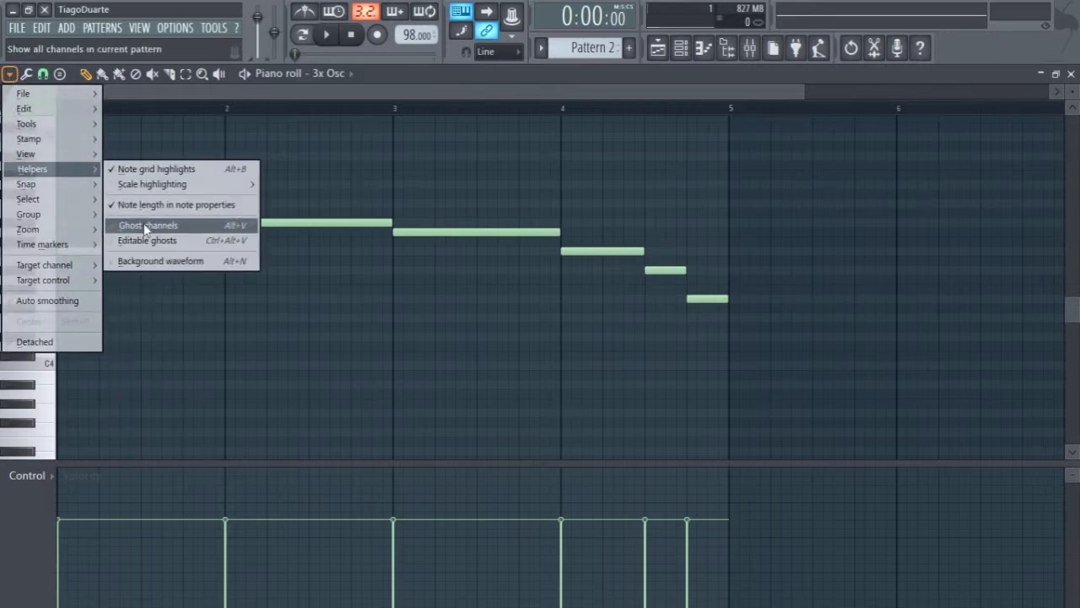
{"action": "left_click", "coordinate": [143, 224]}
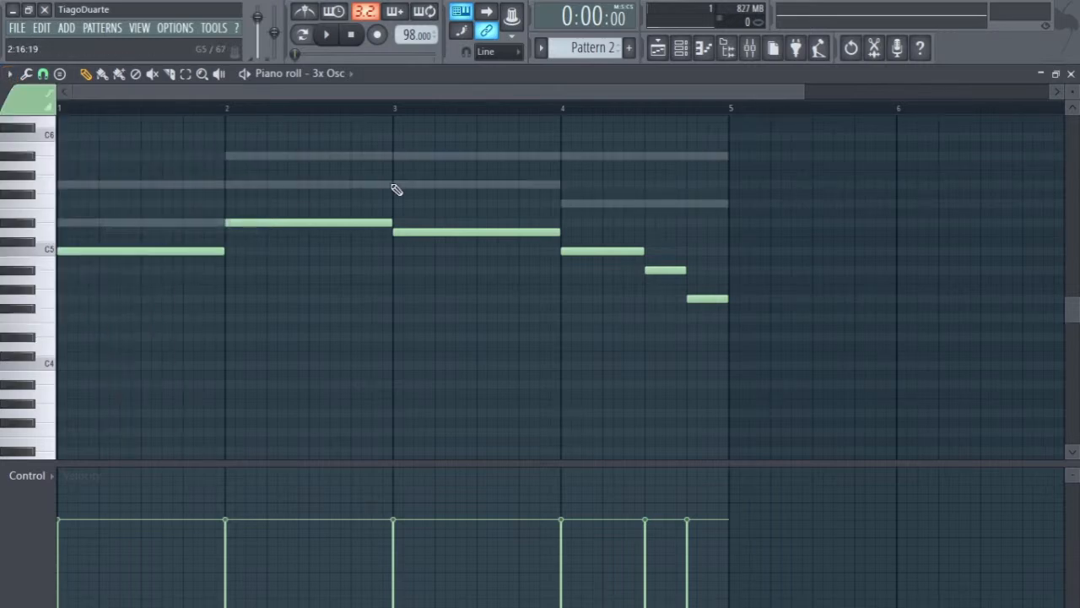
Compare the FL Keys chord notes with the 3x Osc line in their piano rolls
{"action": "left_click", "coordinate": [1071, 74]}
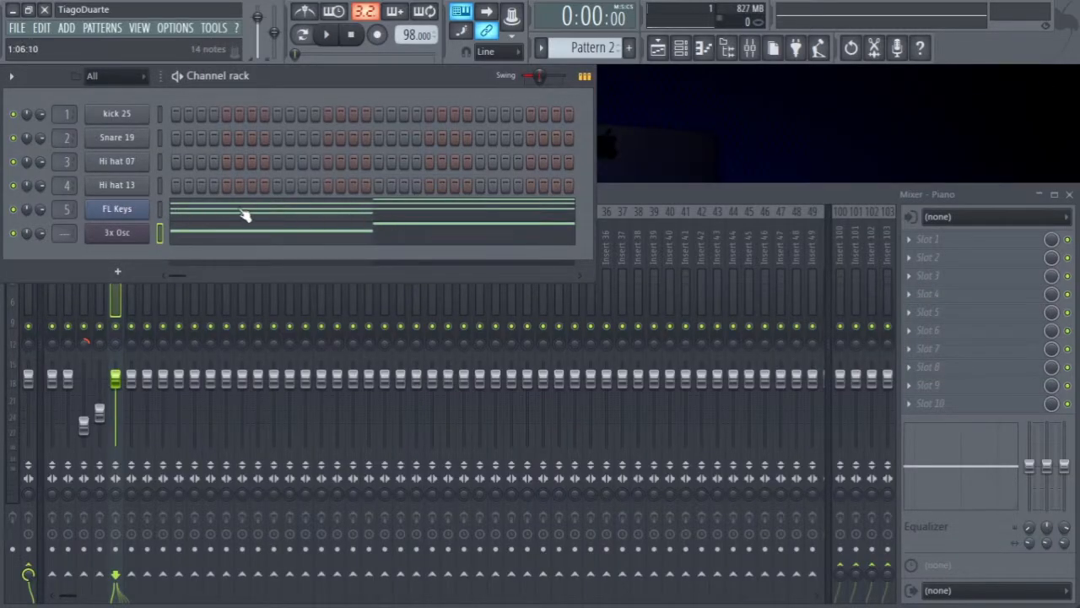
{"action": "left_click", "coordinate": [336, 218]}
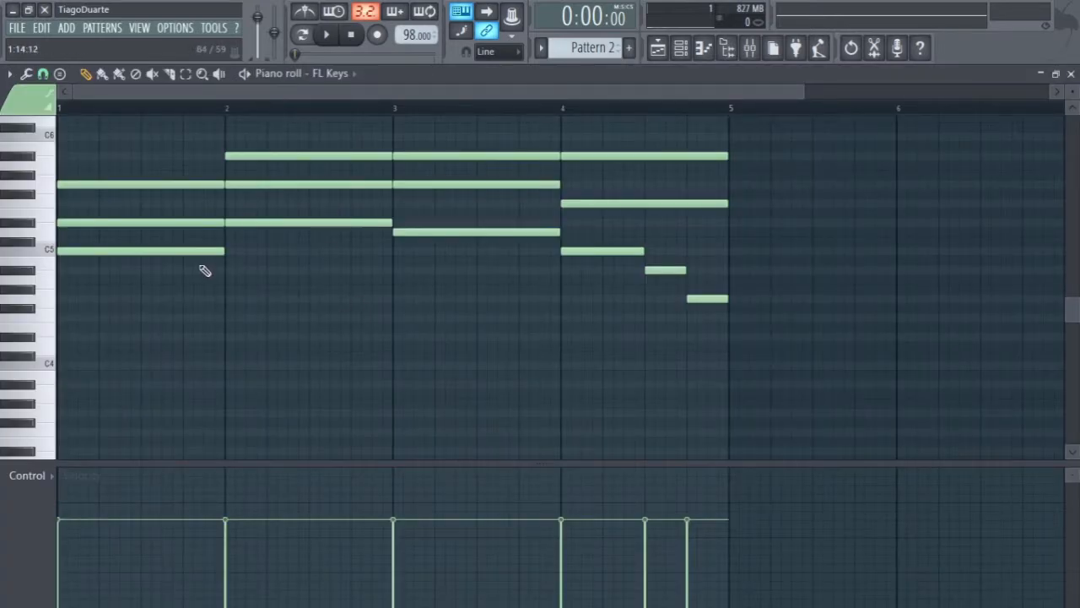
{"action": "left_click", "coordinate": [1071, 74]}
{"action": "left_click", "coordinate": [282, 232]}
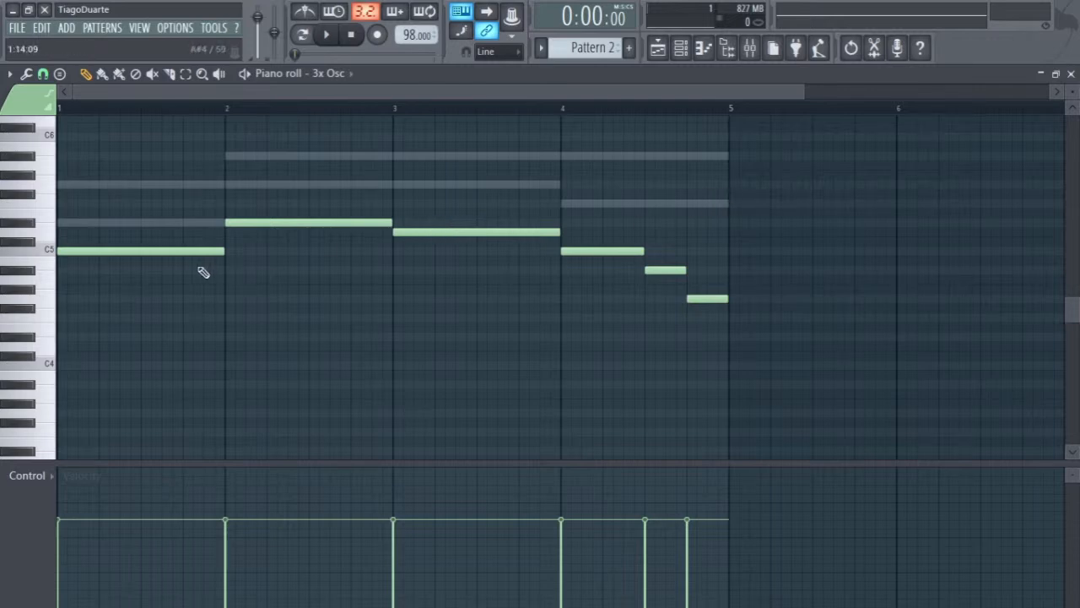
Transpose all the 3x Osc notes down one octave, then play the song with the piano roll closed
{"action": "left_click_drag", "start_coordinate": [53, 249], "coordinate": [34, 233]}
{"action": "left_click_drag", "start_coordinate": [799, 160], "coordinate": [96, 321]}
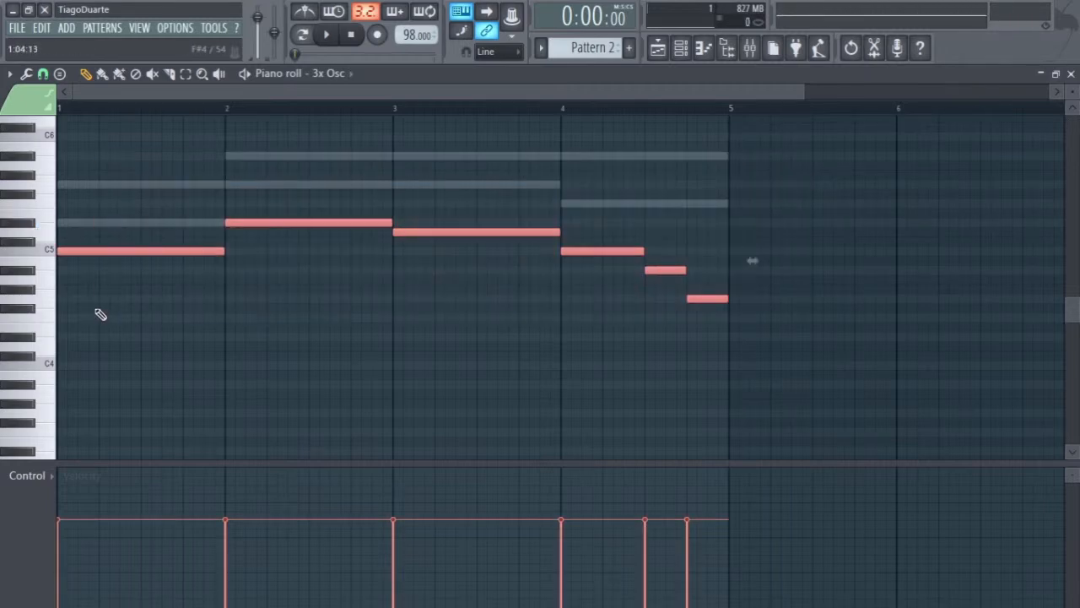
{"action": "left_click_drag", "start_coordinate": [812, 162], "coordinate": [89, 330]}
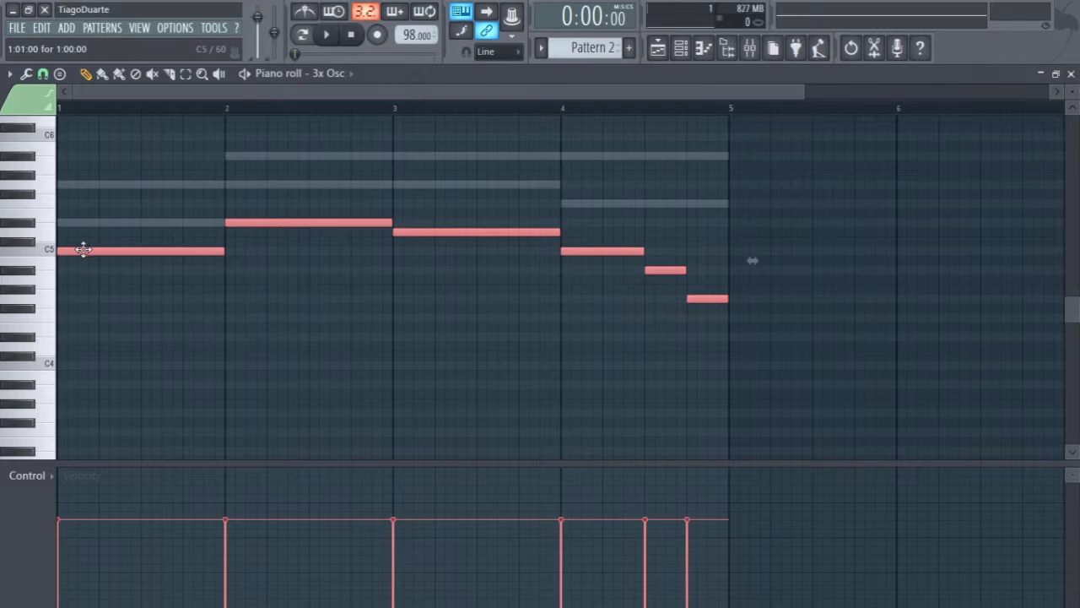
{"action": "mouse_move", "coordinate": [82, 250]}
{"action": "left_mouse_down"}
{"action": "mouse_move", "coordinate": [75, 374]}
{"action": "mouse_move", "coordinate": [80, 246]}
{"action": "left_mouse_up"}
{"action": "key", "text": "ctrl+Down"}
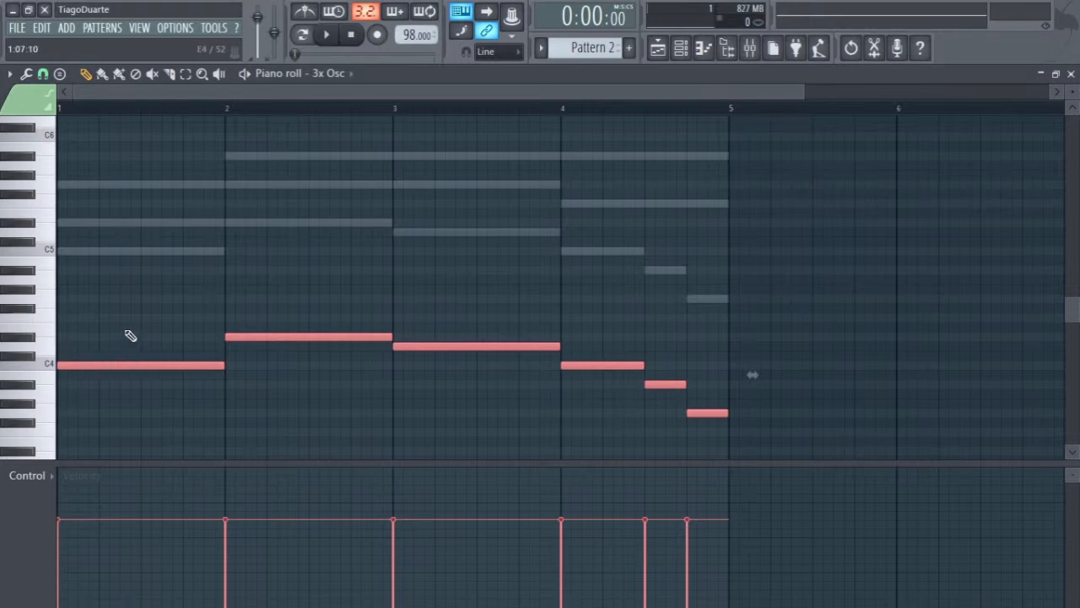
{"action": "key", "text": "ctrl+d"}
{"action": "left_click", "coordinate": [329, 37]}
{"action": "left_click", "coordinate": [1072, 74]}
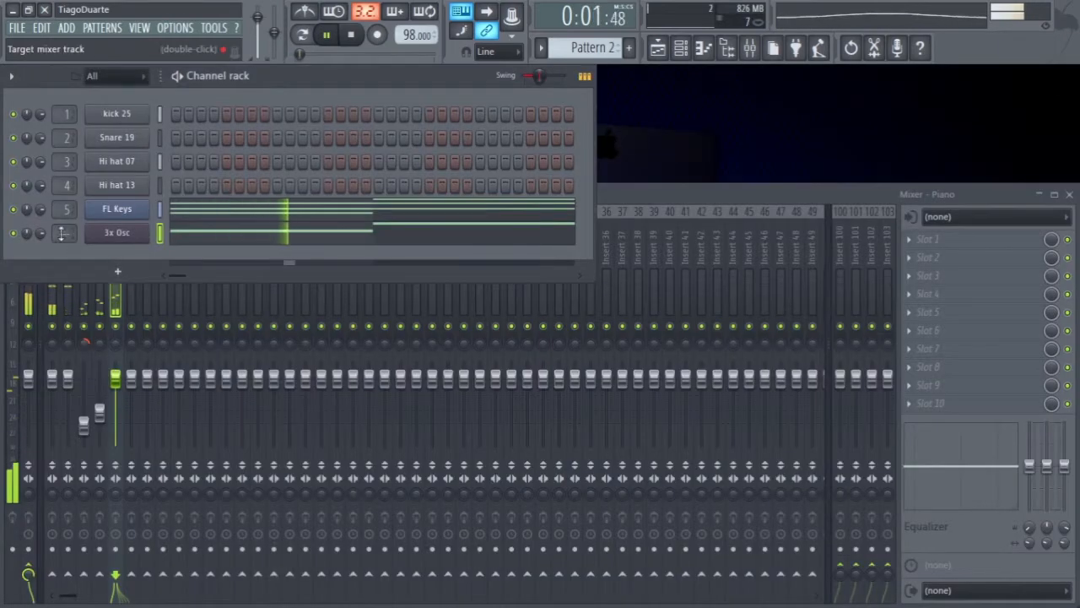
Route the 3x Osc channel to mixer track 6 and name that track Bass
{"action": "scroll", "coordinate": [65, 235], "scroll_direction": "up", "scroll_amount": 1}
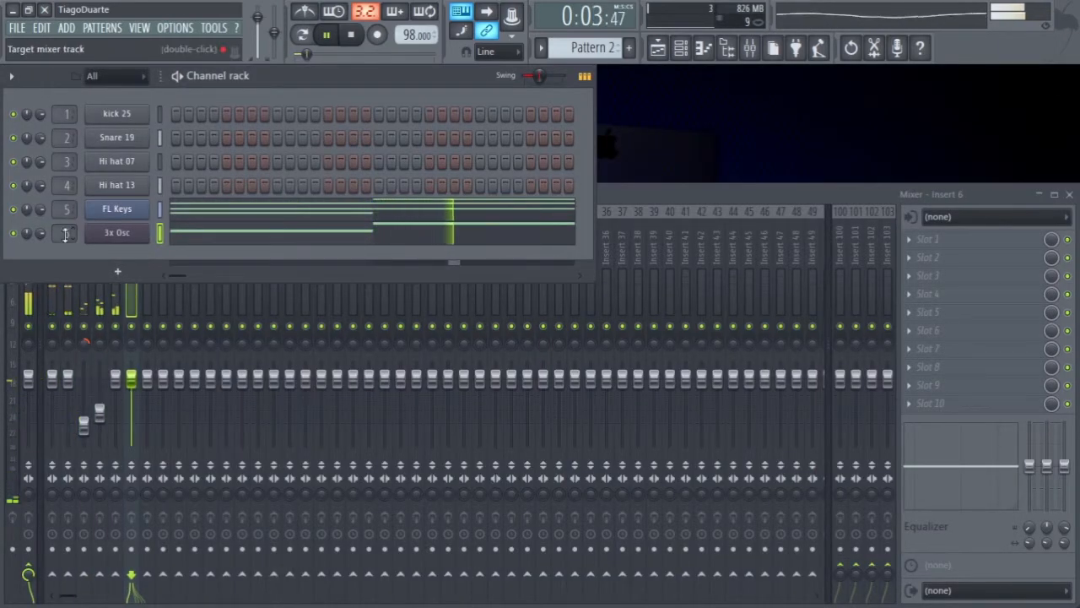
{"action": "key", "text": "space"}
{"action": "left_click", "coordinate": [131, 295]}
{"action": "key", "text": "F2"}
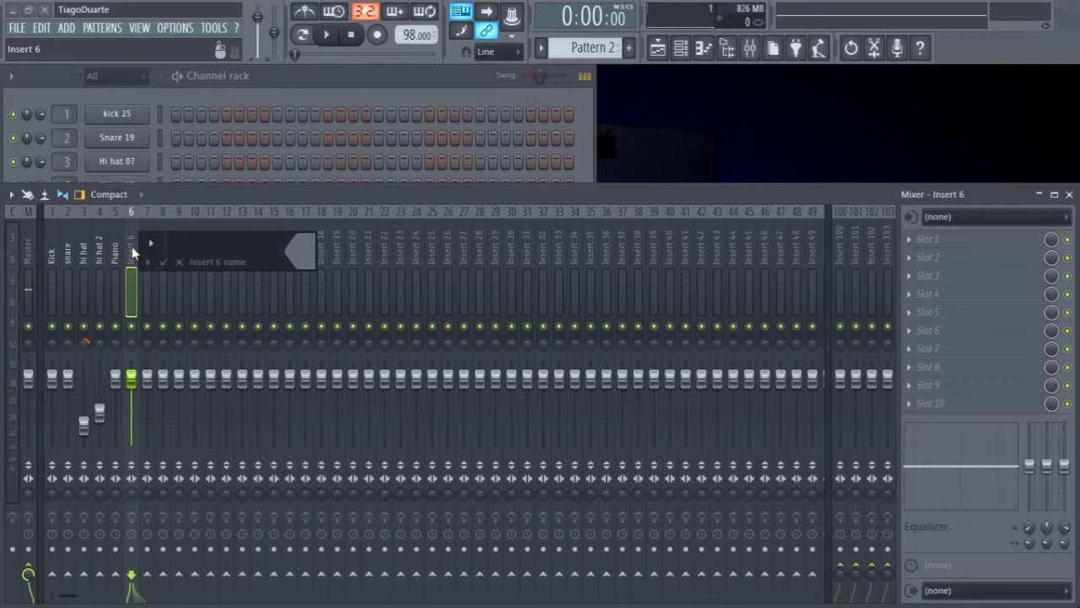
{"action": "type", "text": "BAs"}
{"action": "key", "text": "BackSpace"}
{"action": "key", "text": "BackSpace"}
{"action": "type", "text": "ass"}
{"action": "key", "text": "Return"}
Play the song and lower the Bass mixer track's volume to 80% (-4.8 dB)
{"action": "left_click", "coordinate": [310, 73]}
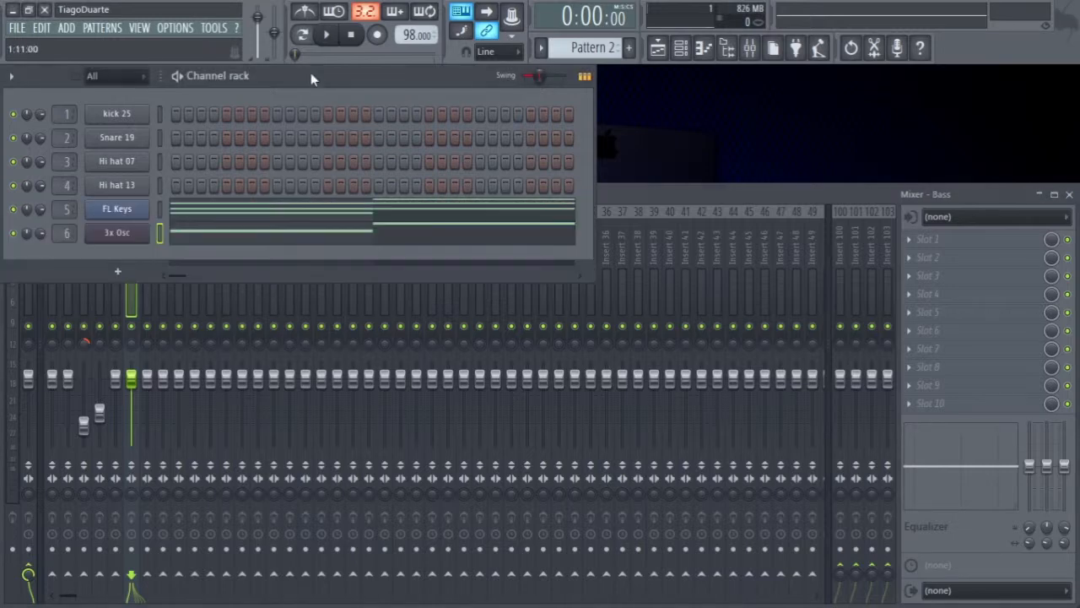
{"action": "key", "text": "space"}
{"action": "left_click", "coordinate": [663, 206]}
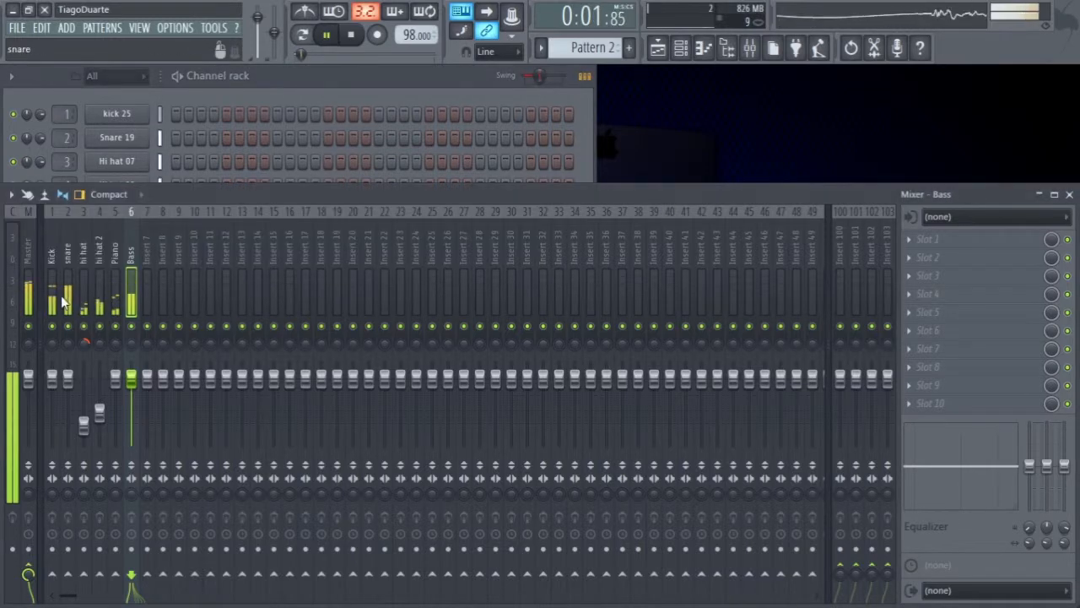
{"action": "left_click_drag", "start_coordinate": [139, 381], "coordinate": [131, 393]}
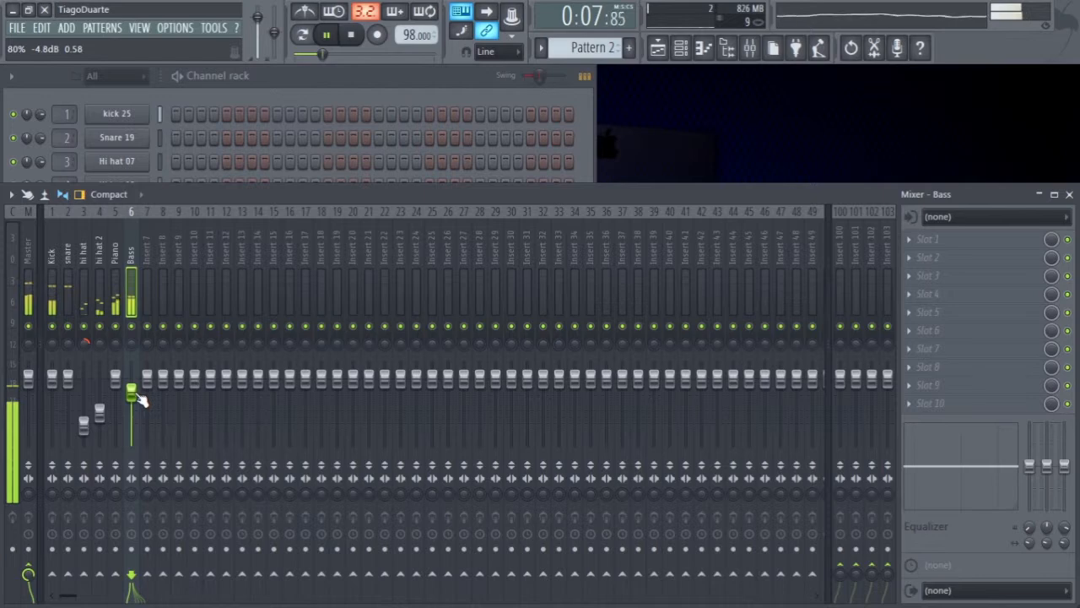
Open the 3x Osc settings and set oscillator 1 to a square wave and oscillator 2 to the rounded saw wave
{"action": "left_click", "coordinate": [341, 81]}
{"action": "left_click", "coordinate": [117, 231]}
{"action": "left_click_drag", "start_coordinate": [245, 105], "coordinate": [358, 160]}
{"action": "left_click", "coordinate": [216, 230]}
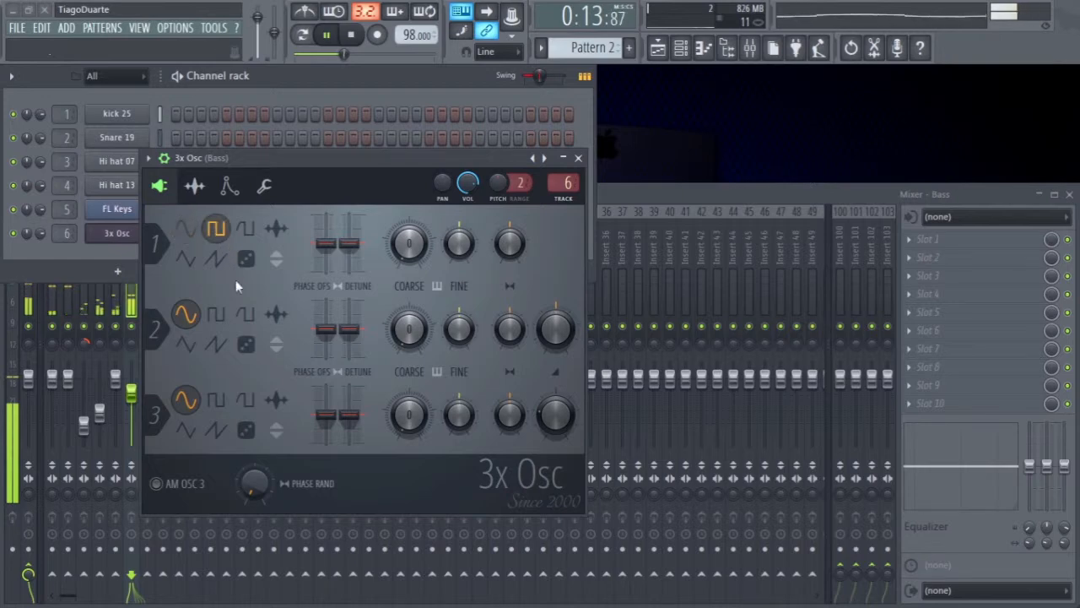
{"action": "left_click", "coordinate": [245, 314]}
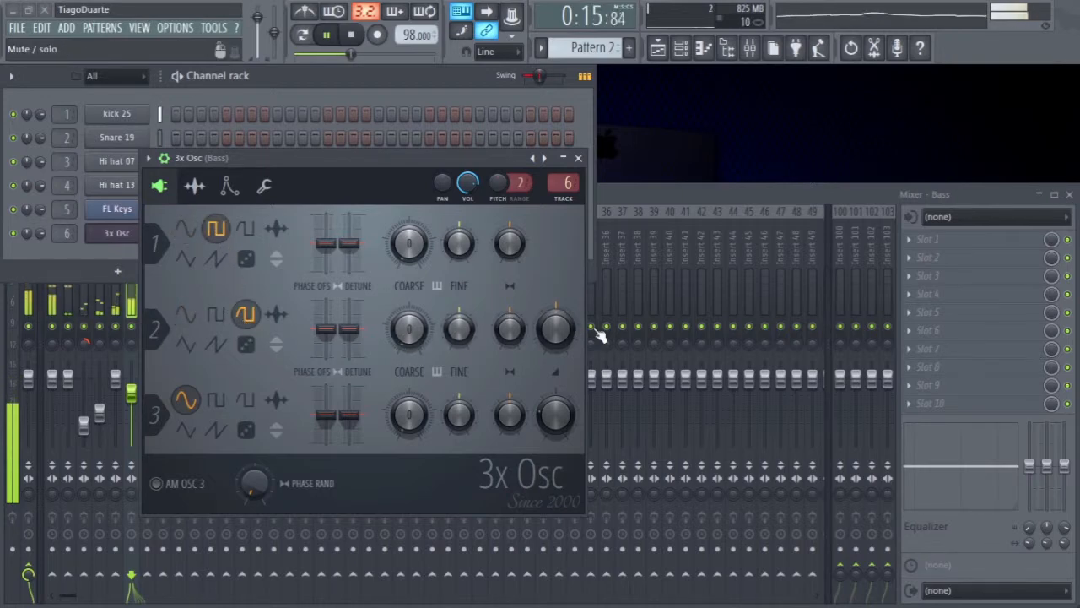
Set oscillator 2's mix level to 32%, close the 3x Osc window and stop the song
{"action": "left_click_drag", "start_coordinate": [557, 331], "coordinate": [557, 359]}
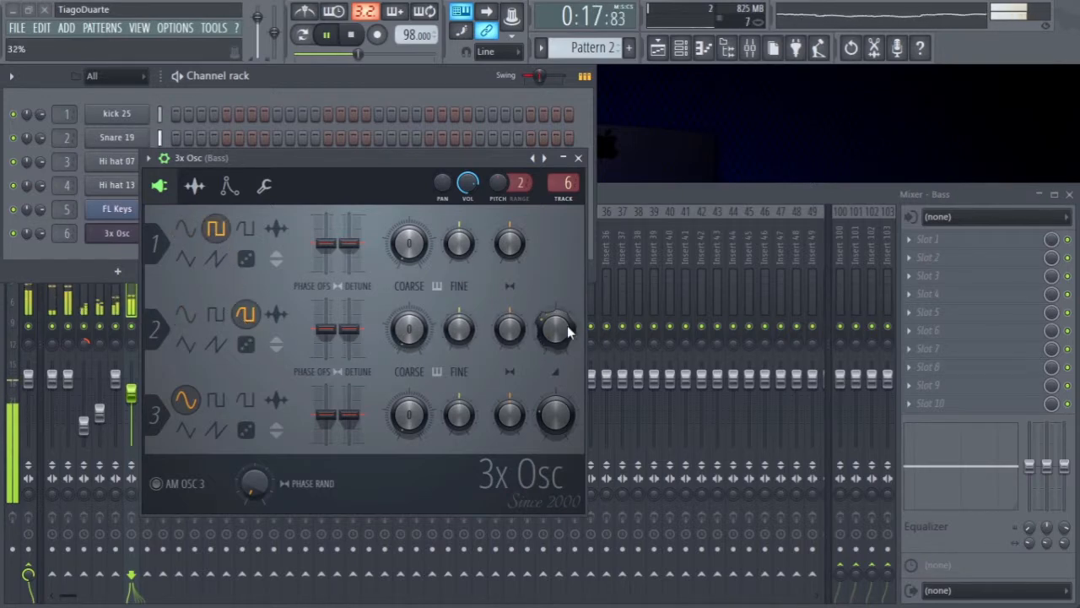
{"action": "left_click", "coordinate": [578, 158]}
{"action": "left_click", "coordinate": [666, 192]}
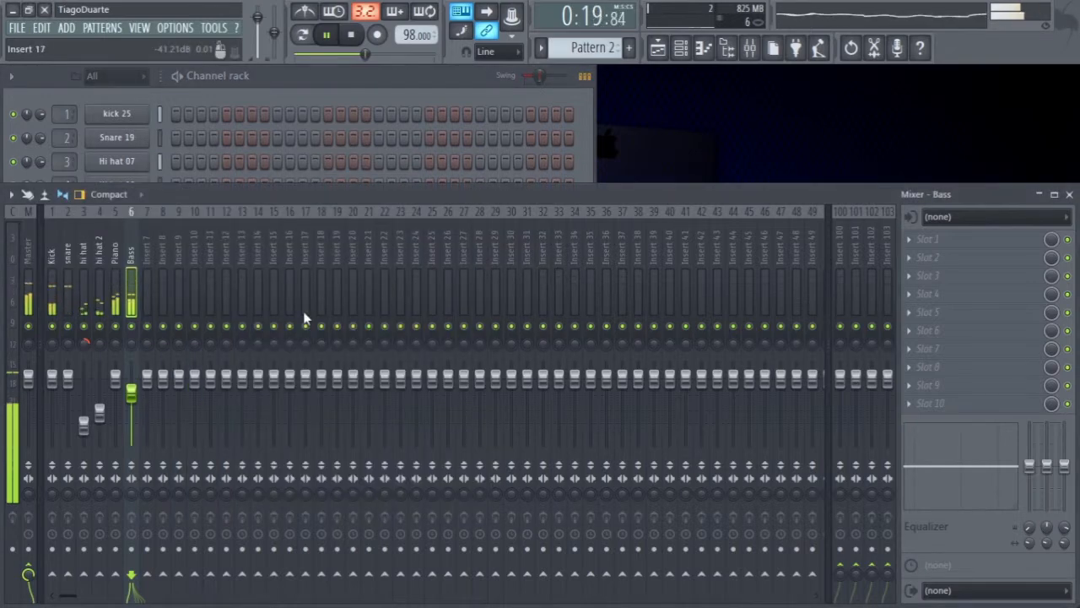
{"action": "key", "text": "space"}
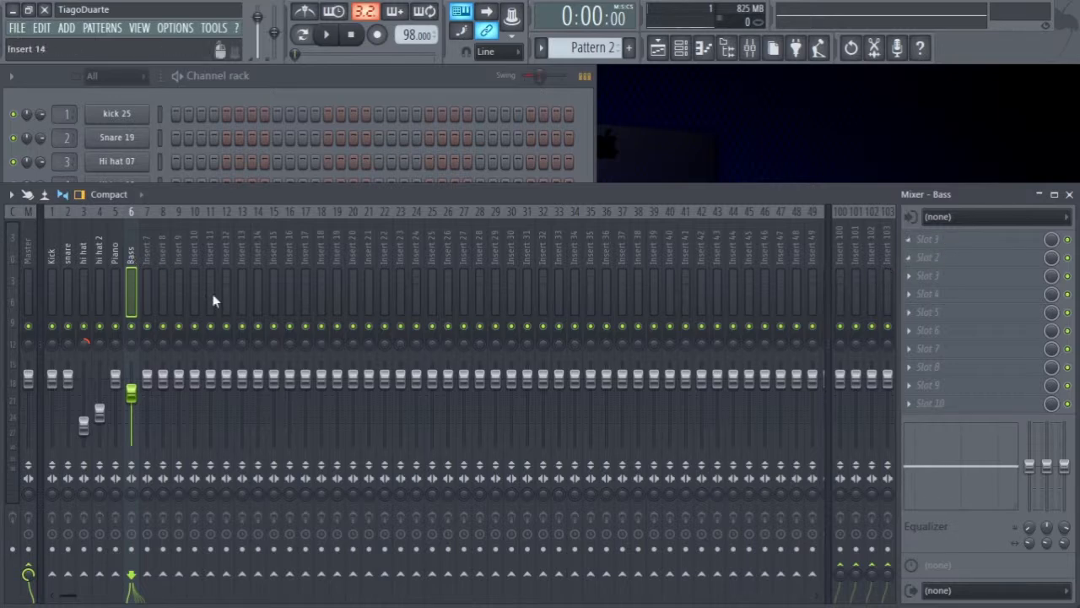
{"action": "left_click", "coordinate": [114, 253]}
{"action": "left_click", "coordinate": [103, 252]}
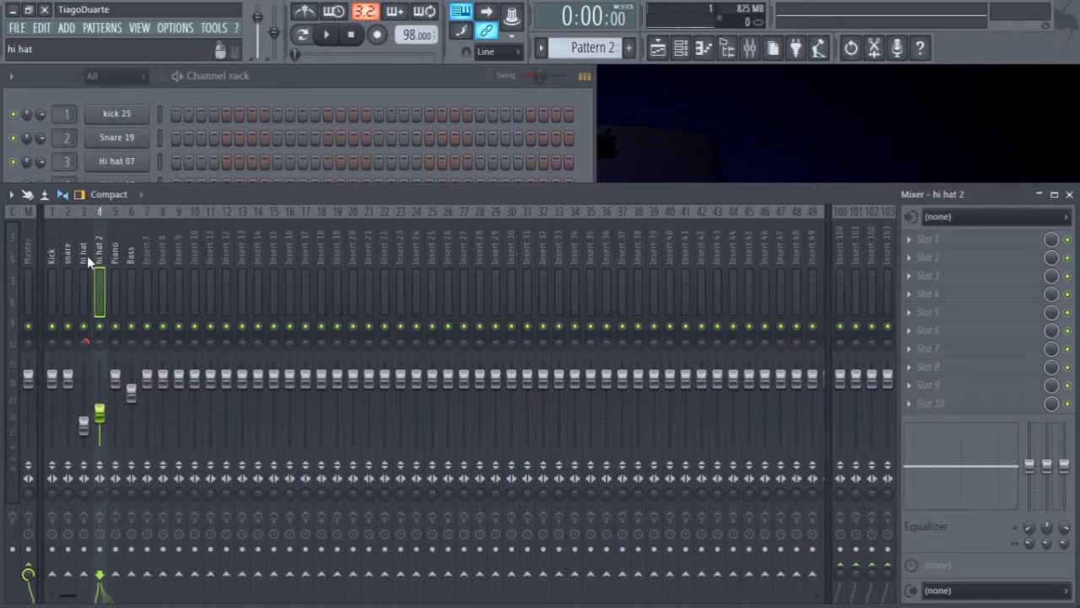
{"action": "left_click", "coordinate": [115, 253]}
{"action": "left_click", "coordinate": [130, 252]}
{"action": "left_click", "coordinate": [118, 252]}
{"action": "left_click", "coordinate": [131, 250]}
{"action": "left_click", "coordinate": [117, 250]}
Add Fruity Parametric EQ 2 to the Bass track's first effect slot and move its window clear of the track
{"action": "left_click", "coordinate": [128, 250]}
{"action": "left_click", "coordinate": [938, 240]}
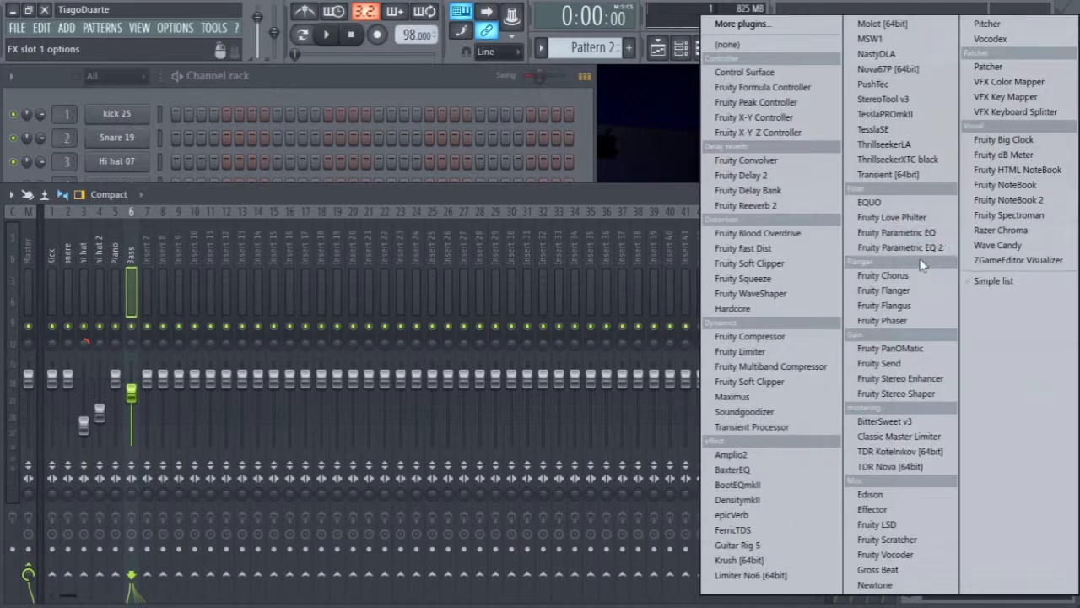
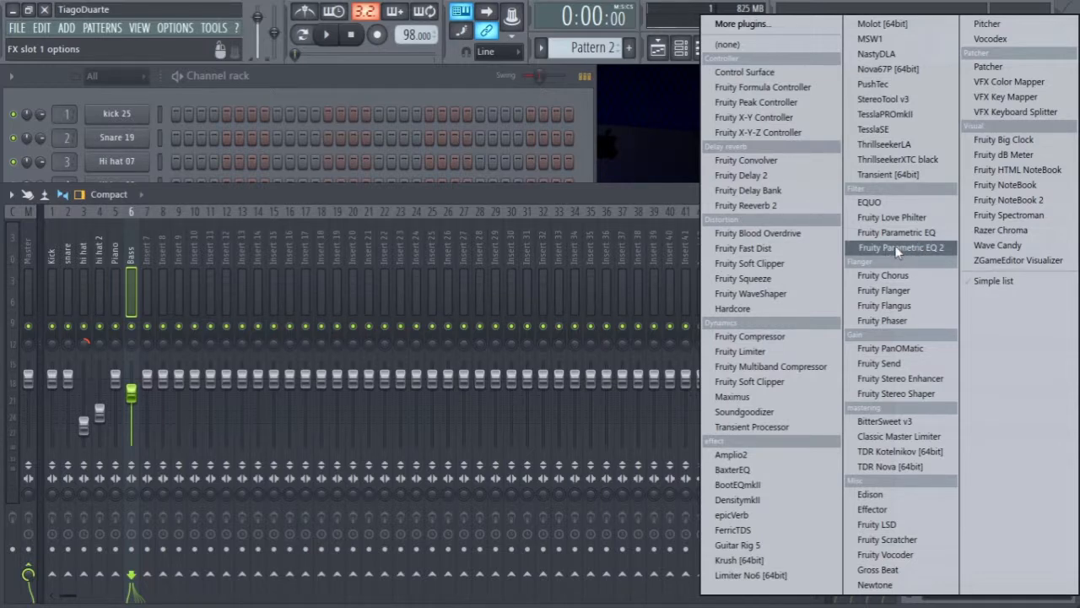
{"action": "left_click", "coordinate": [898, 249]}
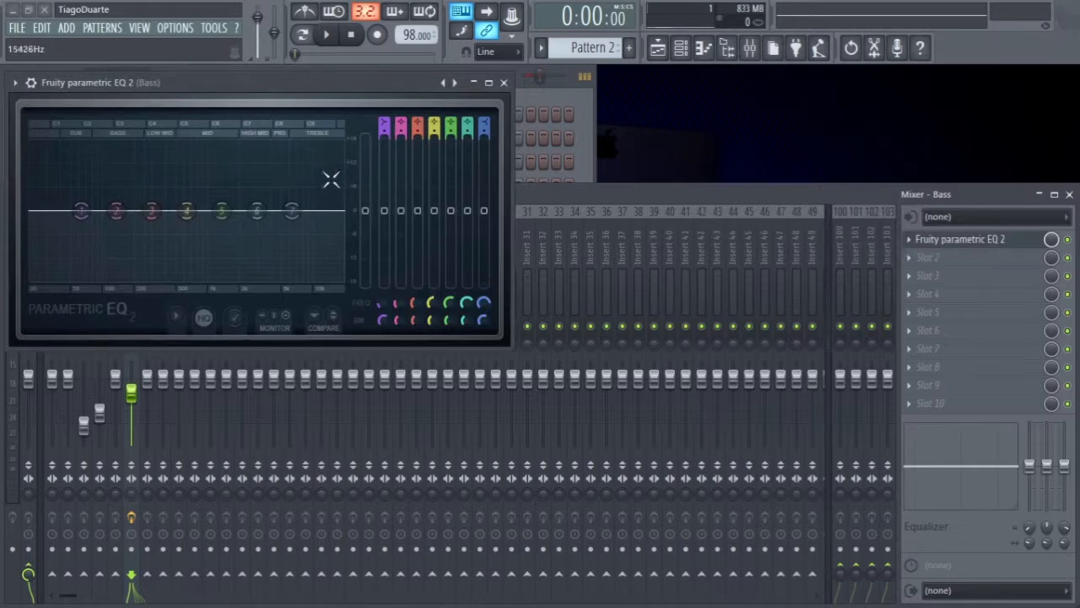
{"action": "left_click_drag", "start_coordinate": [185, 82], "coordinate": [471, 84]}
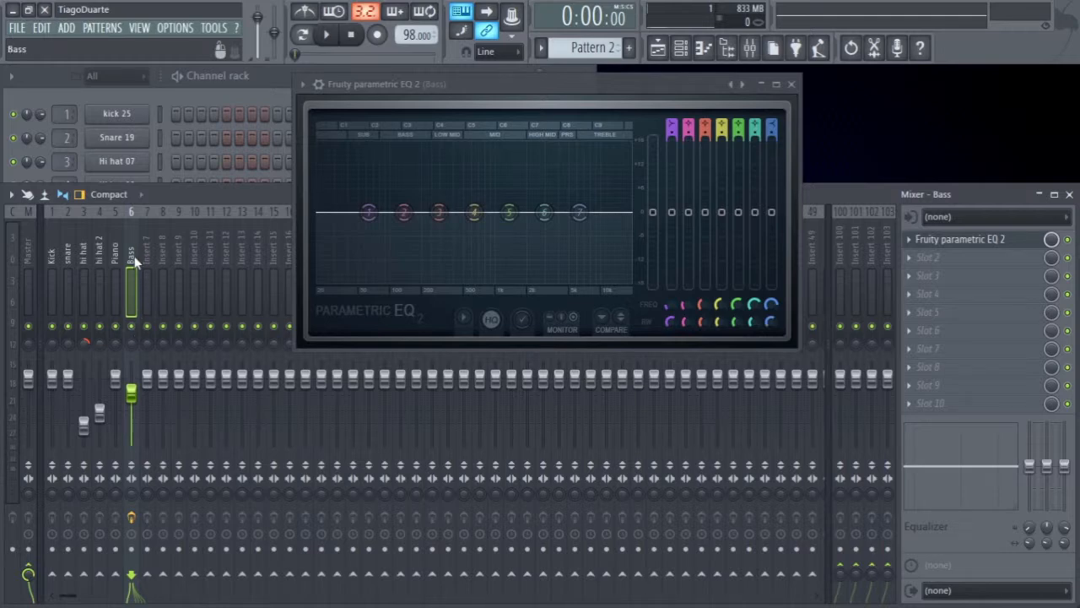
Solo the Bass mixer track and briefly audition it on its own
{"action": "right_click", "coordinate": [132, 328]}
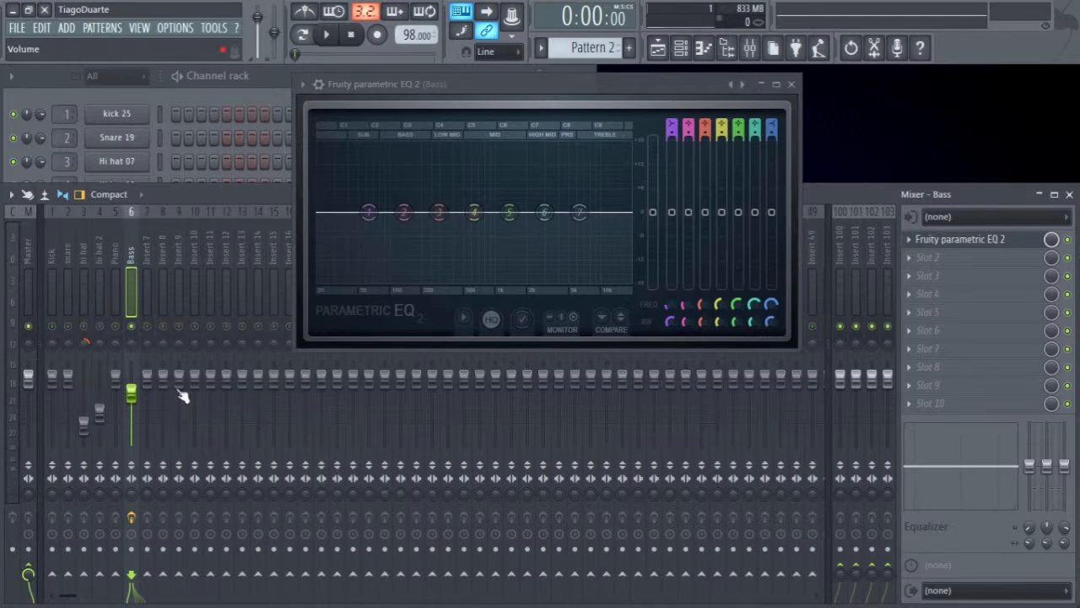
{"action": "key", "text": "space"}
{"action": "key", "text": "space"}
Try a band 2 cut of about 12.5 dB around 909 Hz in the Bass EQ, and bring the band back to 0 dB
{"action": "left_click_drag", "start_coordinate": [403, 213], "coordinate": [406, 264]}
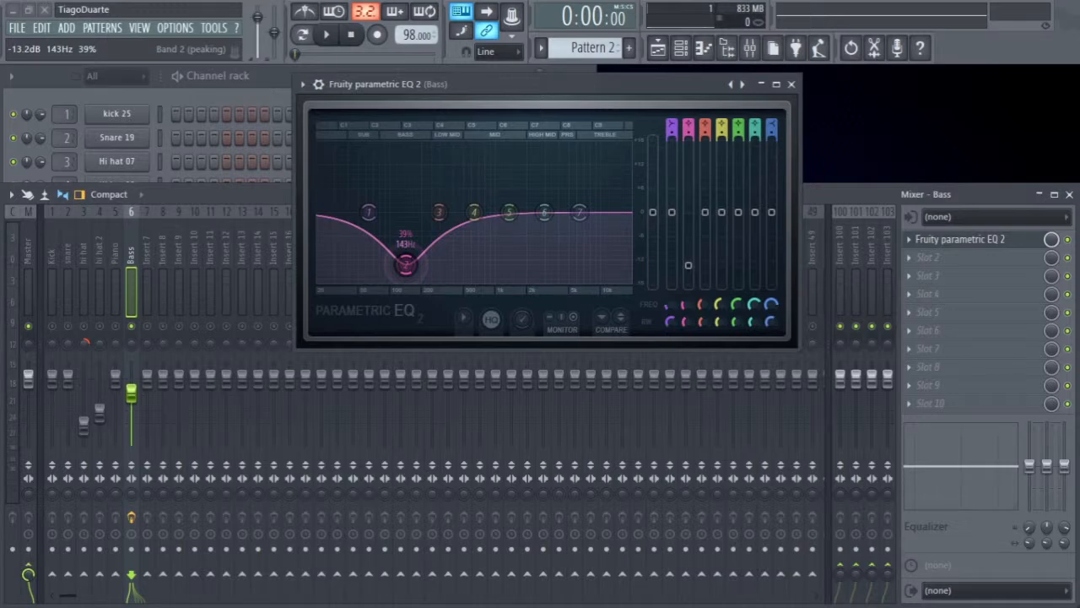
{"action": "left_click_drag", "start_coordinate": [406, 264], "coordinate": [490, 261]}
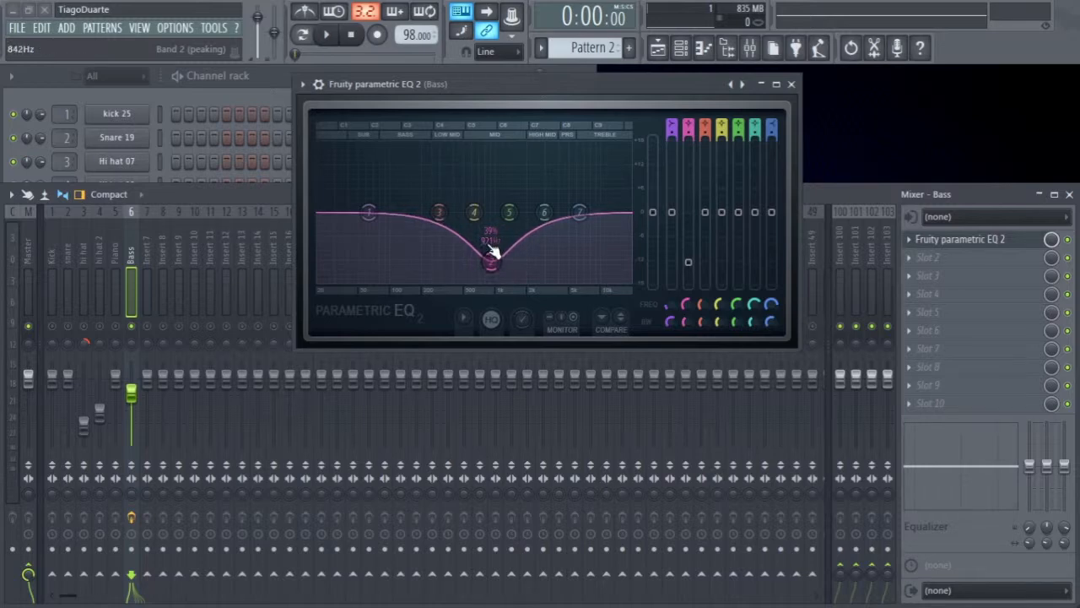
{"action": "left_click_drag", "start_coordinate": [496, 270], "coordinate": [491, 262]}
{"action": "left_click", "coordinate": [493, 265]}
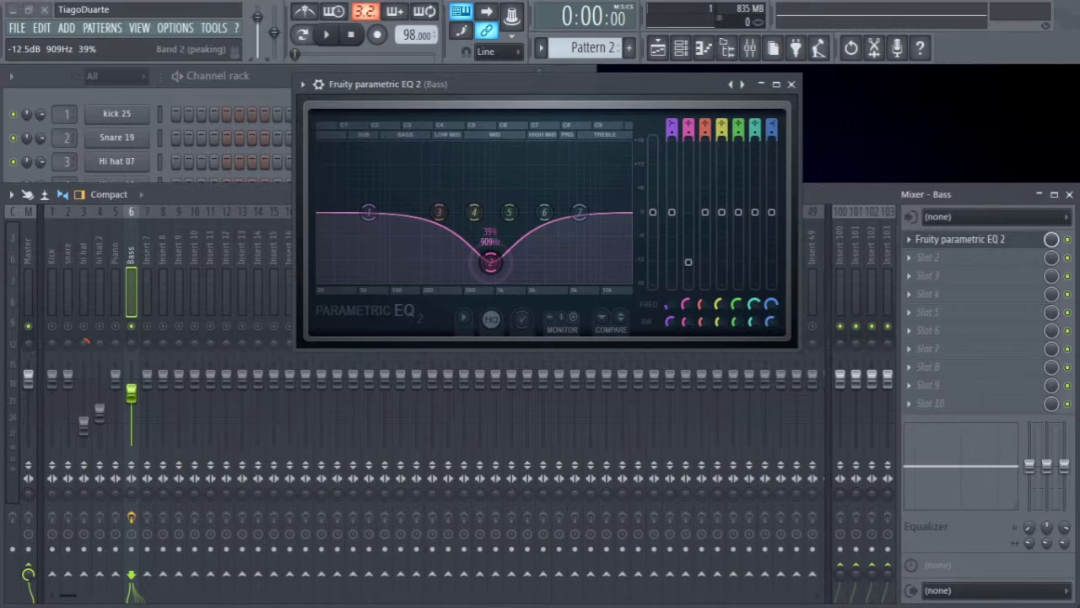
{"action": "left_click_drag", "start_coordinate": [490, 262], "coordinate": [409, 209]}
{"action": "mouse_move", "coordinate": [689, 212]}
{"action": "left_mouse_down"}
{"action": "mouse_move", "coordinate": [689, 180]}
{"action": "mouse_move", "coordinate": [688, 253]}
{"action": "mouse_move", "coordinate": [689, 212]}
{"action": "left_mouse_up"}
{"action": "left_click_drag", "start_coordinate": [686, 305], "coordinate": [686, 306]}
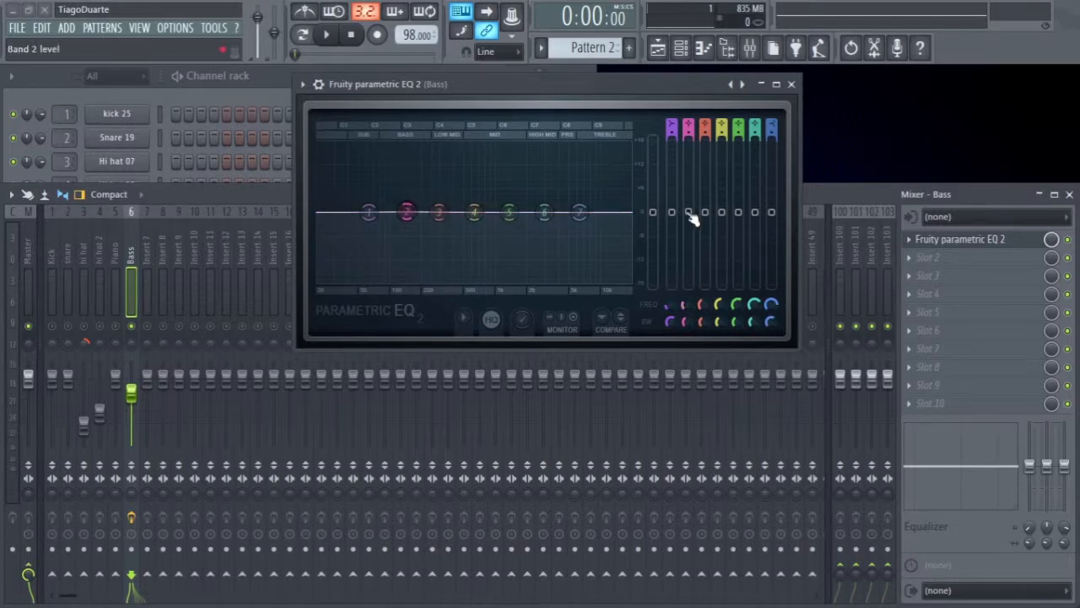
Try a band 2 cut of about 8.5 dB at 410 Hz with narrow and wide bandwidths, and reset the band
{"action": "left_click_drag", "start_coordinate": [688, 212], "coordinate": [689, 246]}
{"action": "left_click_drag", "start_coordinate": [681, 322], "coordinate": [687, 346]}
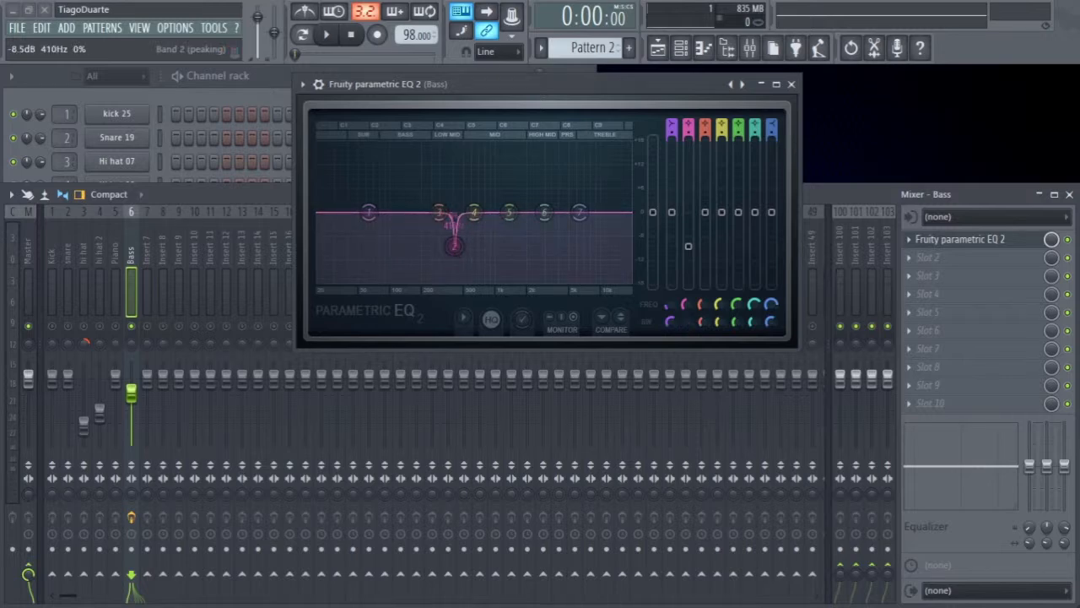
{"action": "mouse_move", "coordinate": [687, 346]}
{"action": "left_mouse_down"}
{"action": "mouse_move", "coordinate": [687, 313]}
{"action": "mouse_move", "coordinate": [687, 346]}
{"action": "left_mouse_up"}
{"action": "left_click_drag", "start_coordinate": [687, 322], "coordinate": [687, 288]}
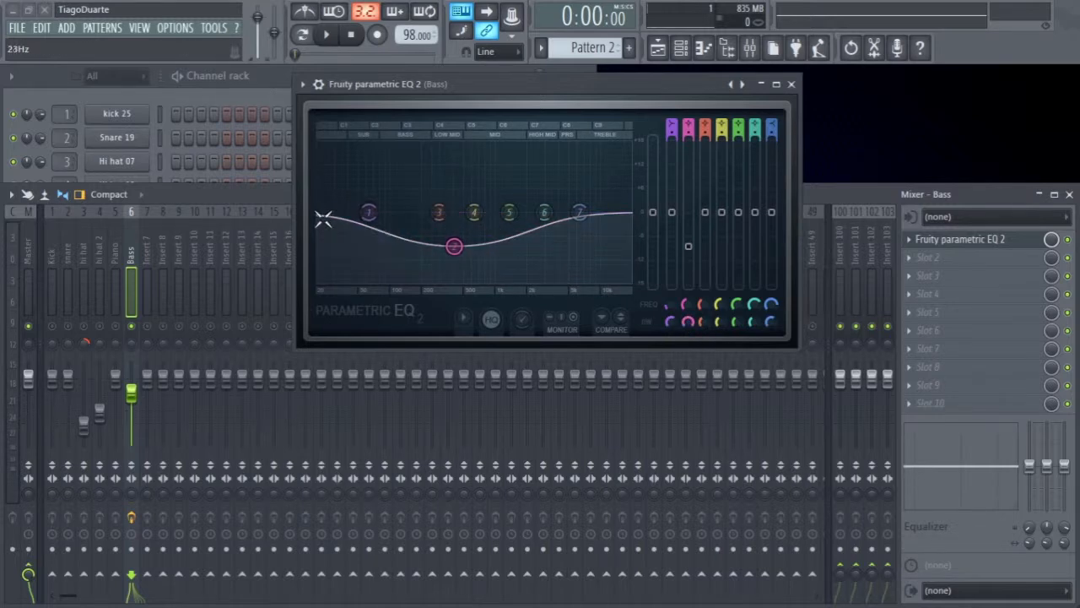
{"action": "left_click_drag", "start_coordinate": [696, 223], "coordinate": [688, 253]}
{"action": "right_click", "coordinate": [688, 254]}
{"action": "left_click", "coordinate": [714, 267]}
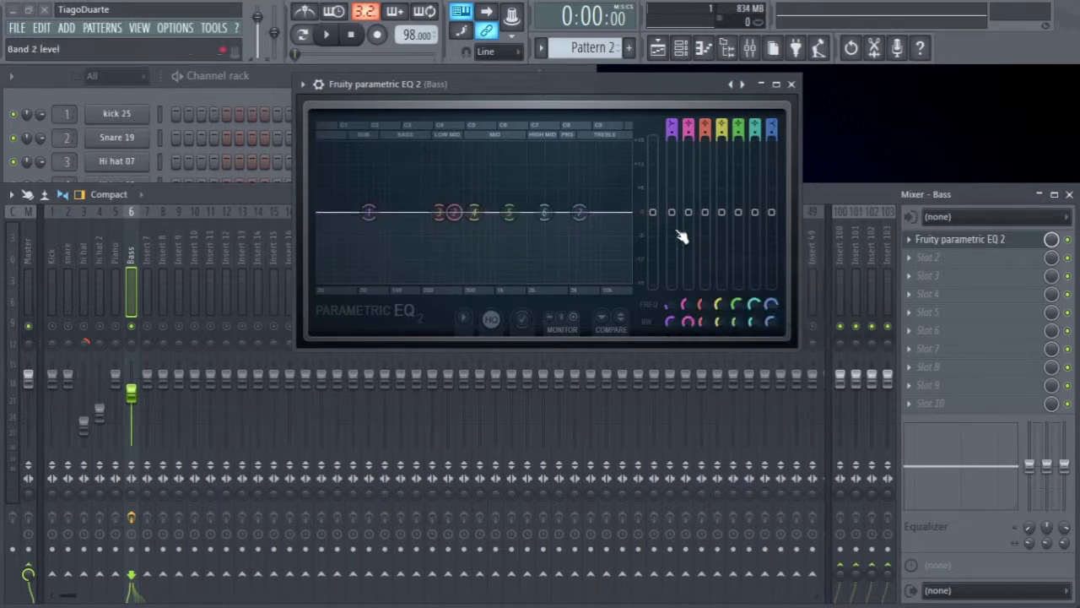
{"action": "right_click", "coordinate": [455, 214]}
{"action": "left_click", "coordinate": [479, 235]}
Try different filter types for EQ band 2, including a high-pass curve with the Steep 8 slope, and return it to a flat response
{"action": "left_click", "coordinate": [689, 120]}
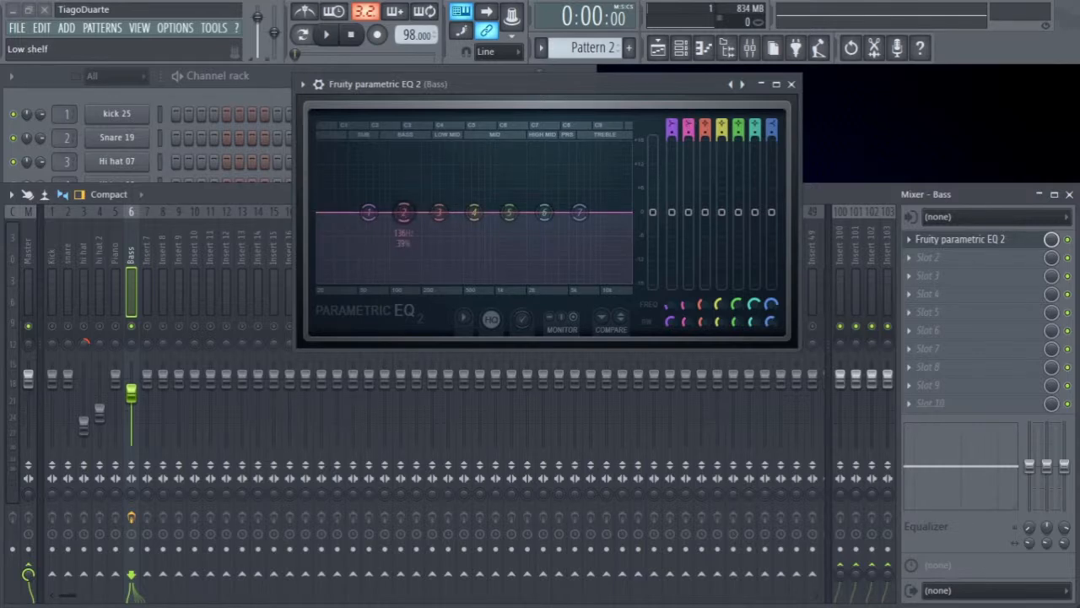
{"action": "mouse_move", "coordinate": [690, 123]}
{"action": "left_mouse_down"}
{"action": "mouse_move", "coordinate": [689, 175]}
{"action": "mouse_move", "coordinate": [690, 123]}
{"action": "left_mouse_up"}
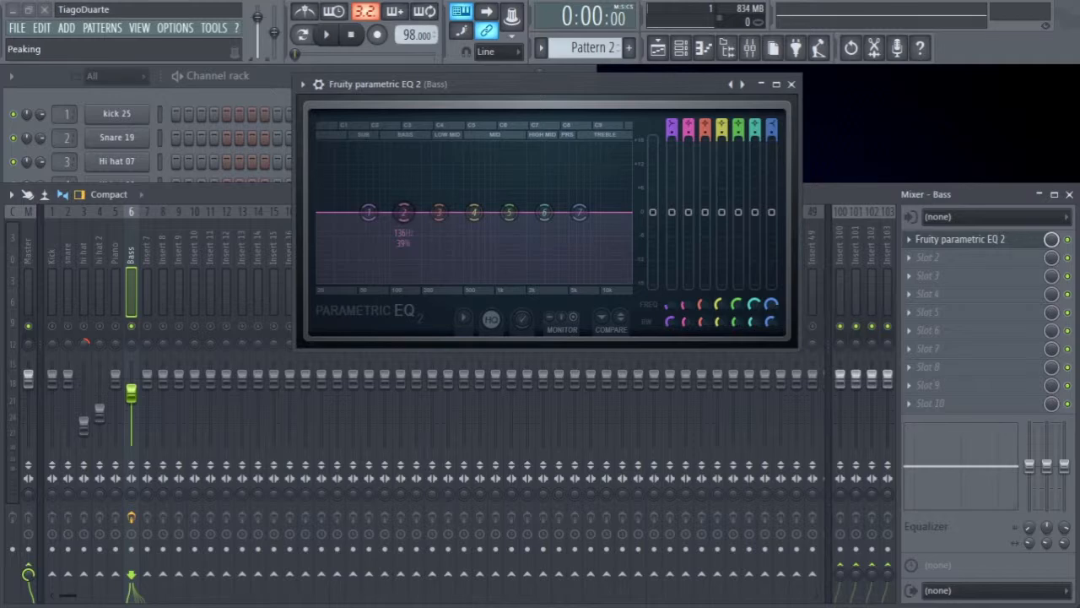
{"action": "left_click", "coordinate": [688, 128]}
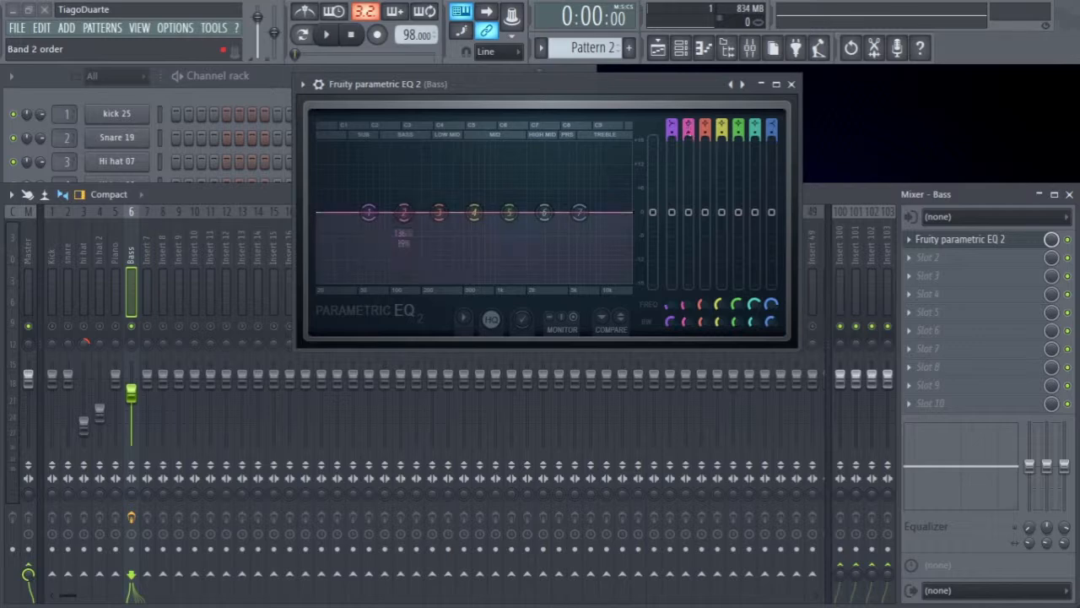
{"action": "mouse_move", "coordinate": [688, 128]}
{"action": "left_mouse_down"}
{"action": "mouse_move", "coordinate": [689, 147]}
{"action": "mouse_move", "coordinate": [689, 121]}
{"action": "mouse_move", "coordinate": [689, 135]}
{"action": "left_mouse_up"}
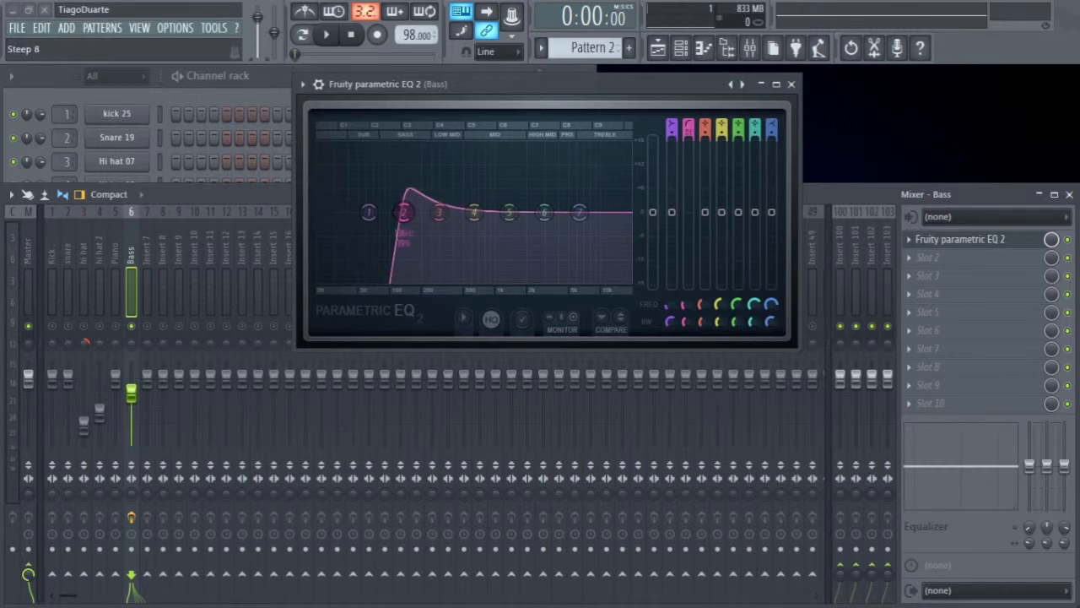
{"action": "mouse_move", "coordinate": [689, 131]}
{"action": "left_mouse_down"}
{"action": "mouse_move", "coordinate": [689, 141]}
{"action": "mouse_move", "coordinate": [688, 121]}
{"action": "left_mouse_up"}
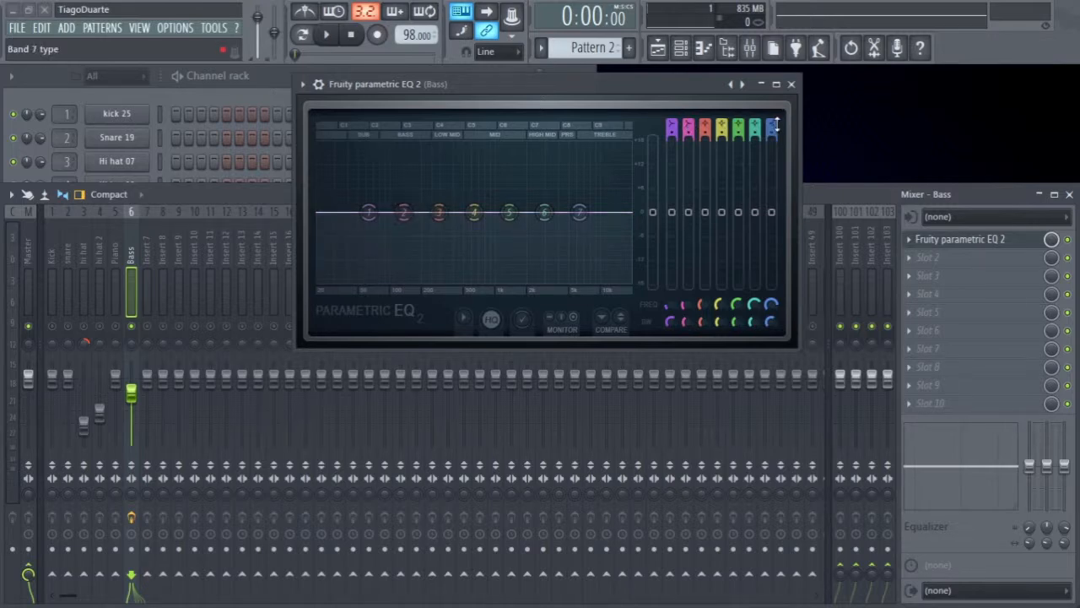
Set EQ band 7 to low pass and bring its cutoff down to about 393 Hz with the song playing
{"action": "mouse_move", "coordinate": [769, 120]}
{"action": "left_mouse_down"}
{"action": "mouse_move", "coordinate": [770, 137]}
{"action": "mouse_move", "coordinate": [770, 125]}
{"action": "left_mouse_up"}
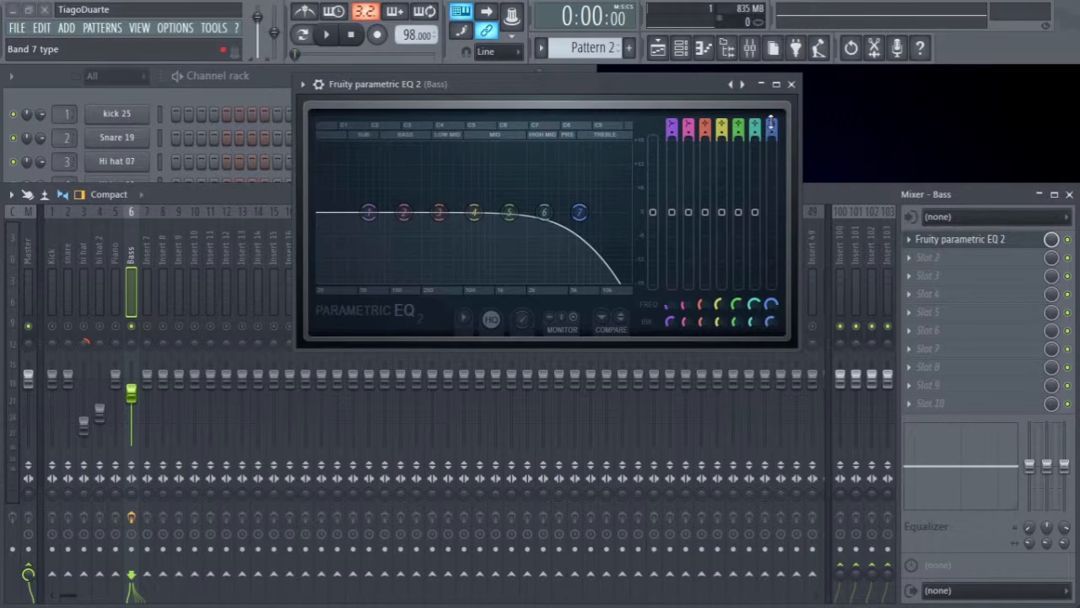
{"action": "left_click_drag", "start_coordinate": [771, 306], "coordinate": [771, 348]}
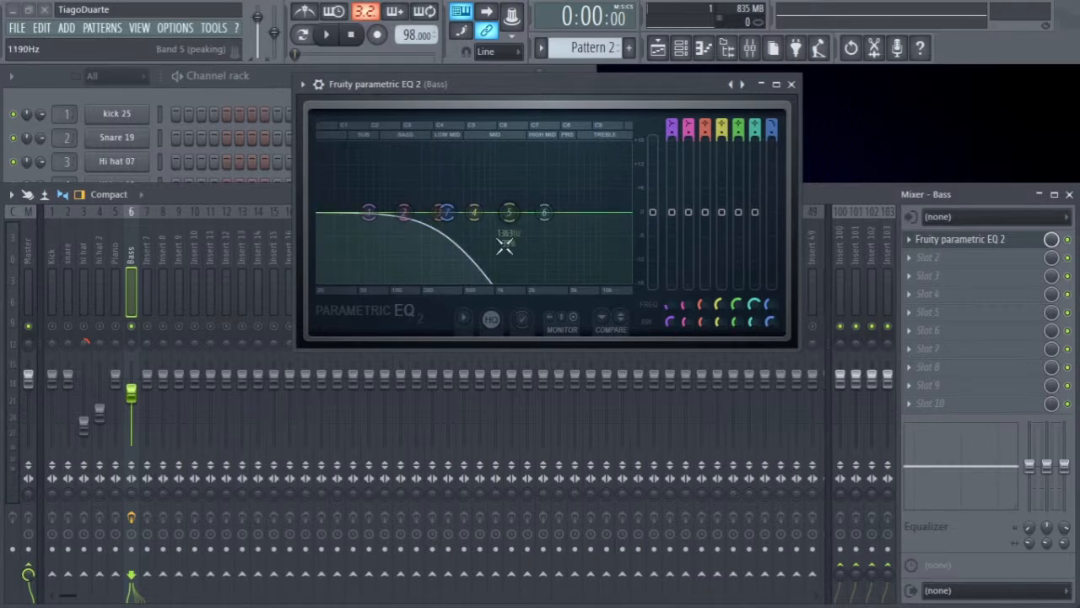
{"action": "left_click", "coordinate": [326, 34]}
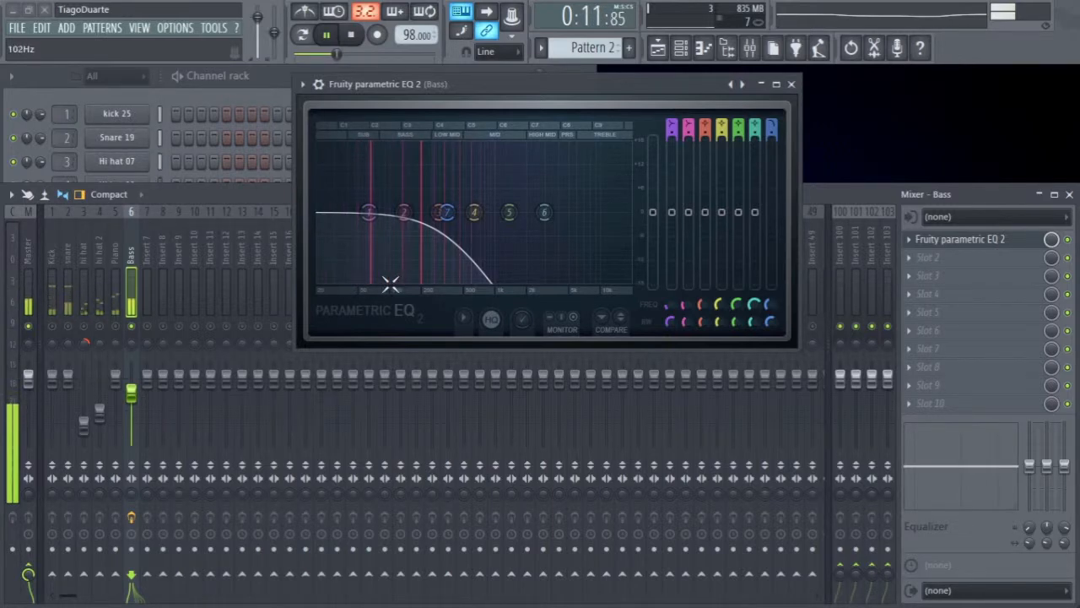
{"action": "mouse_move", "coordinate": [446, 212]}
{"action": "left_mouse_down"}
{"action": "mouse_move", "coordinate": [591, 212]}
{"action": "mouse_move", "coordinate": [452, 212]}
{"action": "left_mouse_up"}
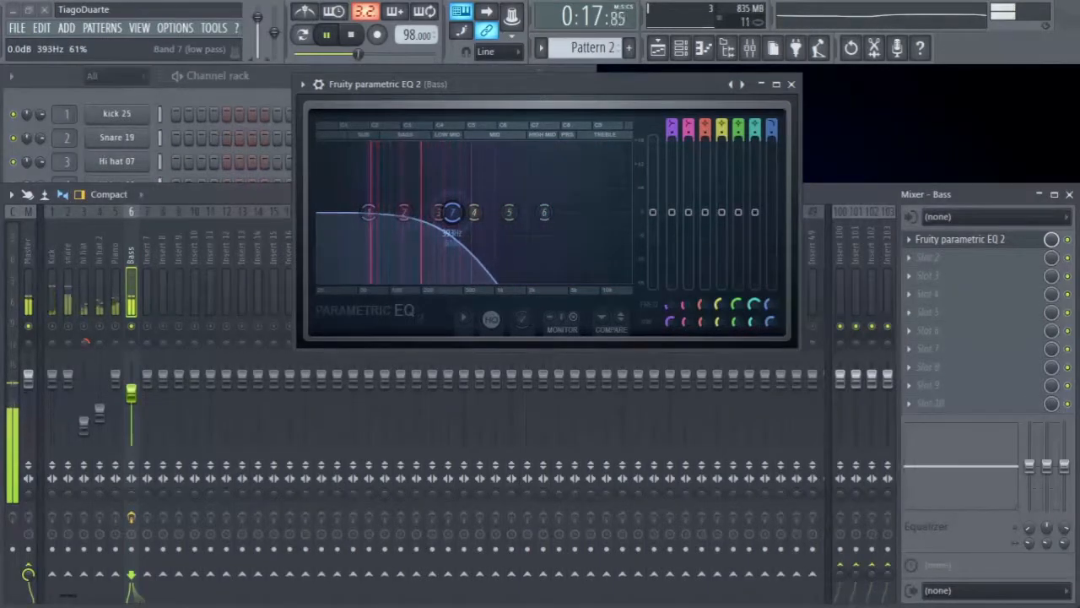
Give band 7 a steeper low-pass slope, adjust its bandwidth and stop the song
{"action": "left_click_drag", "start_coordinate": [772, 320], "coordinate": [772, 323]}
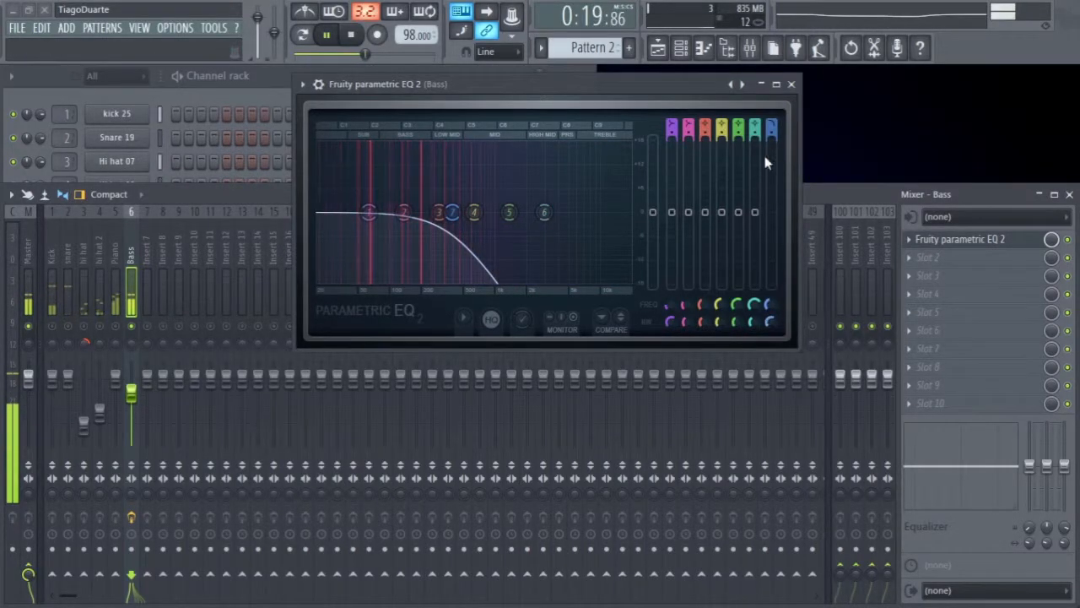
{"action": "mouse_move", "coordinate": [774, 131]}
{"action": "left_mouse_down"}
{"action": "mouse_move", "coordinate": [774, 101]}
{"action": "mouse_move", "coordinate": [774, 157]}
{"action": "mouse_move", "coordinate": [774, 139]}
{"action": "left_mouse_up"}
{"action": "mouse_move", "coordinate": [769, 321]}
{"action": "left_mouse_down"}
{"action": "mouse_move", "coordinate": [770, 293]}
{"action": "mouse_move", "coordinate": [774, 312]}
{"action": "left_mouse_up"}
{"action": "left_click", "coordinate": [350, 34]}
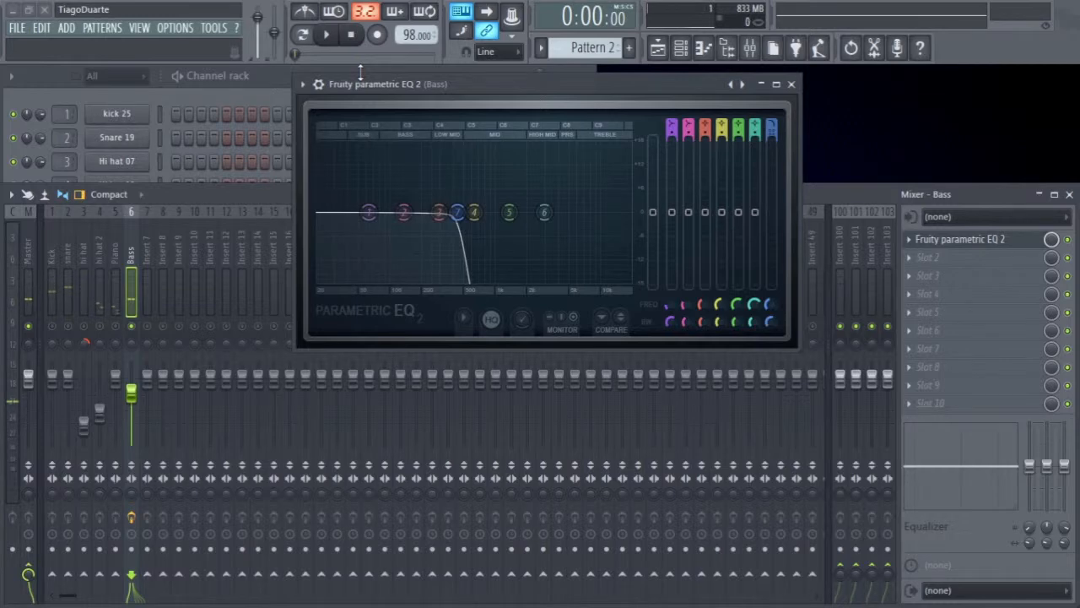
Shift the EQ window, try several band 7 cutoffs up to about 527 Hz, and settle it just above band 3 with the song playing
{"action": "left_click_drag", "start_coordinate": [525, 84], "coordinate": [471, 103]}
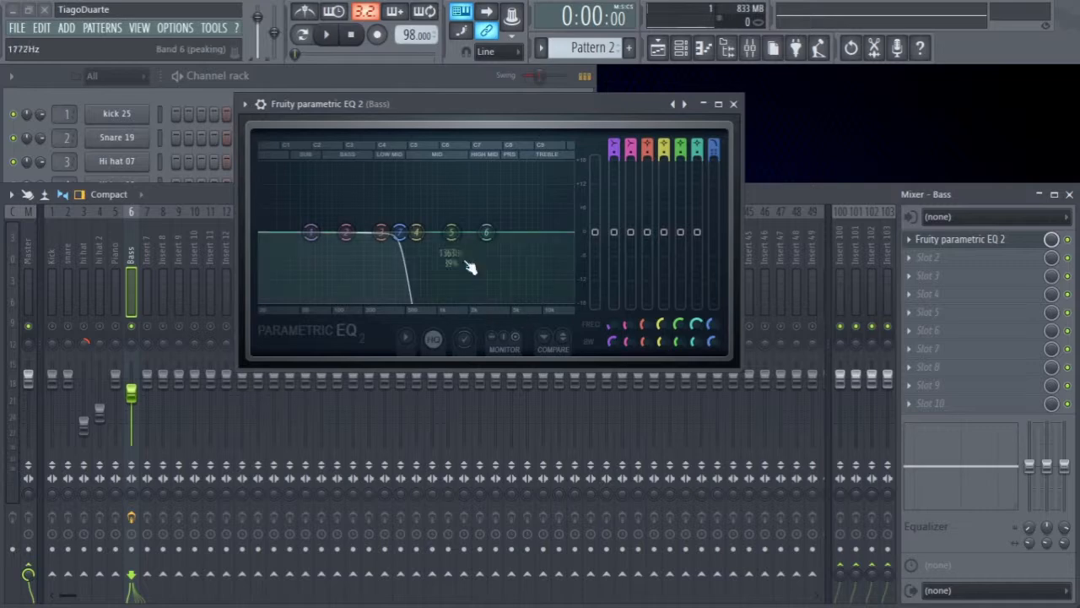
{"action": "left_click_drag", "start_coordinate": [399, 232], "coordinate": [377, 232]}
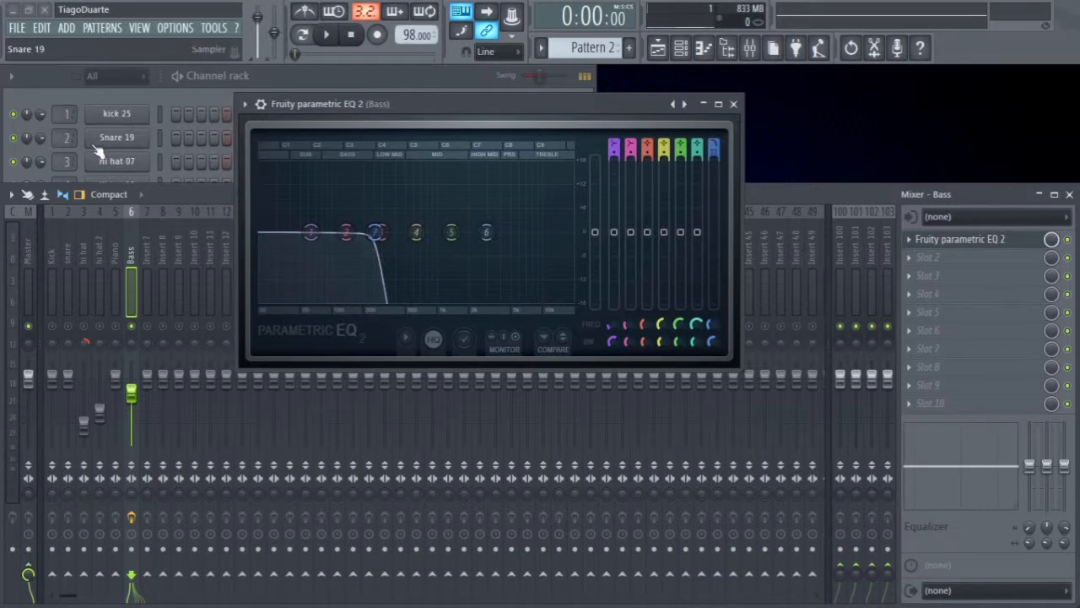
{"action": "left_click_drag", "start_coordinate": [377, 232], "coordinate": [410, 233]}
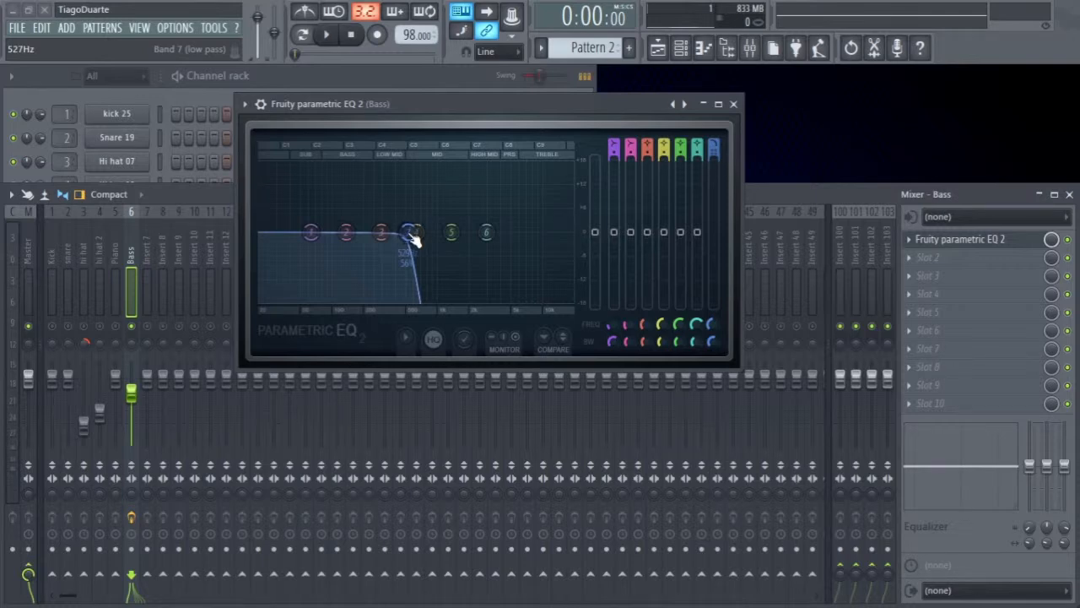
{"action": "left_click_drag", "start_coordinate": [409, 232], "coordinate": [400, 232]}
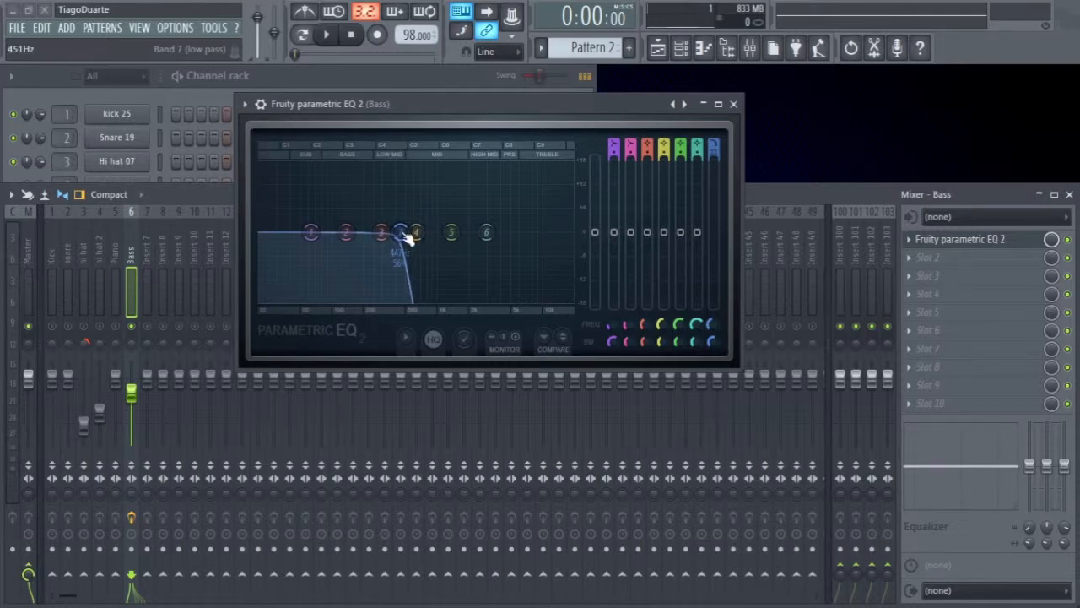
{"action": "key", "text": "space"}
{"action": "left_click_drag", "start_coordinate": [400, 232], "coordinate": [392, 233]}
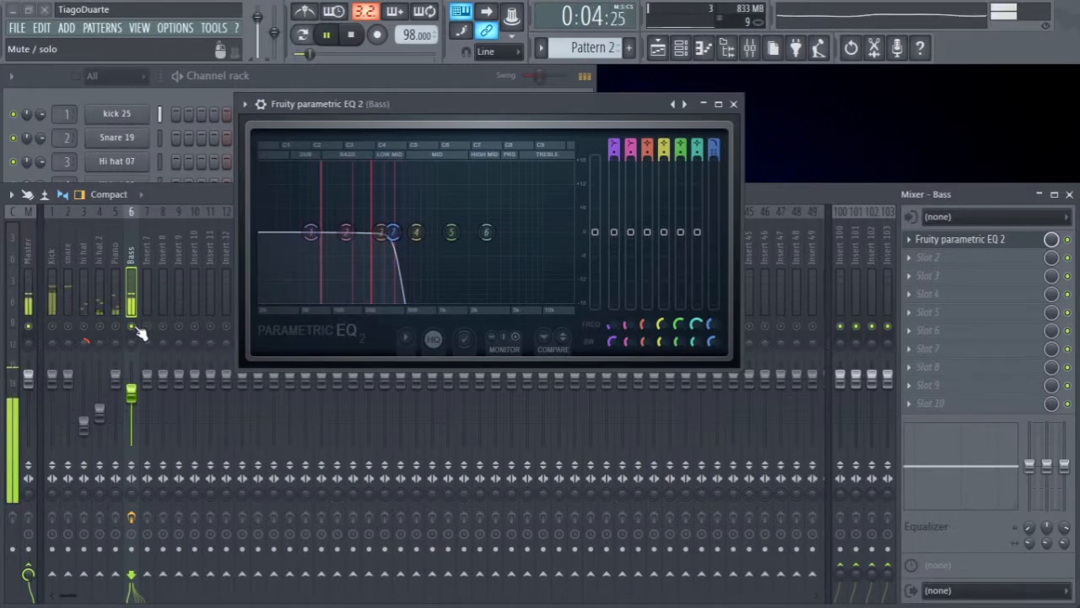
Close the EQ window, unsolo the Bass track and lower its volume to about -9.2 dB while listening to the full mix
{"action": "left_click", "coordinate": [734, 104]}
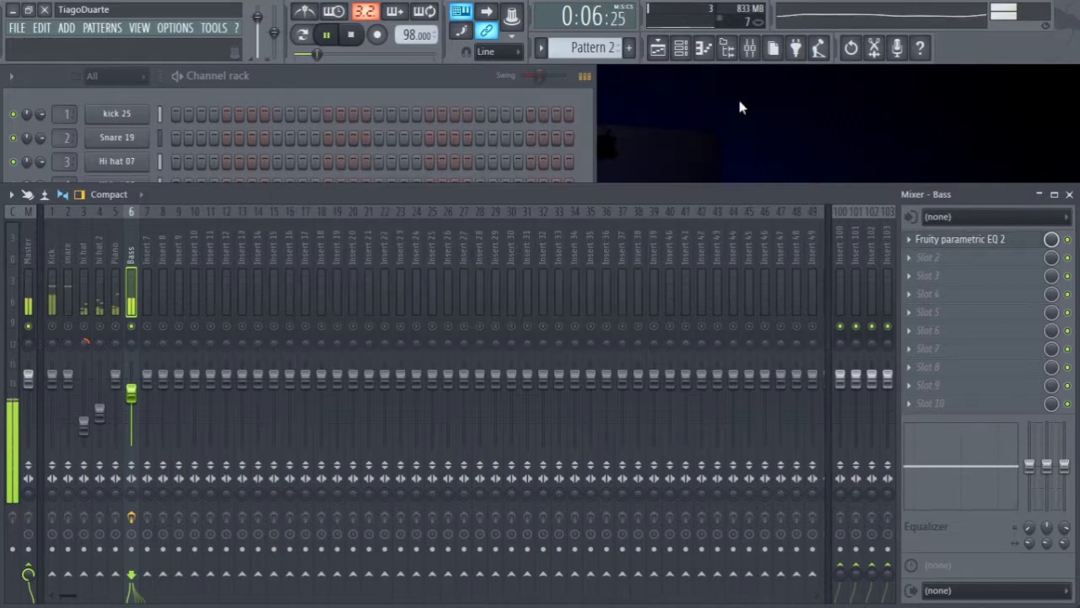
{"action": "right_click", "coordinate": [132, 328]}
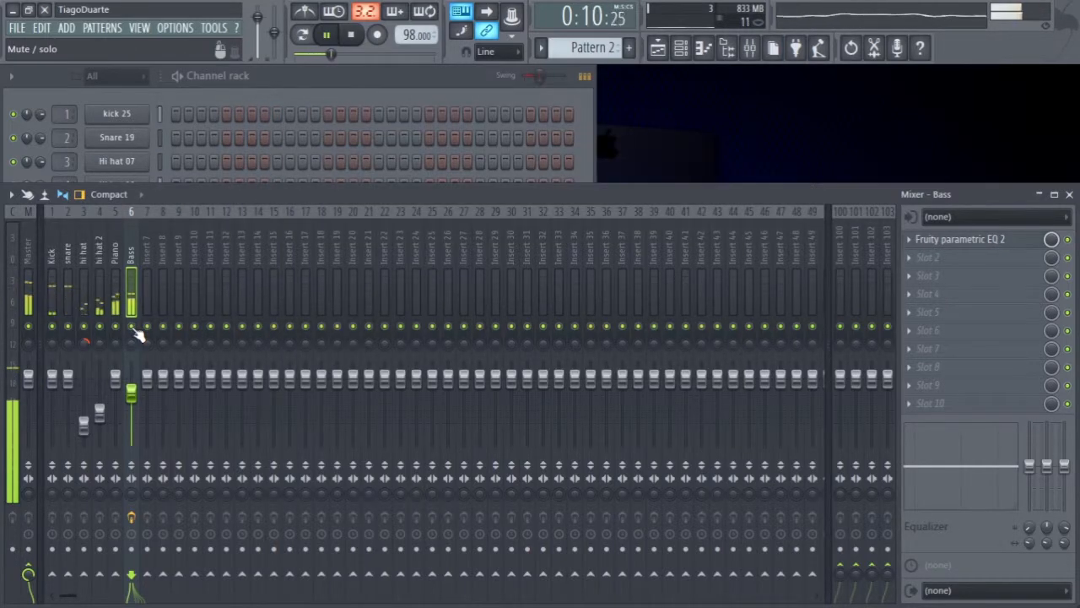
{"action": "left_click_drag", "start_coordinate": [139, 400], "coordinate": [140, 409]}
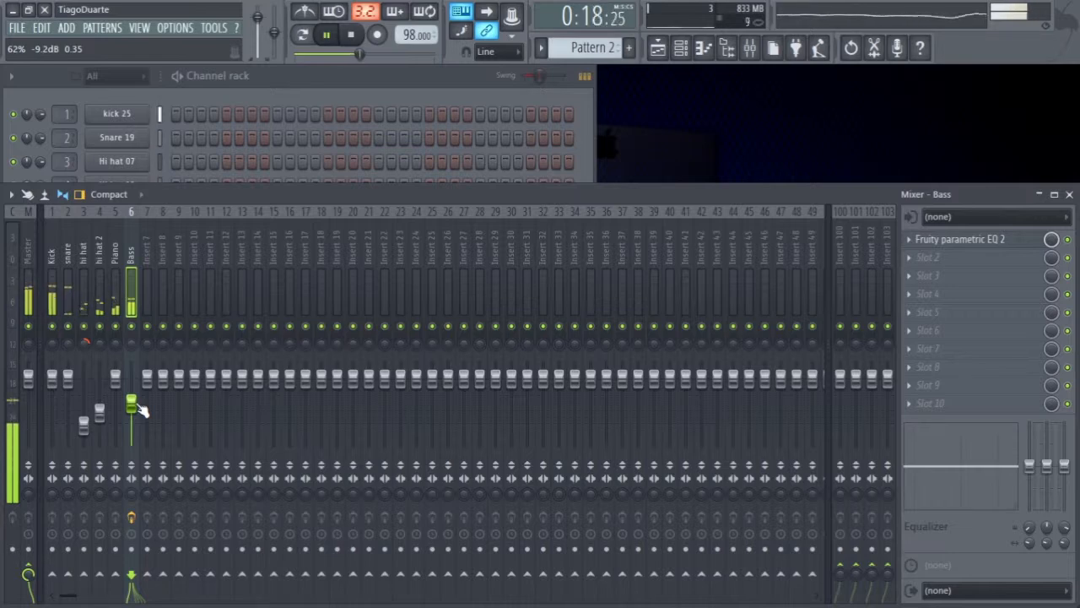
{"action": "key", "text": "space"}
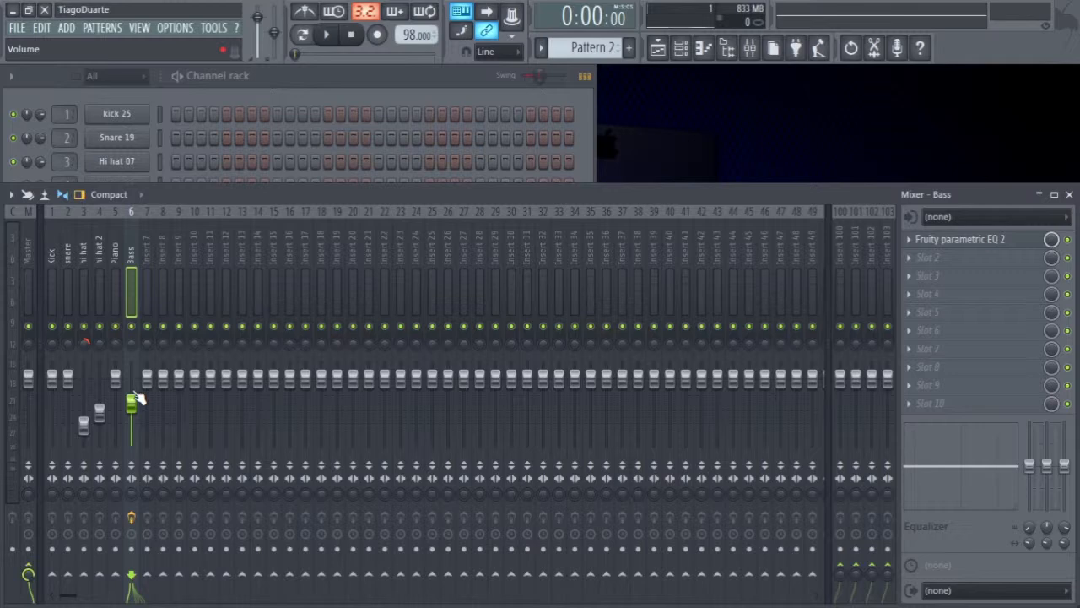
Audition the full mix, select the Piano mixer track and solo it with the song playing
{"action": "key", "text": "space"}
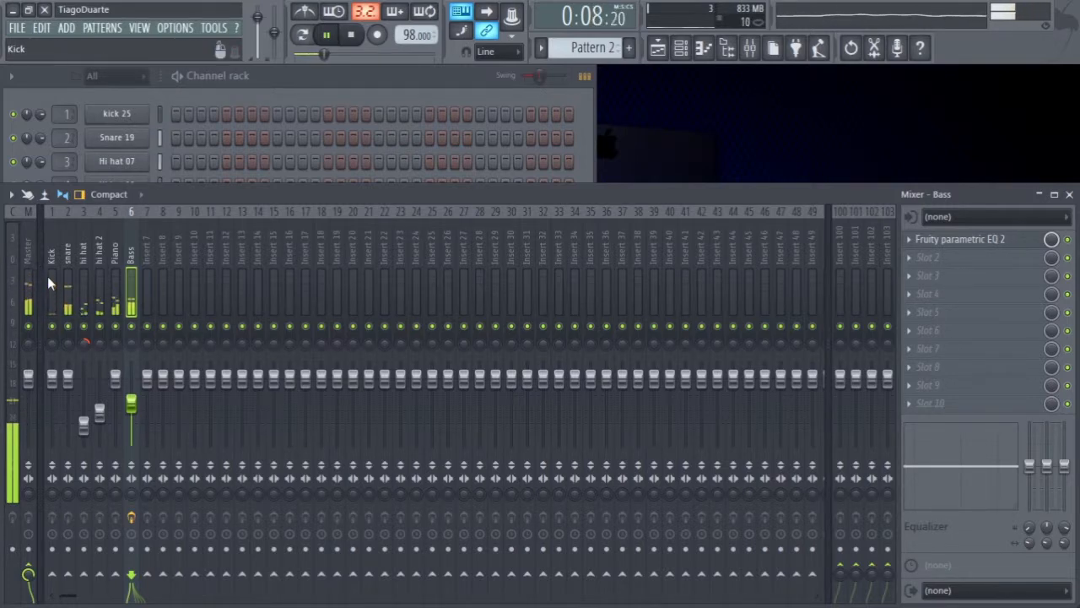
{"action": "left_click", "coordinate": [117, 255]}
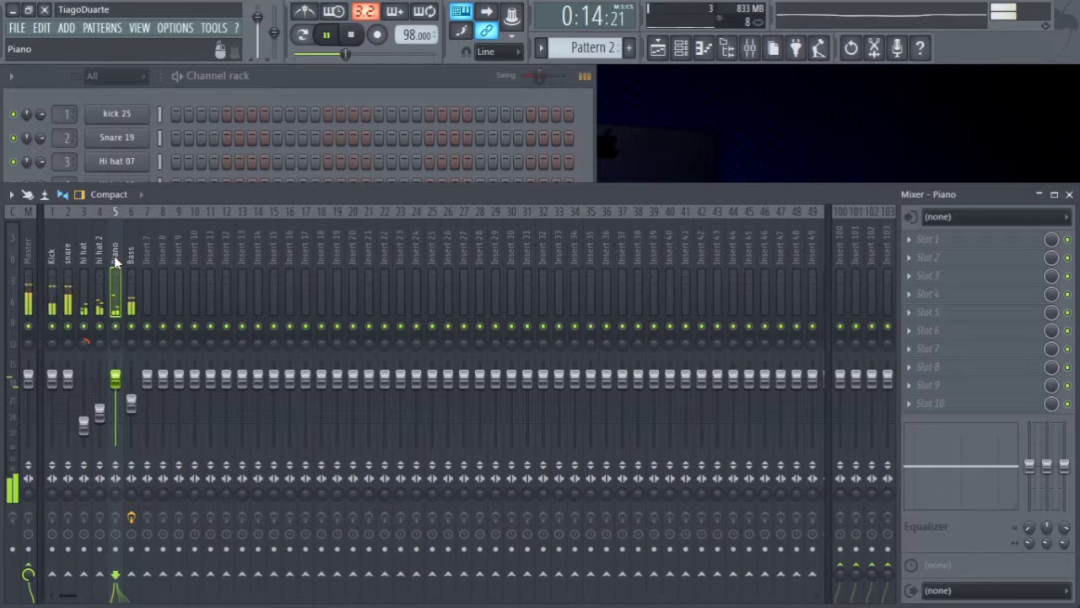
{"action": "key", "text": "space"}
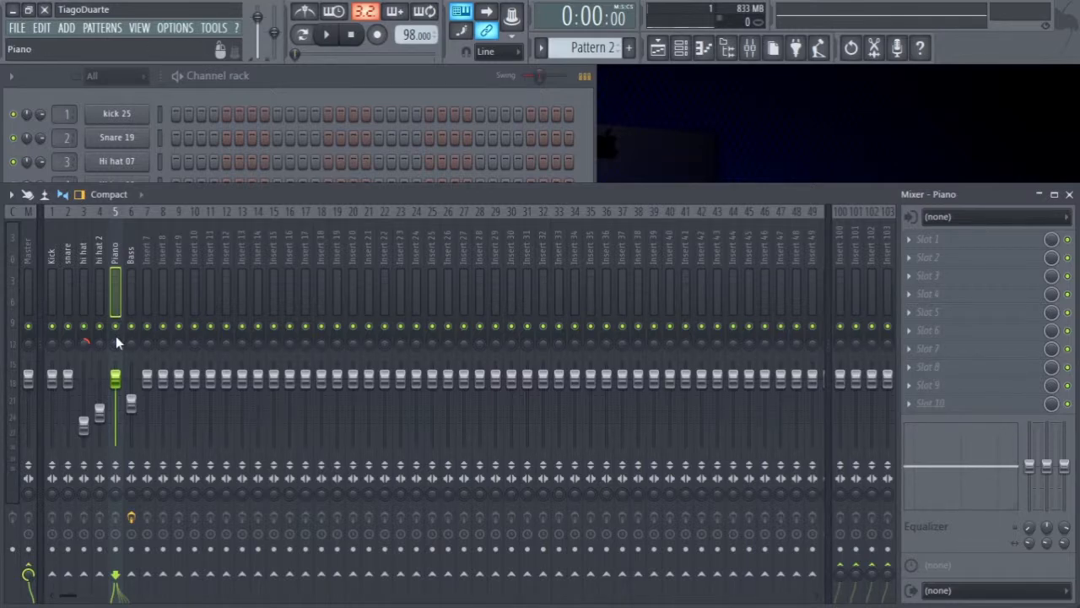
{"action": "left_click", "coordinate": [948, 238]}
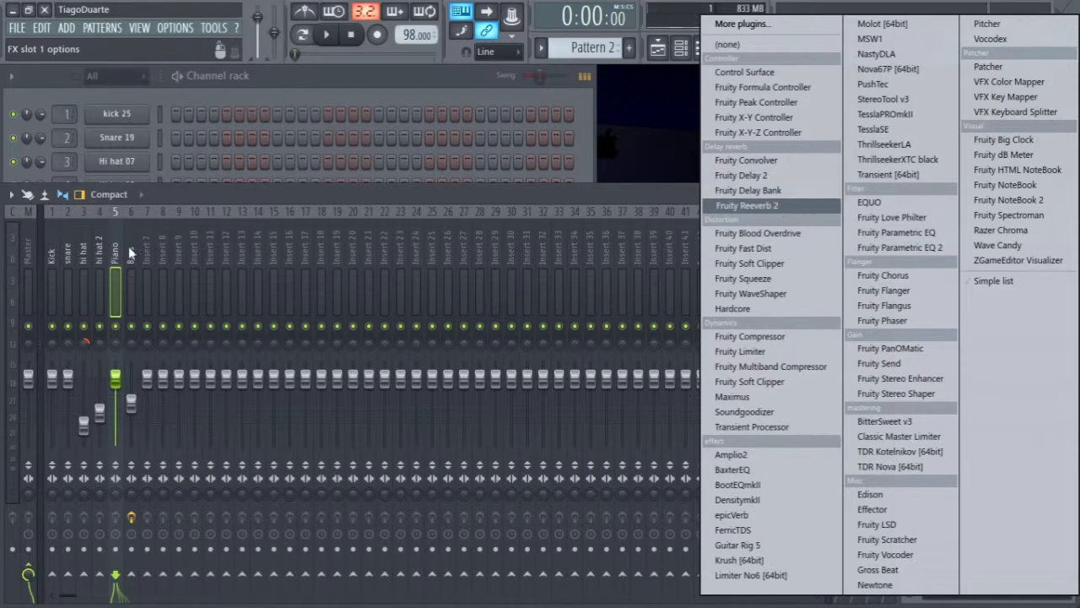
{"action": "left_click", "coordinate": [330, 201]}
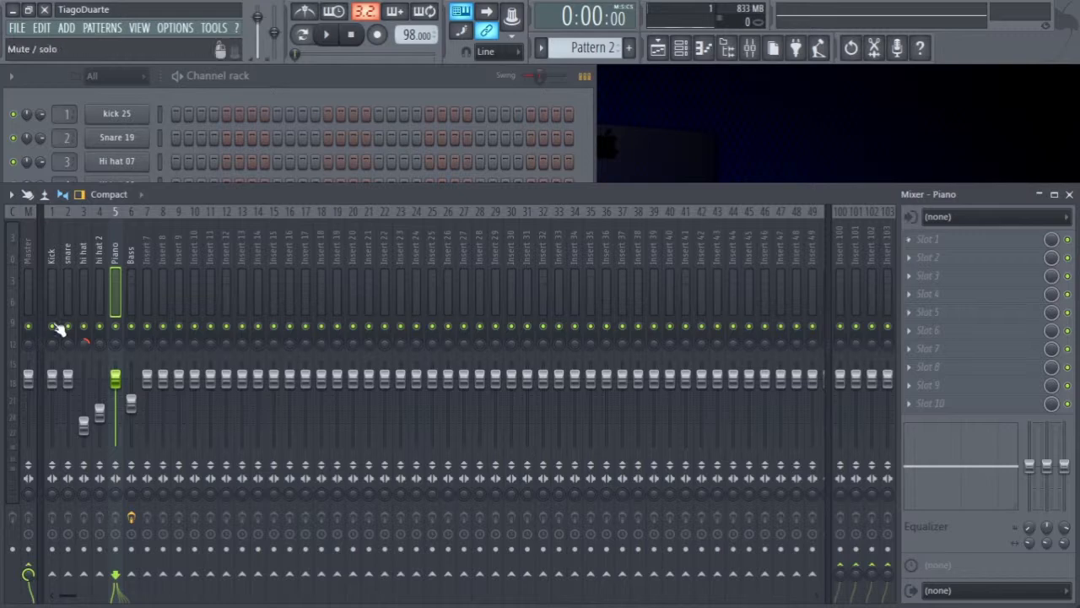
{"action": "key", "text": "space"}
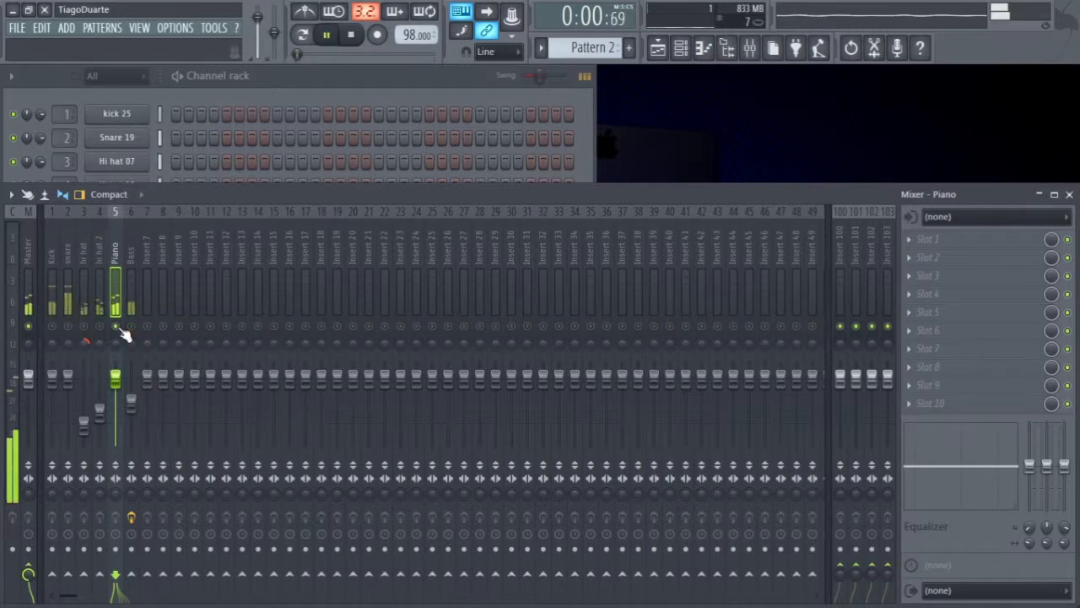
Add Fruity Reeverb 2 to the Piano track's first effect slot, move its window into clear view and increase the room size
{"action": "left_click", "coordinate": [966, 241]}
{"action": "left_click", "coordinate": [746, 205]}
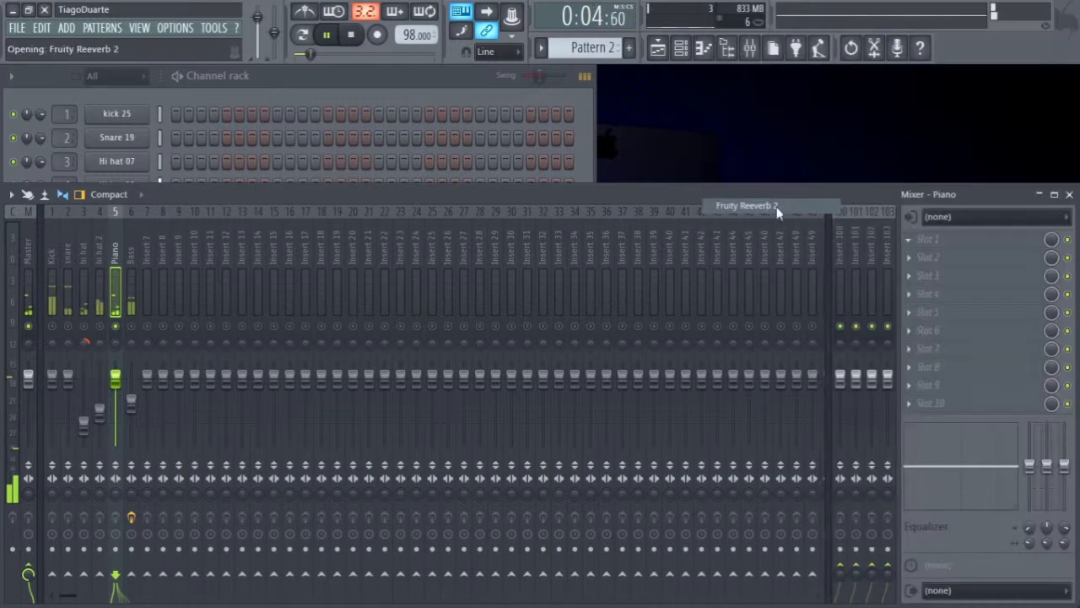
{"action": "left_click_drag", "start_coordinate": [299, 164], "coordinate": [416, 177]}
{"action": "left_click_drag", "start_coordinate": [406, 248], "coordinate": [405, 181]}
{"action": "mouse_move", "coordinate": [405, 253]}
{"action": "left_mouse_down"}
{"action": "mouse_move", "coordinate": [405, 276]}
{"action": "mouse_move", "coordinate": [405, 250]}
{"action": "left_mouse_up"}
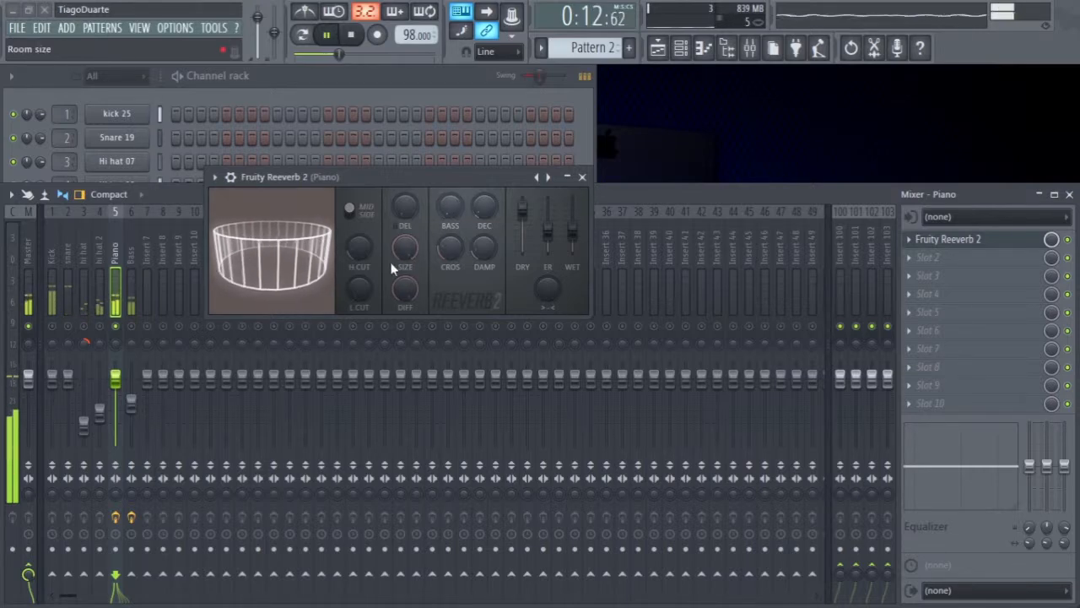
Raise the low cut and wet level of the Piano track's reverb and check its stereo separation with the song playing
{"action": "left_click_drag", "start_coordinate": [357, 296], "coordinate": [356, 259]}
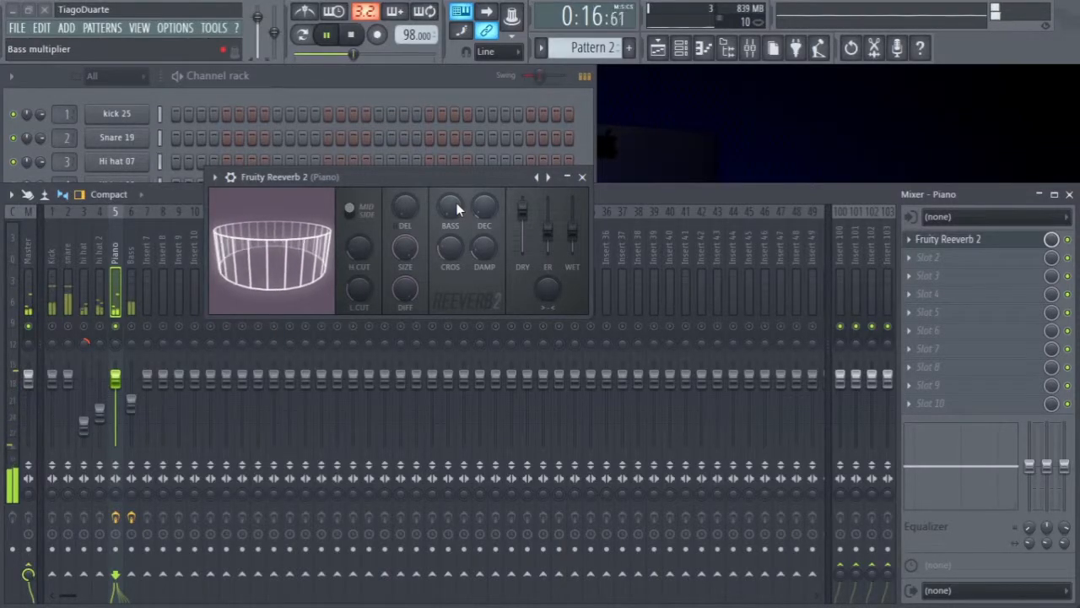
{"action": "left_click_drag", "start_coordinate": [573, 229], "coordinate": [572, 204]}
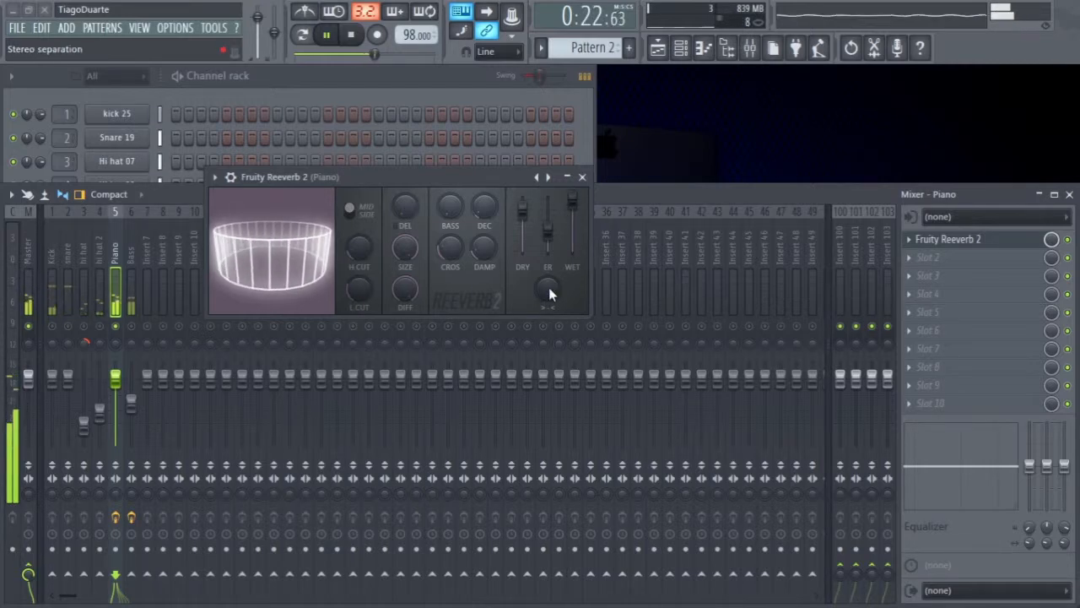
{"action": "left_click_drag", "start_coordinate": [393, 178], "coordinate": [416, 196]}
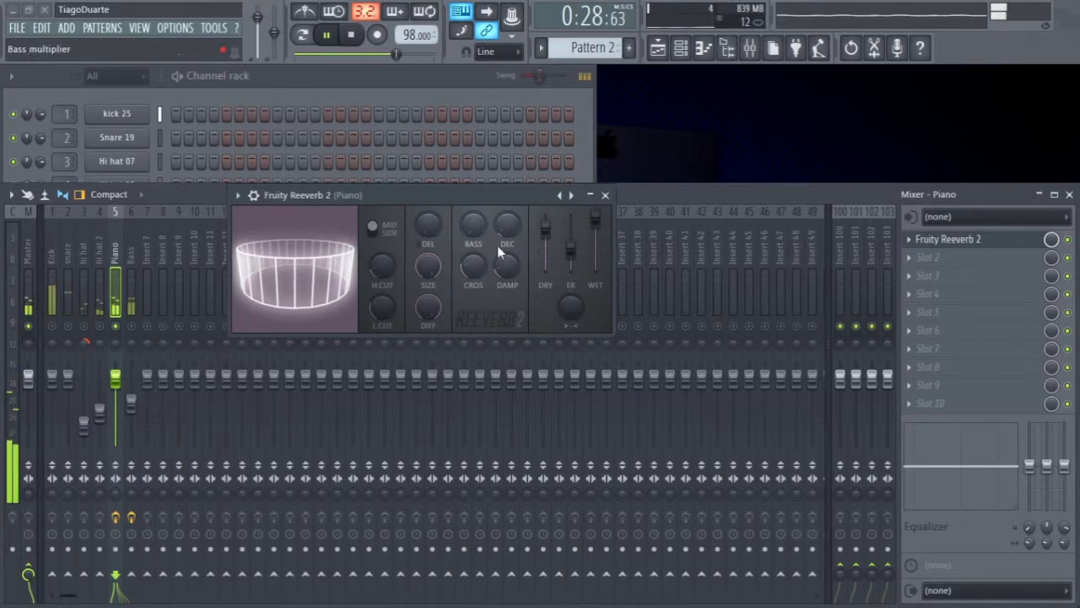
{"action": "mouse_move", "coordinate": [575, 305]}
{"action": "left_mouse_down"}
{"action": "mouse_move", "coordinate": [574, 375]}
{"action": "mouse_move", "coordinate": [574, 306]}
{"action": "left_mouse_up"}
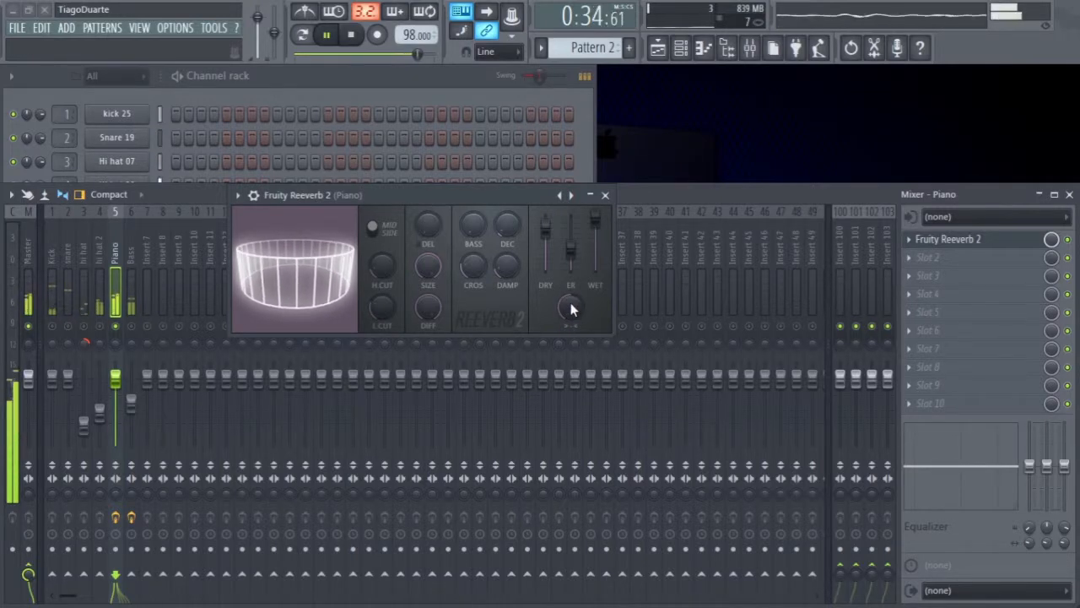
Try a predelay of about 223 ms on the Piano reverb, bring it back down and briefly audition the song from the start
{"action": "mouse_move", "coordinate": [429, 224]}
{"action": "left_mouse_down"}
{"action": "mouse_move", "coordinate": [429, 206]}
{"action": "mouse_move", "coordinate": [431, 224]}
{"action": "left_mouse_up"}
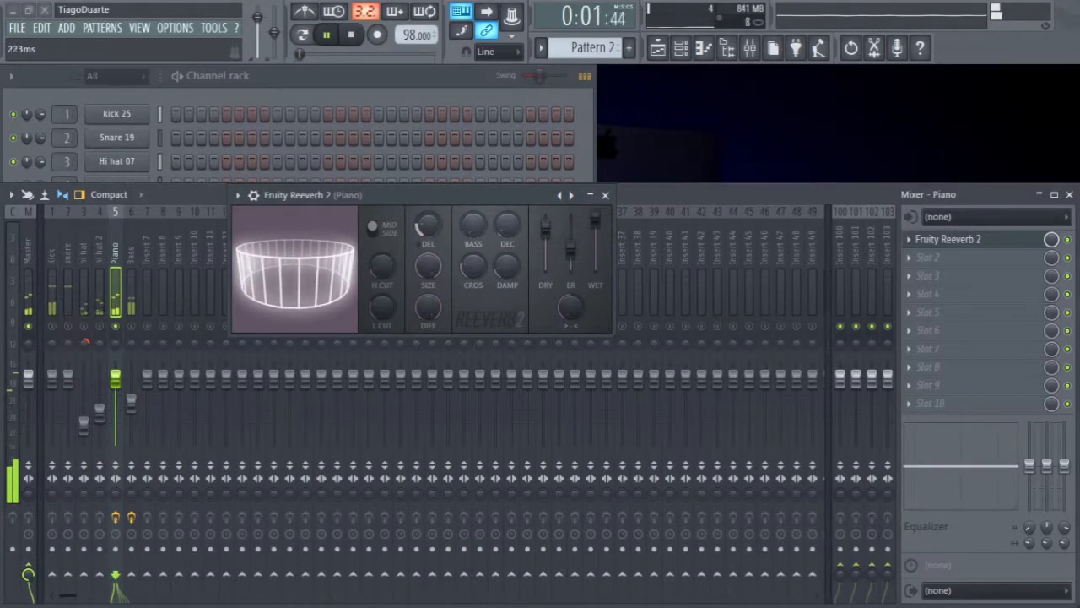
{"action": "key", "text": "space"}
{"action": "left_click_drag", "start_coordinate": [418, 192], "coordinate": [419, 202]}
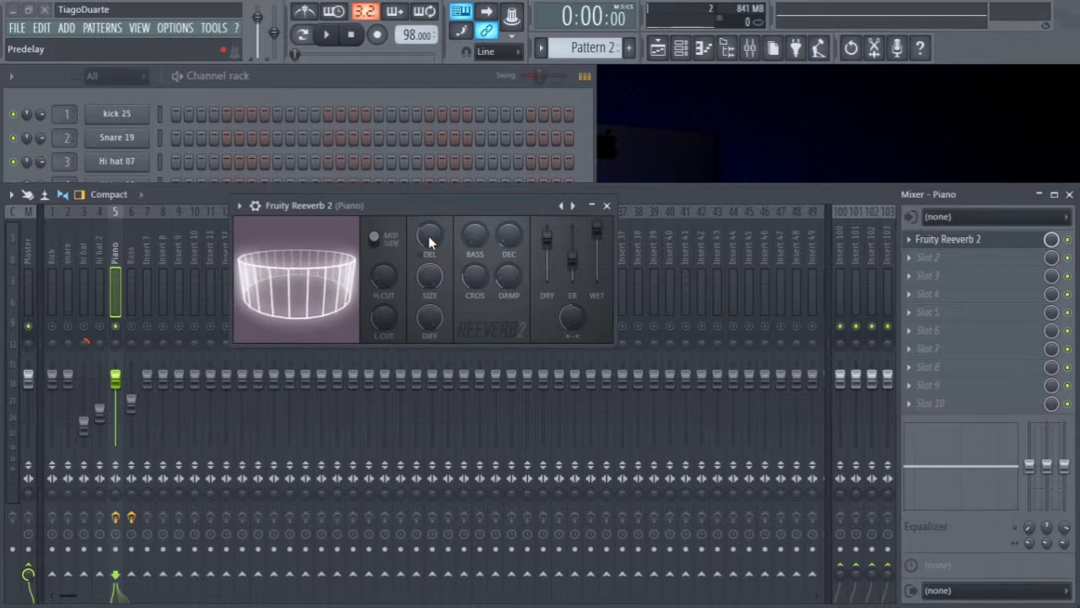
{"action": "left_click_drag", "start_coordinate": [424, 239], "coordinate": [424, 230]}
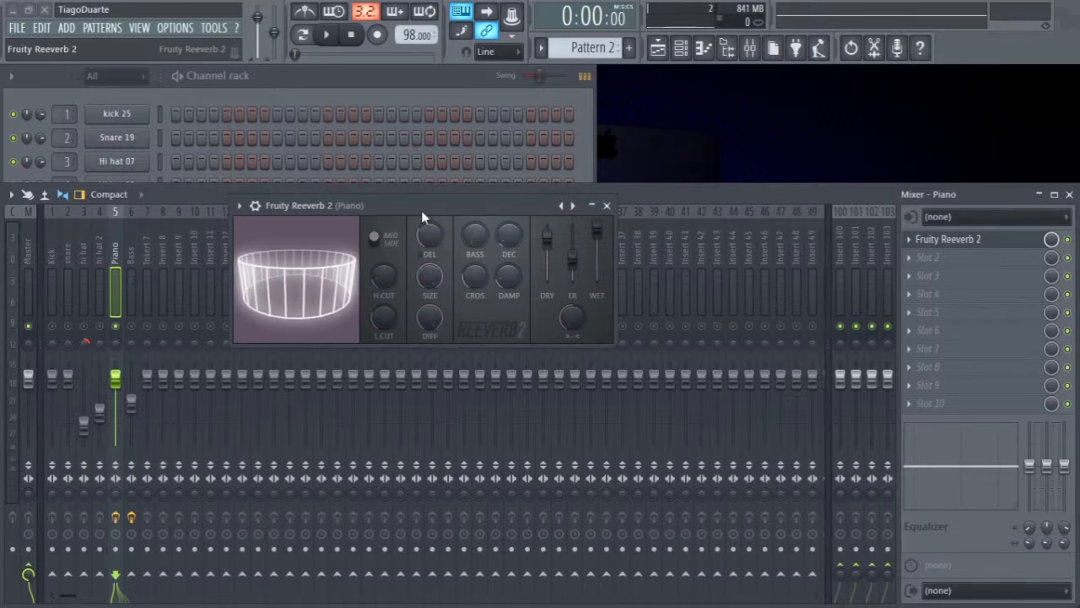
{"action": "key", "text": "space"}
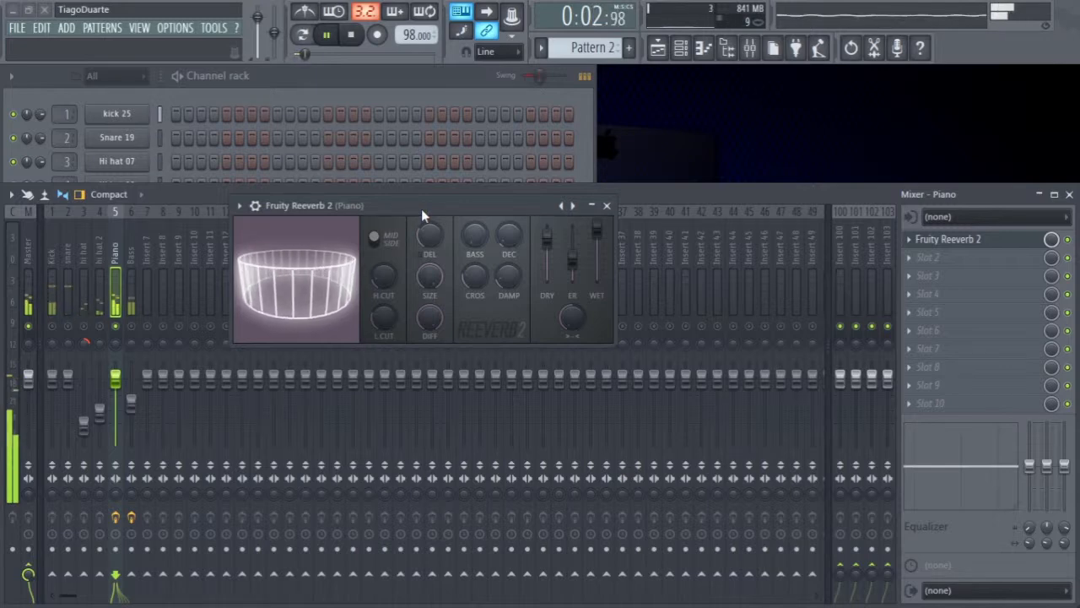
{"action": "key", "text": "space"}
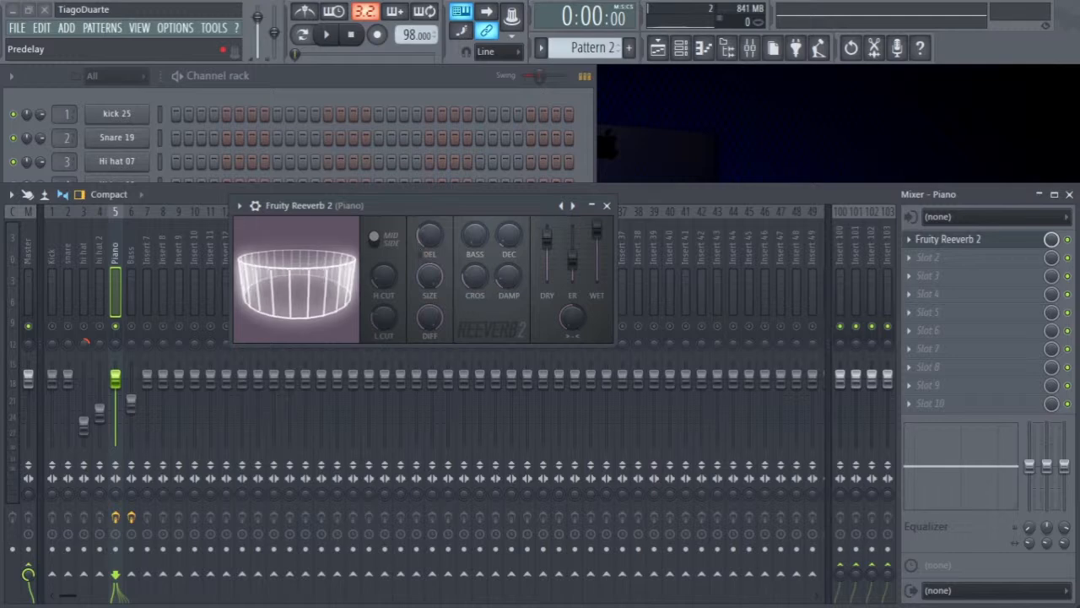
Play the song, lower the Piano reverb's wet level to around mid-range, close the reverb window and unsolo the Piano track
{"action": "key", "text": "space"}
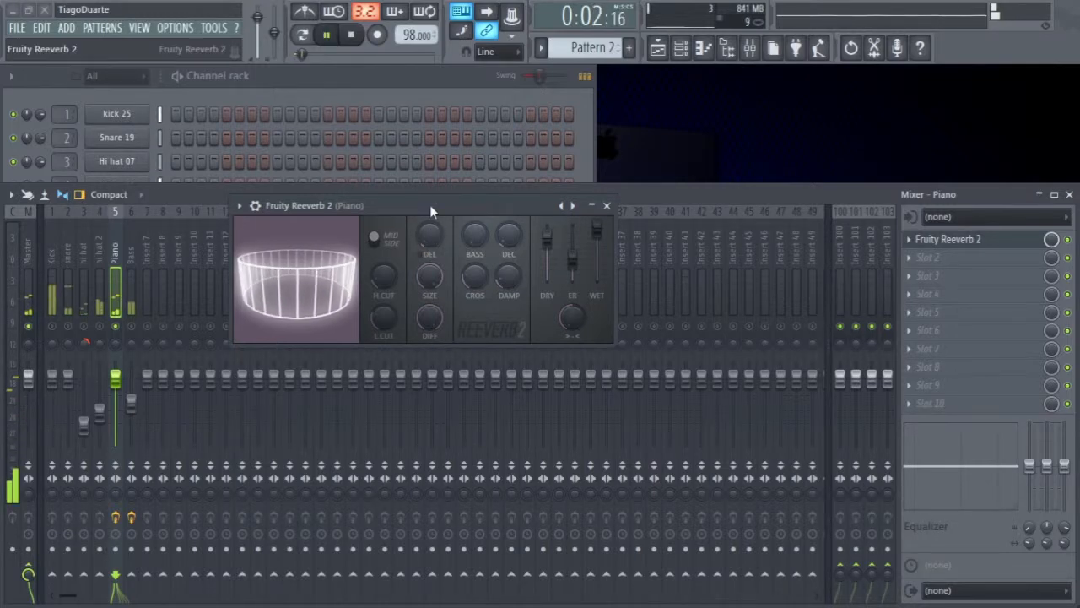
{"action": "left_click_drag", "start_coordinate": [597, 229], "coordinate": [598, 251]}
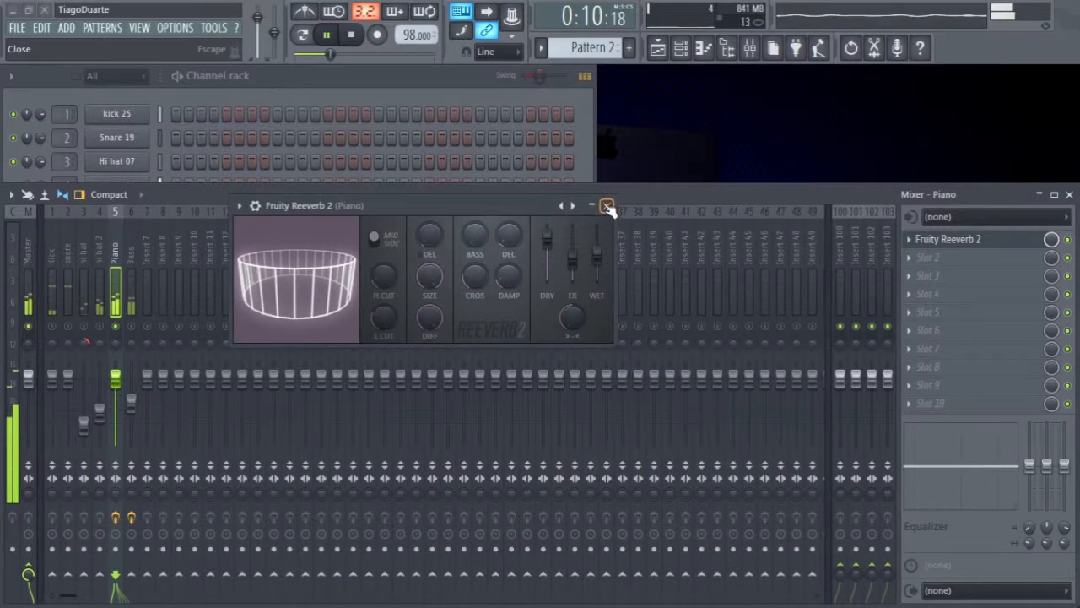
{"action": "left_click", "coordinate": [606, 205]}
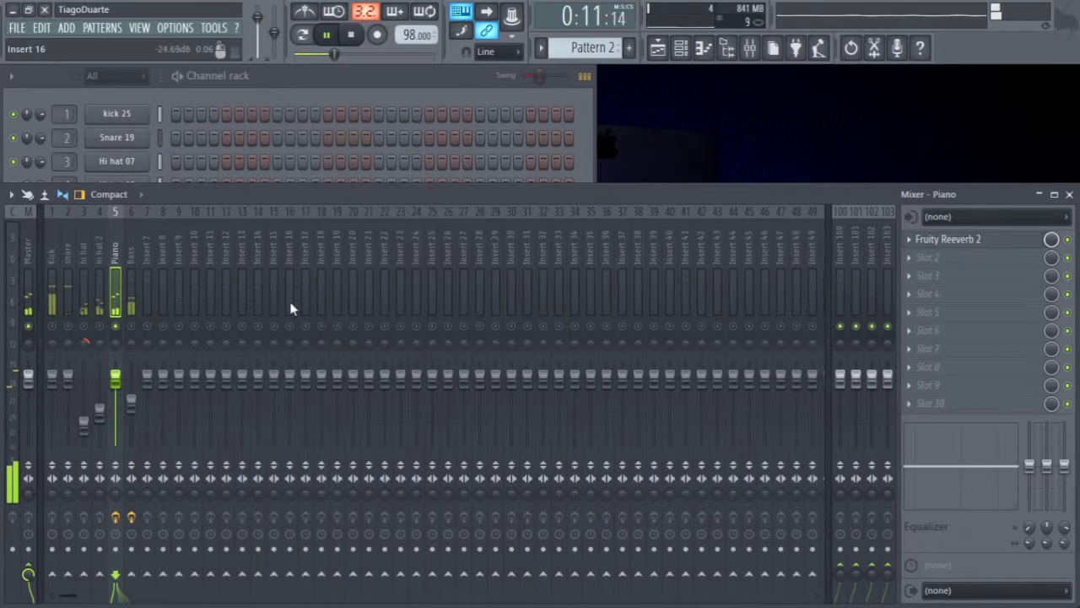
{"action": "right_click", "coordinate": [126, 335]}
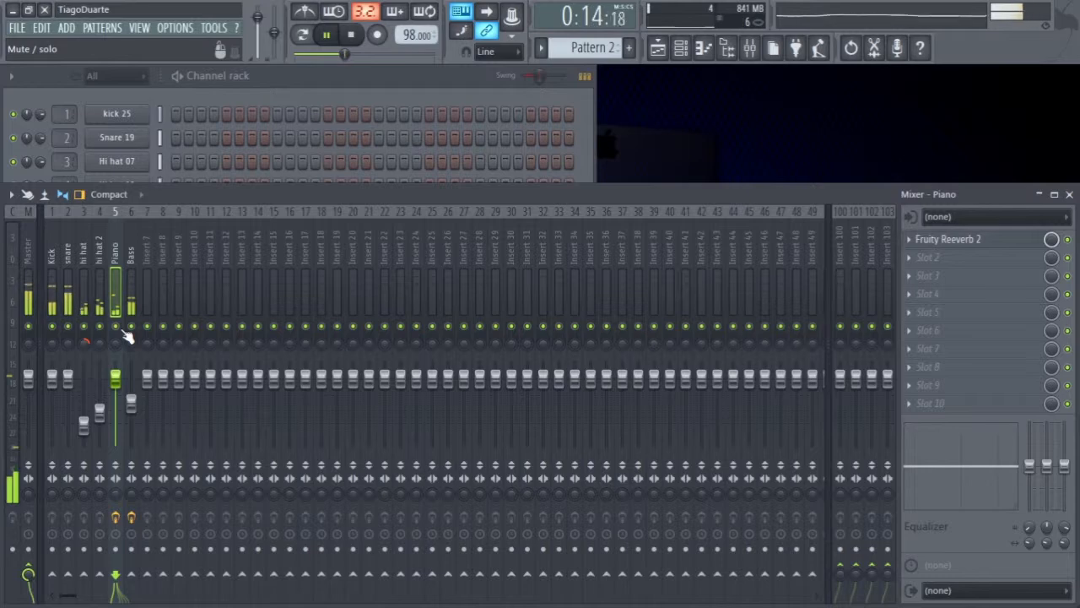
Add Fruity Reeverb 2 to the snare track's first effect slot, increasing its room size and low cut
{"action": "left_click", "coordinate": [69, 253]}
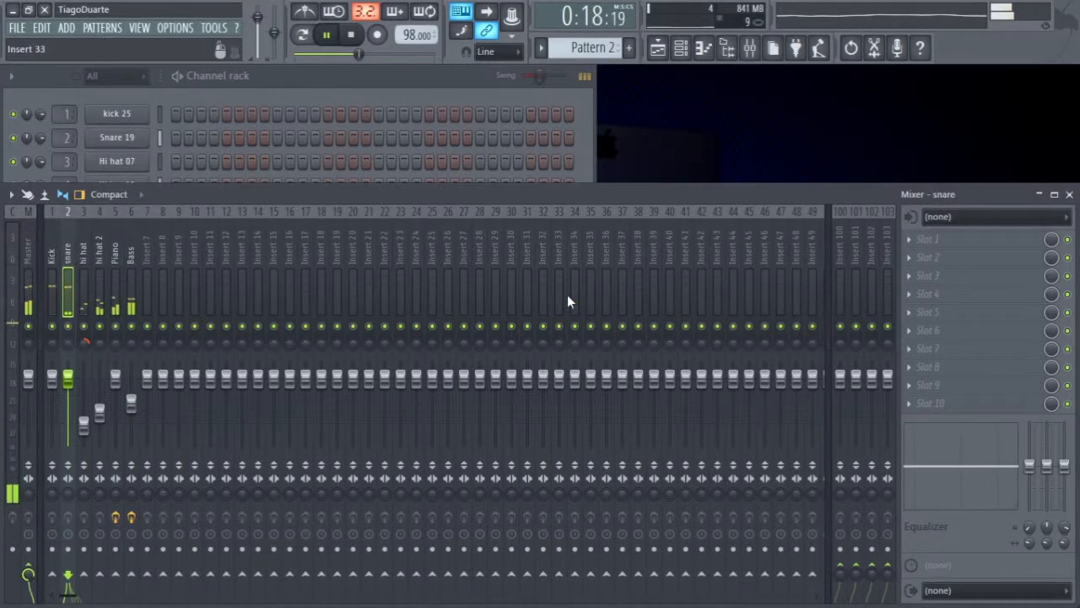
{"action": "left_click", "coordinate": [932, 245]}
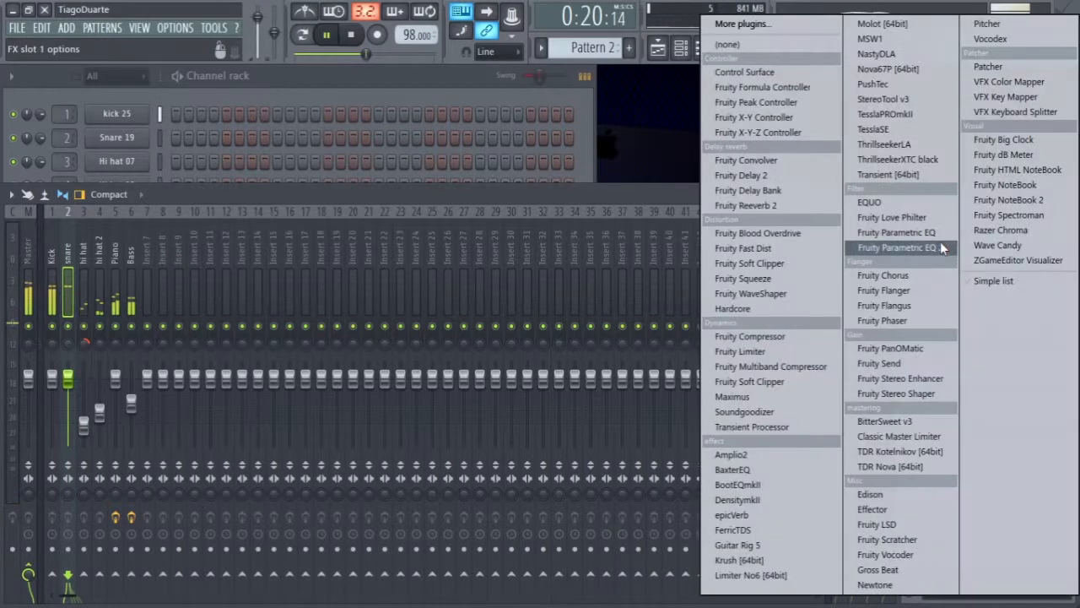
{"action": "left_click", "coordinate": [742, 207]}
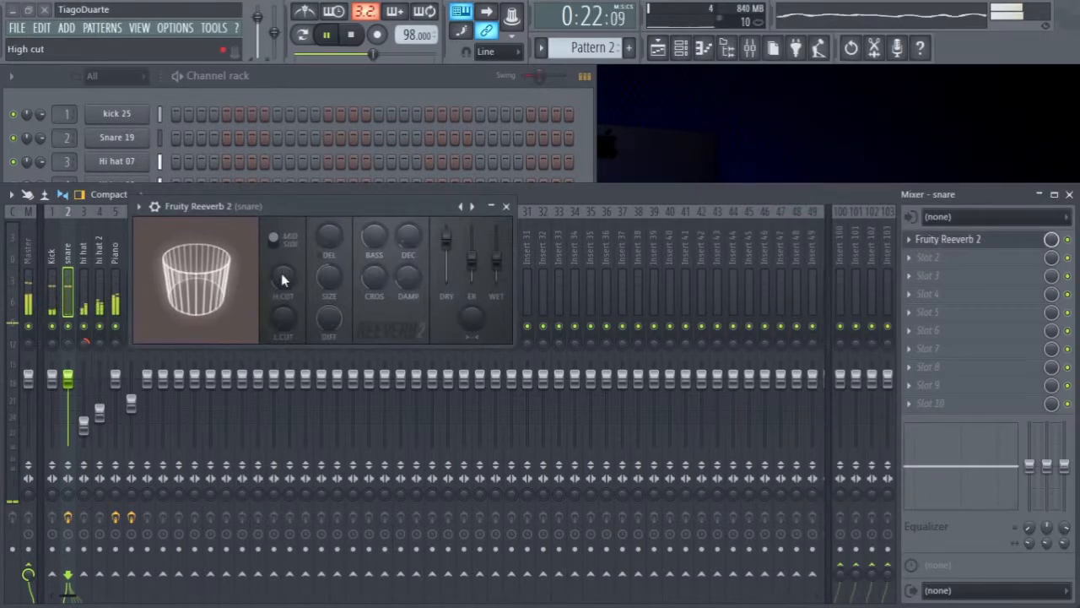
{"action": "left_click_drag", "start_coordinate": [282, 319], "coordinate": [281, 291]}
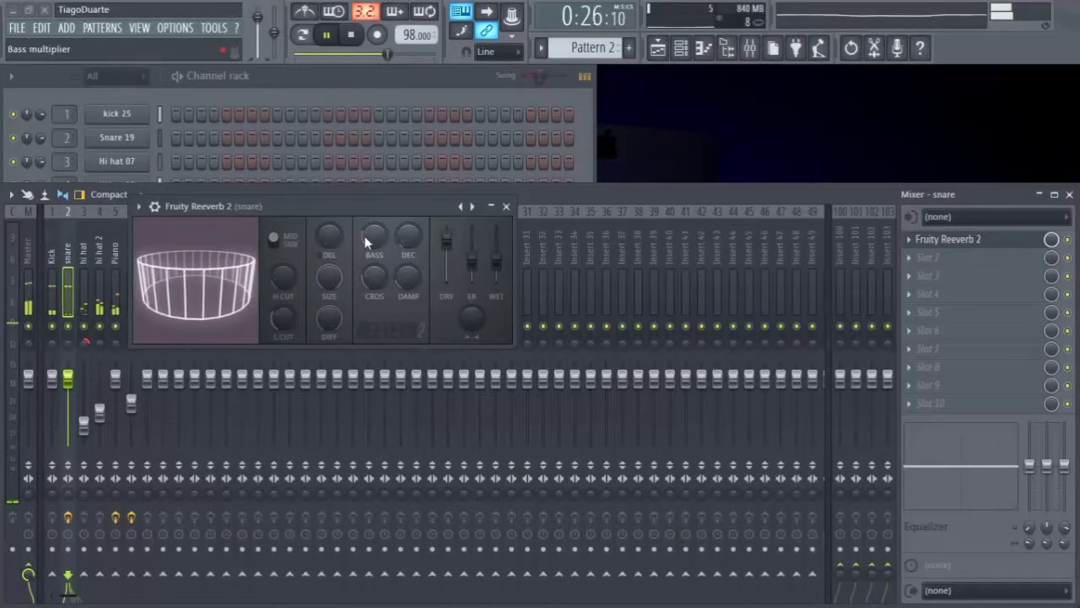
Move the snare reverb window clear of the drum tracks and solo the snare track, playing the song from the start
{"action": "left_click", "coordinate": [351, 34]}
{"action": "left_click_drag", "start_coordinate": [314, 207], "coordinate": [563, 111]}
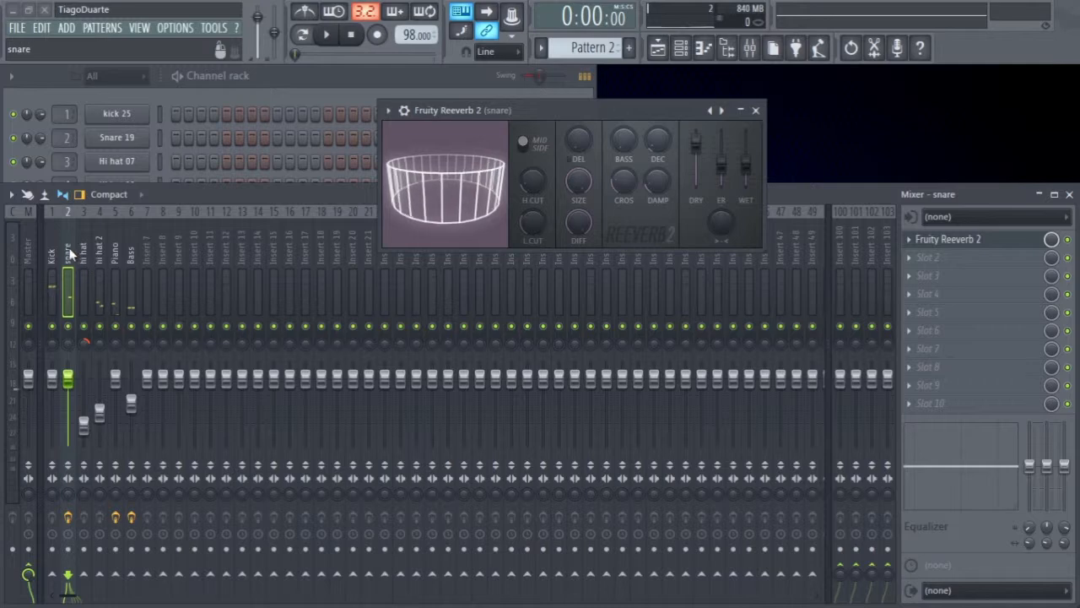
{"action": "right_click", "coordinate": [69, 326]}
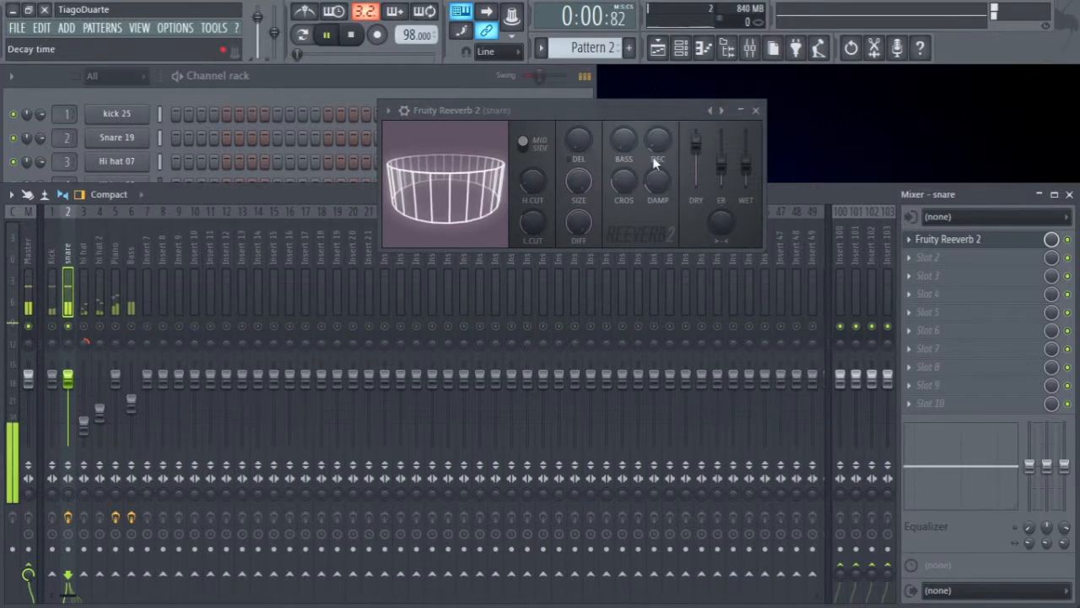
Lower the snare reverb's wet level to about 20%, close its window and unsolo the snare track
{"action": "left_click_drag", "start_coordinate": [747, 168], "coordinate": [747, 179]}
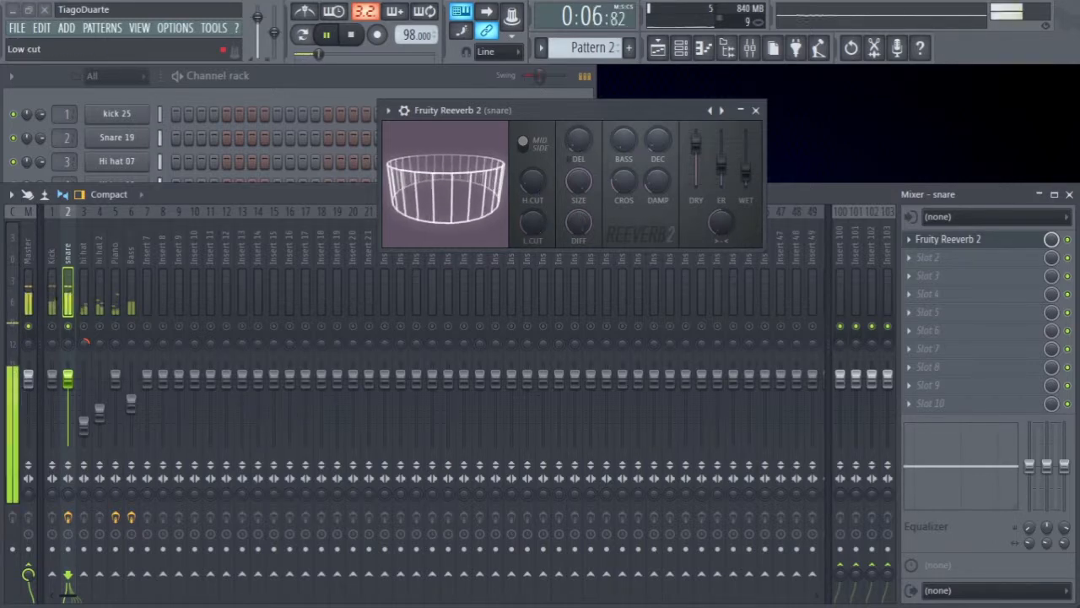
{"action": "left_click_drag", "start_coordinate": [747, 173], "coordinate": [748, 178]}
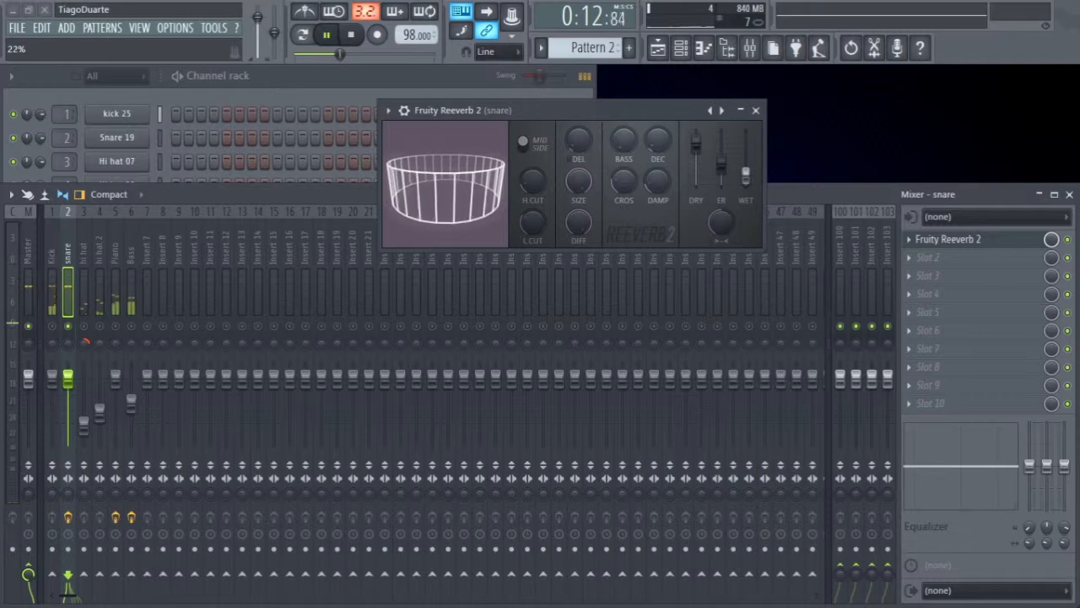
{"action": "left_click_drag", "start_coordinate": [748, 174], "coordinate": [749, 180]}
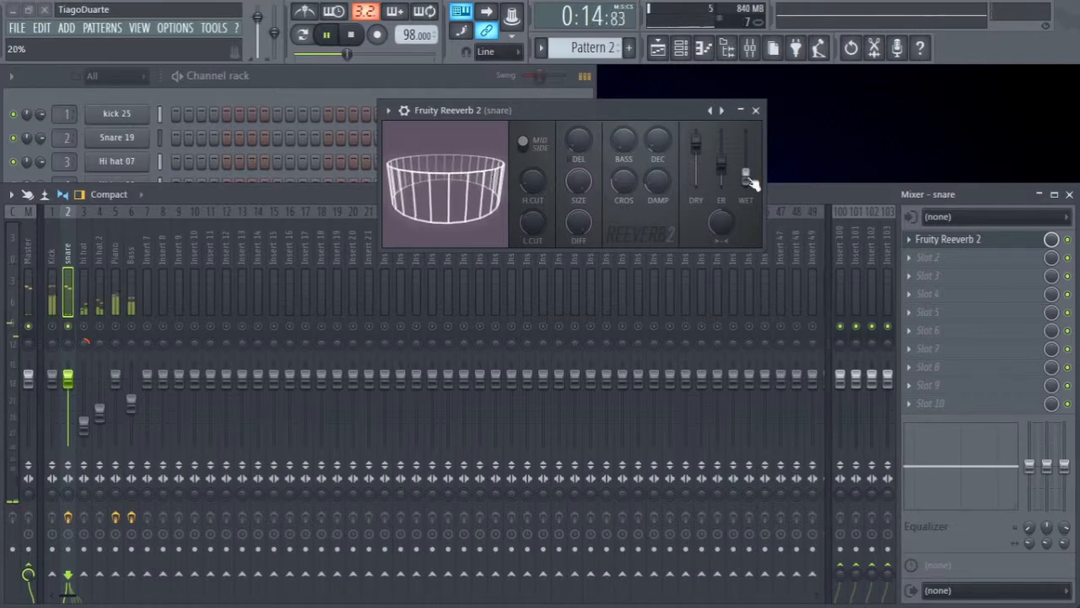
{"action": "left_click", "coordinate": [755, 110]}
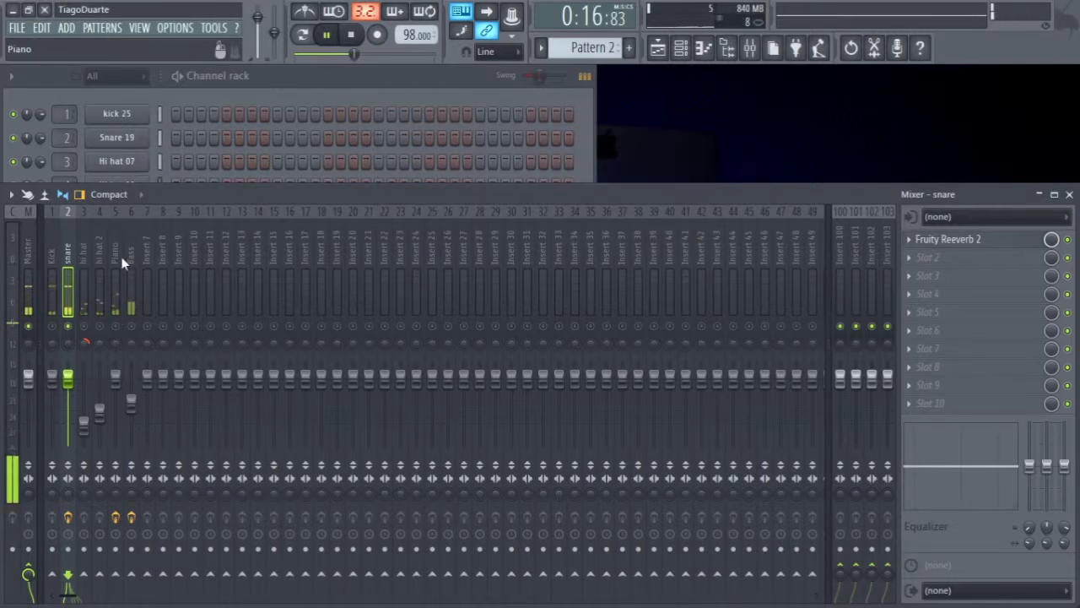
{"action": "right_click", "coordinate": [121, 332]}
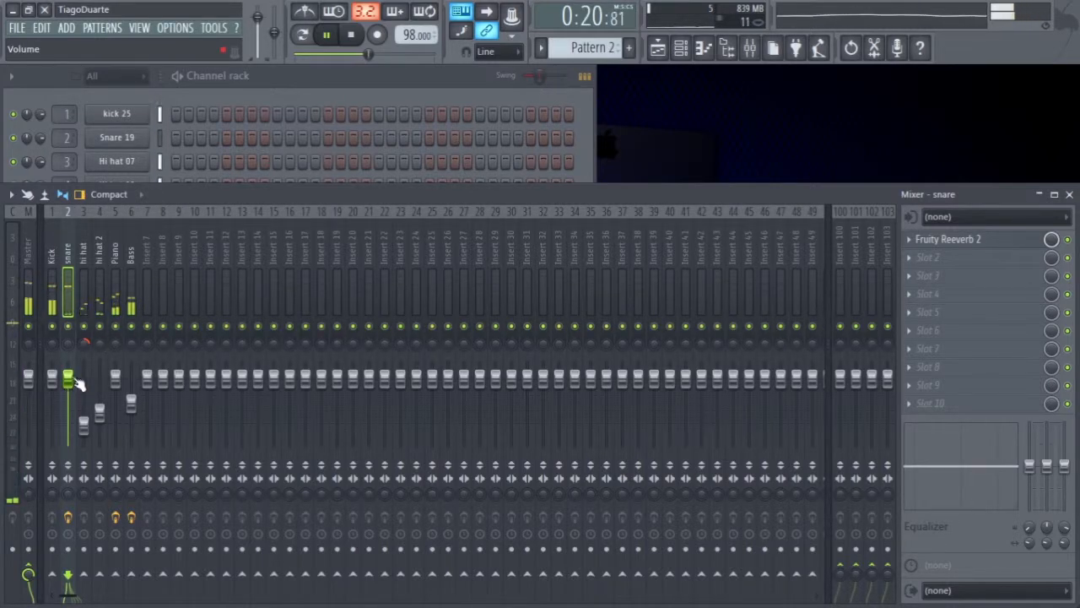
{"action": "left_click", "coordinate": [51, 253]}
{"action": "left_click", "coordinate": [65, 253]}
{"action": "left_click", "coordinate": [55, 253]}
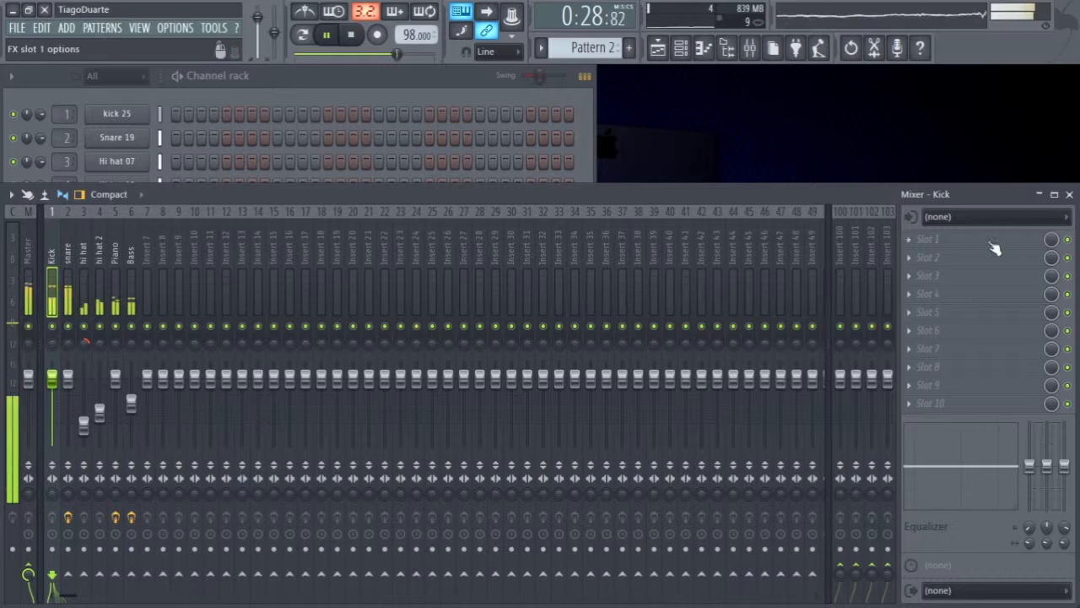
{"action": "left_click", "coordinate": [943, 242]}
{"action": "left_click", "coordinate": [498, 188]}
Stop the song and rename the empty mixer track Insert 7 as Drums
{"action": "left_click", "coordinate": [350, 34]}
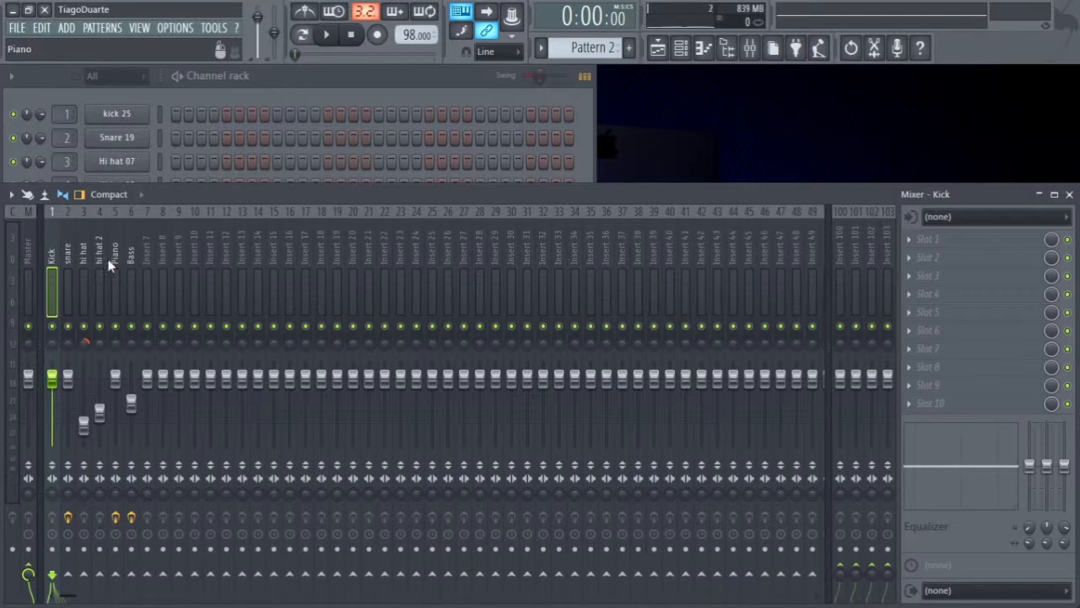
{"action": "left_click", "coordinate": [146, 257]}
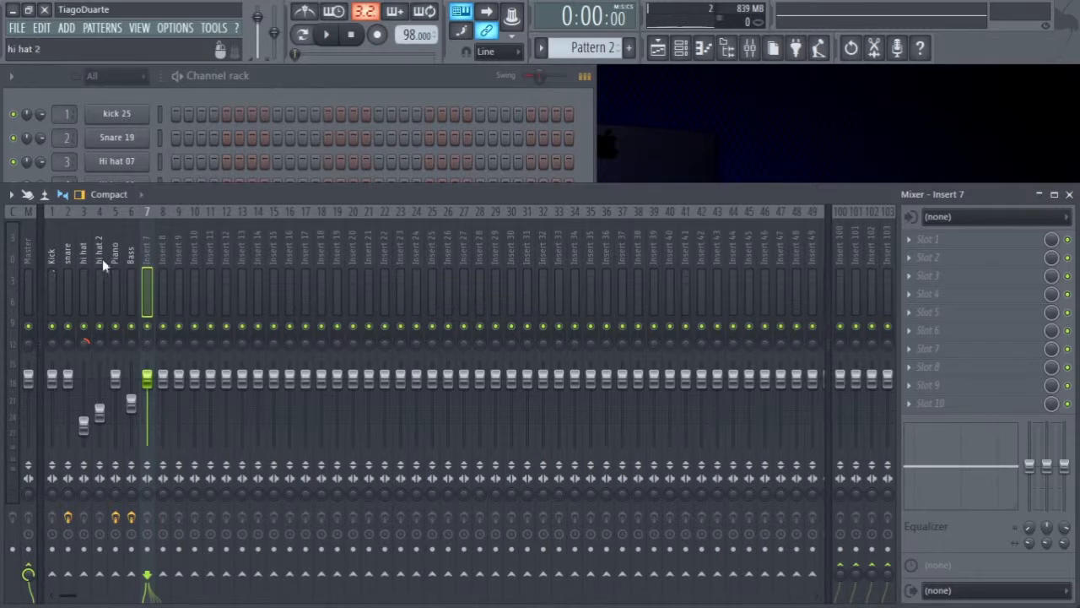
{"action": "double_click", "coordinate": [148, 260]}
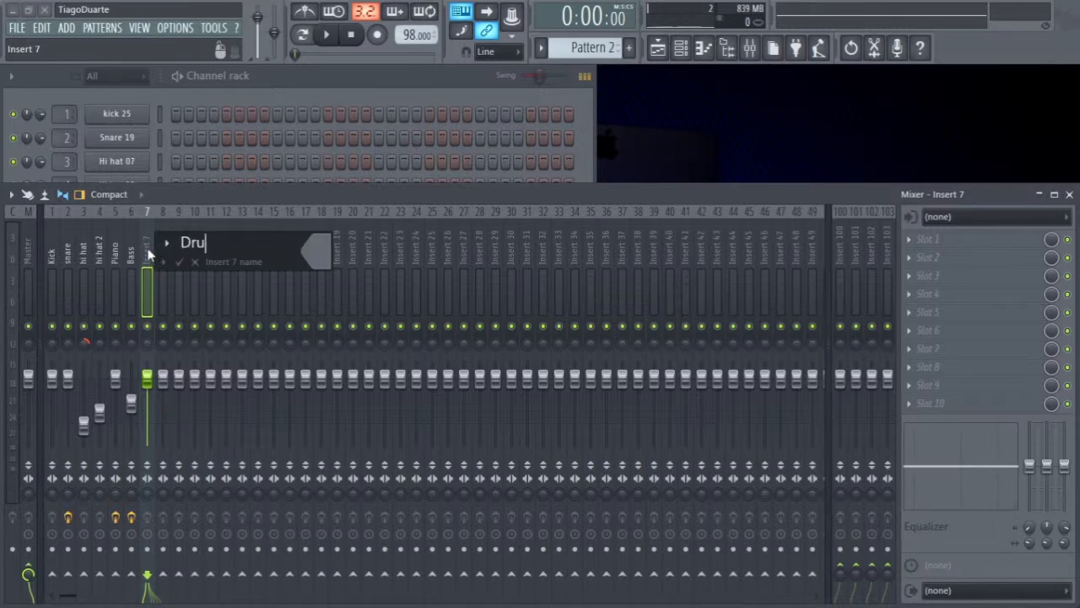
{"action": "key", "text": "Return"}
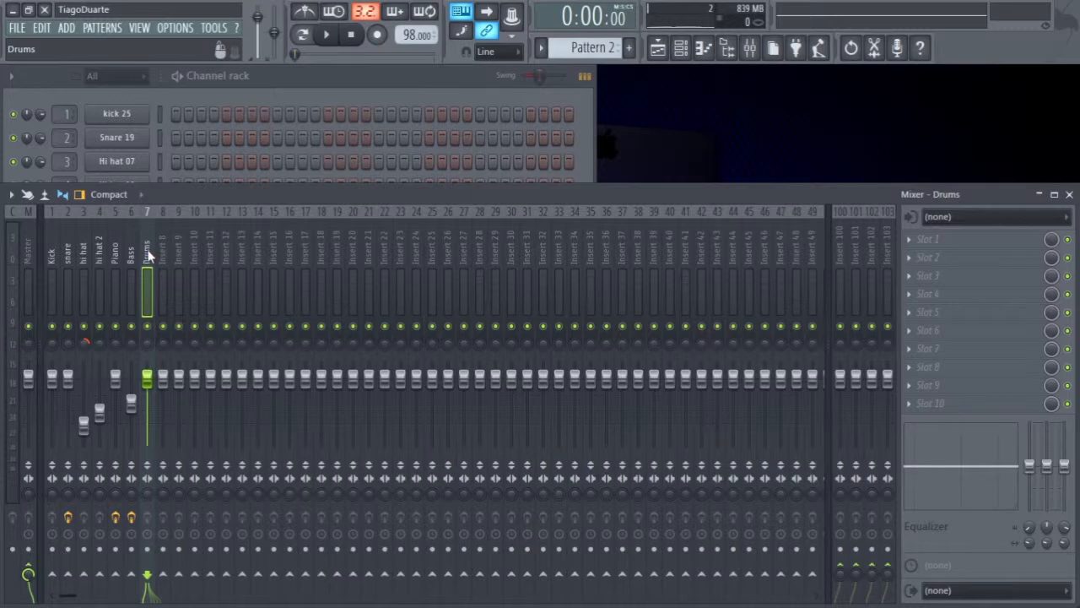
Select the Kick, snare, hi hat and hi hat 2 mixer tracks together and route them only to the Drums track
{"action": "left_click_drag", "start_coordinate": [97, 258], "coordinate": [49, 256]}
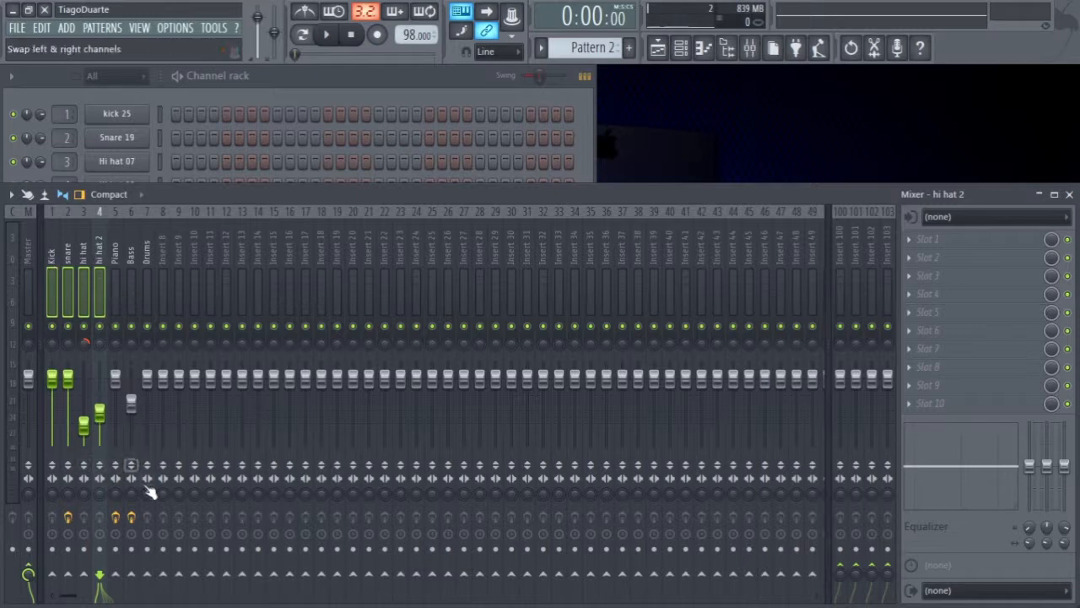
{"action": "right_click", "coordinate": [148, 573]}
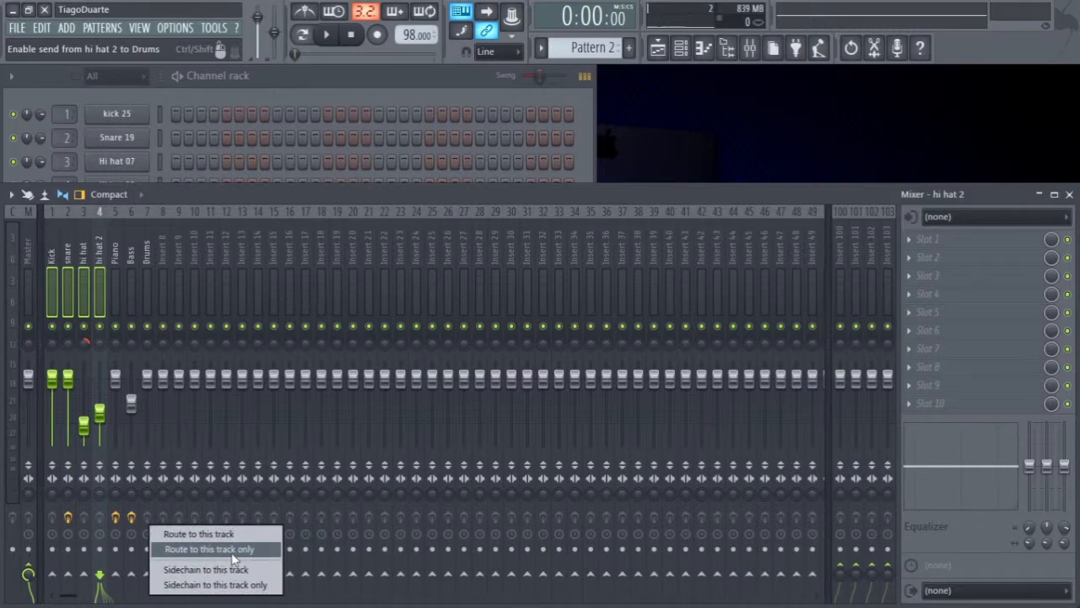
{"action": "left_click", "coordinate": [233, 551]}
Select the Drums track, play the song to check the grouped drum signal, and stop playback
{"action": "left_click", "coordinate": [145, 257]}
{"action": "key", "text": "space"}
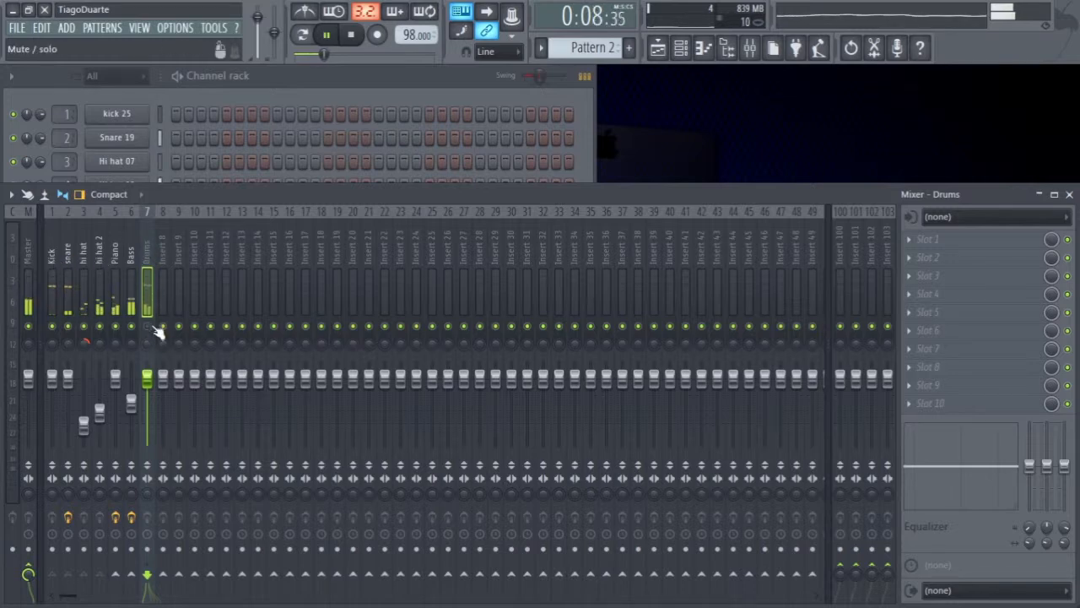
{"action": "left_click", "coordinate": [353, 35]}
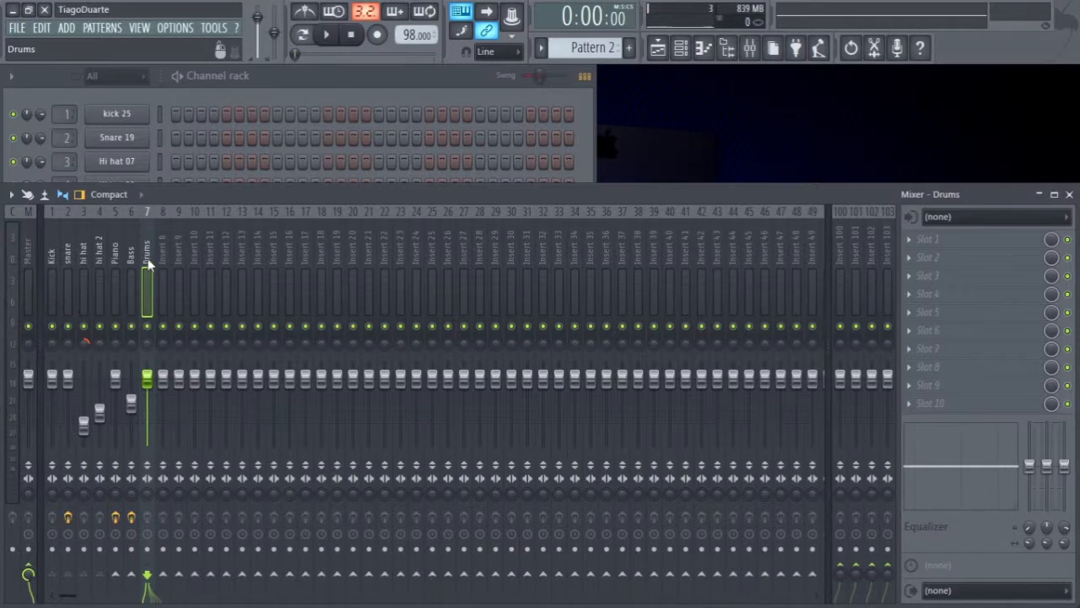
Check the routing of the hi hat, Kick and hi hat 2 tracks and reselect the Drums track
{"action": "left_click", "coordinate": [84, 260]}
{"action": "left_click", "coordinate": [52, 261]}
{"action": "left_click", "coordinate": [99, 263]}
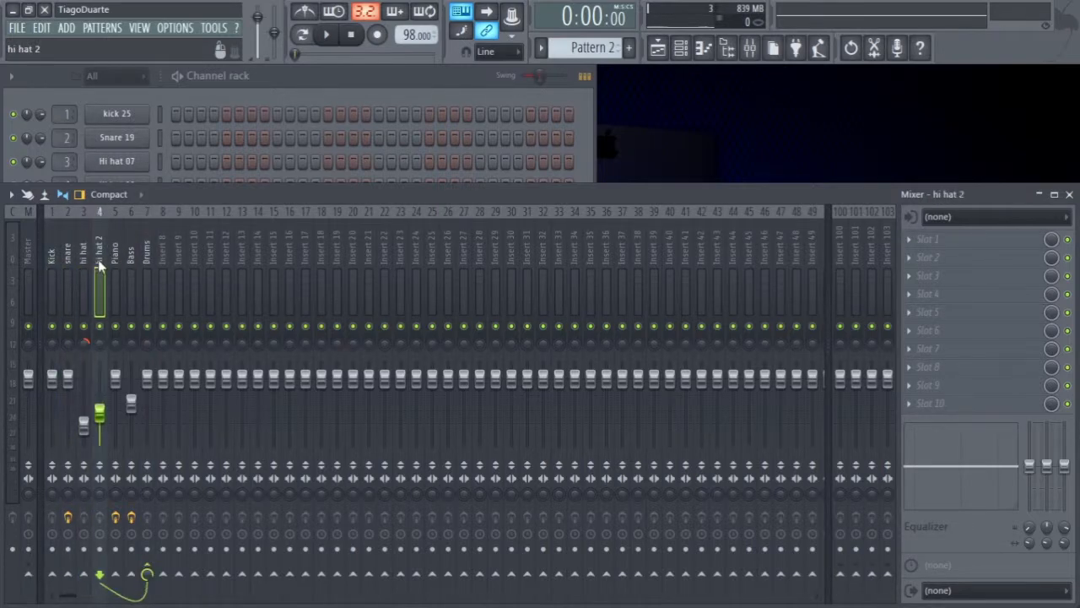
{"action": "left_click", "coordinate": [148, 262]}
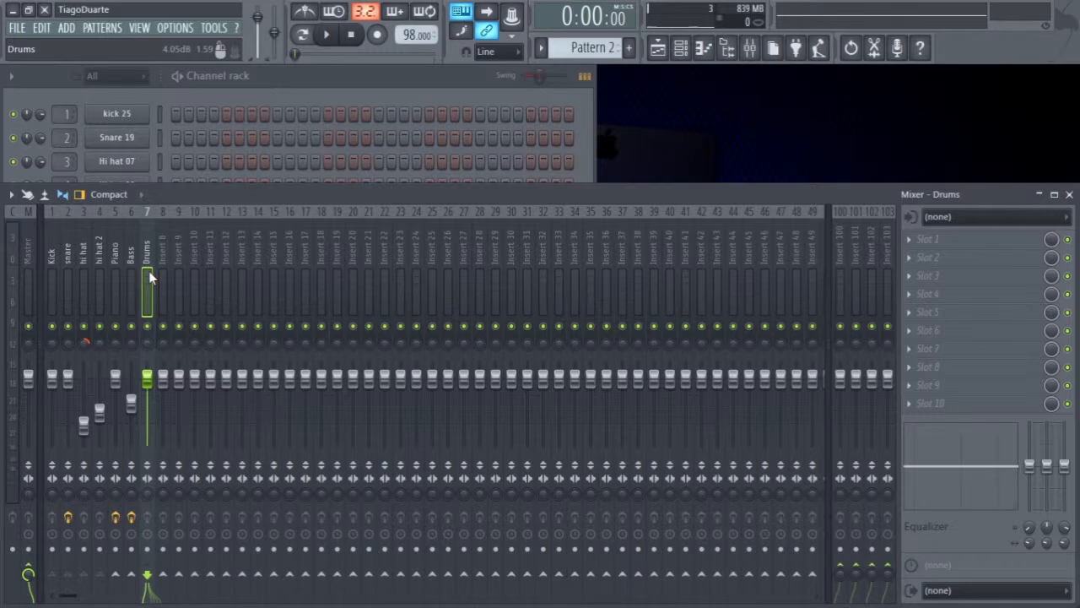
Move the Drums mixer track between hi hat 2 and Piano, and play the song briefly to check it
{"action": "key", "text": "alt+Left"}
{"action": "key", "text": "alt+Left"}
{"action": "key", "text": "alt+Right"}
{"action": "key", "text": "alt+Right"}
{"action": "key", "text": "alt+Right"}
{"action": "key", "text": "alt+Left"}
{"action": "key", "text": "alt+Left"}
{"action": "key", "text": "alt+Left"}
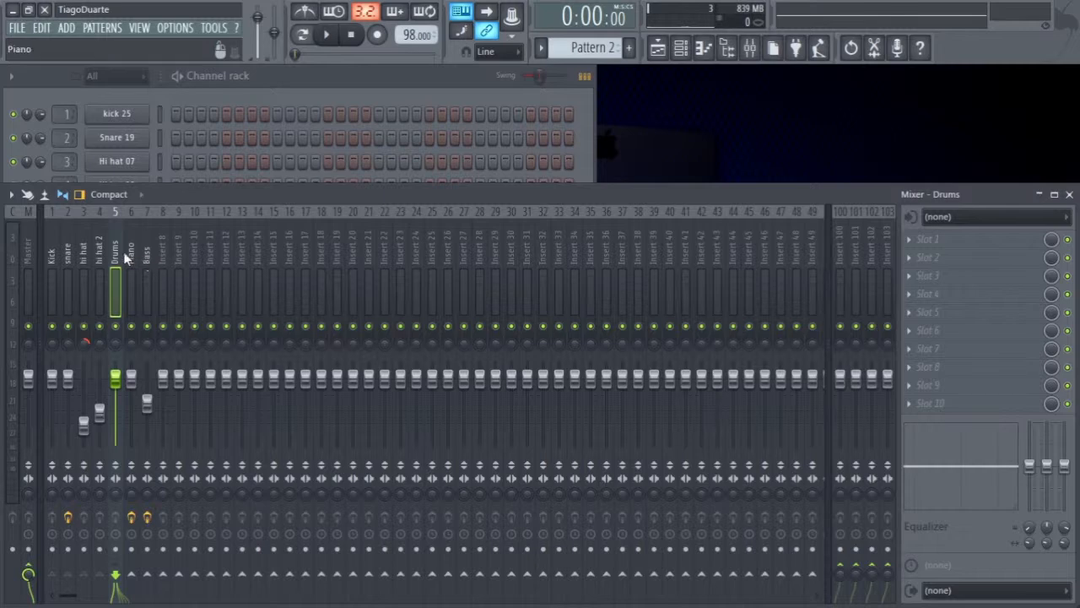
{"action": "key", "text": "space"}
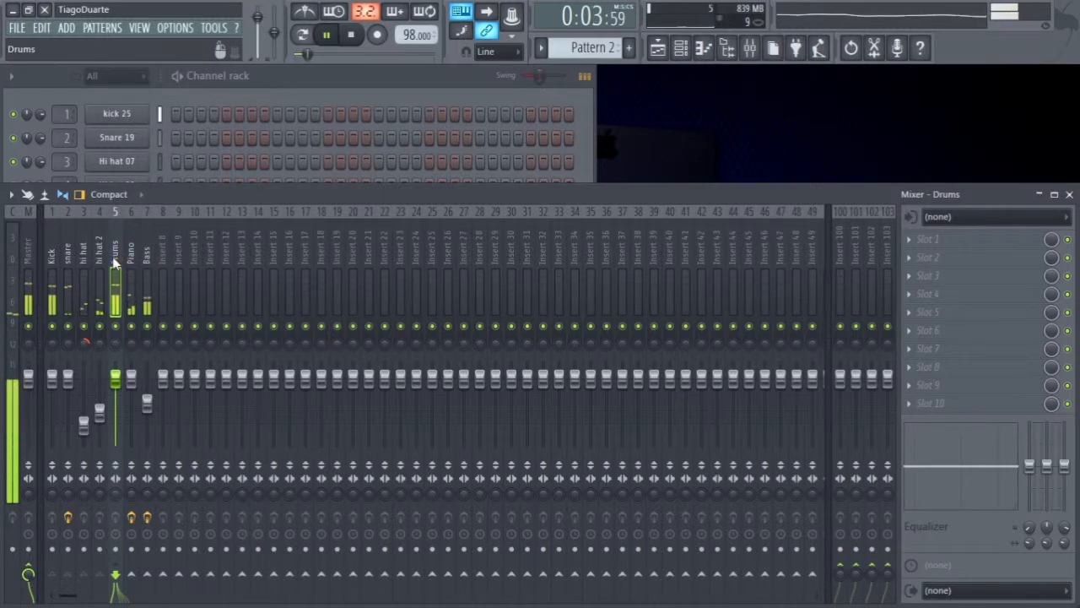
{"action": "key", "text": "space"}
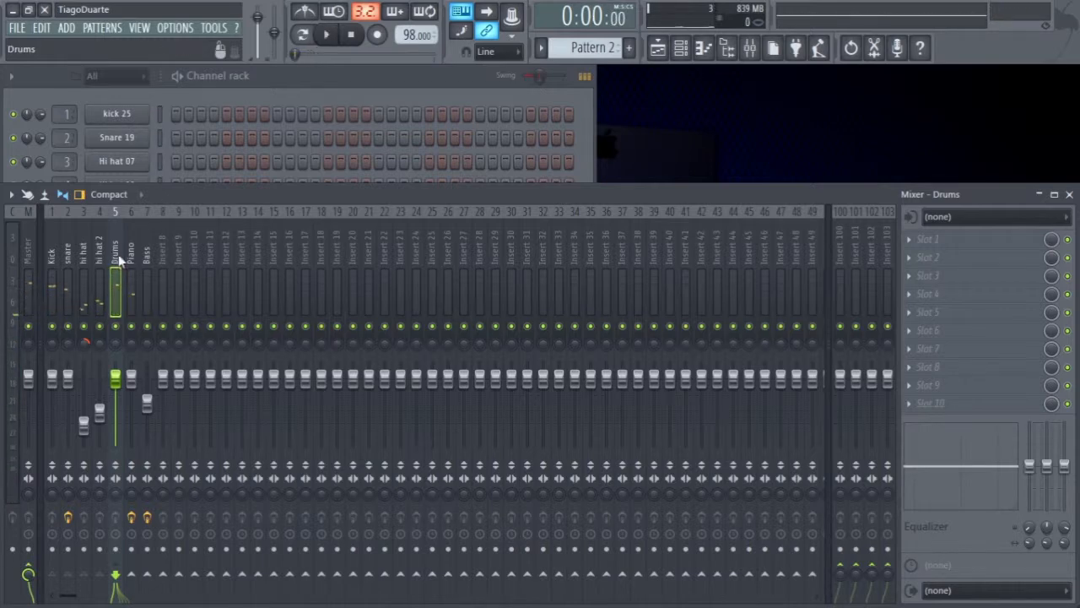
Load Fruity WaveShaper in the first effect slot of the Drums track and preview the song with it
{"action": "left_click", "coordinate": [952, 245]}
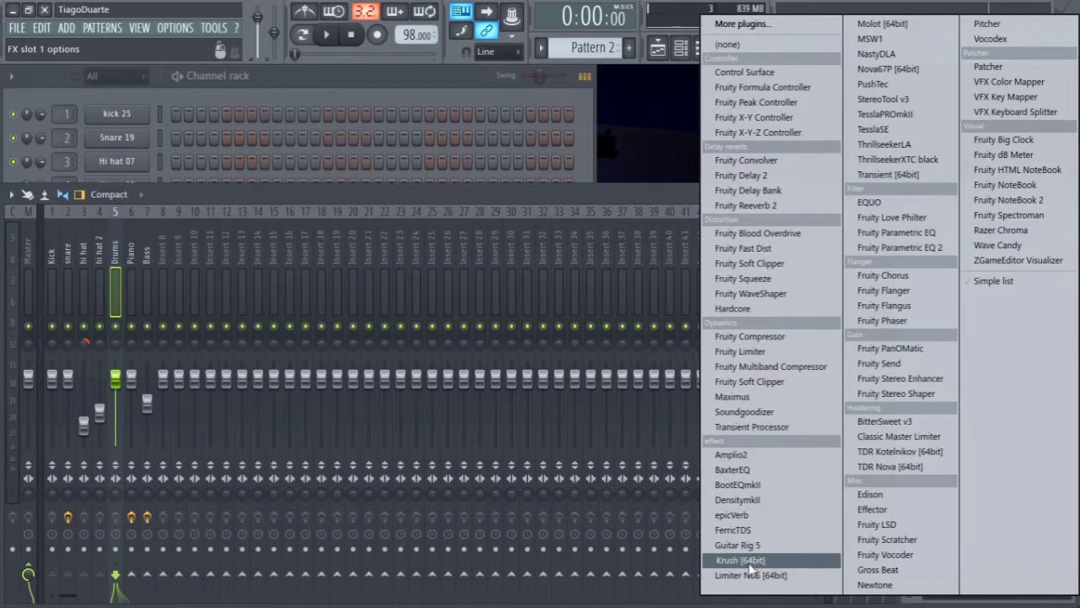
{"action": "left_click", "coordinate": [770, 294]}
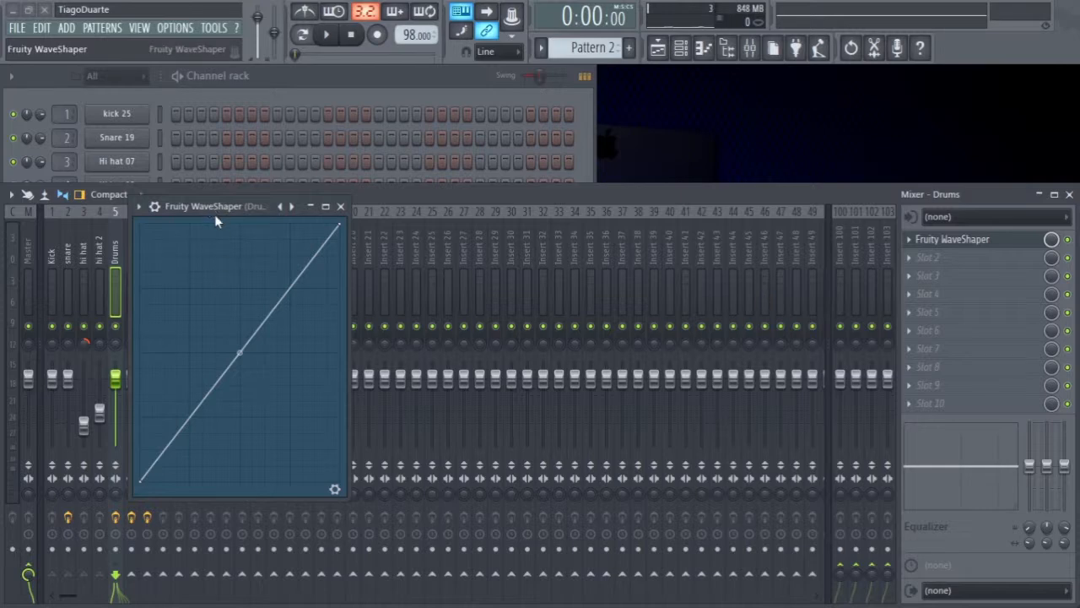
{"action": "left_click_drag", "start_coordinate": [216, 221], "coordinate": [301, 149]}
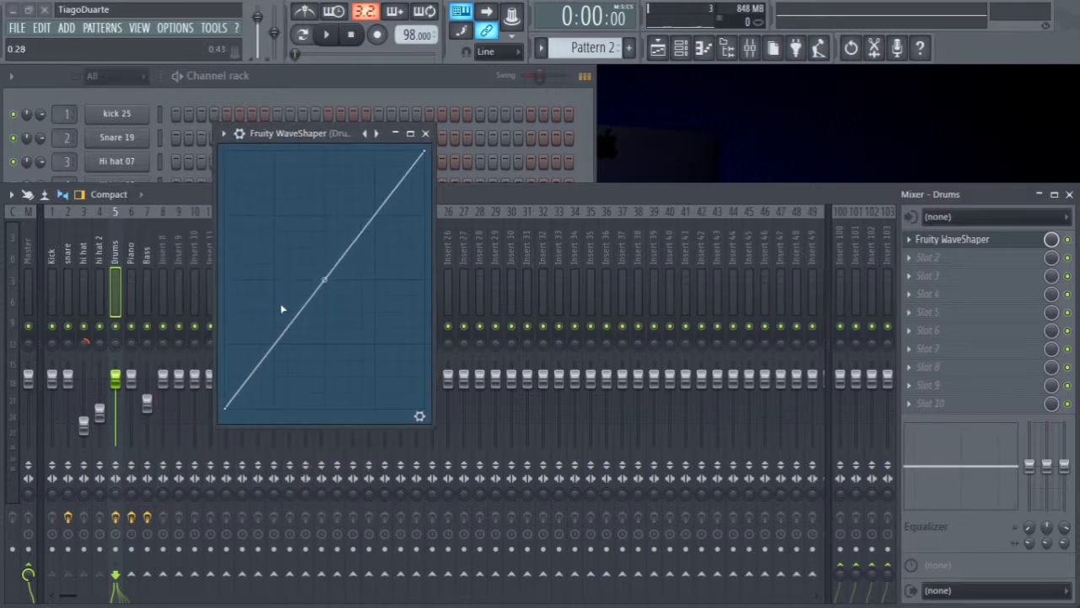
{"action": "key", "text": "space"}
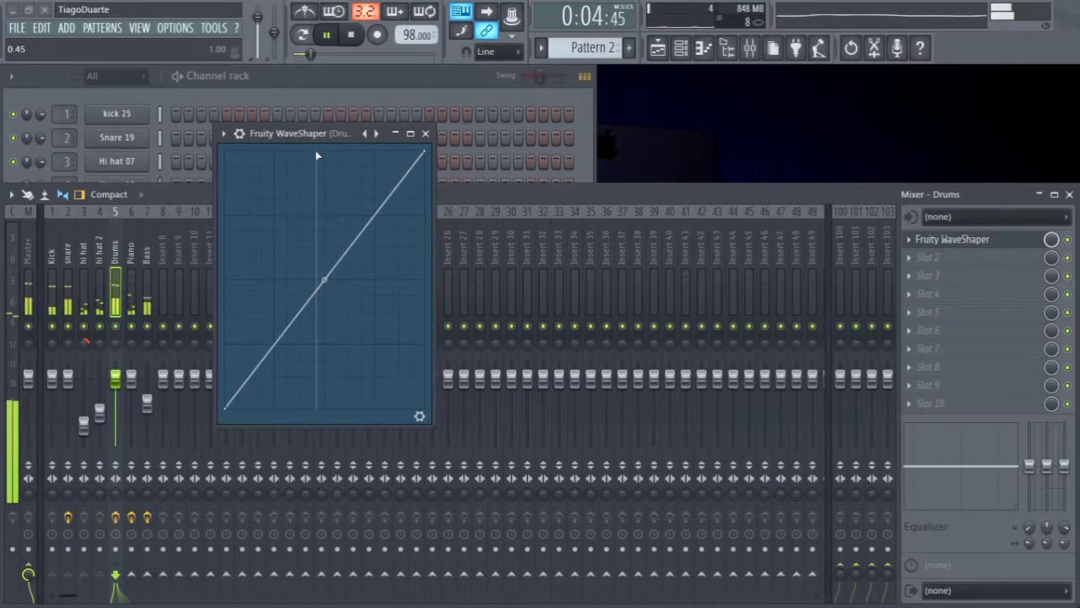
{"action": "key", "text": "space"}
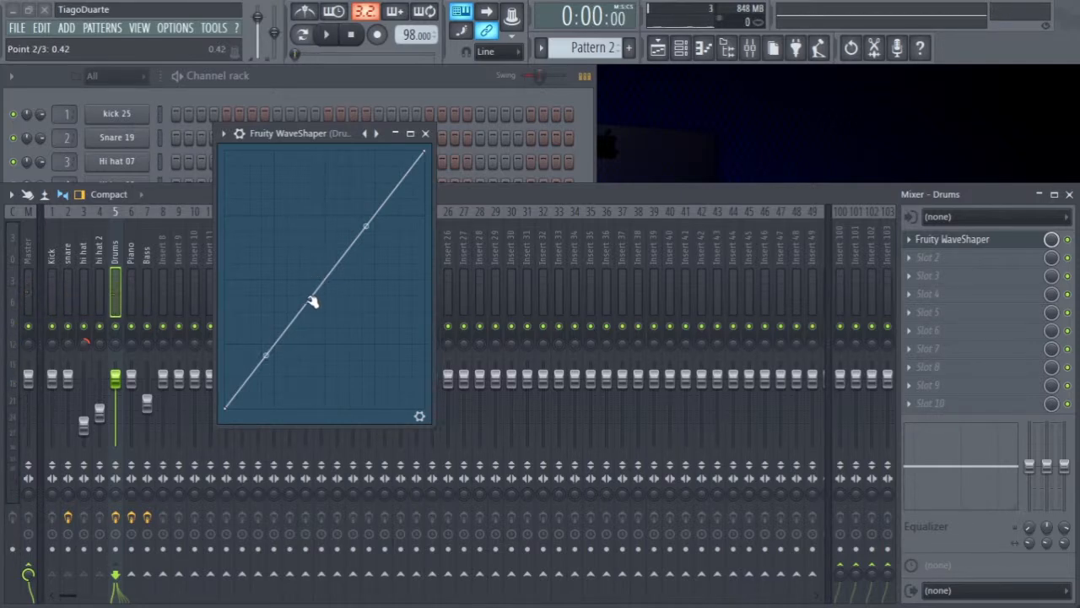
Bend the lower segment of the WaveShaper curve upward below an added middle point during playback, and close the plugin
{"action": "left_click_drag", "start_coordinate": [264, 354], "coordinate": [266, 327]}
{"action": "key", "text": "space"}
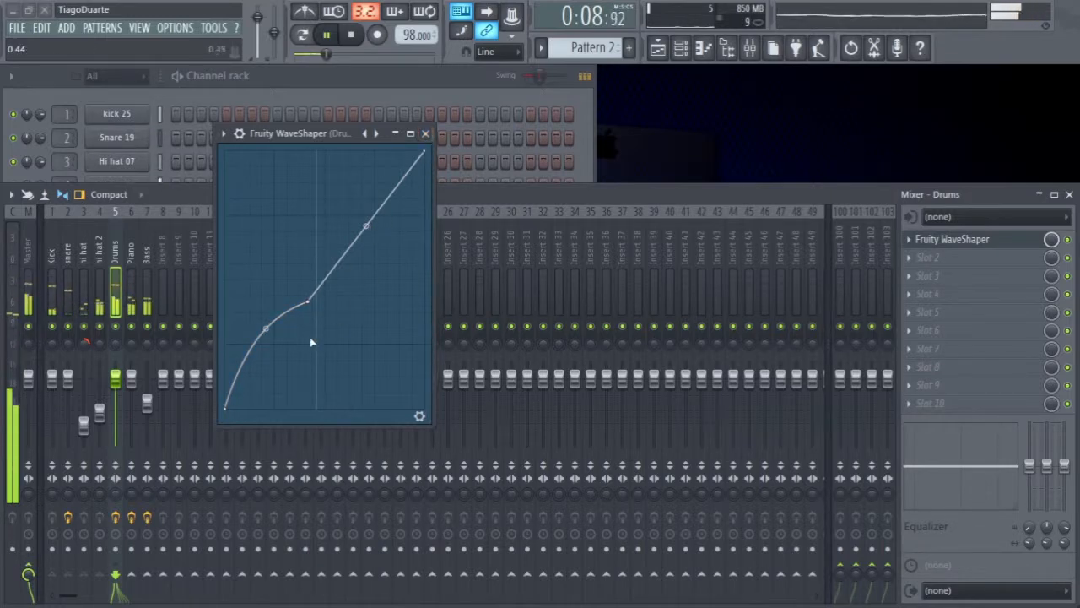
{"action": "left_click_drag", "start_coordinate": [265, 329], "coordinate": [266, 342]}
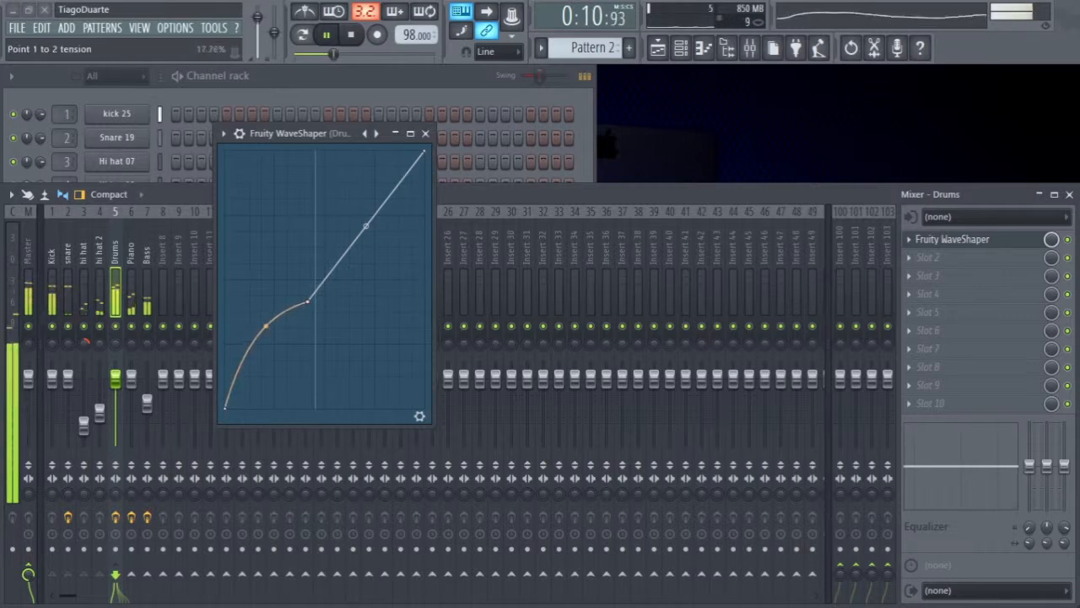
{"action": "left_click", "coordinate": [425, 133]}
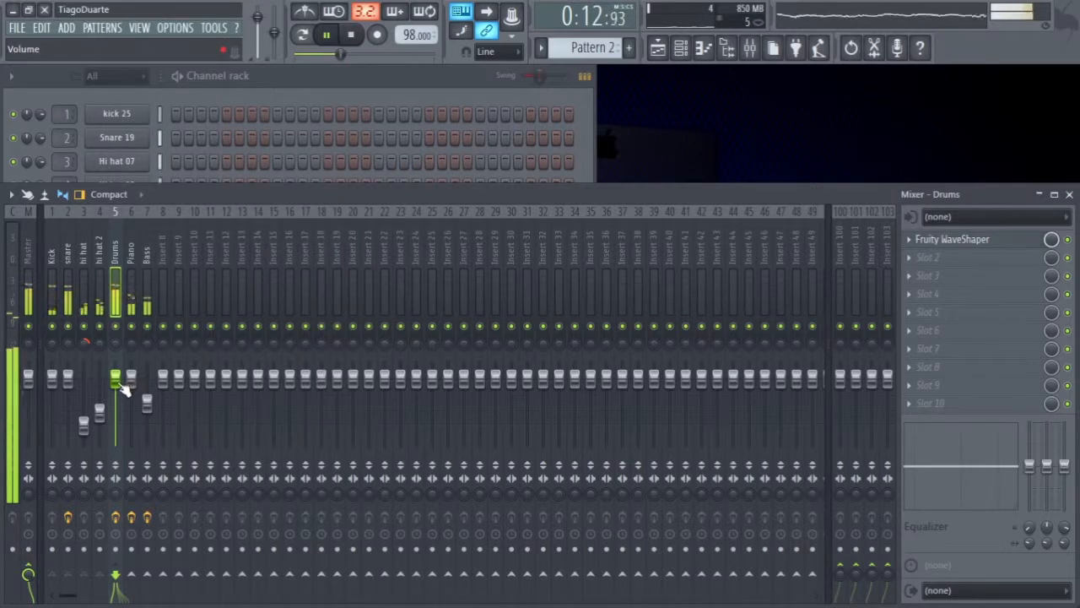
Lower the Drums track volume to about -4.5 dB and select the Bass mixer track
{"action": "left_click_drag", "start_coordinate": [116, 378], "coordinate": [115, 391]}
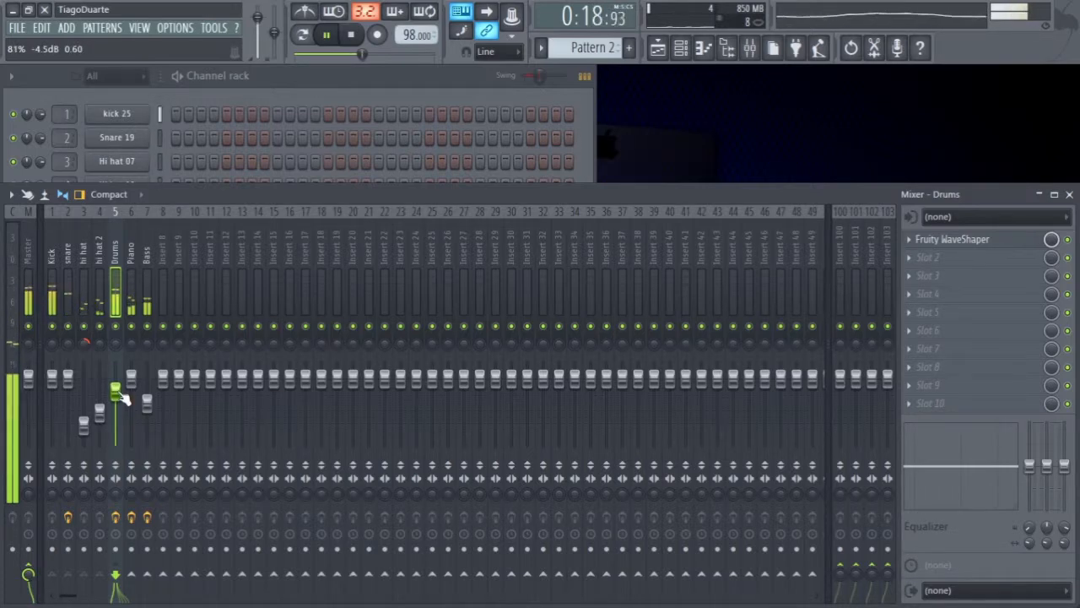
{"action": "left_click", "coordinate": [133, 255]}
{"action": "left_click", "coordinate": [147, 258]}
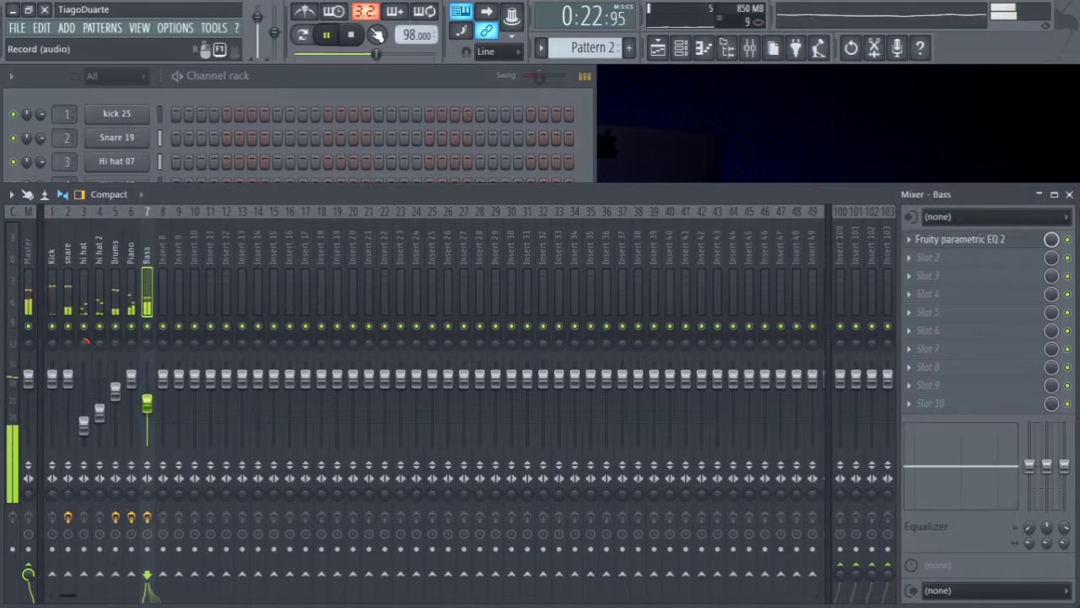
Select Pattern 1 in the playlist and rename it as Drums
{"action": "left_click", "coordinate": [657, 48]}
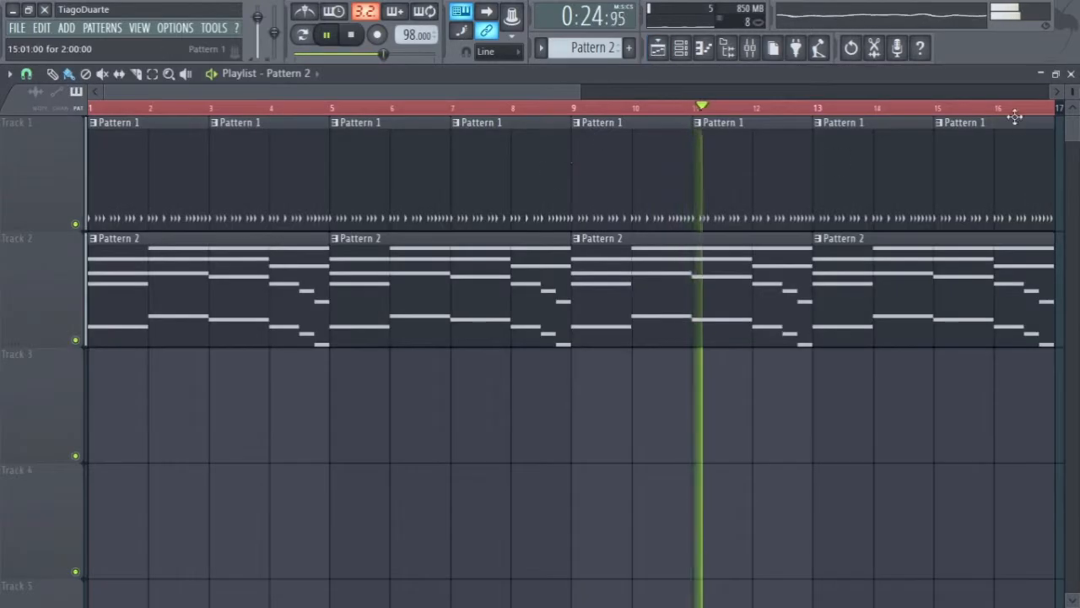
{"action": "scroll", "coordinate": [422, 416], "scroll_direction": "up", "scroll_amount": 3}
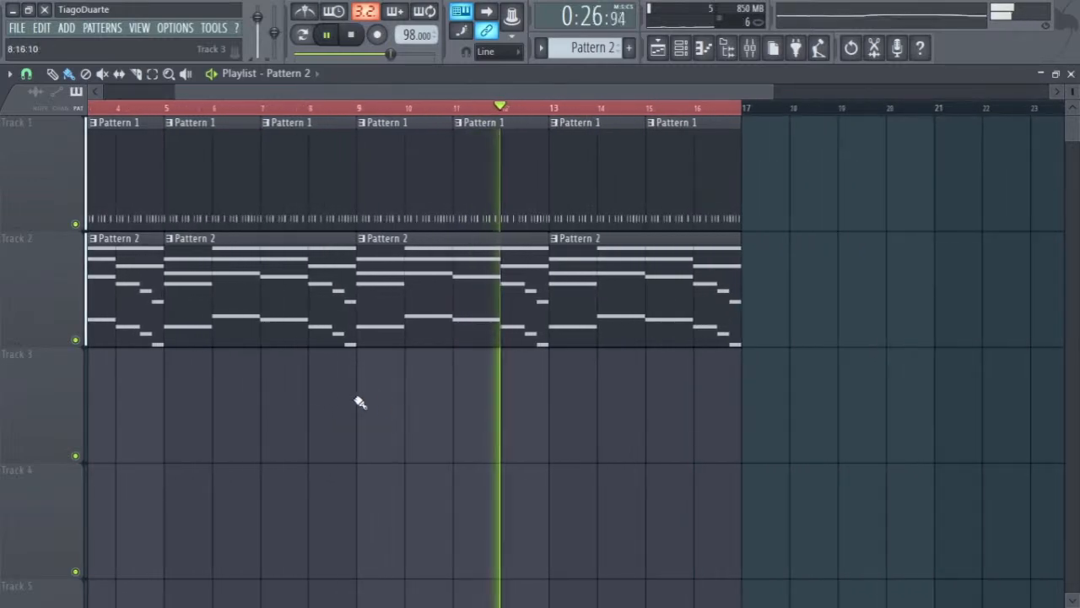
{"action": "left_click", "coordinate": [229, 196]}
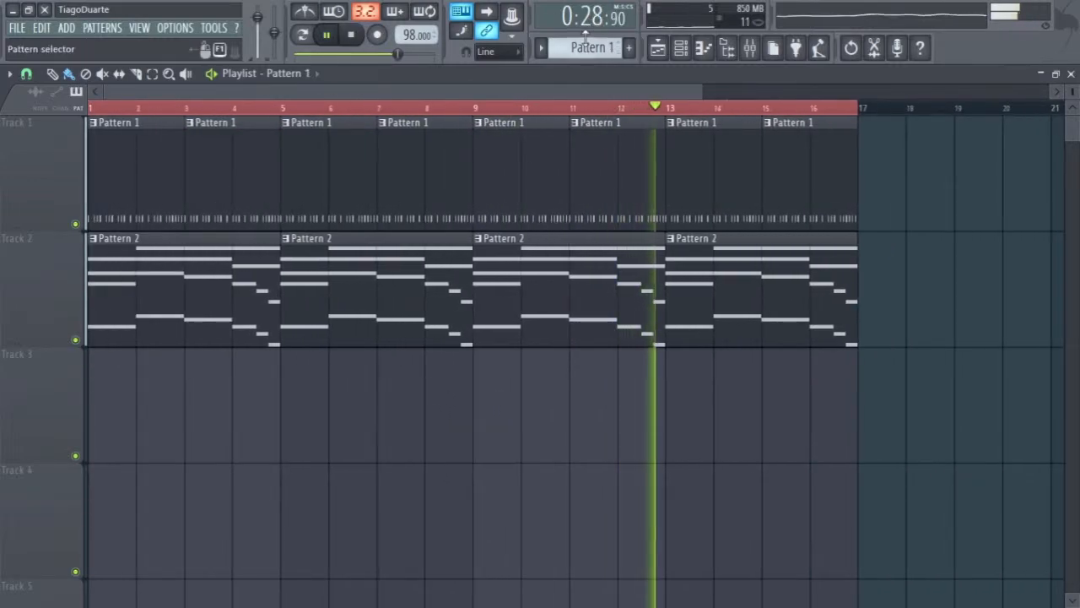
{"action": "type", "text": "Drums"}
{"action": "key", "text": "Return"}
Select Pattern 2, stop the song, and rename the FL Keys channel as Piano and the 3x Osc channel as Bass
{"action": "left_click", "coordinate": [549, 253]}
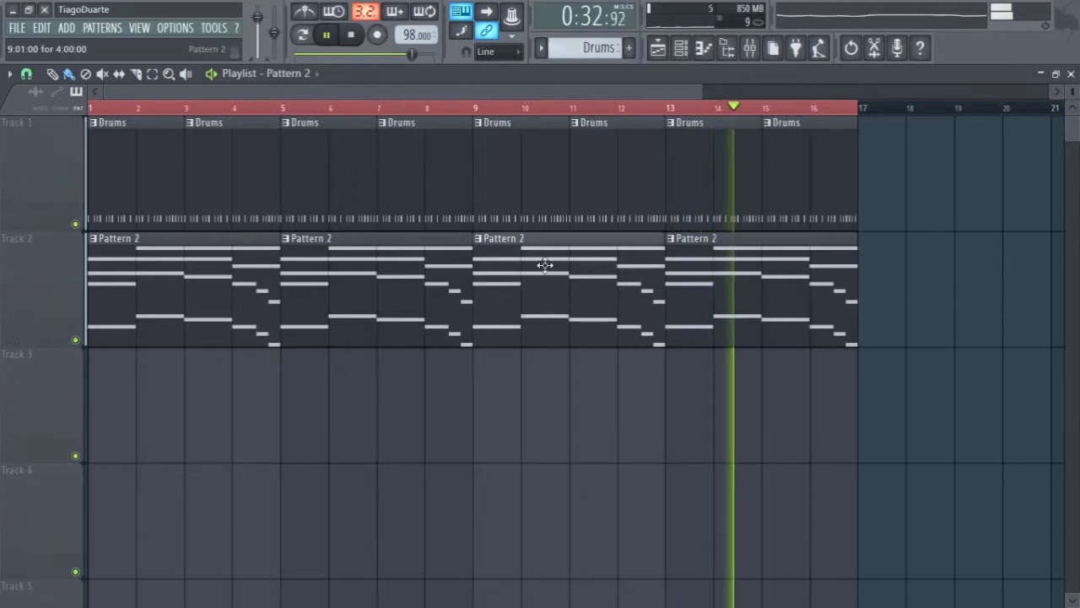
{"action": "key", "text": "F9"}
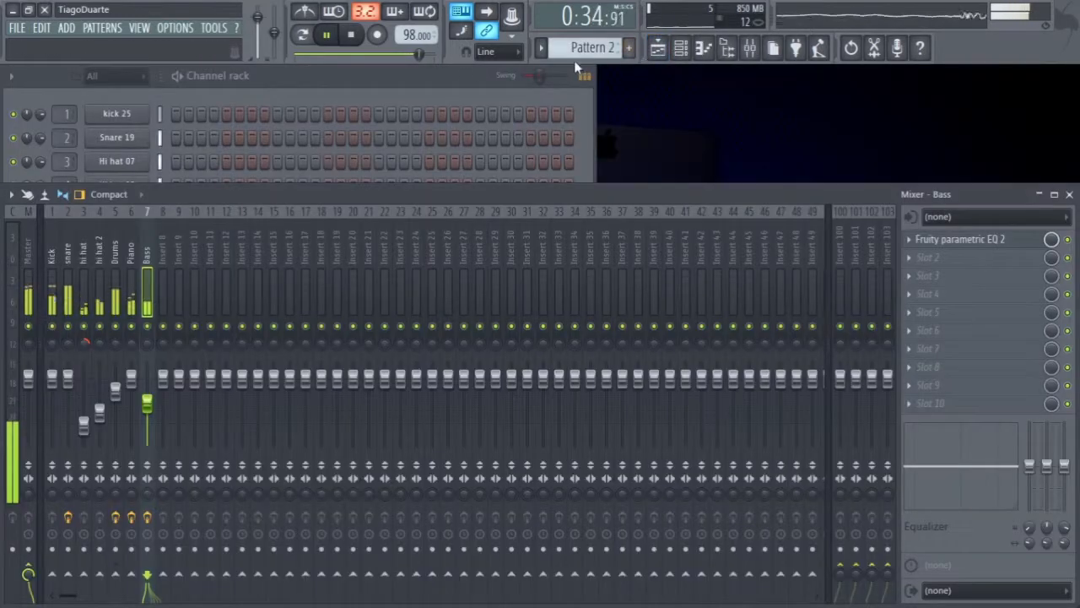
{"action": "key", "text": "F6"}
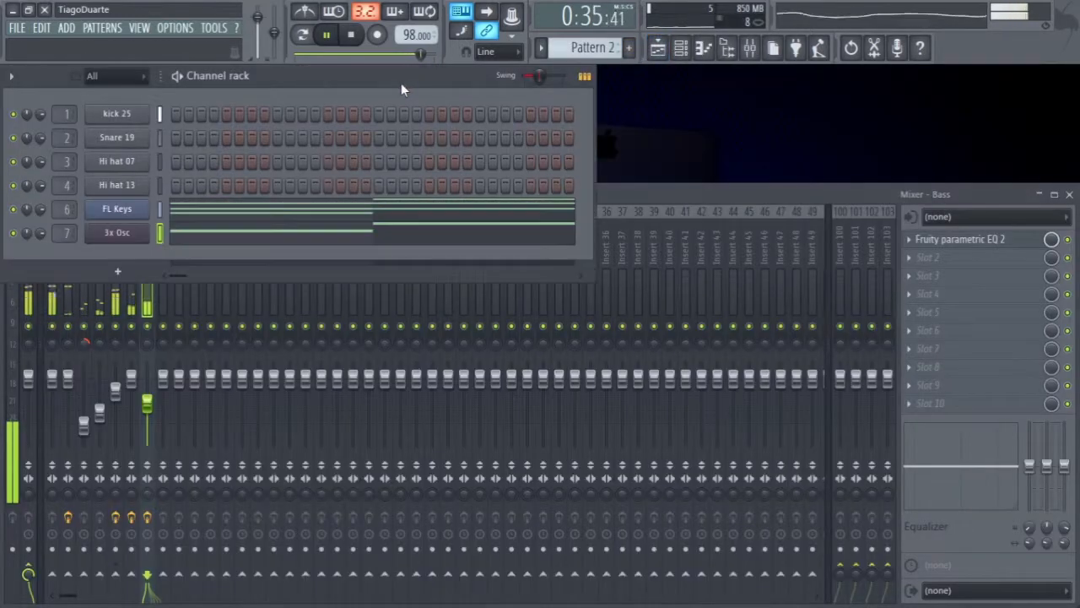
{"action": "left_click", "coordinate": [352, 35]}
{"action": "middle_click", "coordinate": [117, 211]}
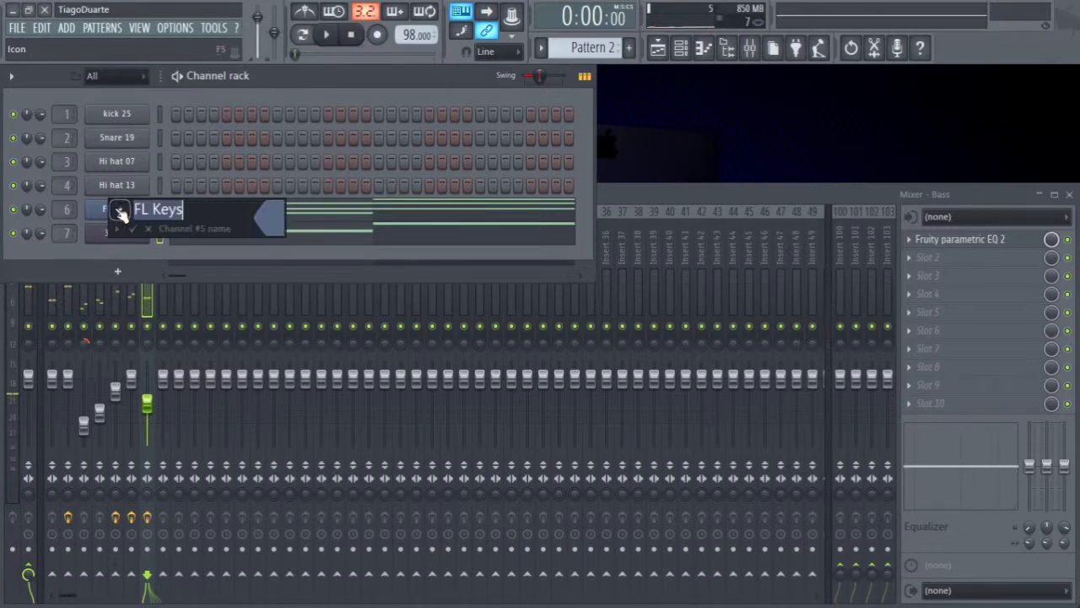
{"action": "type", "text": "iano"}
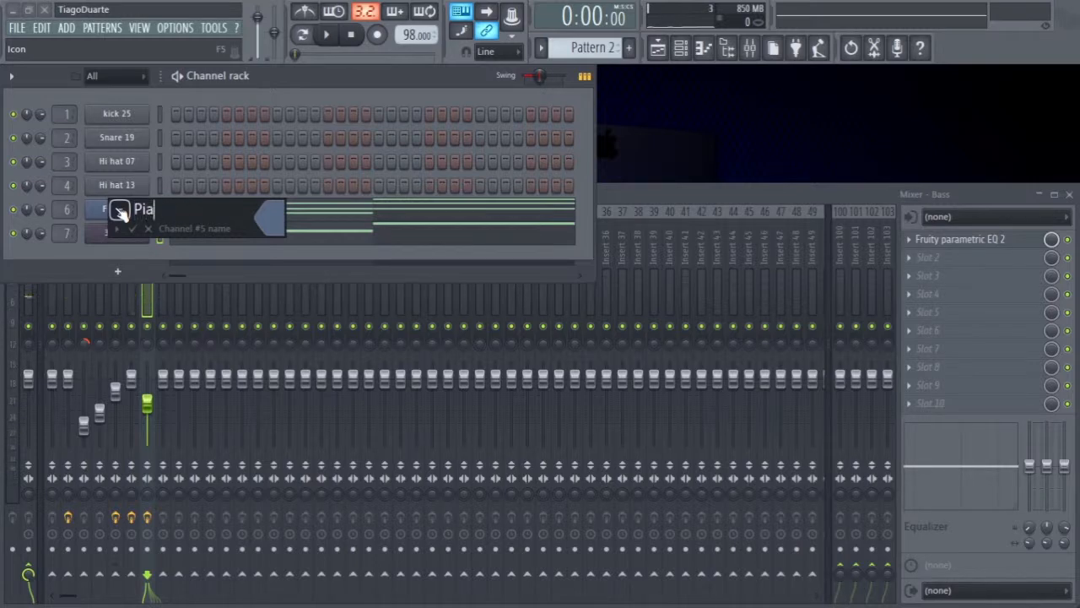
{"action": "key", "text": "Return"}
{"action": "left_click", "coordinate": [118, 238], "text": "shift"}
{"action": "key", "text": "BackSpace"}
{"action": "type", "text": "Bass"}
{"action": "key", "text": "Return"}
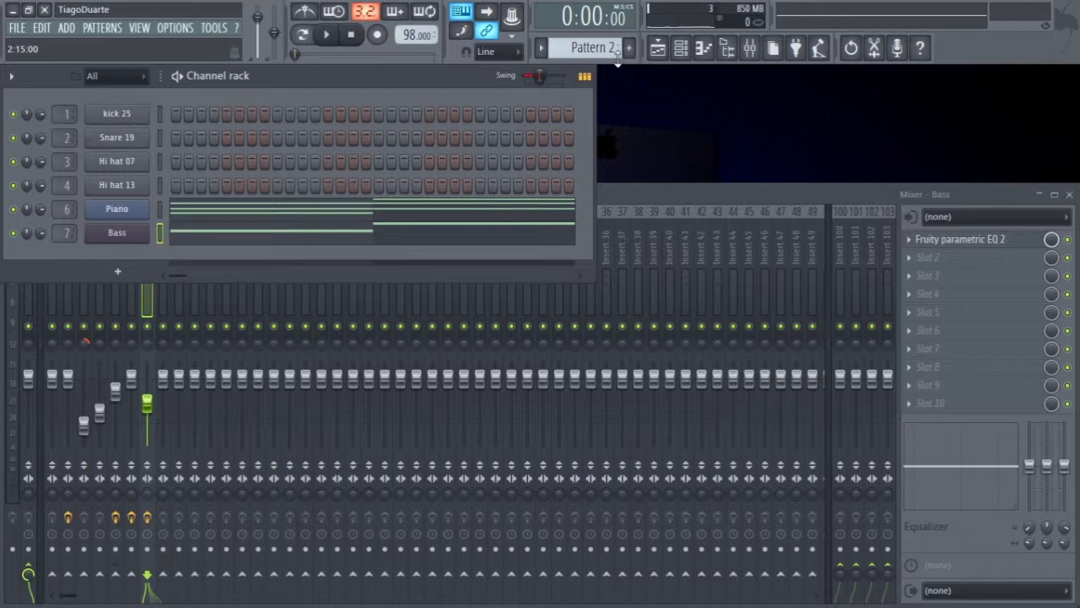
Split Pattern 2 by channel and arrange the playlist with four Bass clips on Track 2 and four Piano clips on Track 3
{"action": "left_click", "coordinate": [591, 50]}
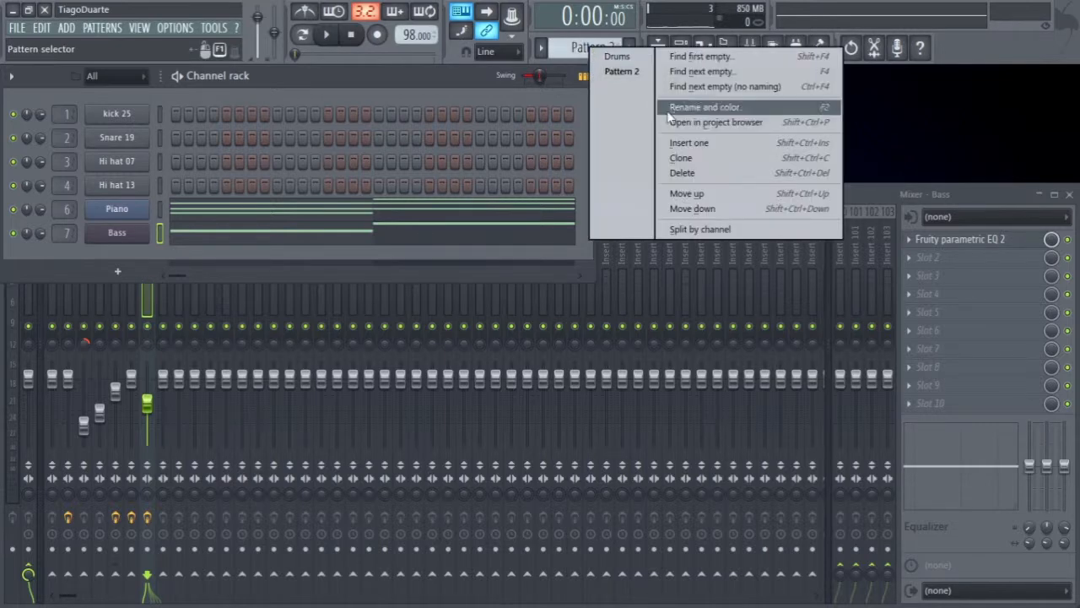
{"action": "left_click", "coordinate": [726, 231]}
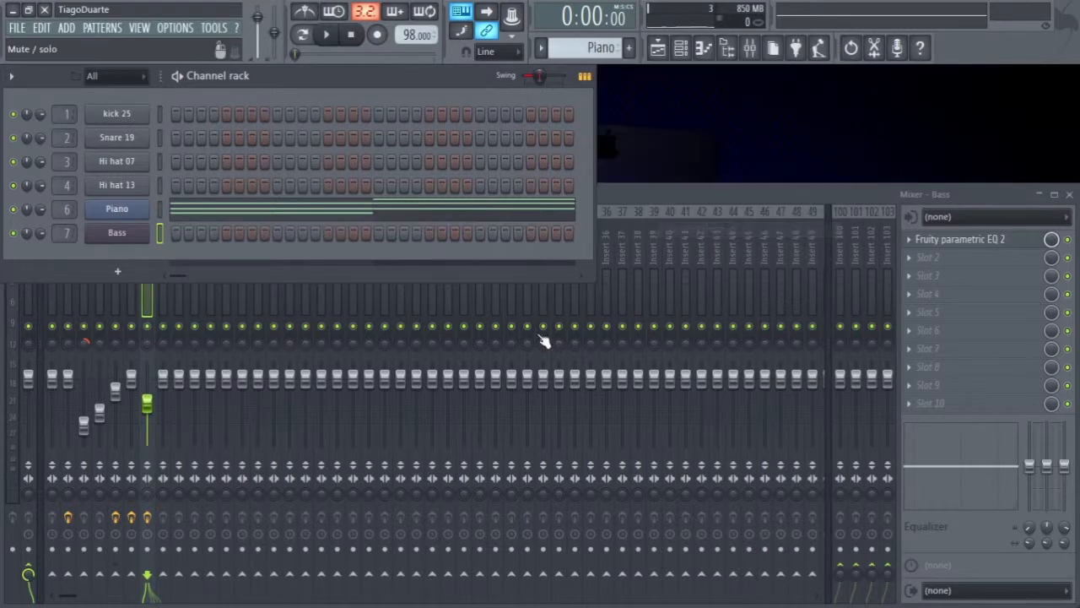
{"action": "left_click", "coordinate": [658, 49]}
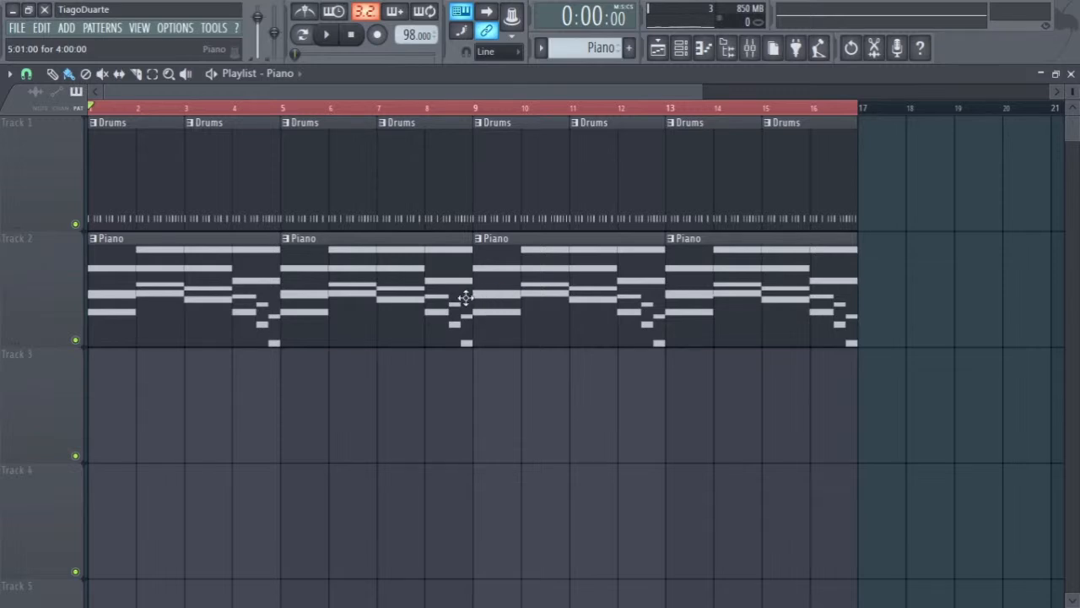
{"action": "left_click_drag", "start_coordinate": [197, 278], "coordinate": [205, 458]}
{"action": "left_click_drag", "start_coordinate": [342, 383], "coordinate": [350, 408]}
{"action": "left_click_drag", "start_coordinate": [515, 308], "coordinate": [530, 437]}
{"action": "left_click_drag", "start_coordinate": [767, 307], "coordinate": [774, 449]}
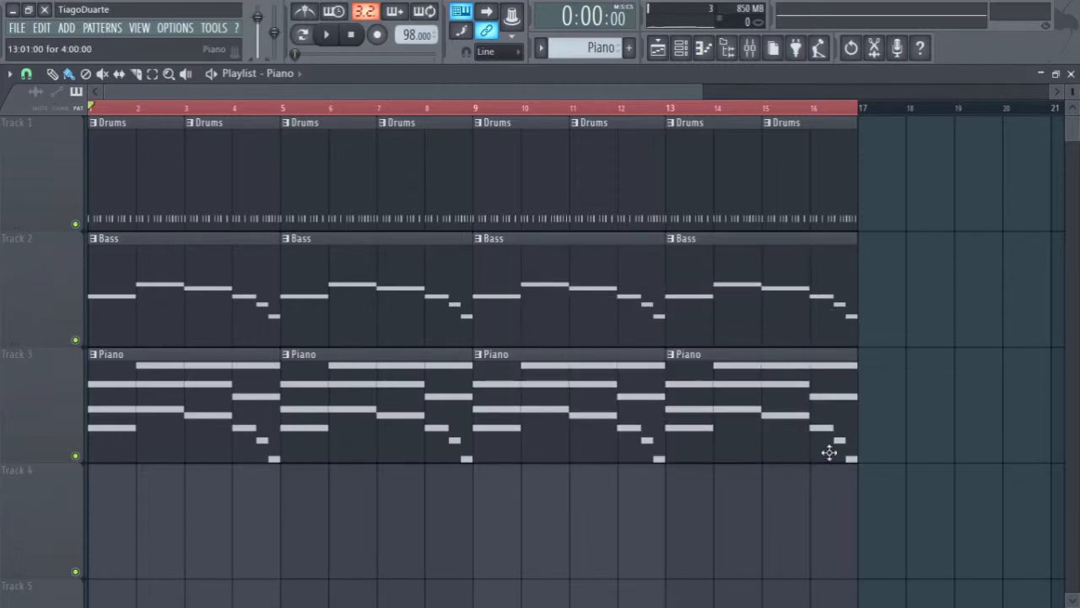
Select the first Bass clip and check the separate Bass and Piano patterns in the channel rack
{"action": "left_click_drag", "start_coordinate": [968, 439], "coordinate": [112, 439]}
{"action": "left_click", "coordinate": [230, 552], "text": "ctrl"}
{"action": "left_click", "coordinate": [125, 294]}
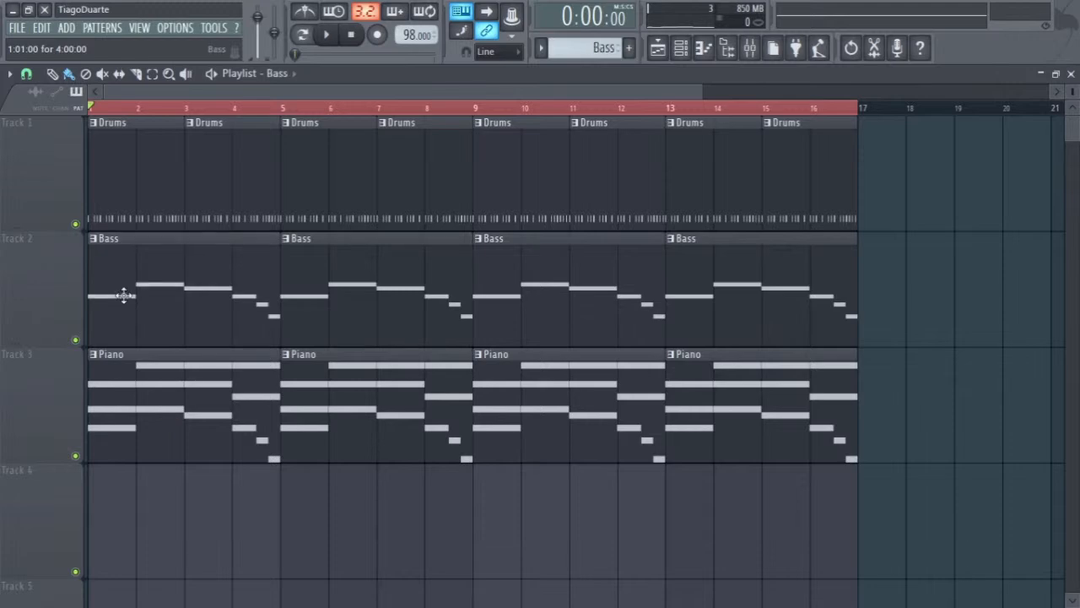
{"action": "left_click", "coordinate": [680, 48]}
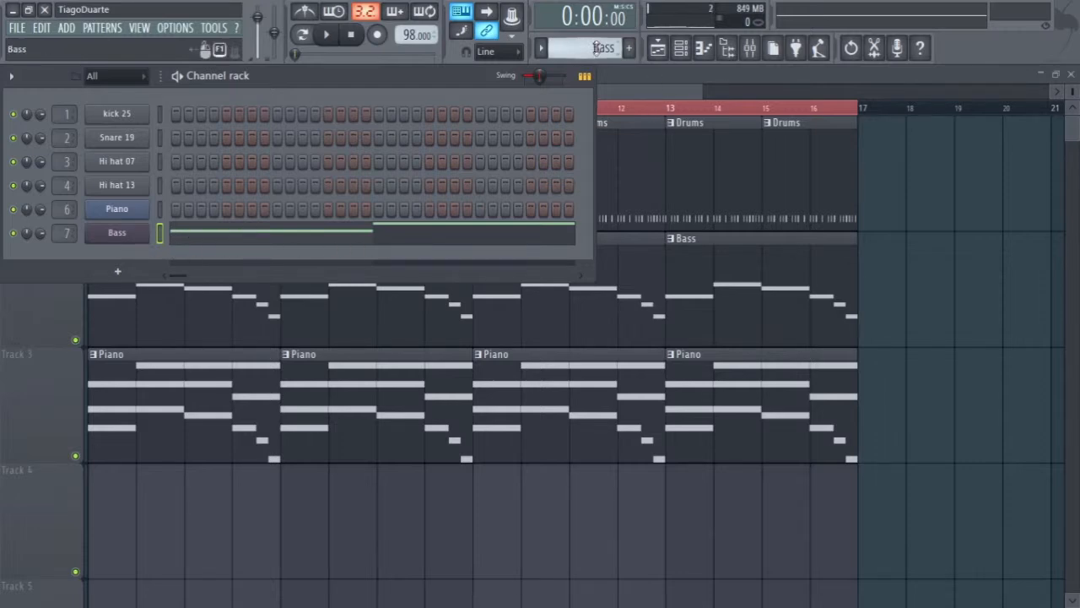
{"action": "scroll", "coordinate": [601, 49], "scroll_direction": "up", "scroll_amount": 1}
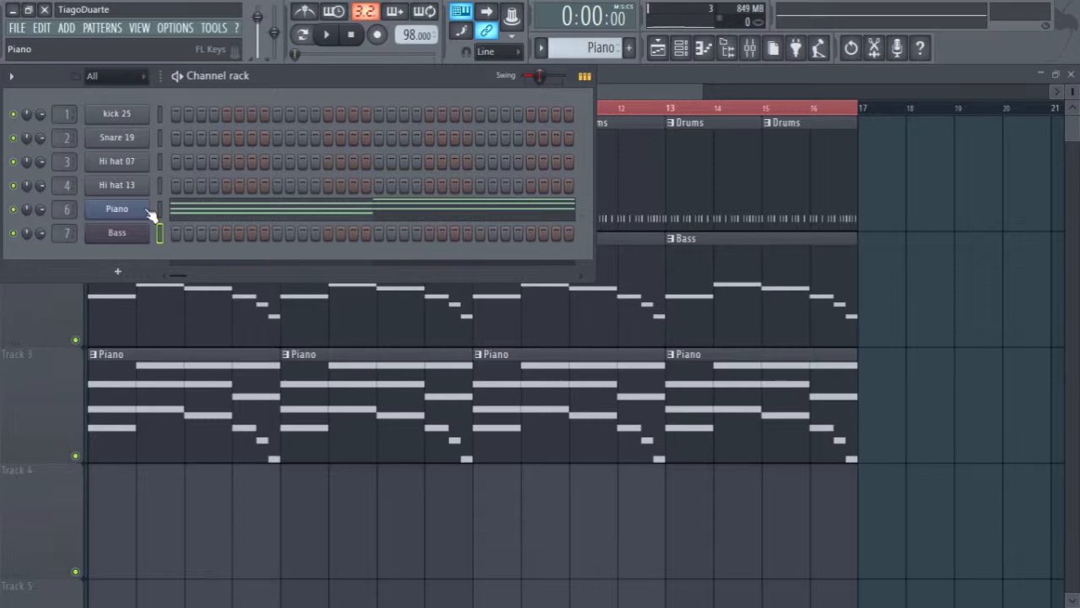
{"action": "left_click", "coordinate": [667, 48]}
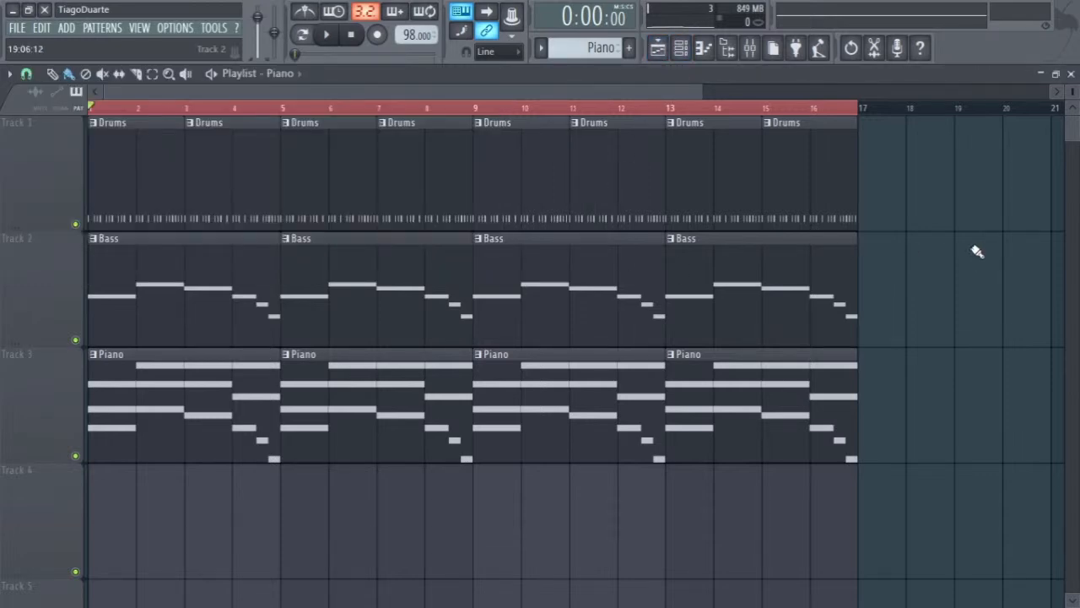
Clear the playlist's time selection, play the song from the start to check the arrangement, close the playlist and stop playback
{"action": "left_click", "coordinate": [833, 114]}
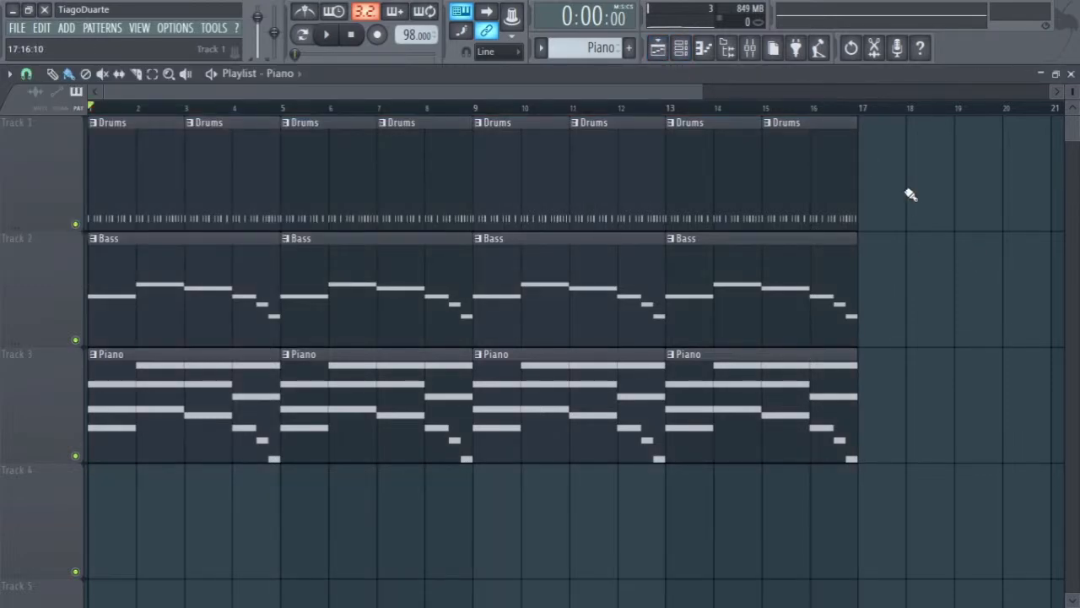
{"action": "key", "text": "space"}
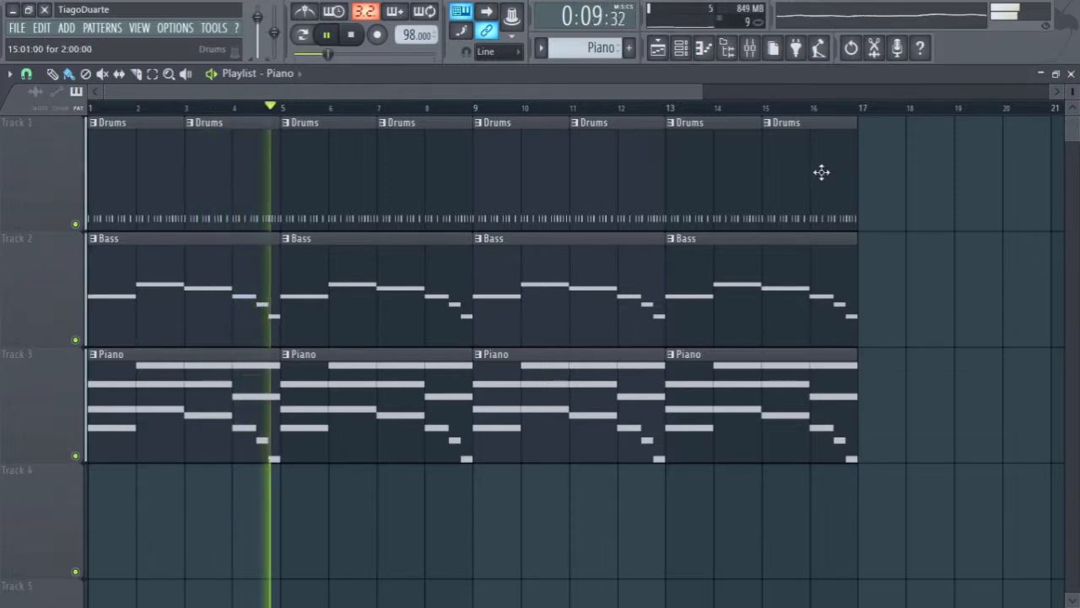
{"action": "key", "text": "space"}
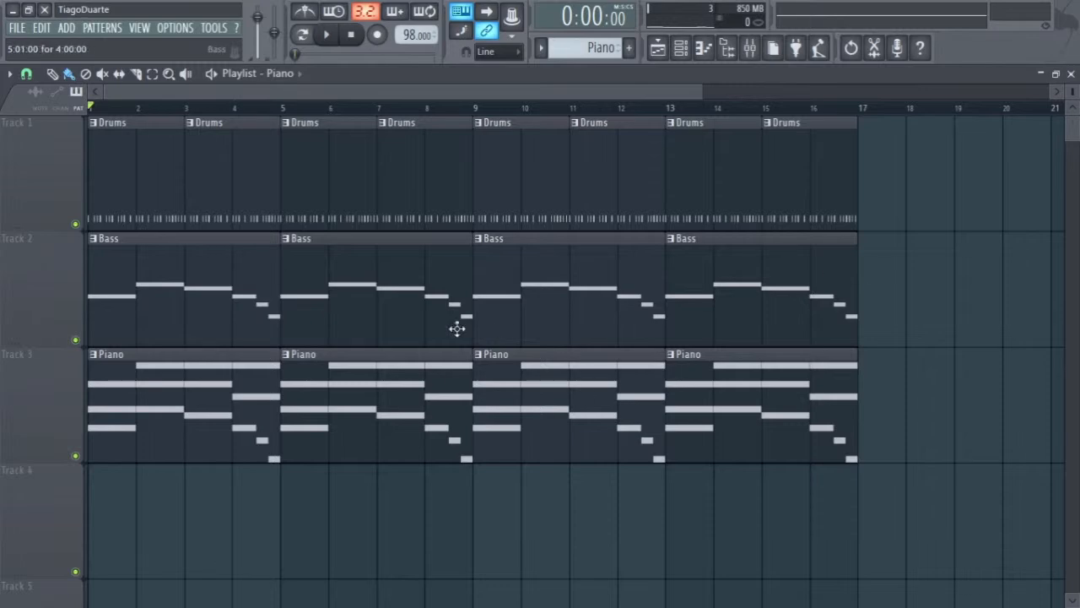
{"action": "key", "text": "space"}
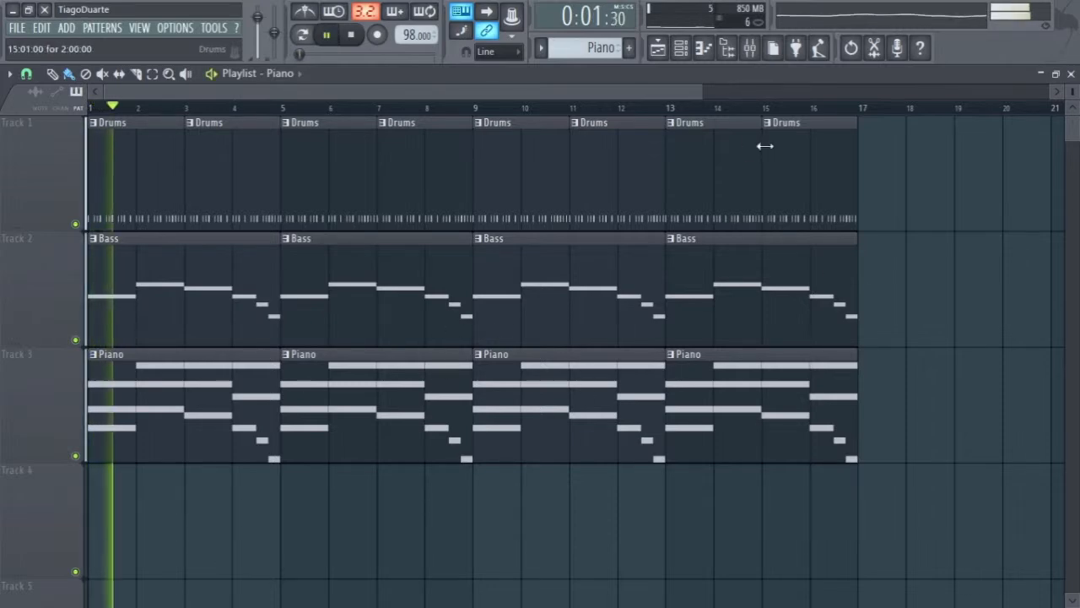
{"action": "left_click", "coordinate": [1071, 74]}
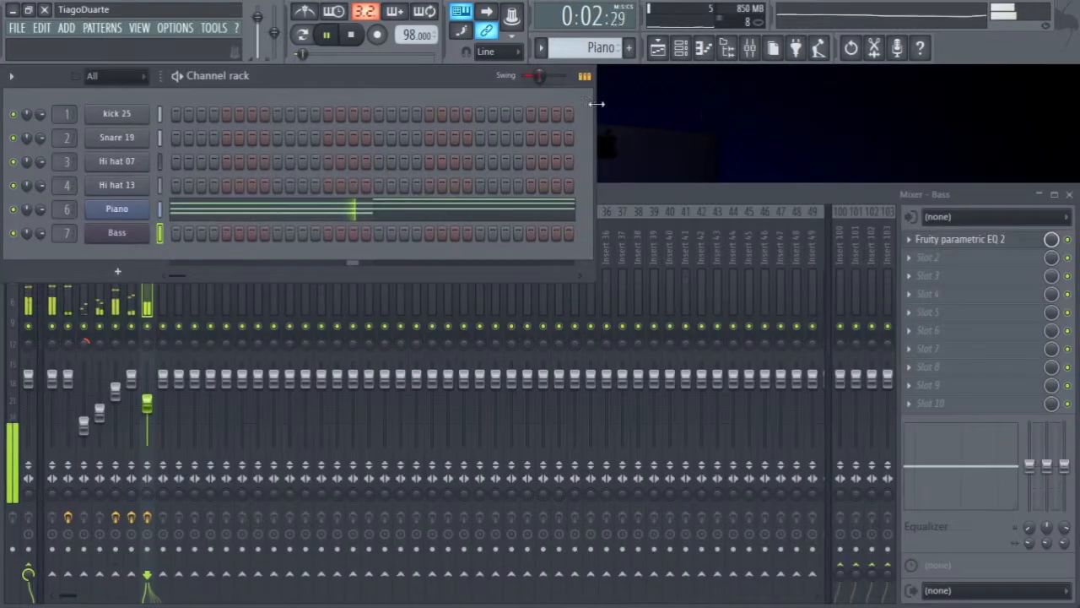
{"action": "left_click", "coordinate": [352, 36]}
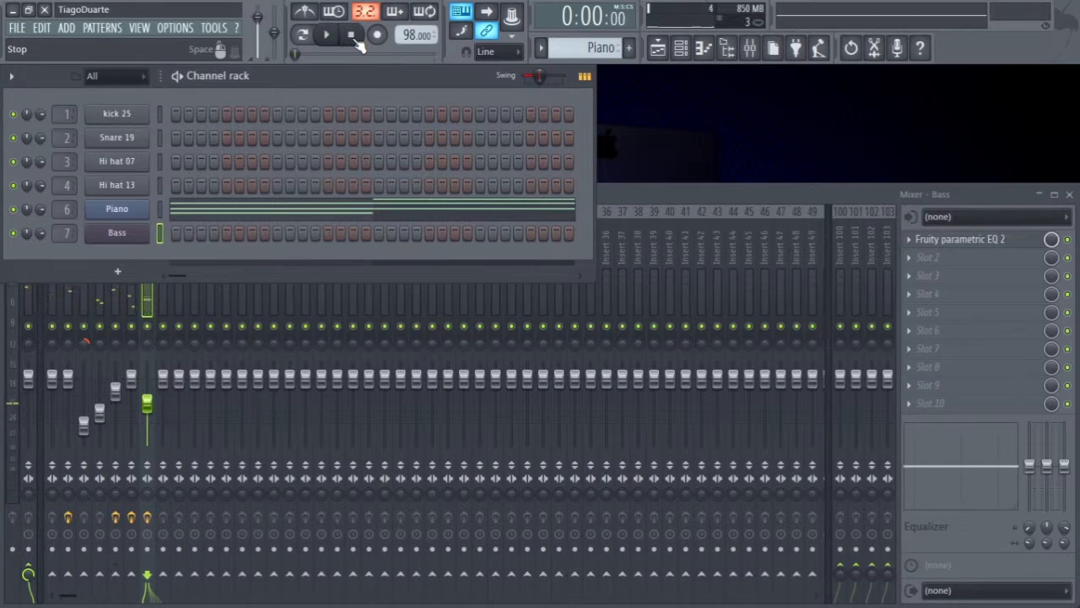